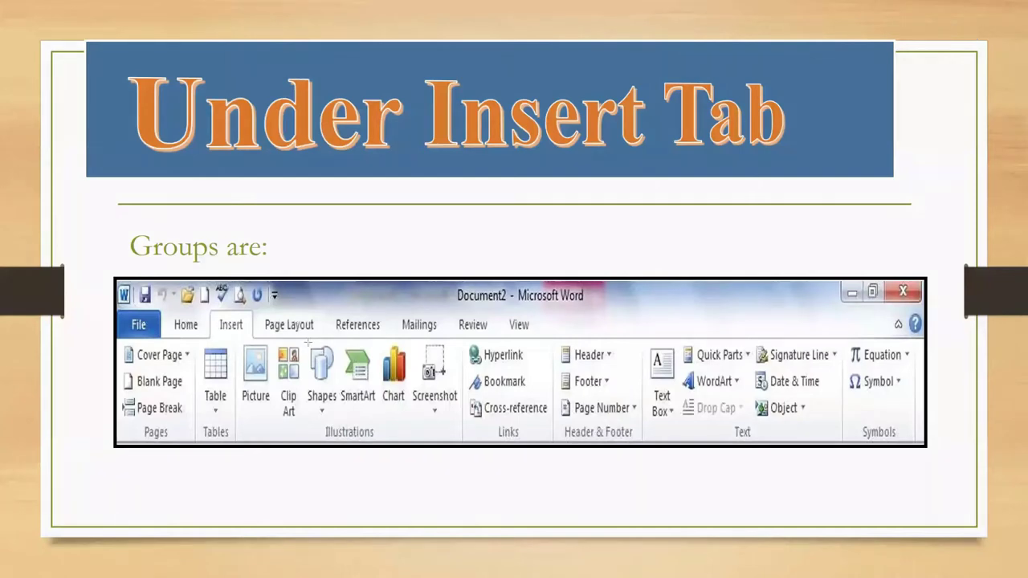
Circle the Insert tab in the slide's ribbon screenshot with red ink
left_click_drag(202, 302, 258, 341)
Ring the Pages, Tables, Illustrations, Links, Text and Symbols labels in red, plus a pointer line to Pages
left_click_drag(180, 426, 183, 433)
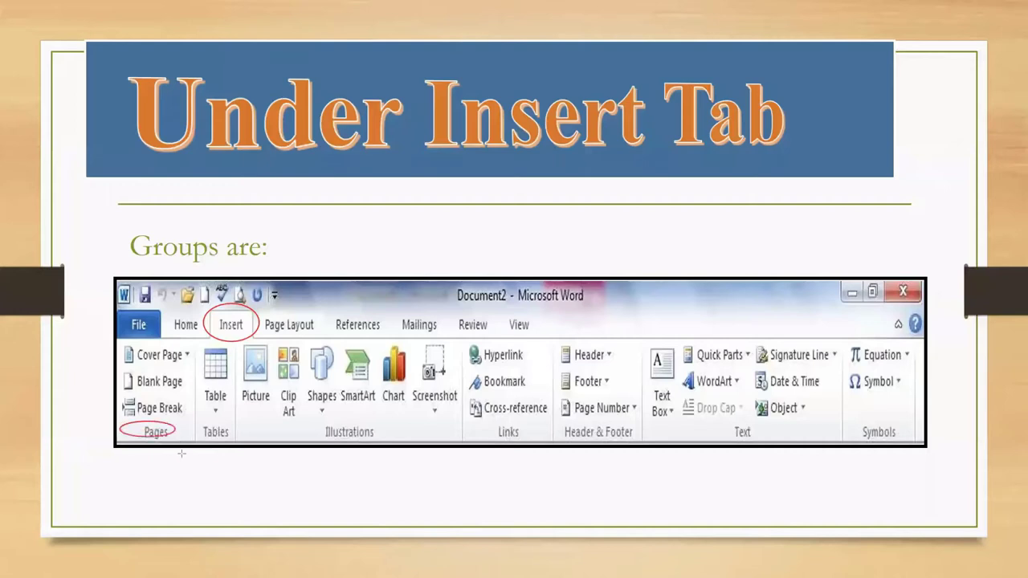
left_click_drag(208, 418, 214, 418)
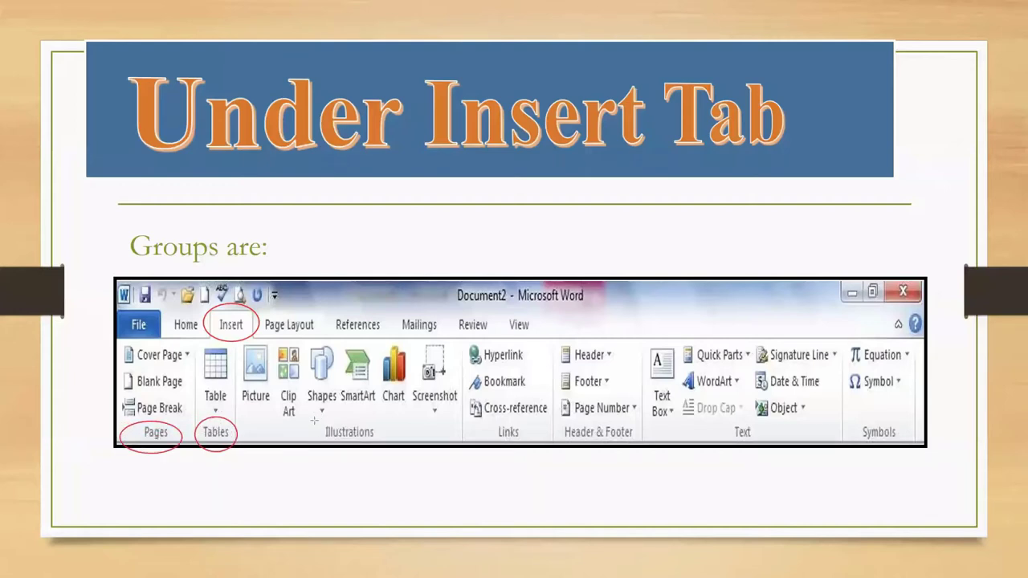
left_click_drag(374, 440, 390, 443)
left_click_drag(519, 441, 572, 424)
mouse_move(727, 424)
left_mouse_down()
mouse_move(753, 442)
mouse_move(732, 423)
left_mouse_up()
mouse_move(870, 434)
left_mouse_down()
mouse_move(851, 438)
mouse_move(900, 440)
mouse_move(868, 422)
left_mouse_up()
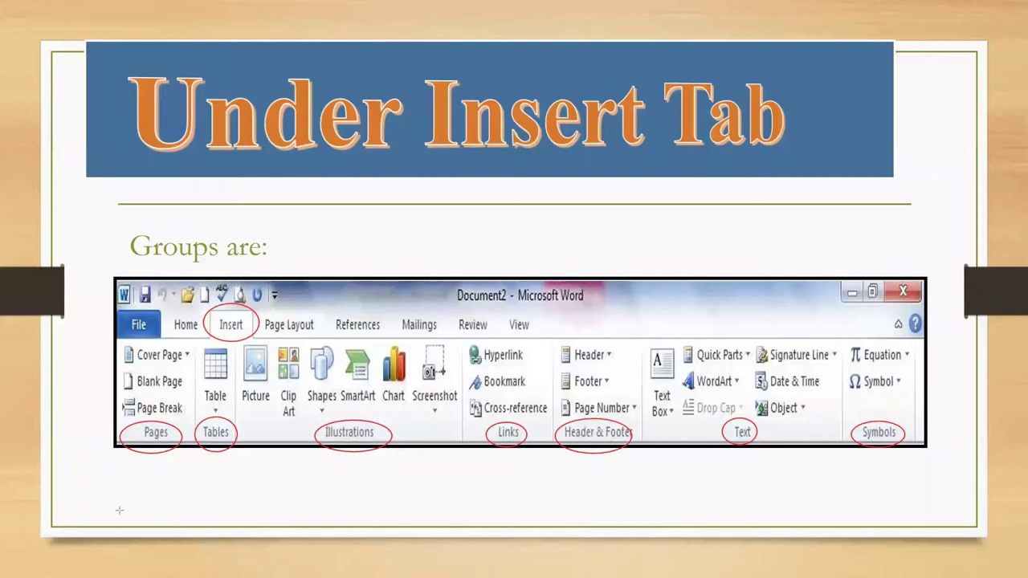
left_click_drag(56, 557, 147, 447)
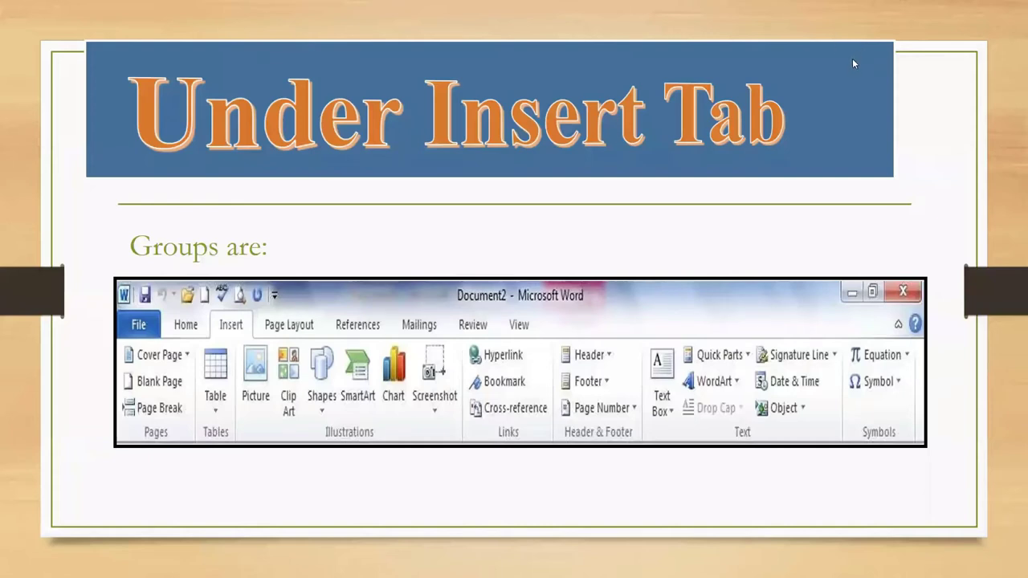
End the slide show and switch to the 'Insert Tab MS Word' document in Word
right_click(750, 210)
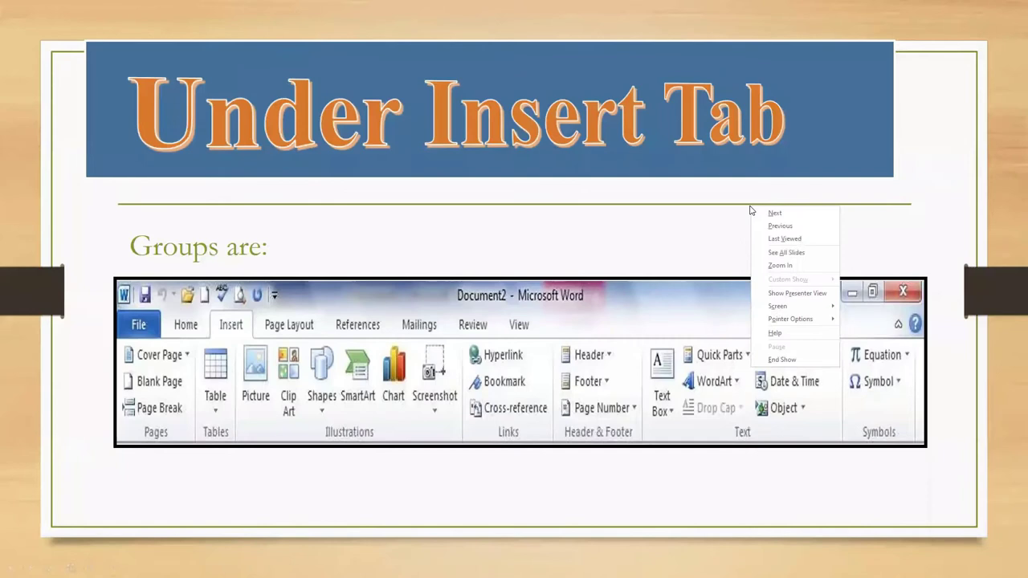
left_click(774, 361)
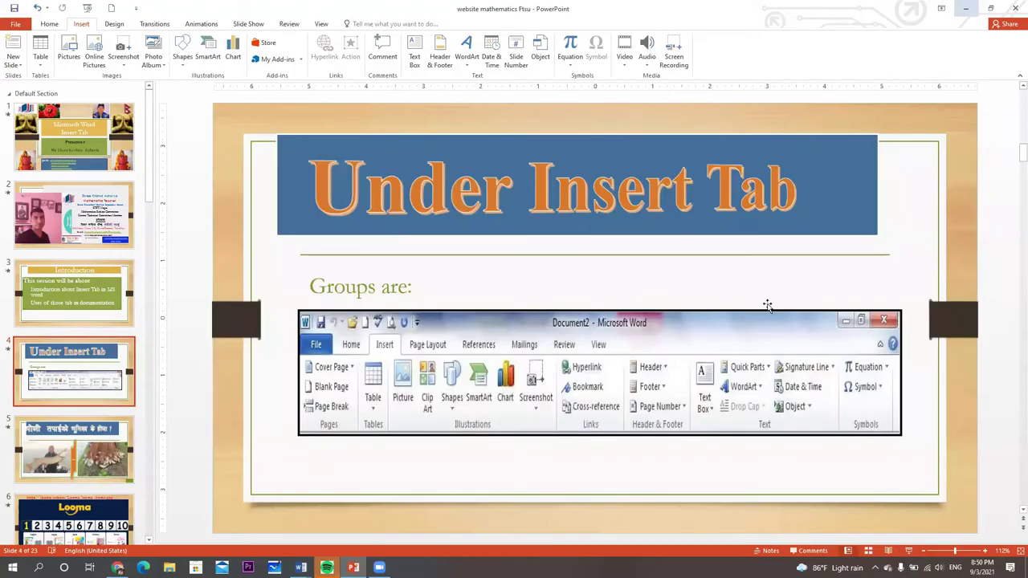
key("alt+Tab")
mouse_move(1014, 121)
left_mouse_down()
mouse_move(1014, 139)
mouse_move(1000, 105)
left_mouse_up()
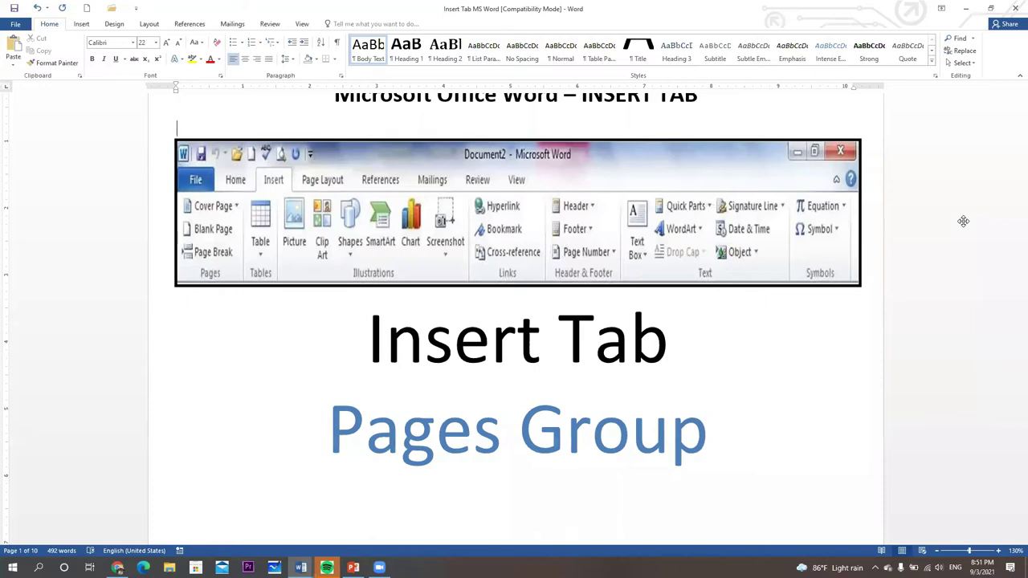
Scroll down the Insert Tab document to its Cover Page section
left_click_drag(1014, 107, 1013, 193)
mouse_move(1013, 222)
left_mouse_down()
mouse_move(1013, 470)
mouse_move(1014, 46)
left_mouse_up()
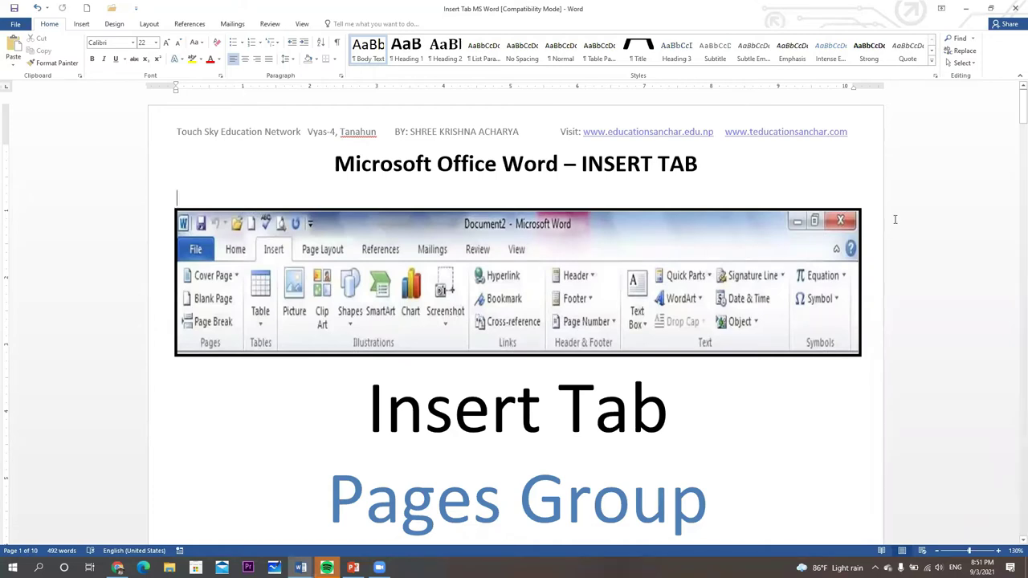
left_click_drag(1014, 113, 1013, 139)
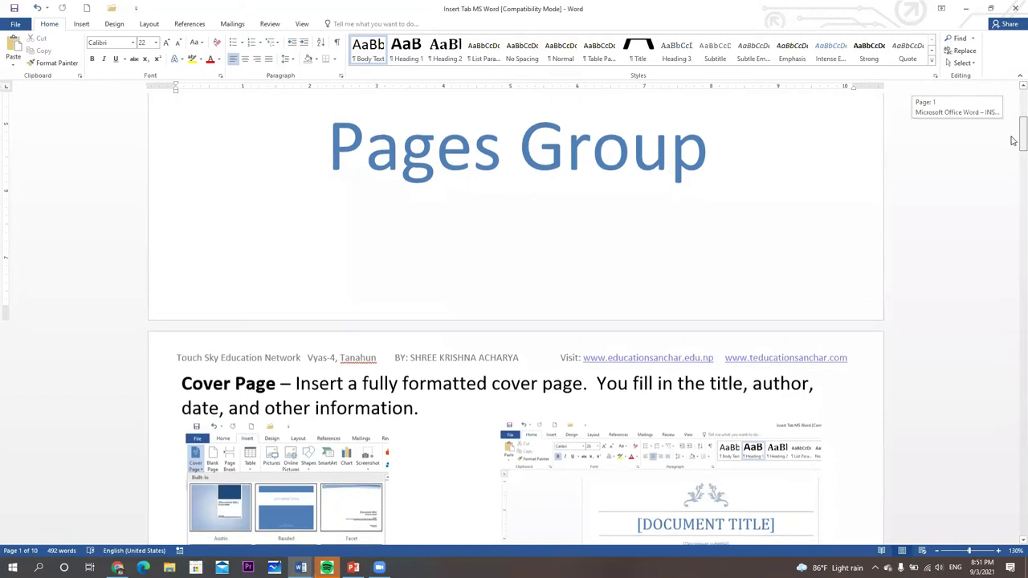
left_click_drag(1014, 139, 1013, 145)
scroll(1013, 145, "down", 2)
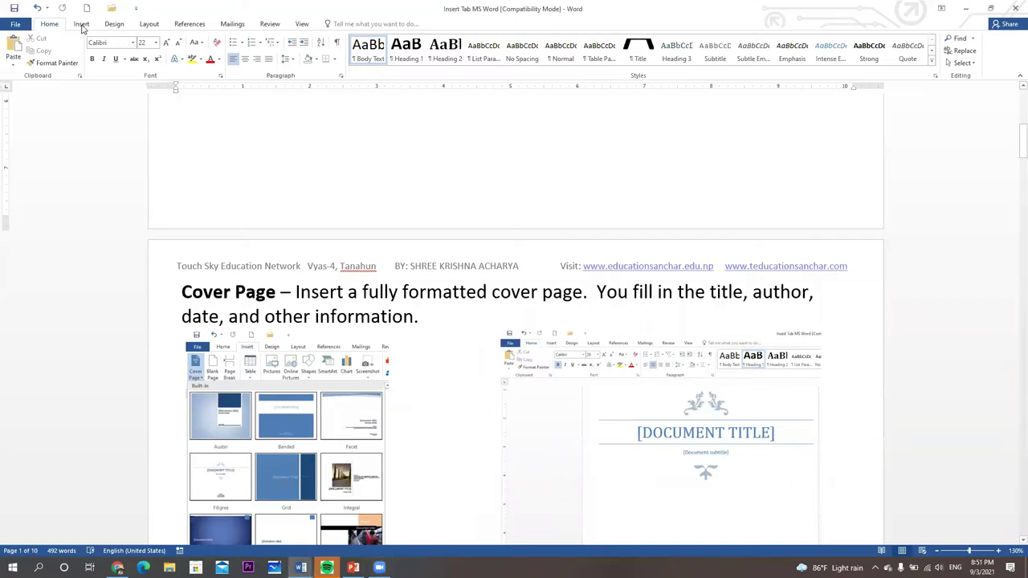
On the Insert tab, circle Pages, Illustrations, Links, Header & Footer, Text, Symbols and Cover Page in red
left_click(81, 25)
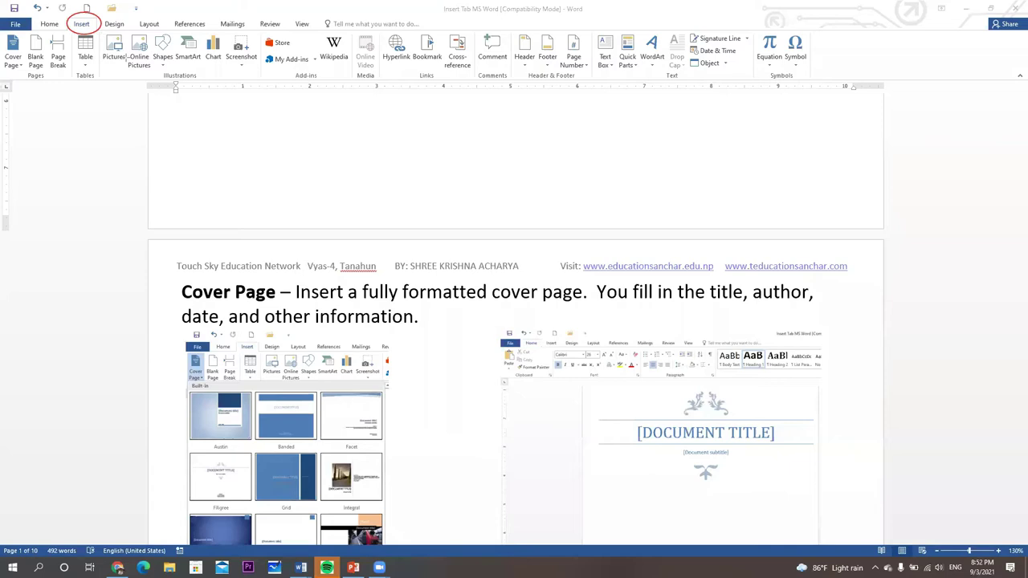
mouse_move(18, 69)
left_mouse_down()
mouse_move(94, 75)
mouse_move(73, 76)
left_mouse_up()
left_click_drag(207, 87, 205, 71)
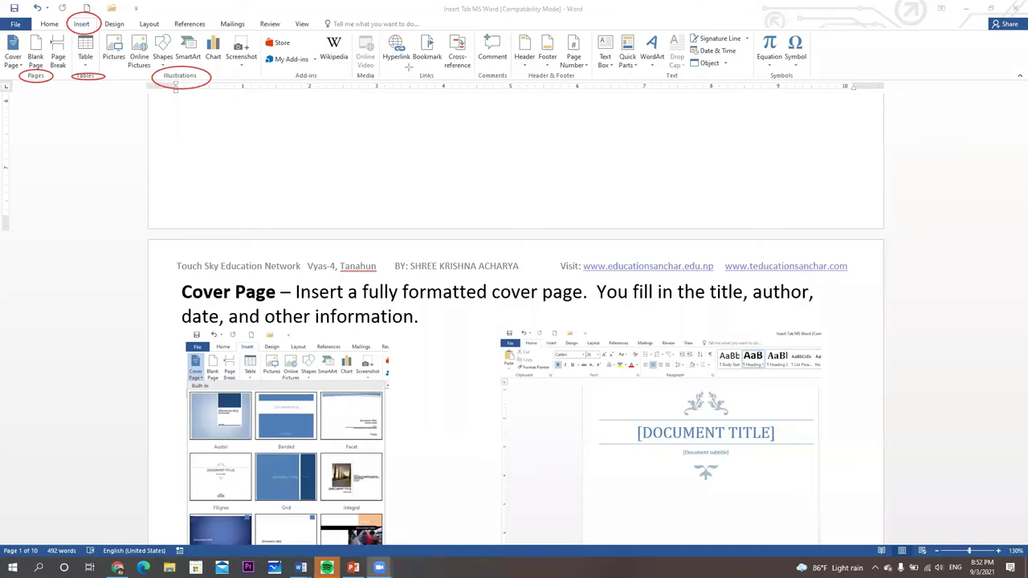
left_click_drag(448, 71, 452, 85)
left_click_drag(578, 71, 586, 82)
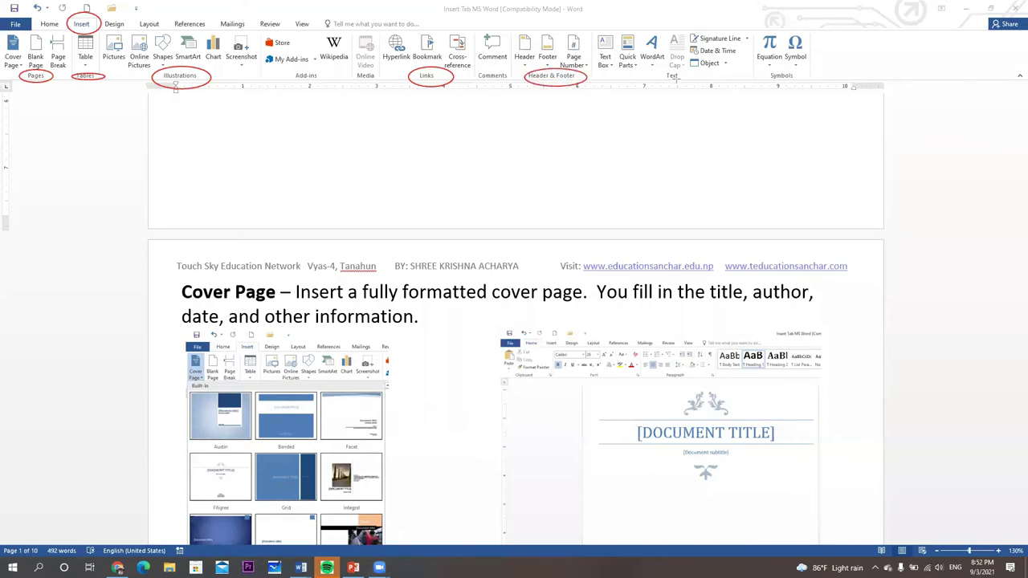
left_click_drag(687, 81, 684, 77)
left_click_drag(764, 71, 805, 85)
left_click_drag(8, 28, 34, 81)
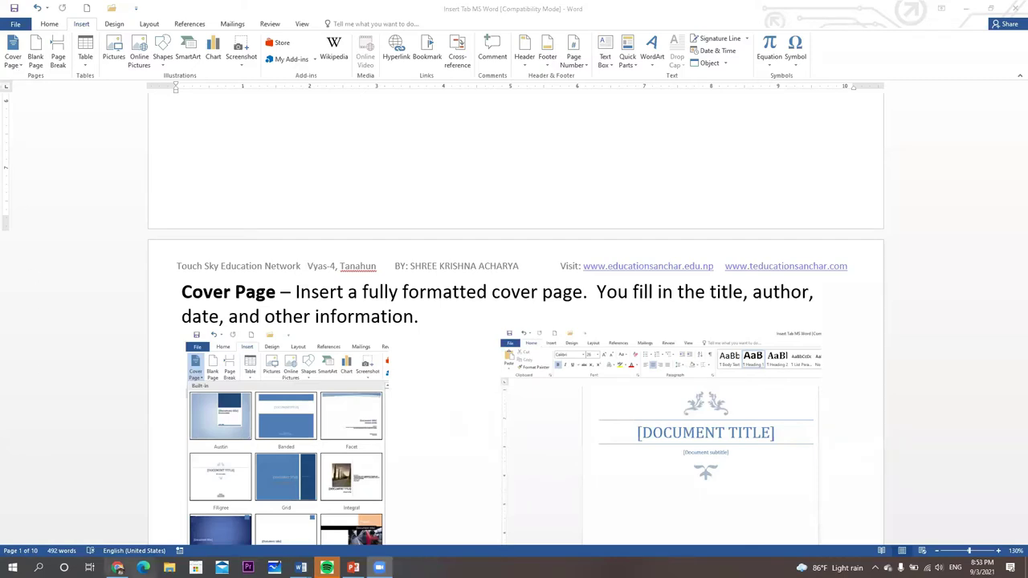
Create a new blank document from the File menu
left_click(12, 24)
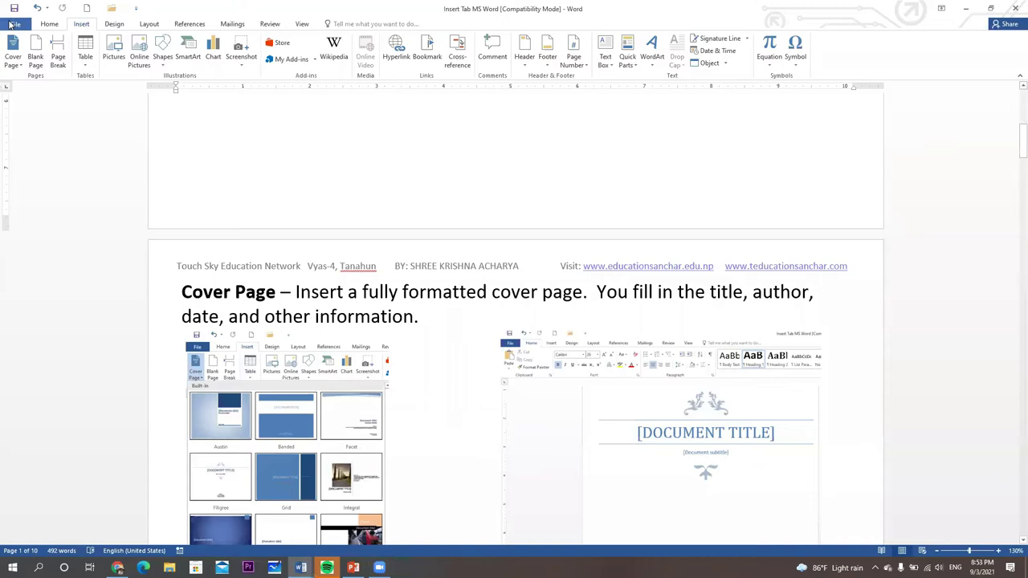
left_click(11, 25)
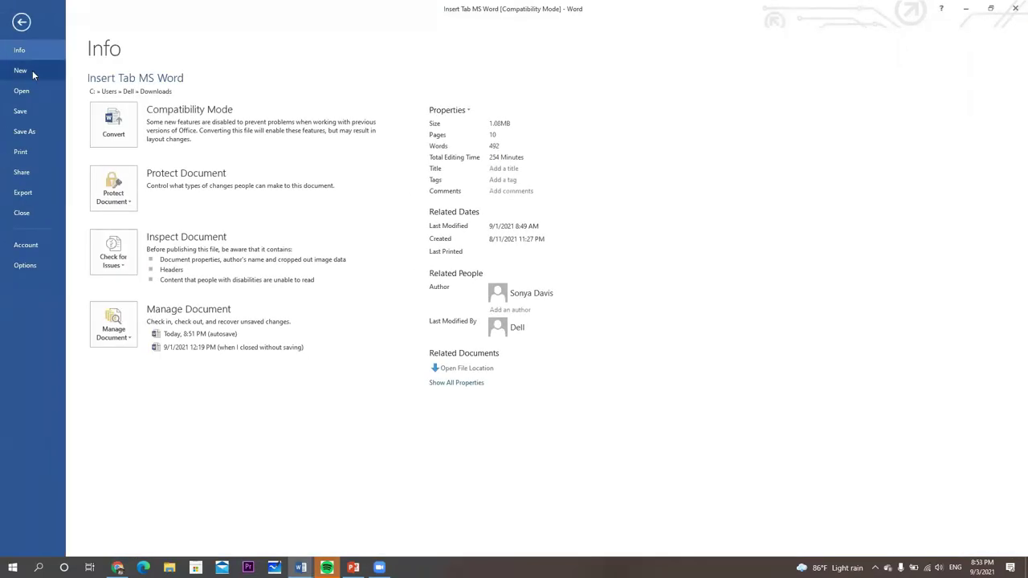
left_click(32, 70)
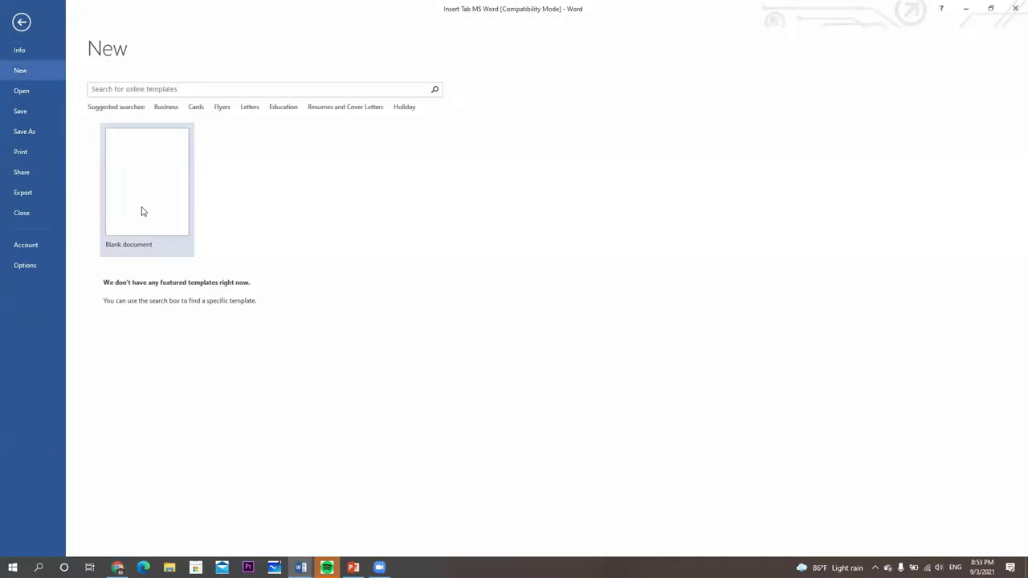
left_click(142, 211)
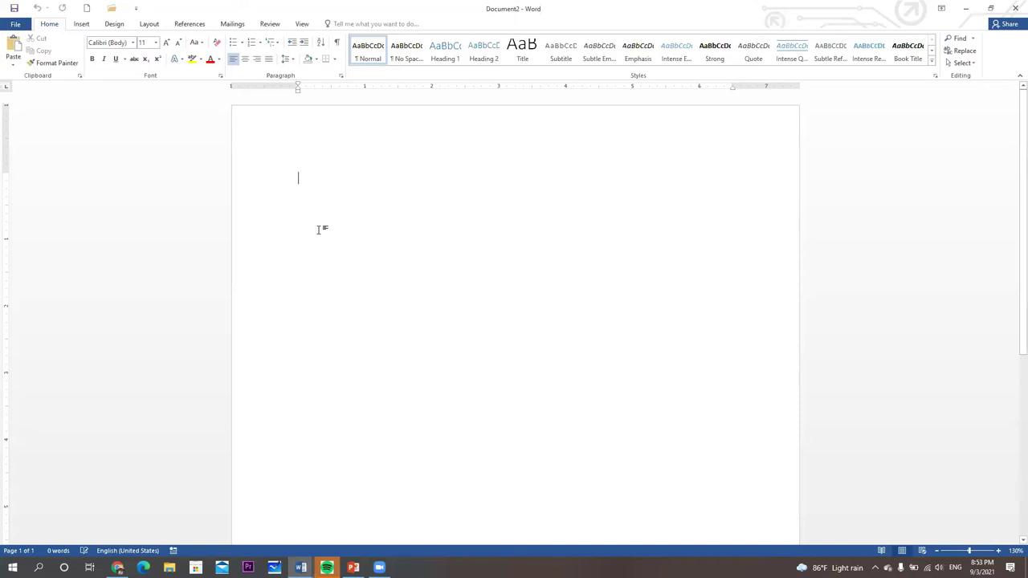
Show the gallery of built-in cover page designs in Document2
left_click(80, 23)
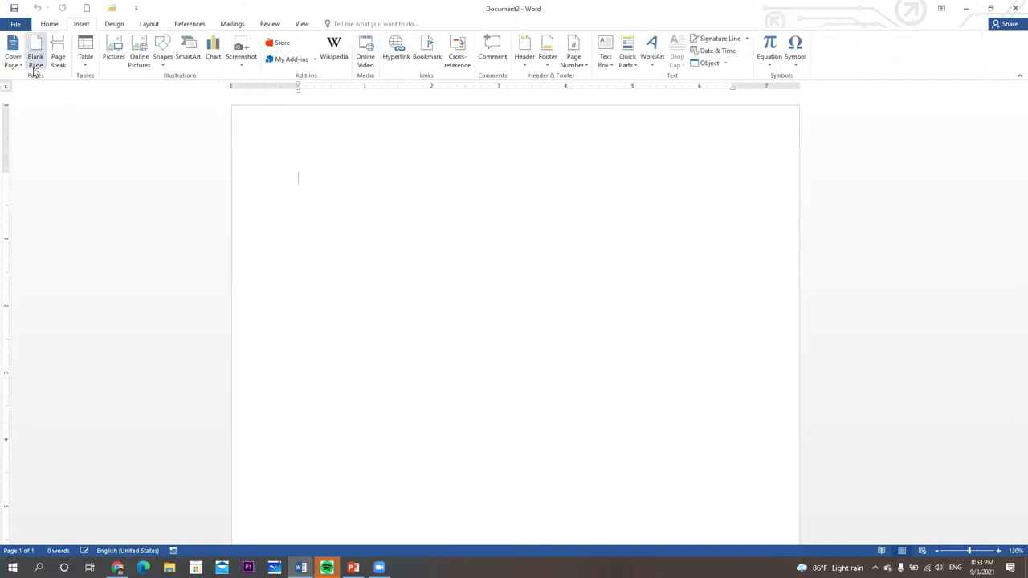
left_click(14, 65)
left_click(16, 65)
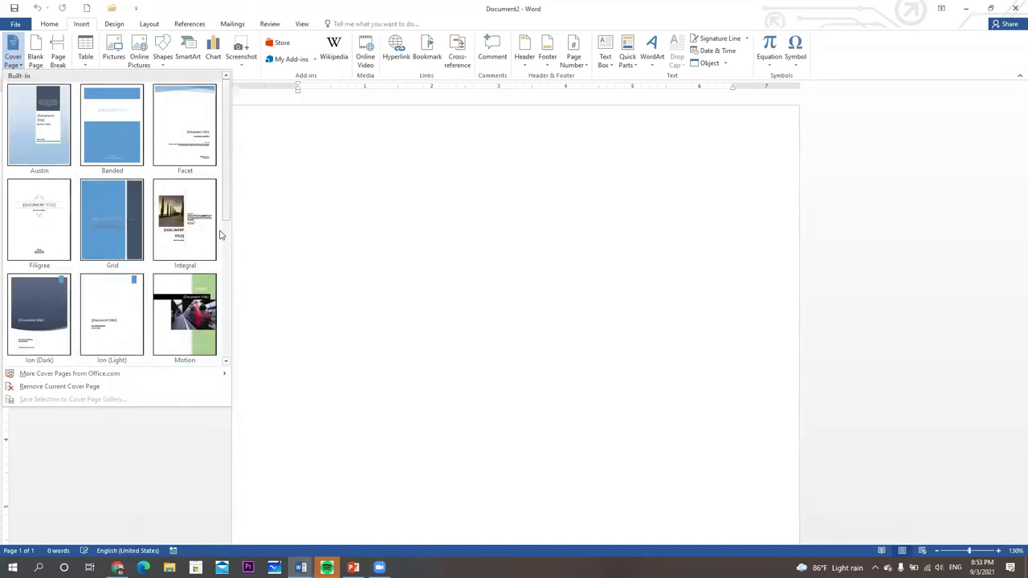
Browse the cover page gallery and insert the Filigree design with title and subtitle placeholders
scroll(232, 321, "down", 3)
scroll(232, 323, "up", 2)
scroll(230, 172, "up", 2)
mouse_move(227, 154)
left_mouse_down()
mouse_move(237, 184)
mouse_move(230, 137)
left_mouse_up()
left_click(40, 221)
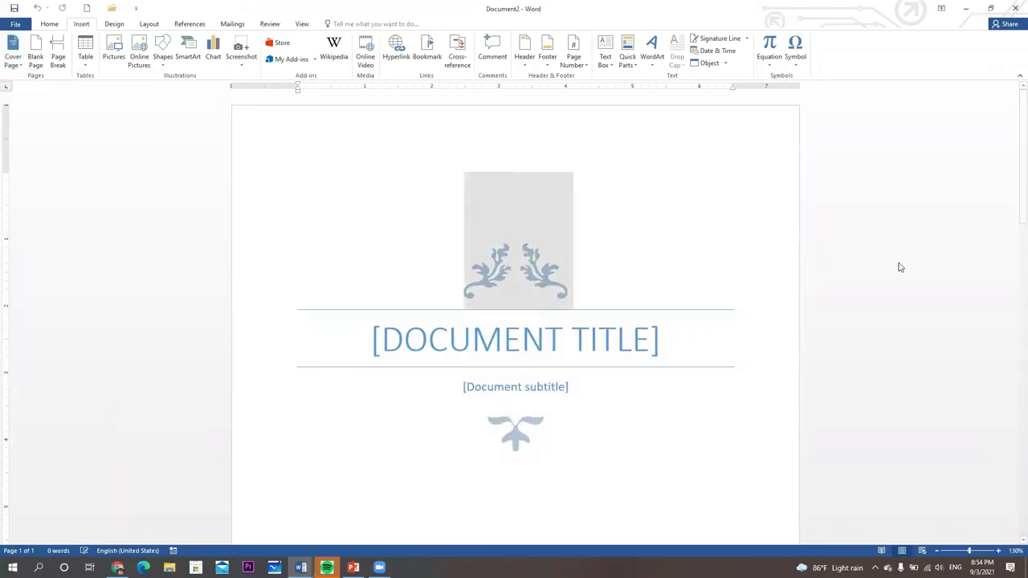
left_click_drag(1012, 142, 1012, 170)
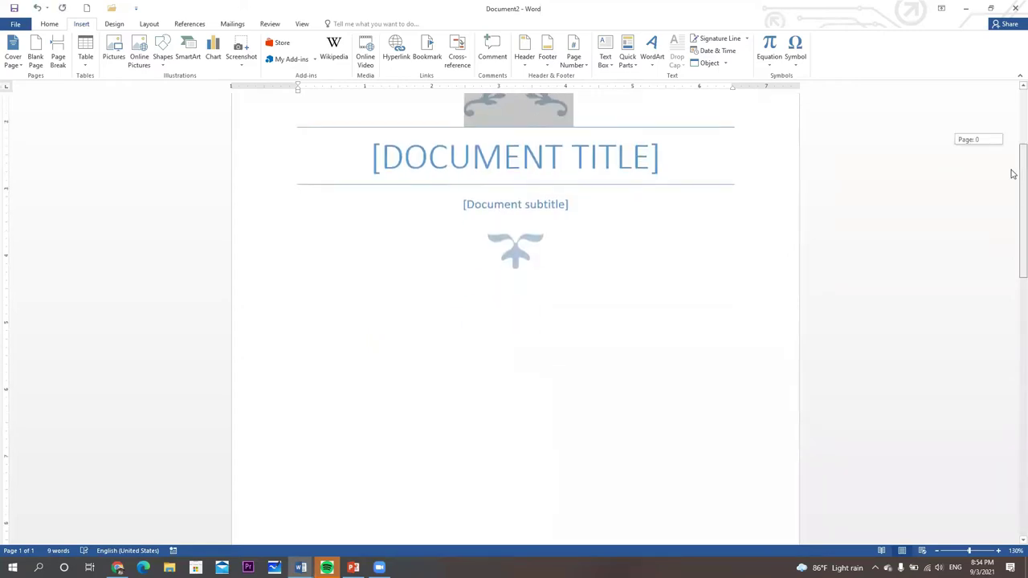
left_click(469, 262)
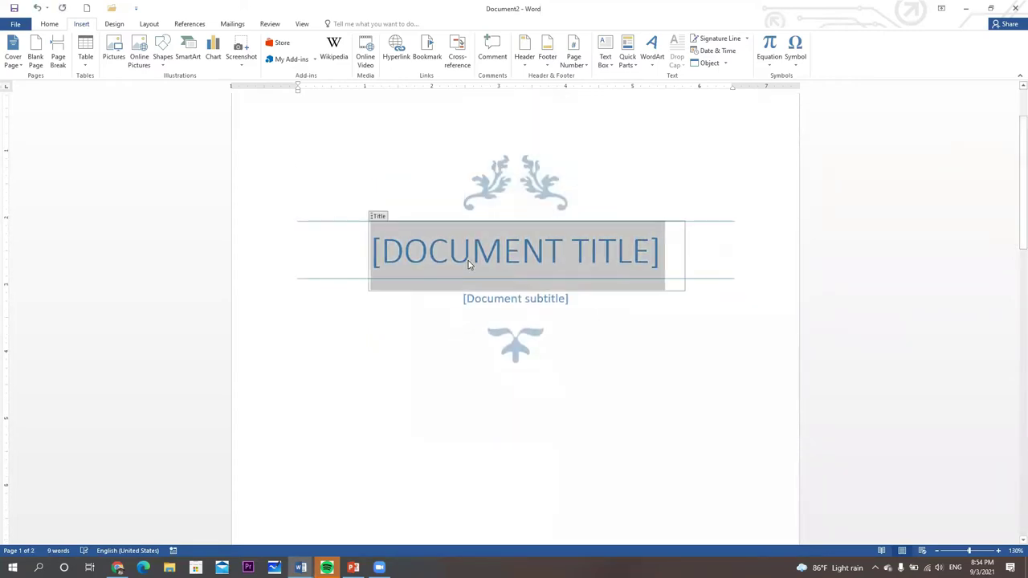
left_click(520, 305)
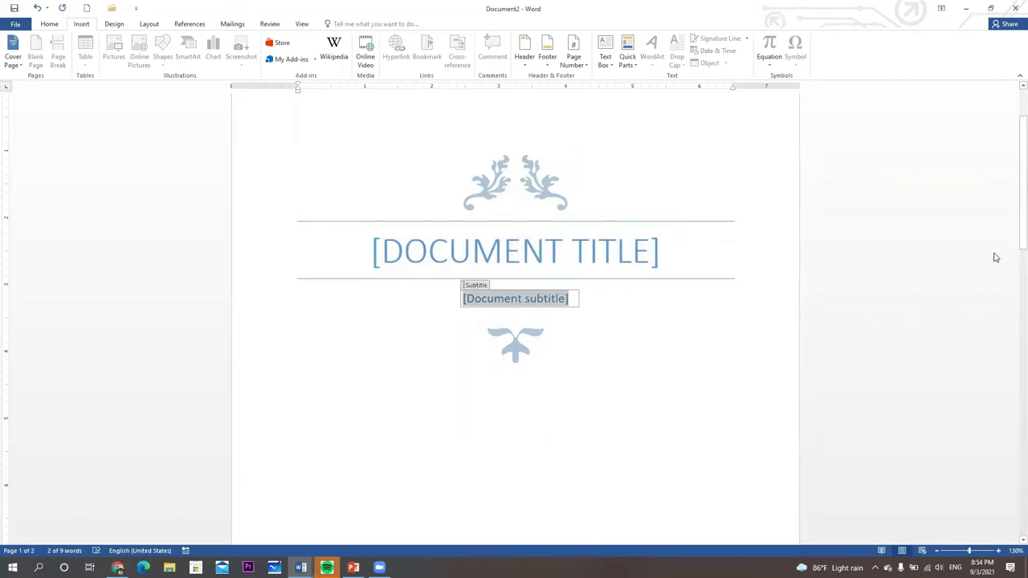
left_click_drag(1013, 179, 1015, 229)
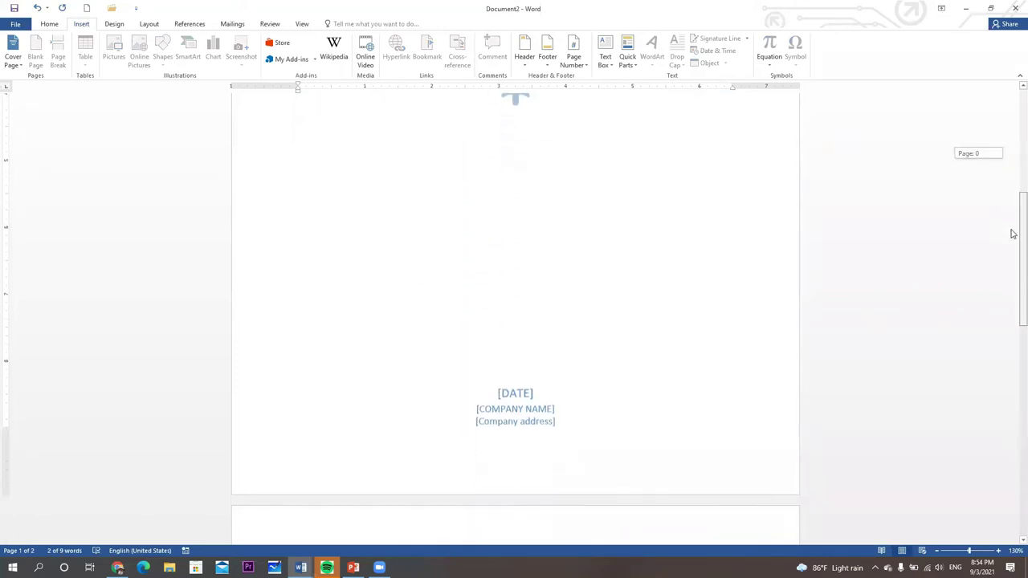
left_click(515, 393)
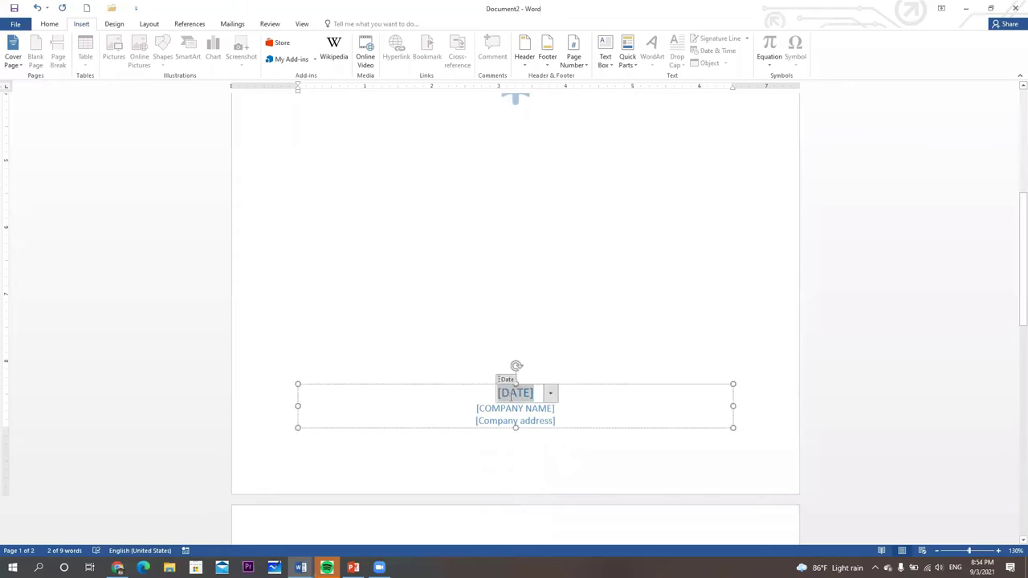
left_click(509, 408)
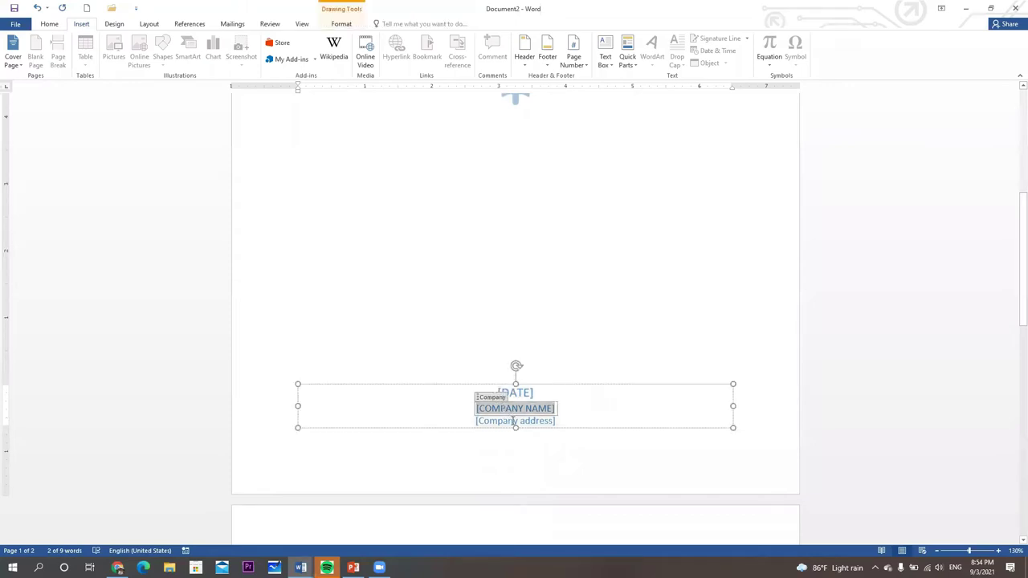
left_click(511, 421)
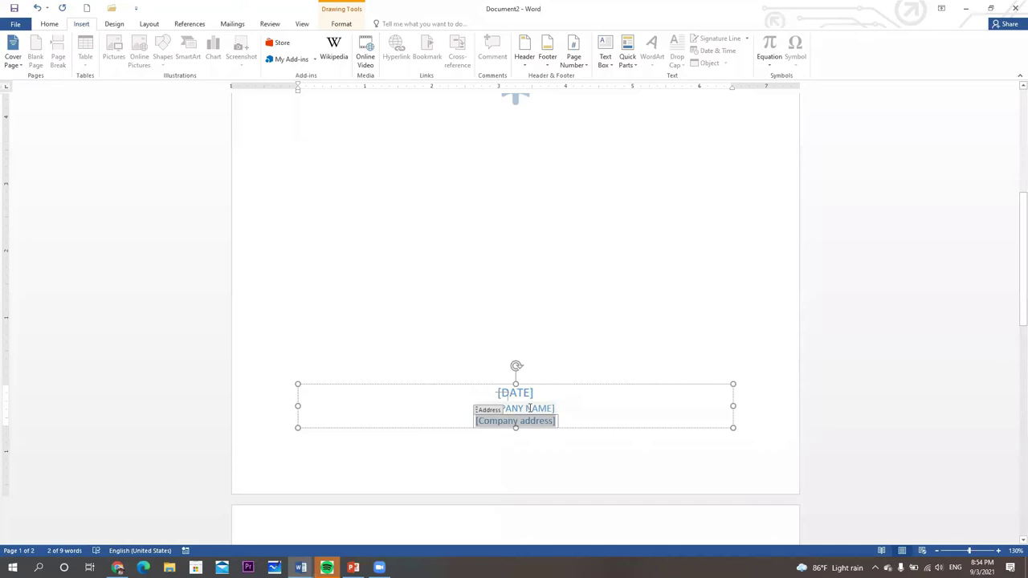
left_click(528, 393)
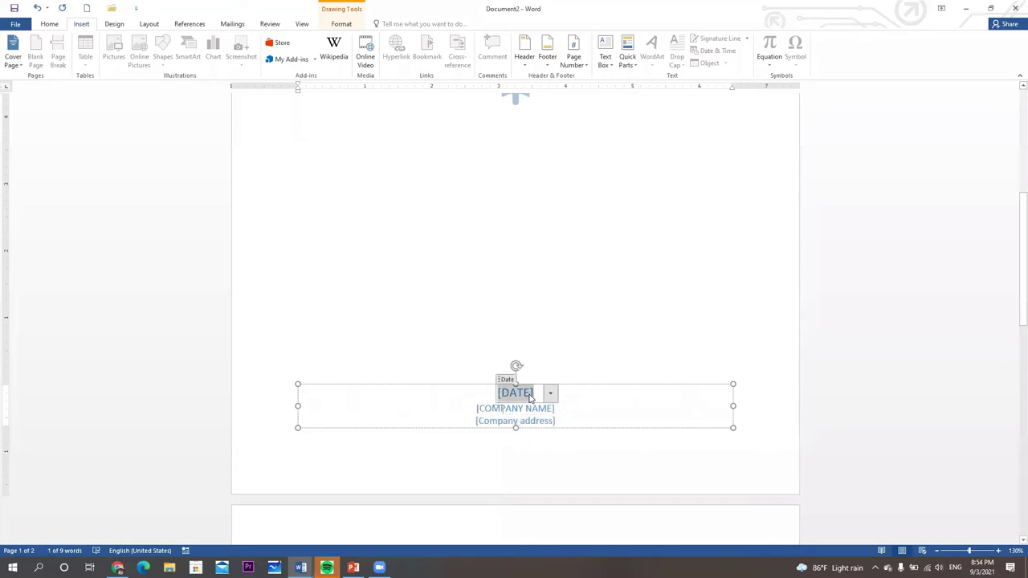
left_click(473, 345)
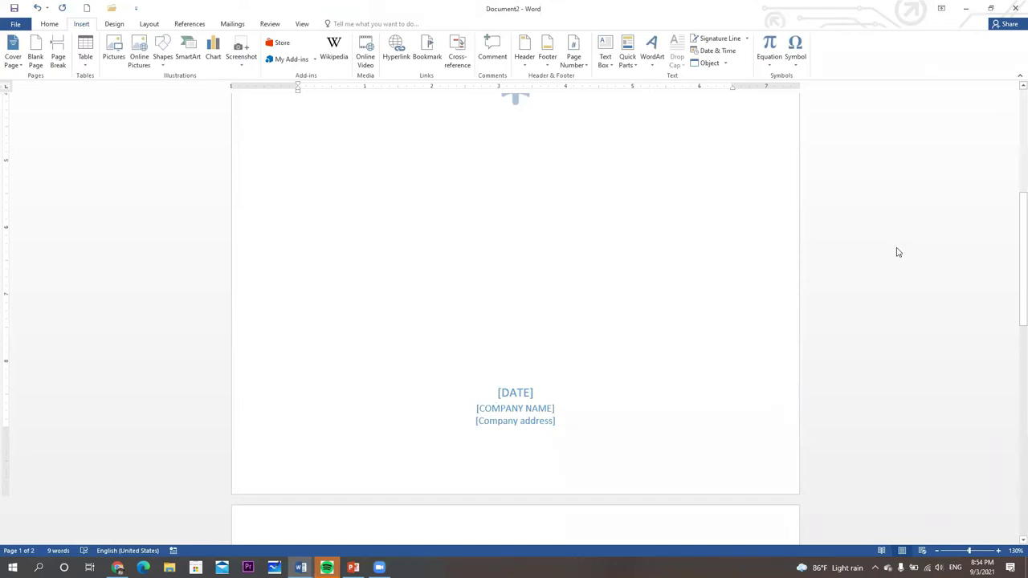
scroll(1014, 285, "down", 3)
left_click(482, 440)
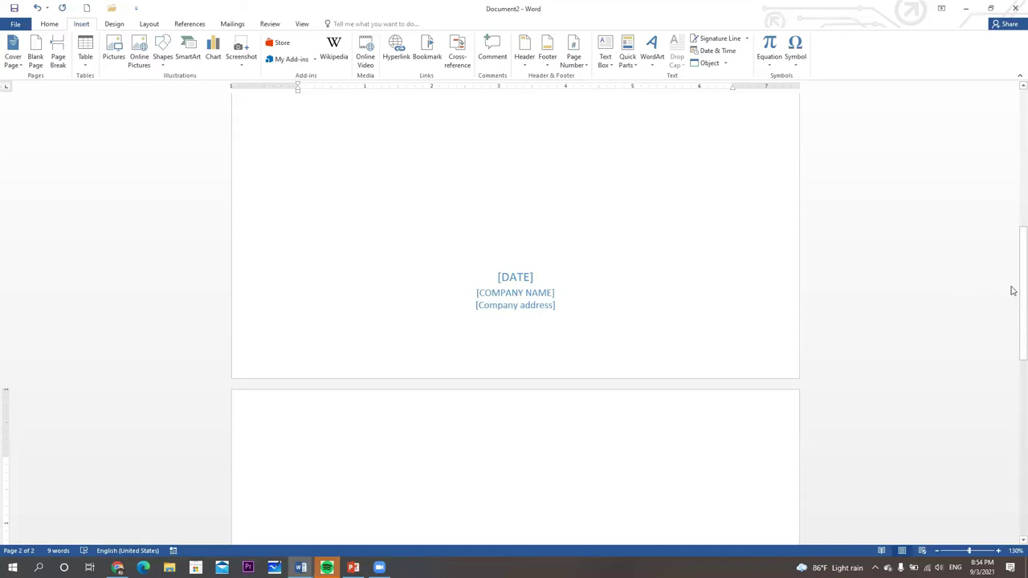
left_click_drag(1011, 289, 1016, 233)
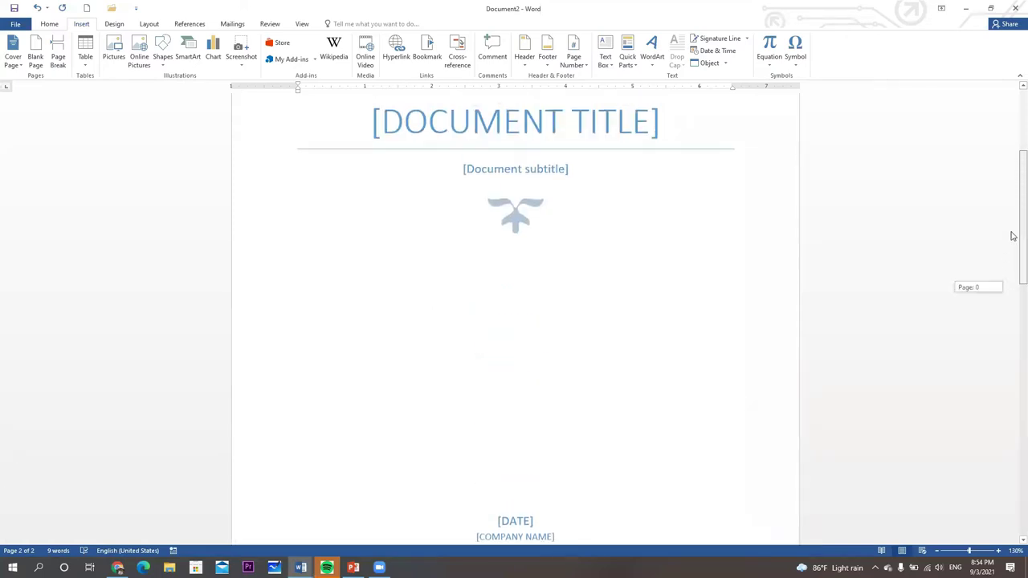
Open the recent Nepali proposal document 'प्रस्तावना कृषि'
left_click(13, 24)
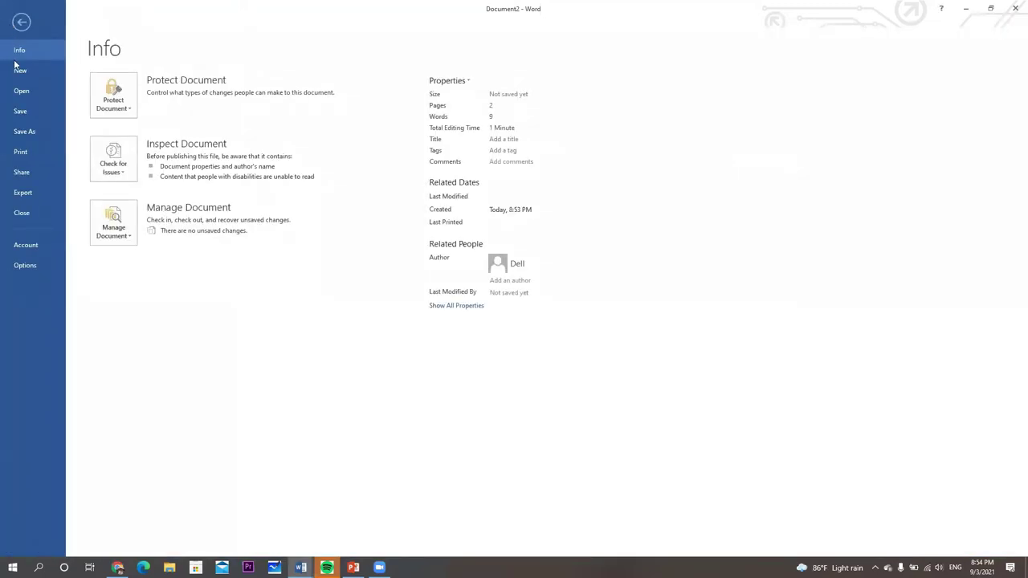
left_click(22, 91)
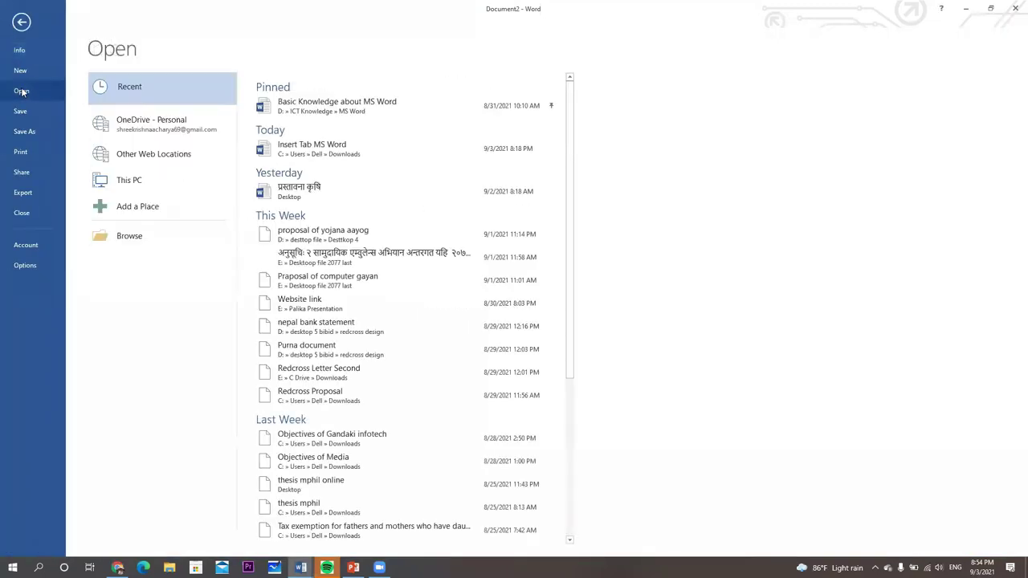
left_click(305, 195)
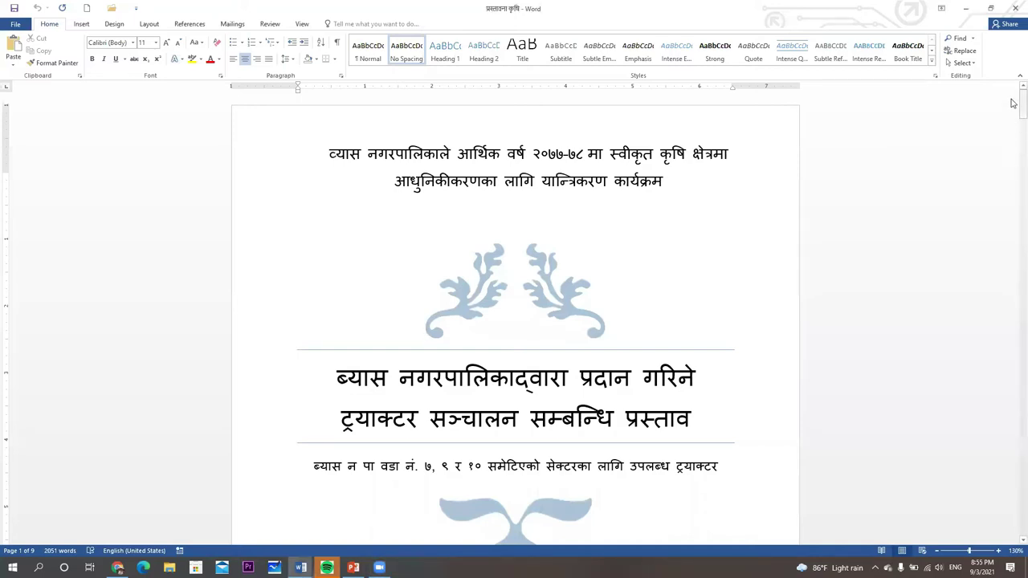
left_click_drag(1012, 103, 1013, 116)
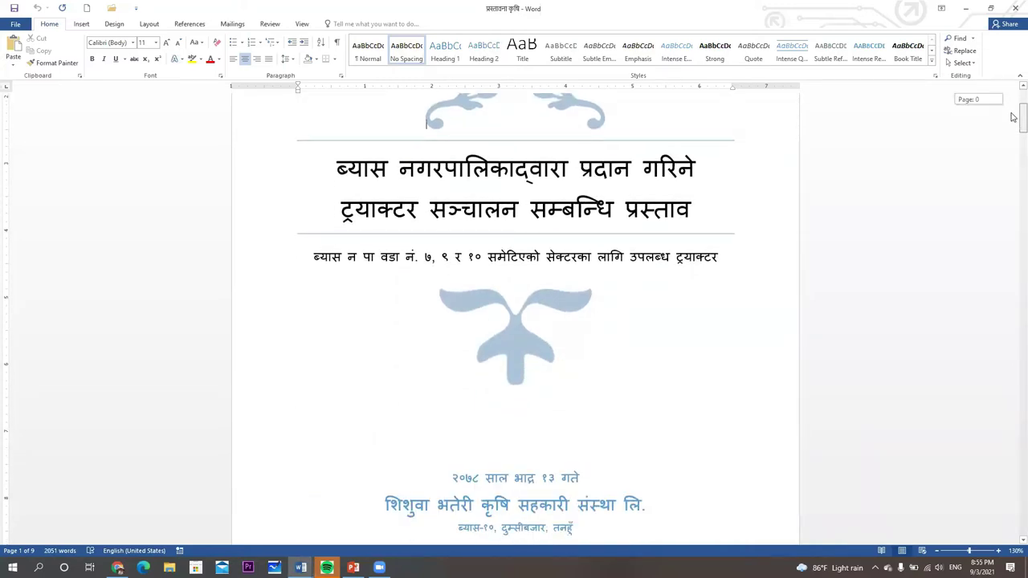
left_click_drag(1012, 118, 1013, 128)
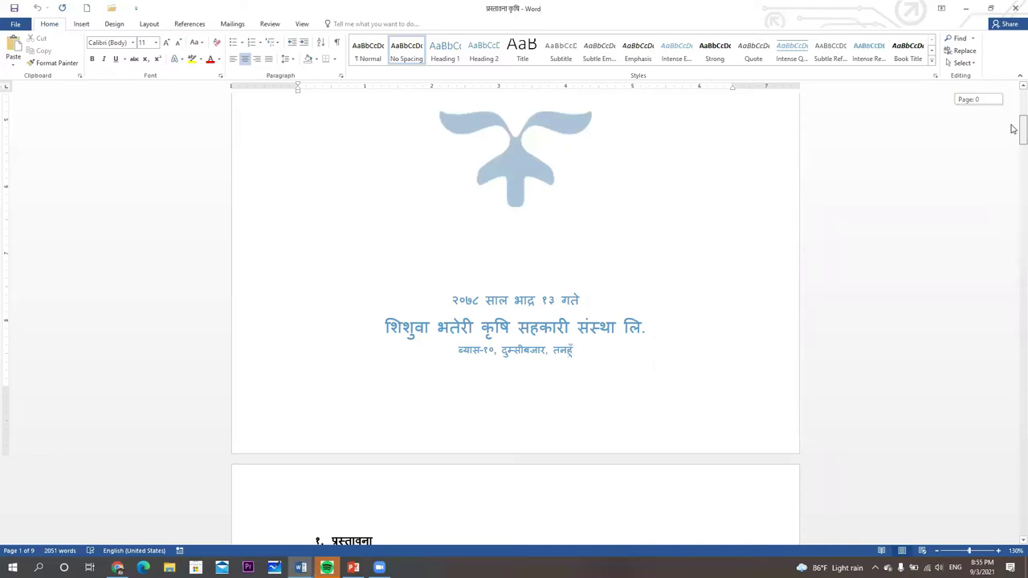
left_click_drag(1013, 128, 1014, 202)
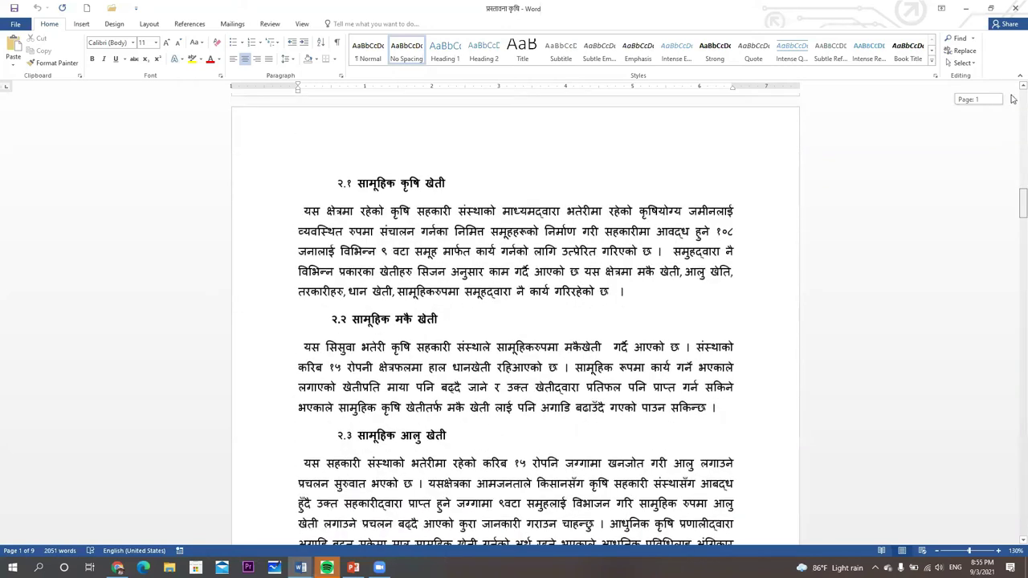
mouse_move(1013, 98)
left_mouse_down()
mouse_move(453, 260)
mouse_move(705, 333)
left_mouse_up()
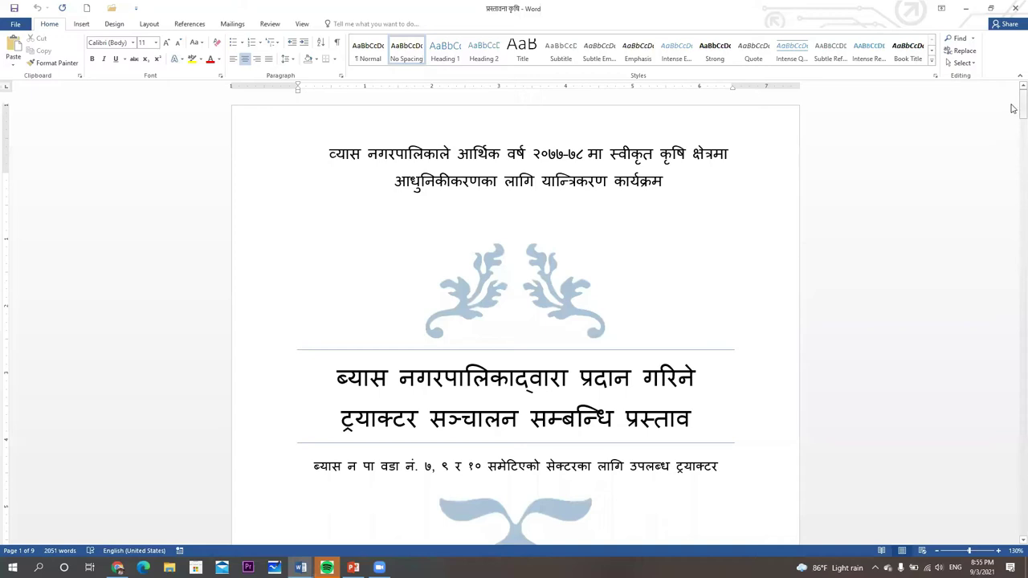
left_click_drag(1014, 106, 1015, 118)
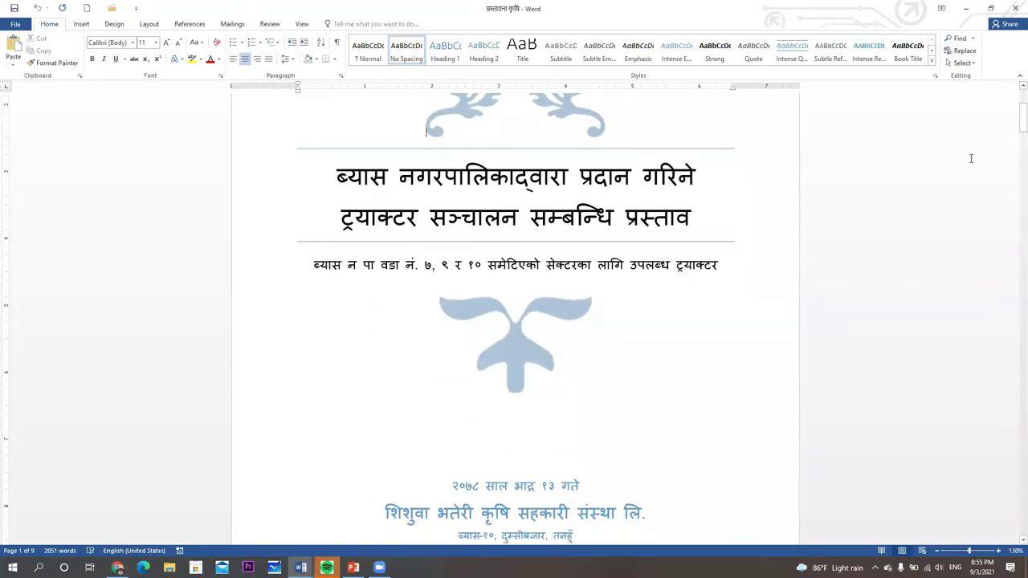
left_click_drag(1015, 118, 1012, 108)
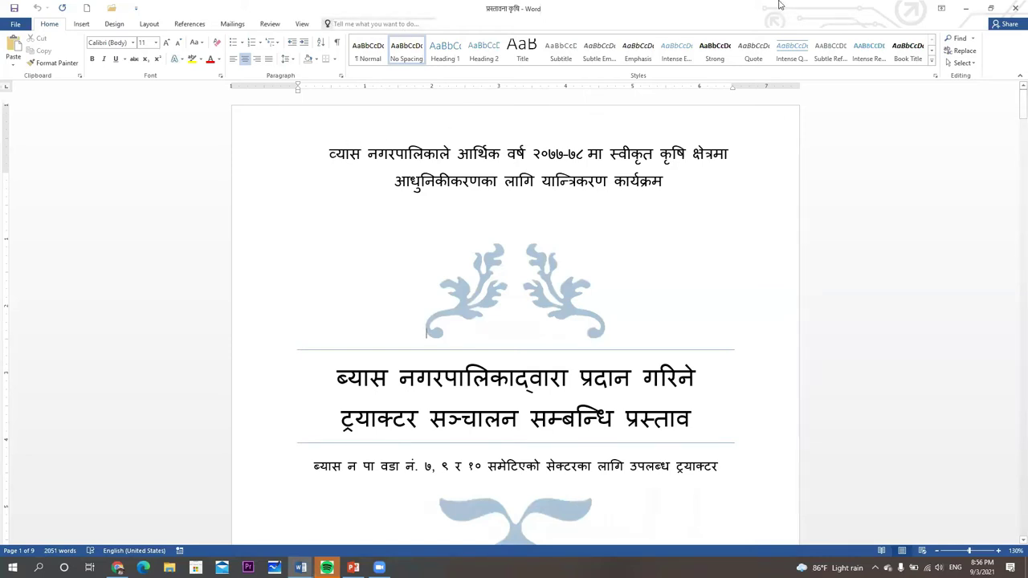
Close 'प्रस्तावना कृषि' and replace Document2's cover page with the Whisp design
left_click(1013, 7)
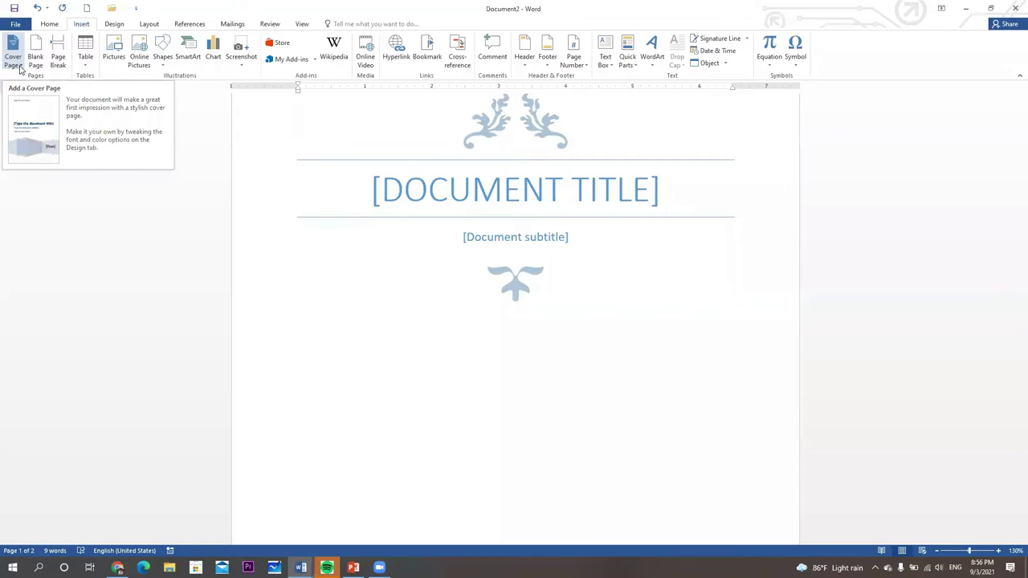
left_click(21, 70)
left_click(21, 70)
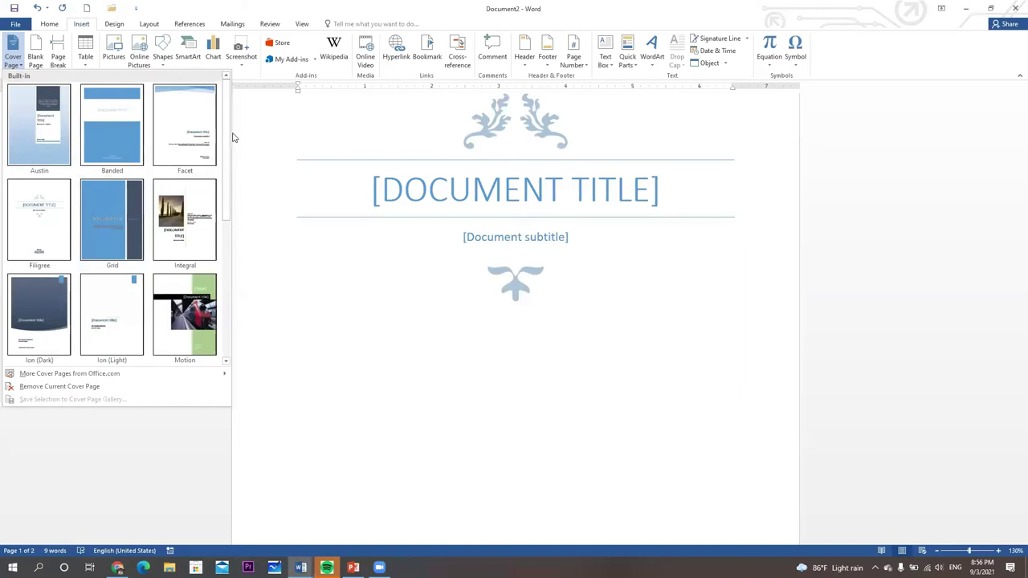
left_click_drag(223, 151, 240, 297)
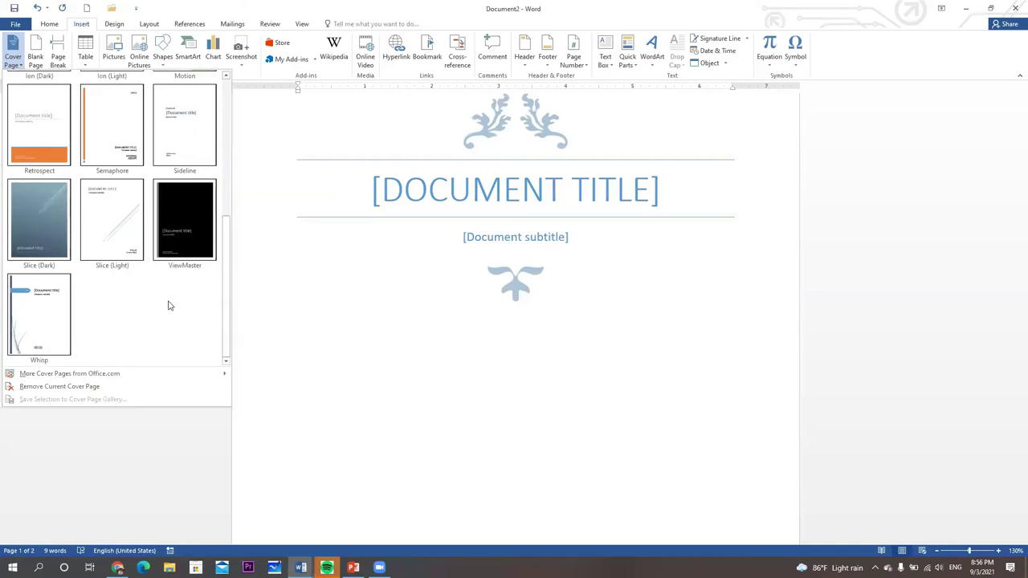
left_click(31, 303)
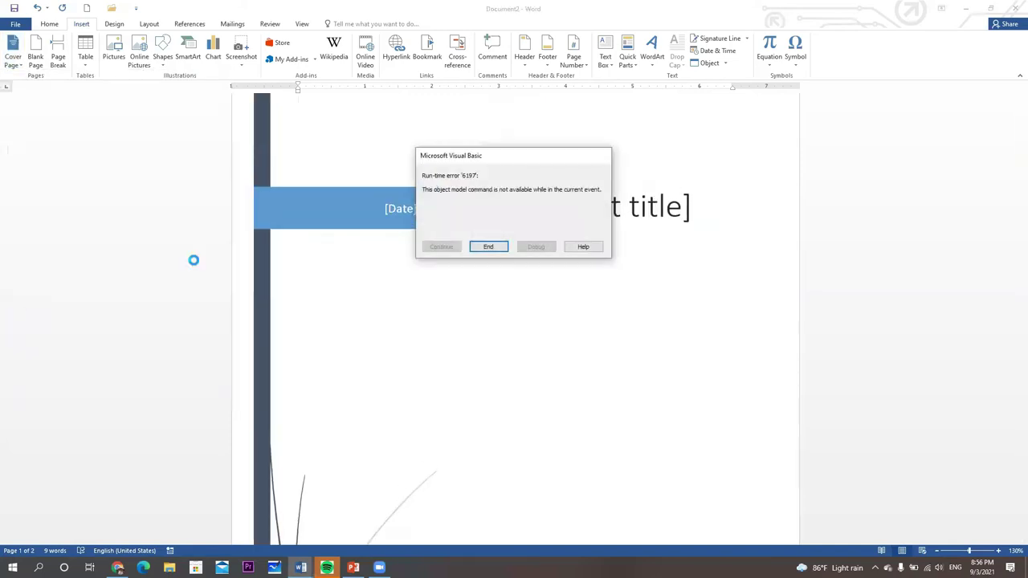
left_click(490, 246)
mouse_move(1017, 174)
left_mouse_down()
mouse_move(1013, 163)
mouse_move(1012, 291)
left_mouse_up()
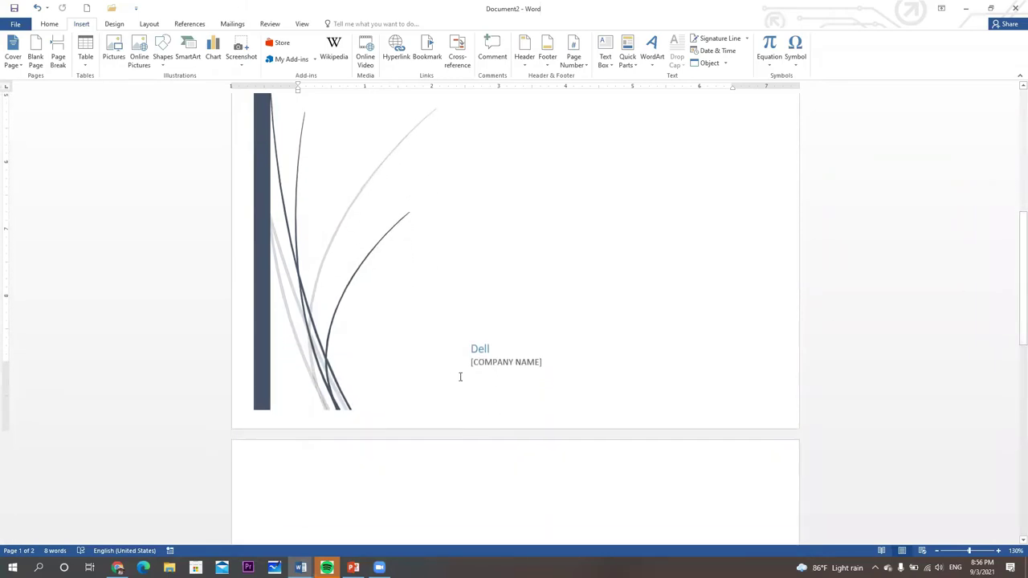
left_click(493, 363)
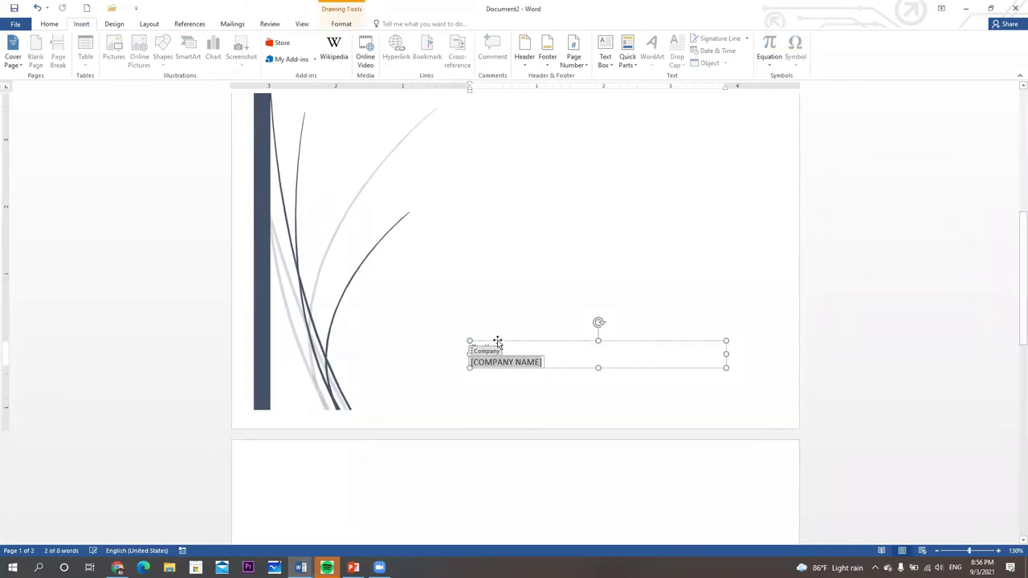
left_click_drag(540, 344, 546, 213)
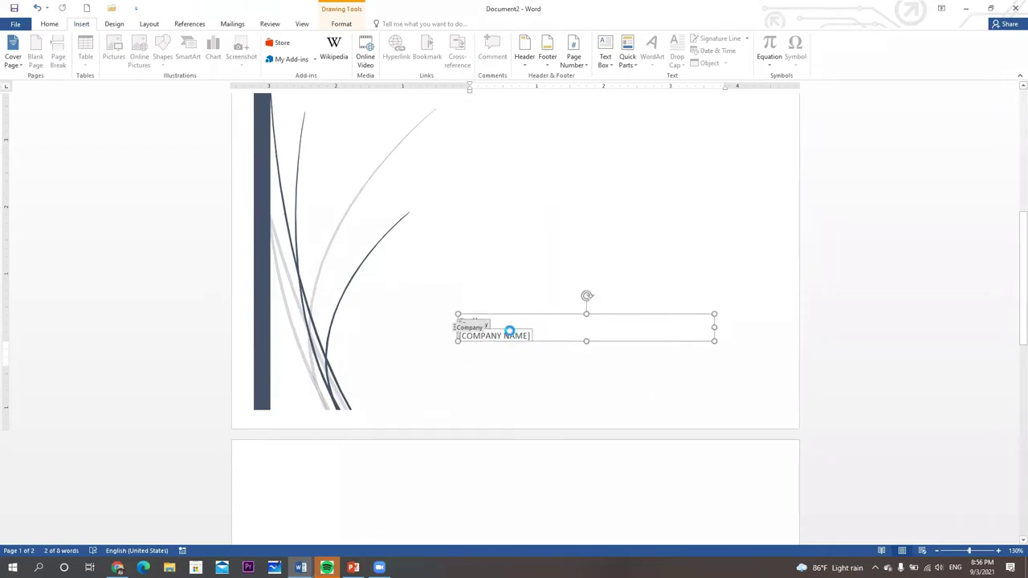
left_click_drag(545, 213, 517, 332)
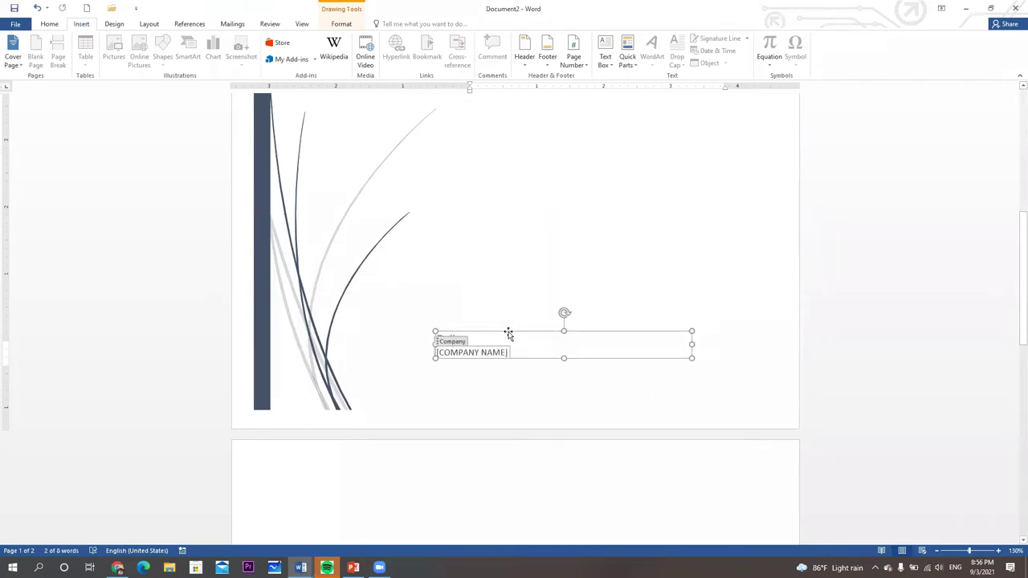
left_click(1013, 274)
mouse_move(1014, 273)
left_mouse_down()
mouse_move(1012, 105)
mouse_move(1013, 235)
left_mouse_up()
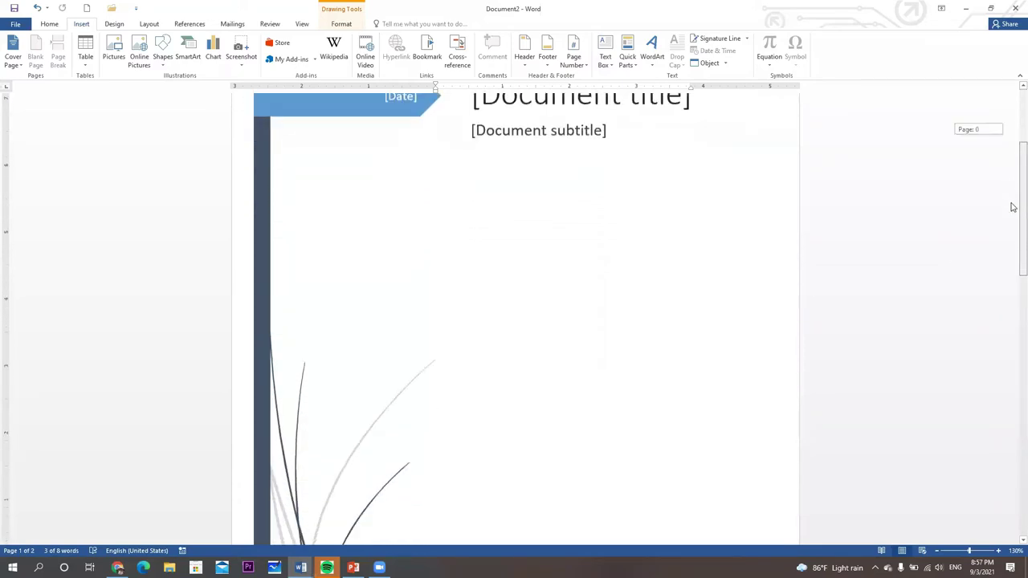
mouse_move(1013, 235)
left_mouse_down()
mouse_move(1014, 319)
mouse_move(1010, 109)
left_mouse_up()
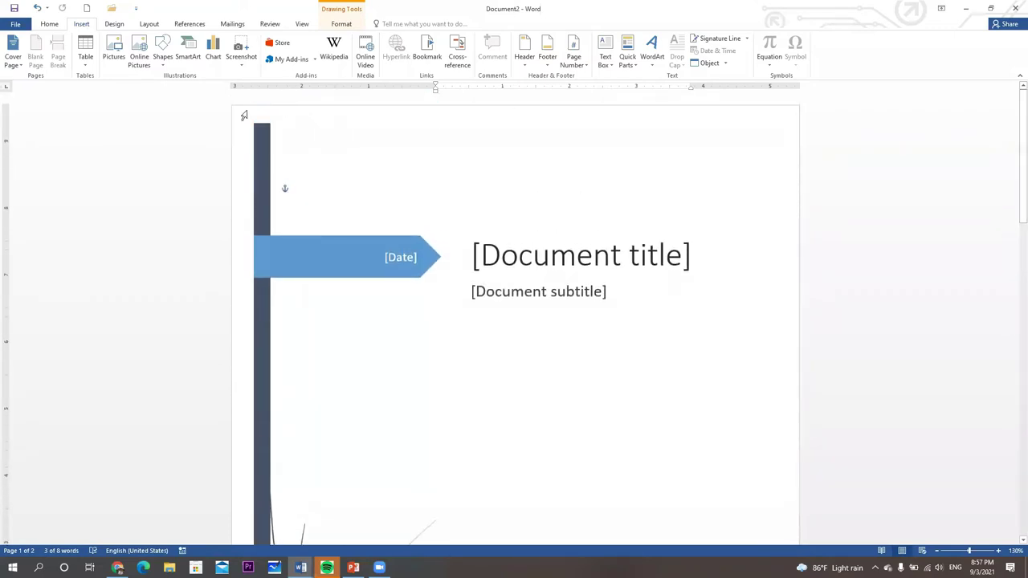
left_click(20, 66)
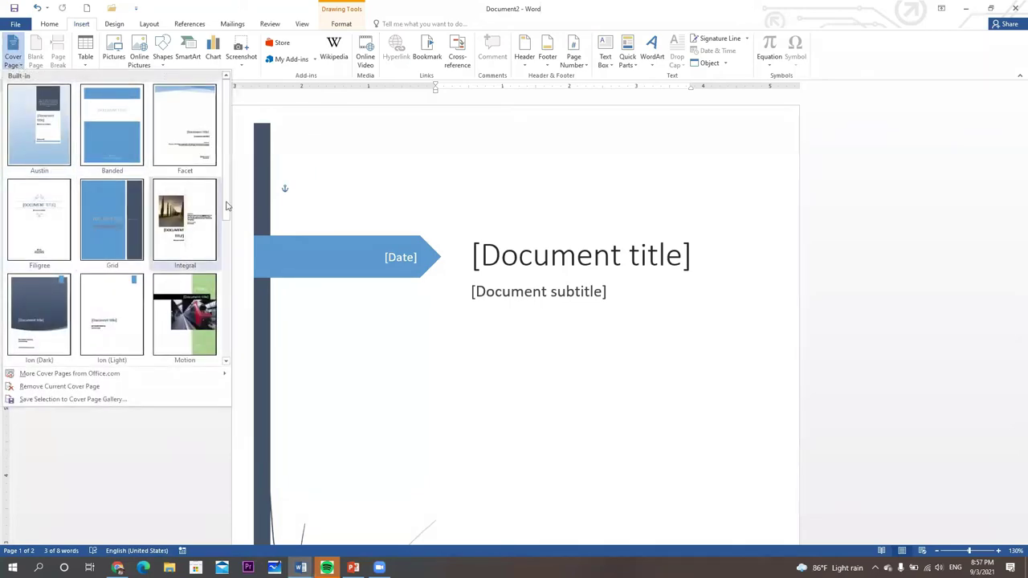
left_click_drag(227, 201, 235, 283)
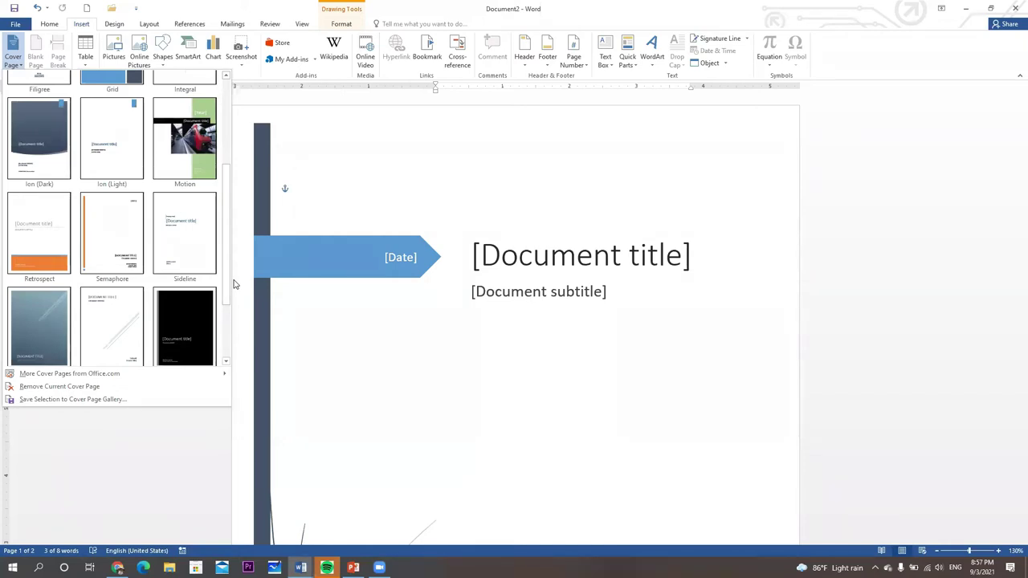
left_click(465, 194)
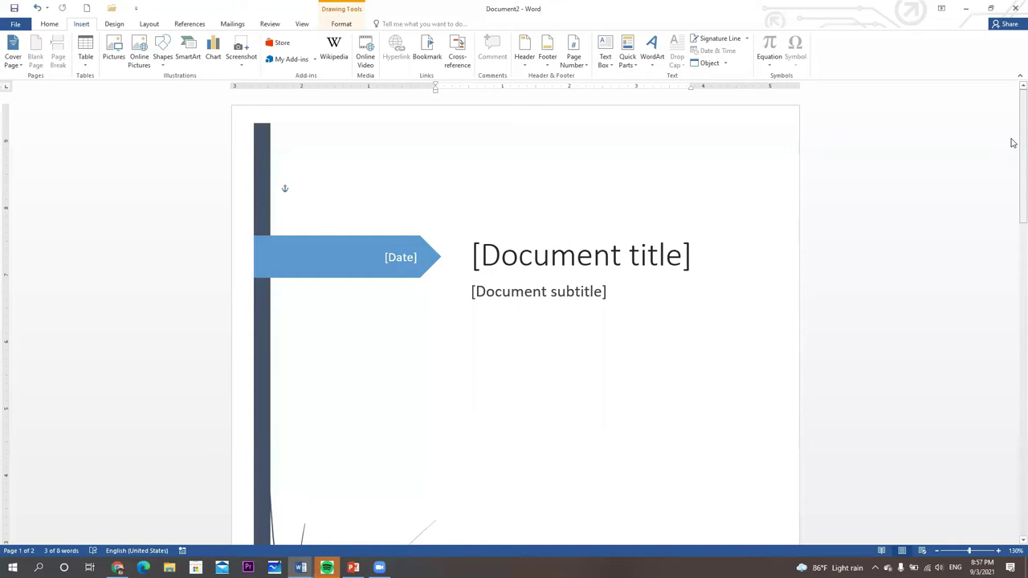
mouse_move(1013, 143)
left_mouse_down()
mouse_move(1012, 211)
mouse_move(1012, 119)
left_mouse_up()
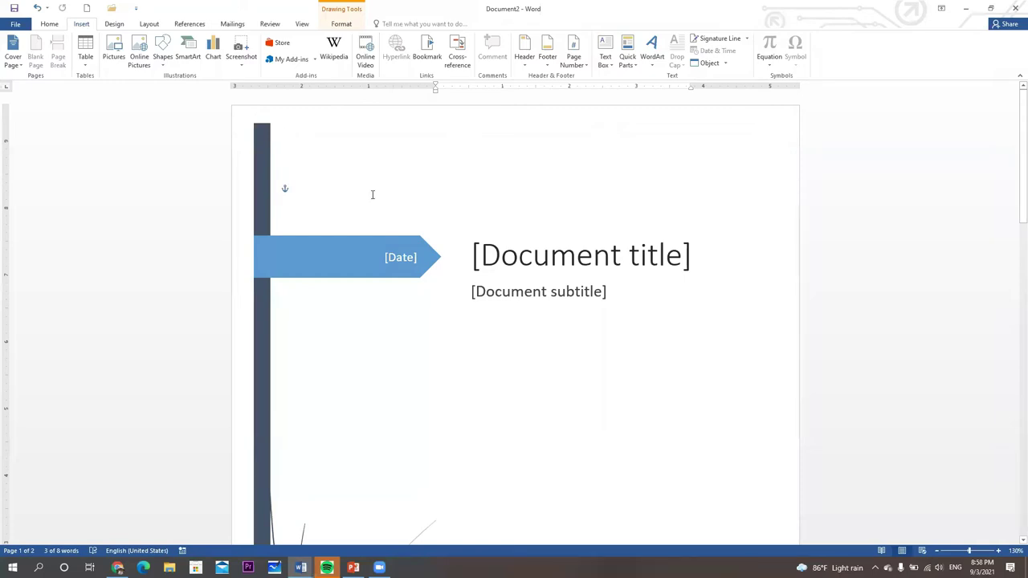
left_click(490, 411)
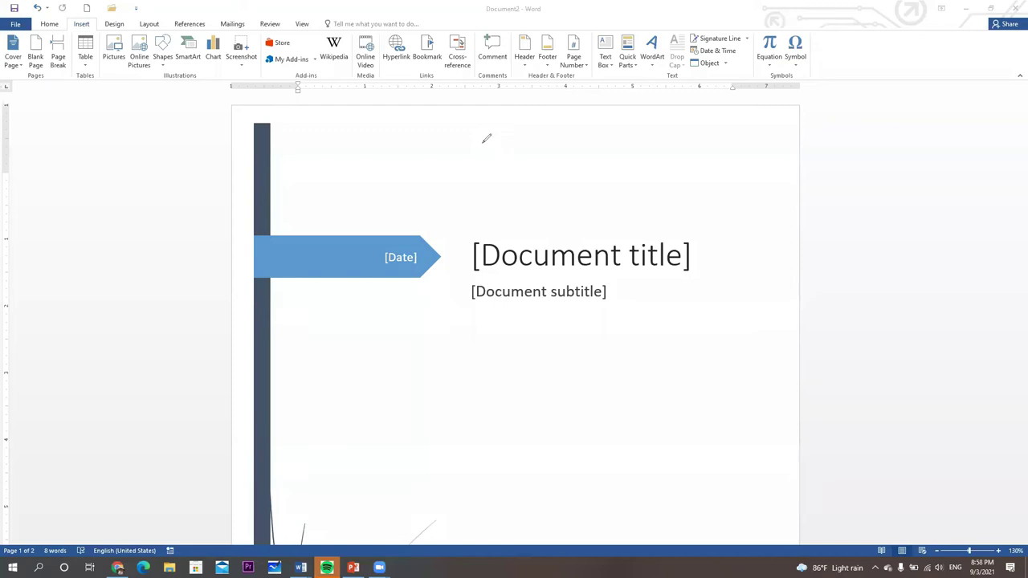
left_click_drag(47, 303, 35, 68)
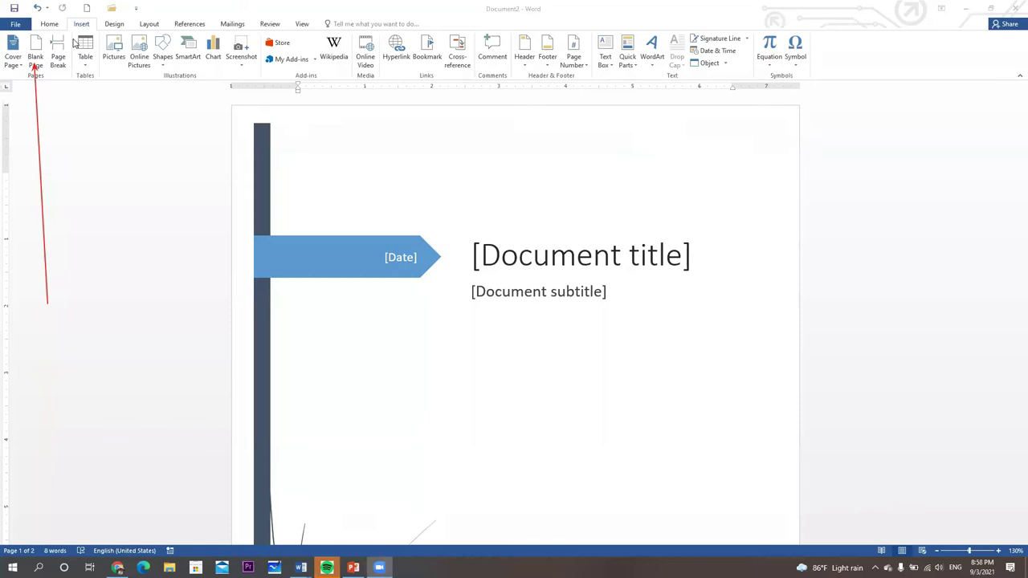
Insert two blank pages after the Whisp cover page, bringing Document2 to four pages
left_click(36, 50)
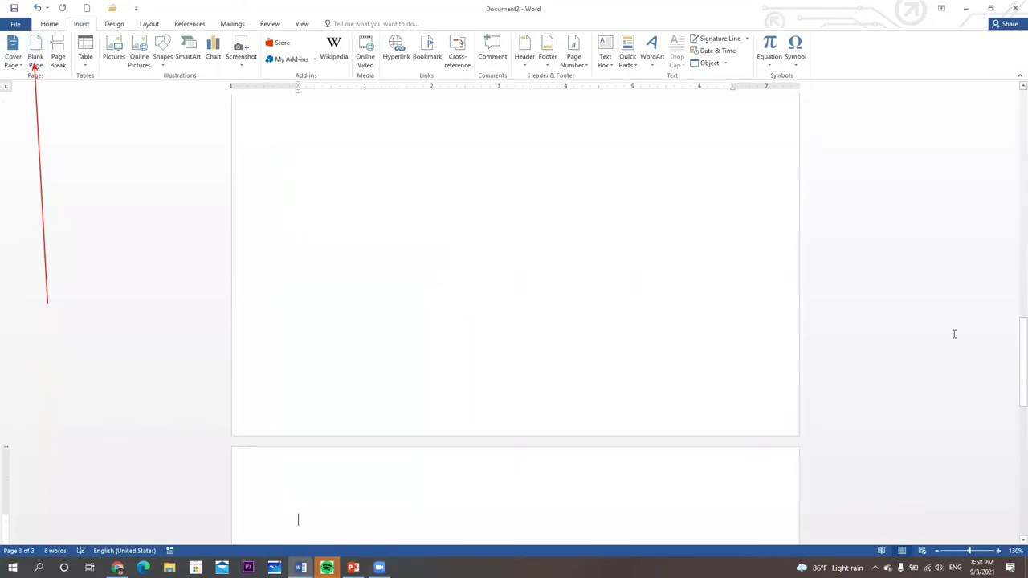
mouse_move(1012, 371)
left_mouse_down()
mouse_move(1013, 423)
mouse_move(1012, 182)
mouse_move(1012, 404)
left_mouse_up()
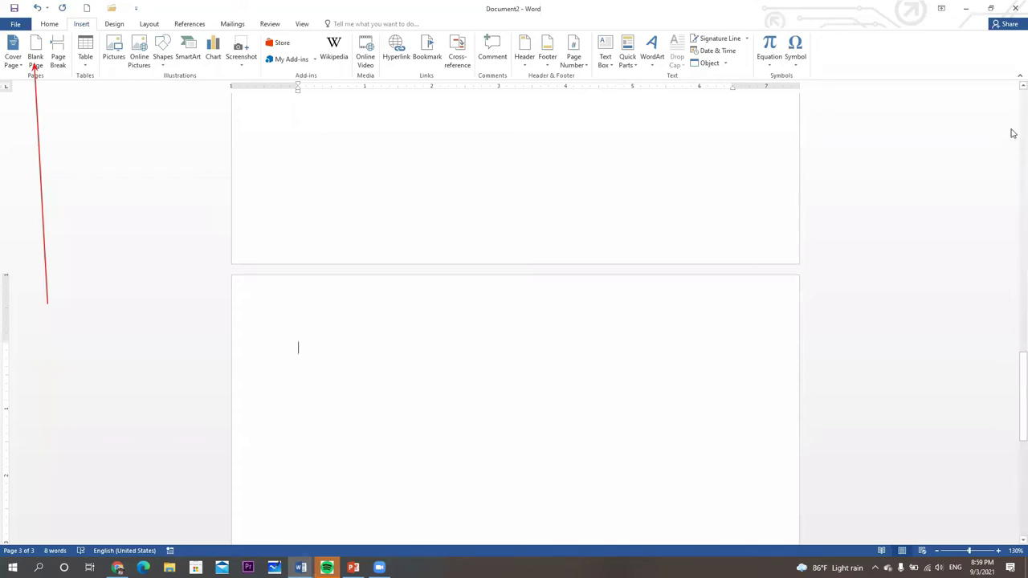
mouse_move(1015, 394)
left_mouse_down()
mouse_move(1013, 190)
mouse_move(1012, 305)
left_mouse_up()
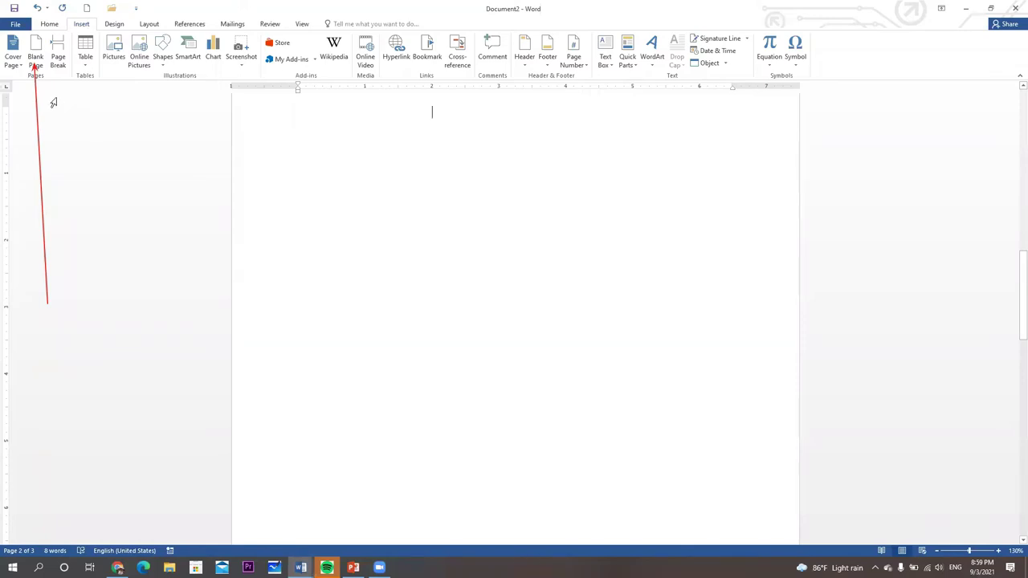
left_click(35, 44)
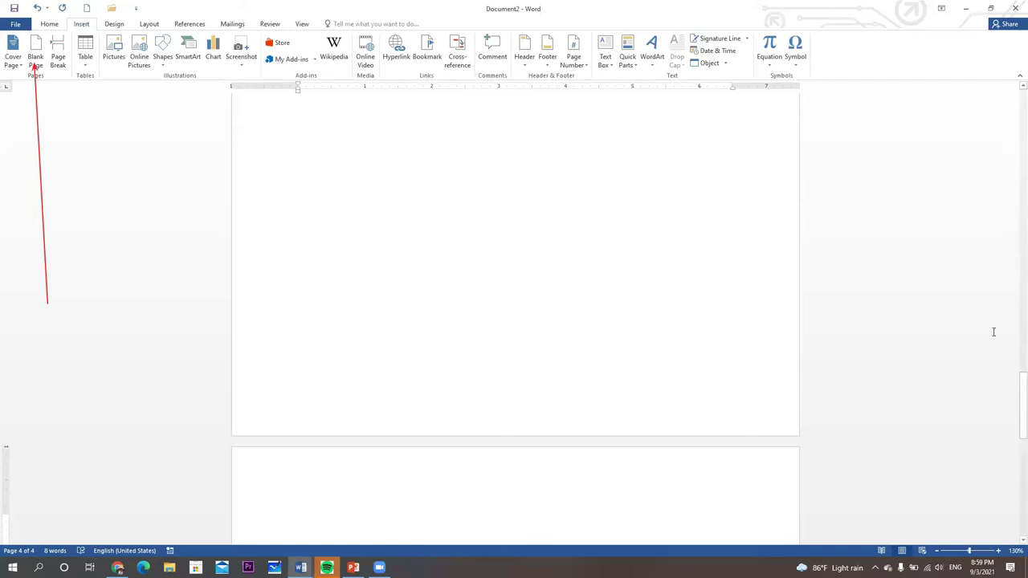
key("BackSpace")
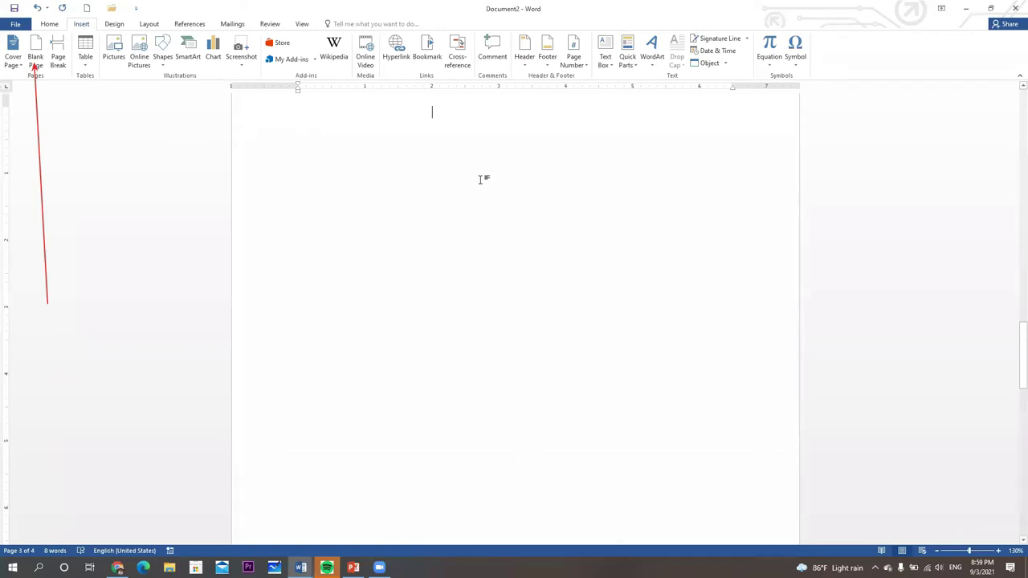
Generate 25 sample paragraphs with =rand(25,6) on the last page, giving seven pages
type("=rand(")
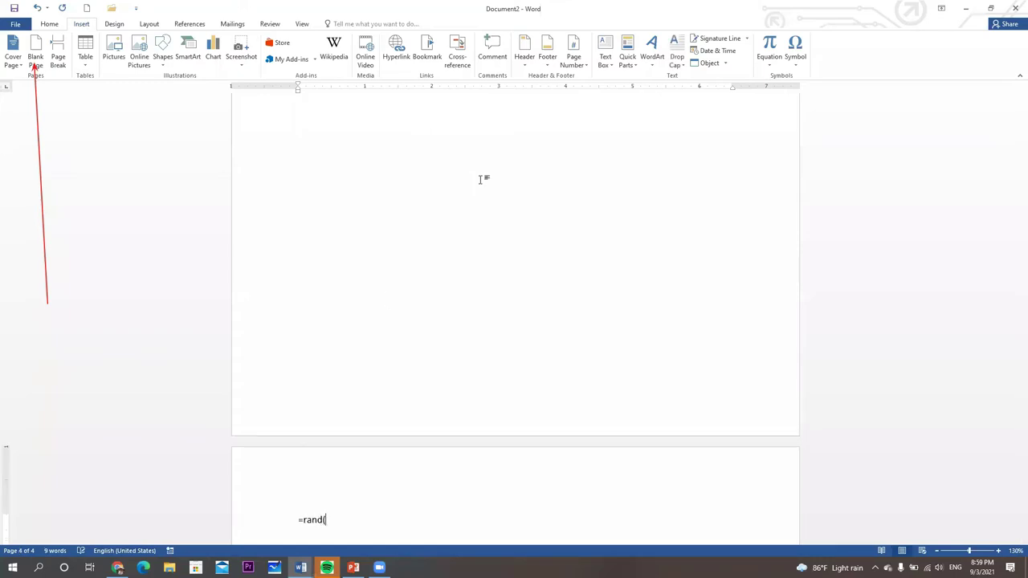
type("25")
type(",")
type("6)")
key("Return")
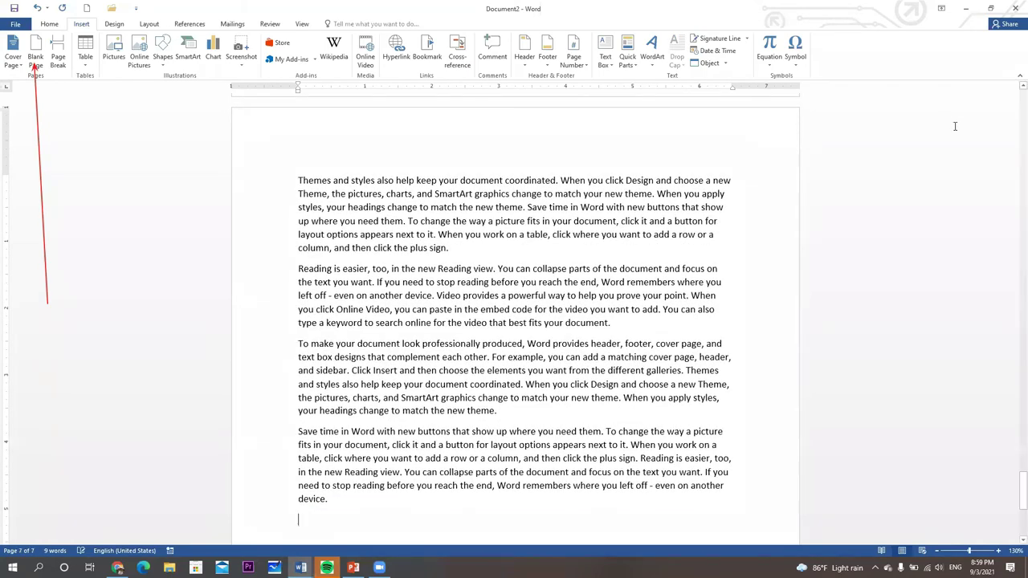
left_click_drag(1015, 492, 1012, 313)
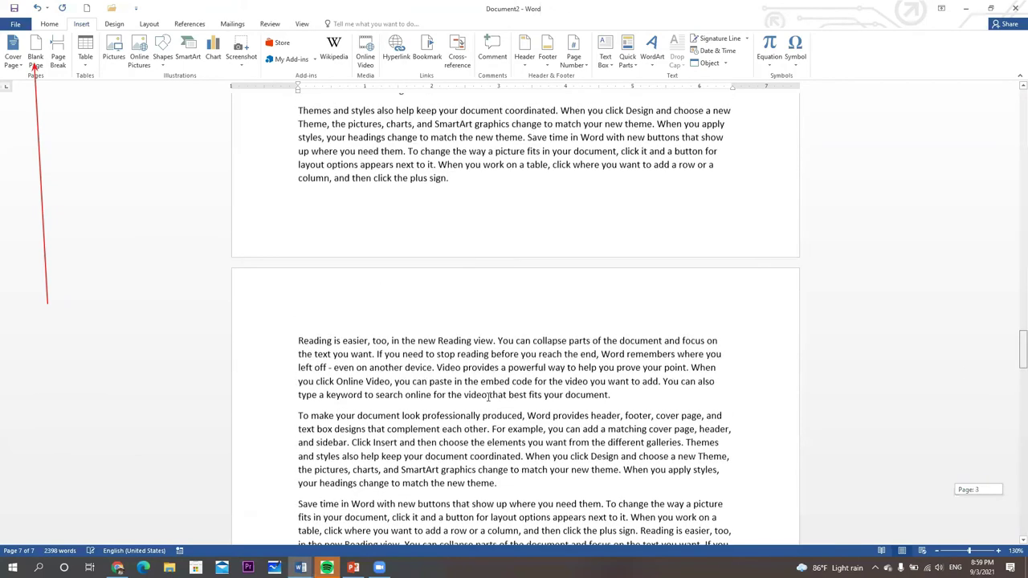
left_click(458, 179)
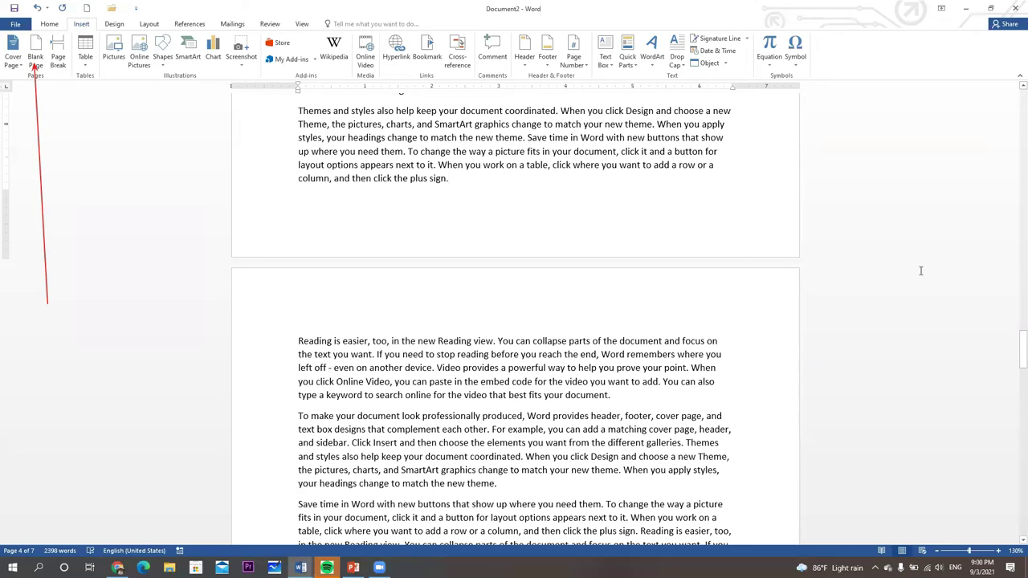
left_click_drag(1015, 349, 1016, 321)
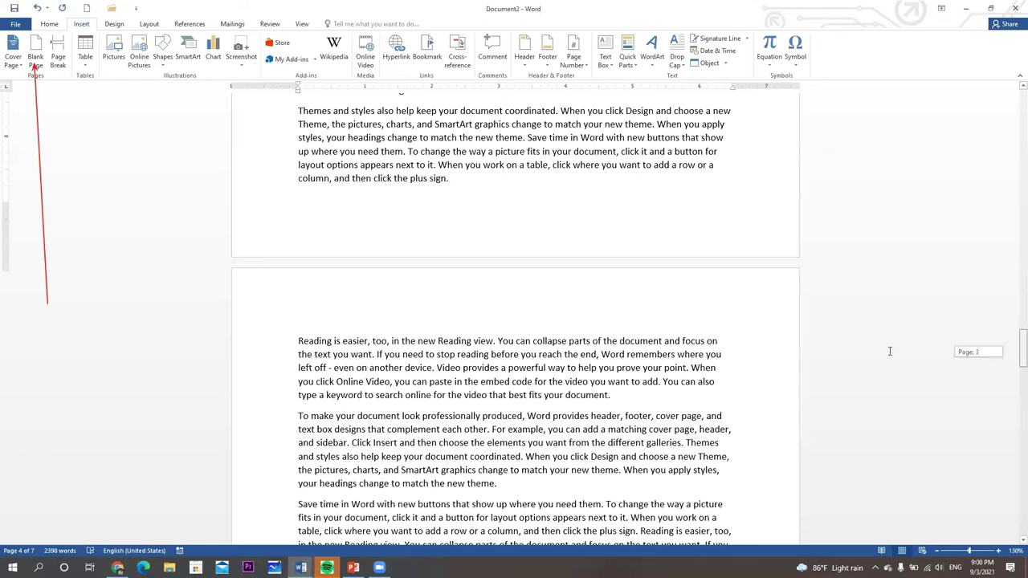
scroll(527, 320, "up", 5)
scroll(518, 312, "up", 2)
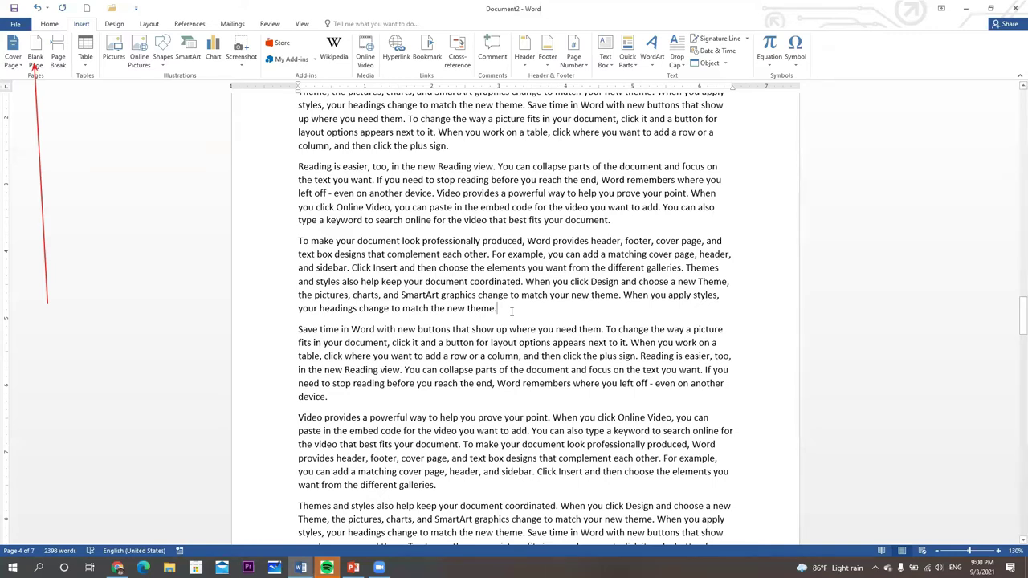
Add a blank line after 'new theme.' and insert a page break before 'Save time in Word'
left_click(56, 43)
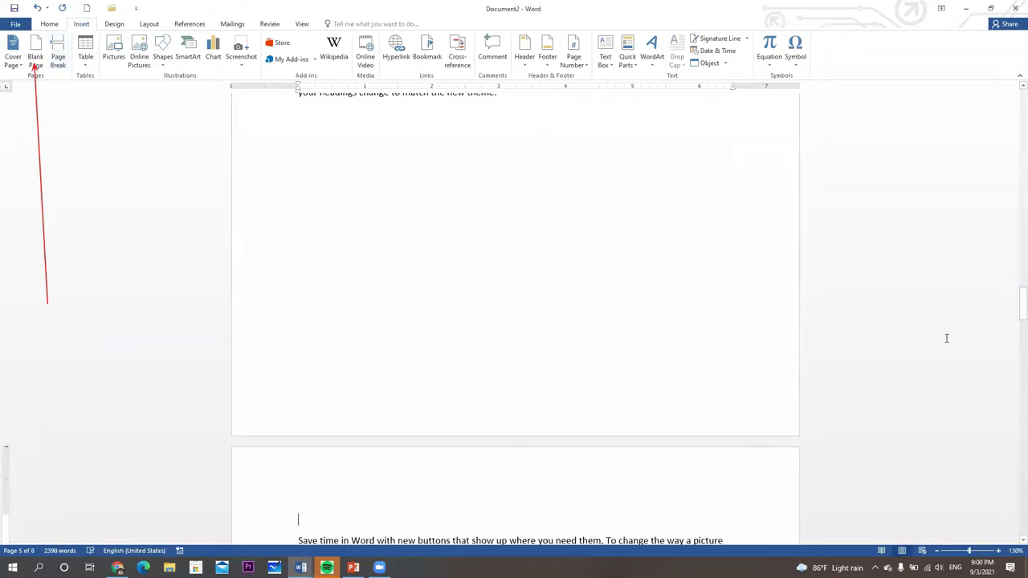
mouse_move(1013, 316)
left_mouse_down()
mouse_move(1013, 376)
mouse_move(1014, 306)
left_mouse_up()
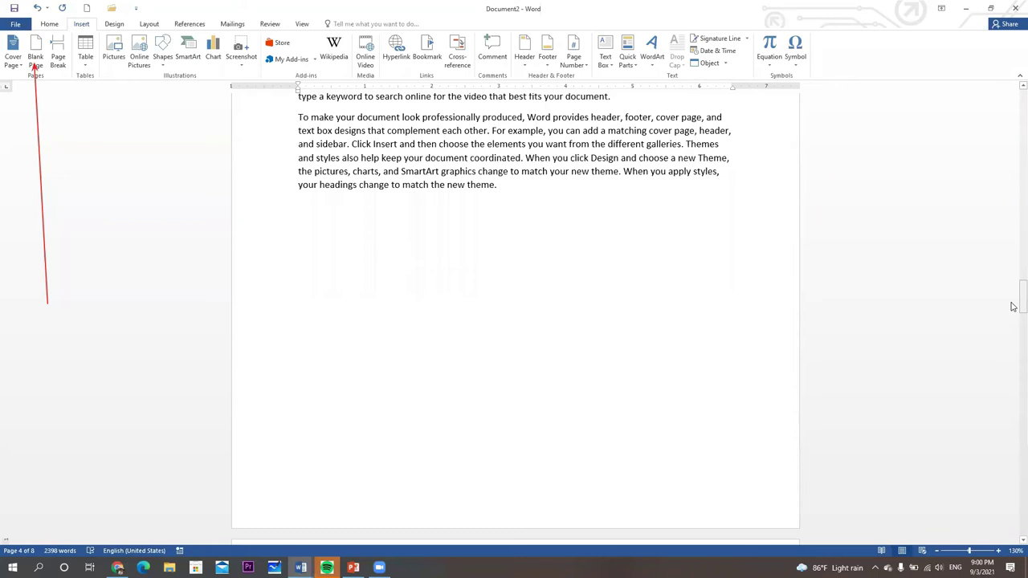
key("Delete")
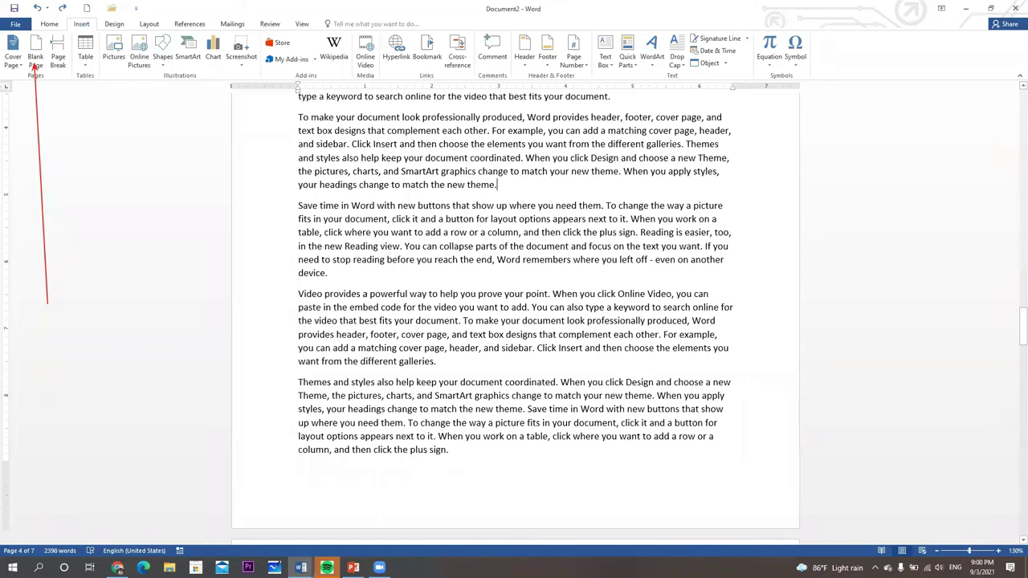
key("Return")
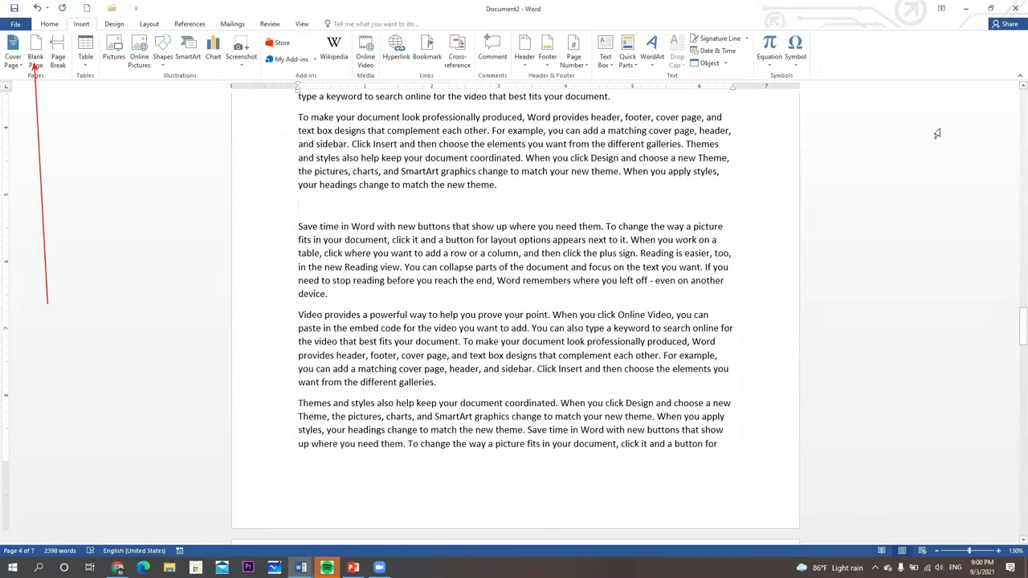
left_click(58, 48)
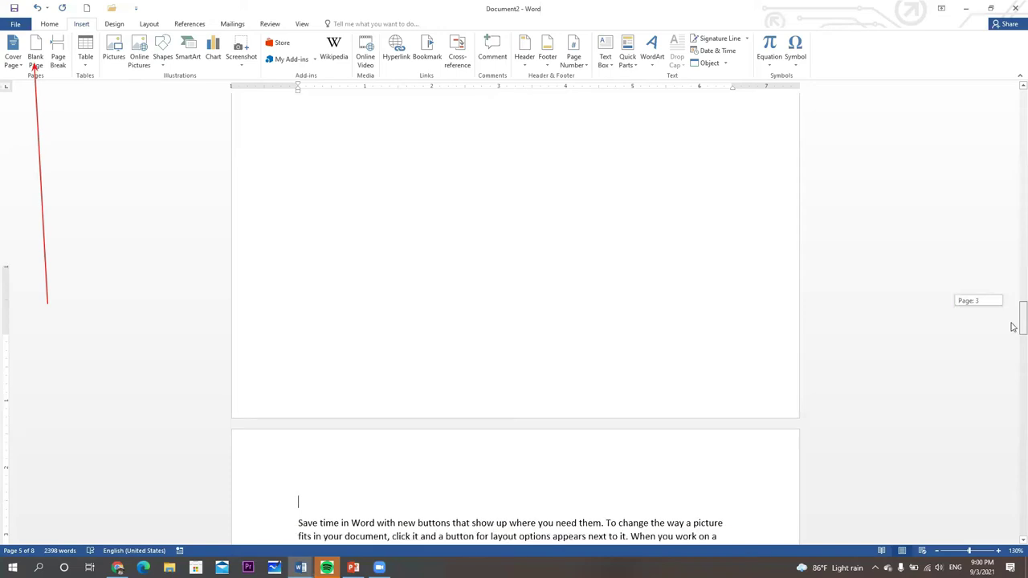
Insert a page break after 'For example,' so 'you can add a matching cover page' starts a new page
scroll(1012, 327, "down", 4)
scroll(1012, 321, "down", 2)
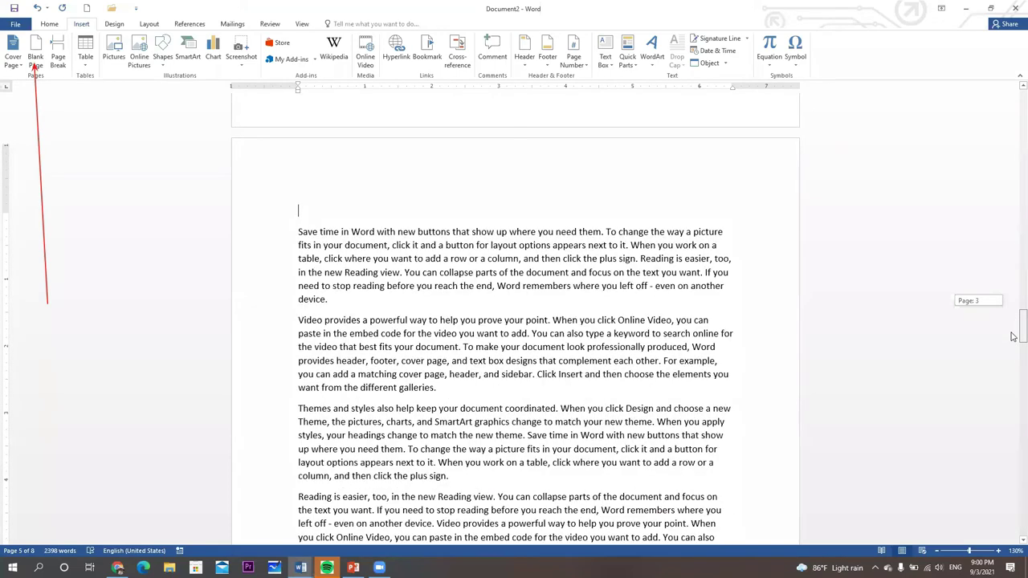
left_click_drag(1013, 317, 1013, 354)
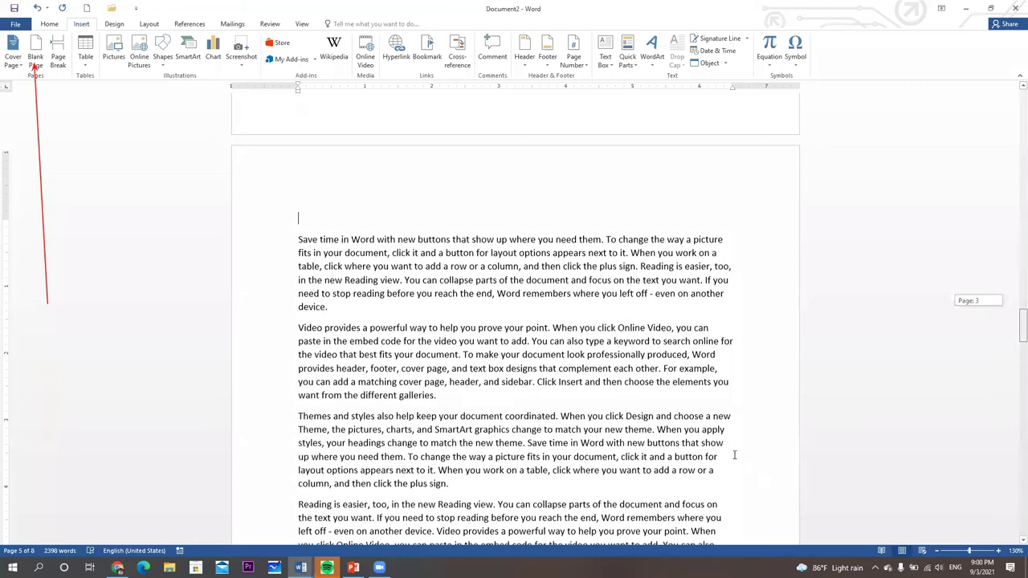
scroll(681, 452, "down", 1)
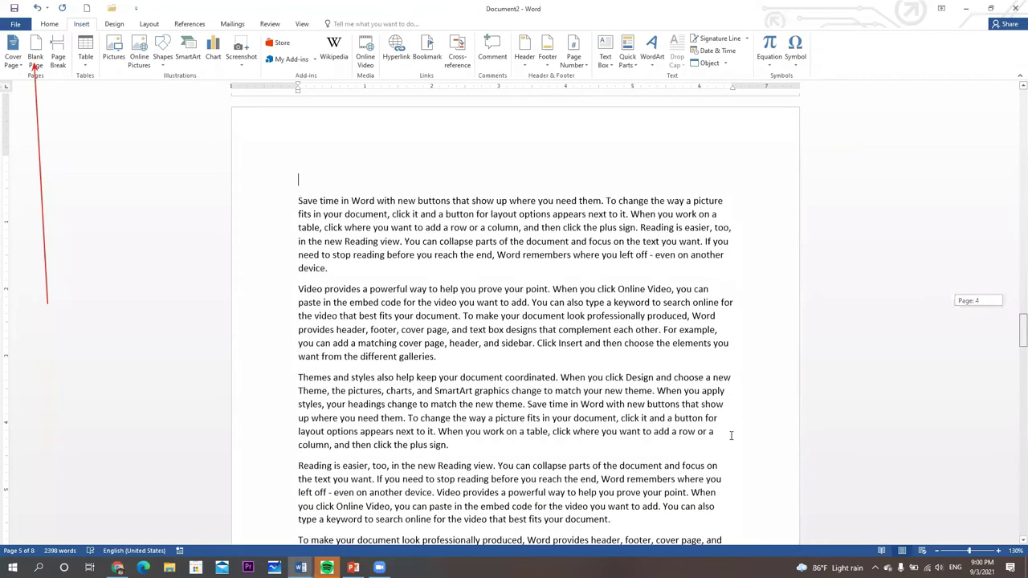
scroll(731, 435, "down", 8)
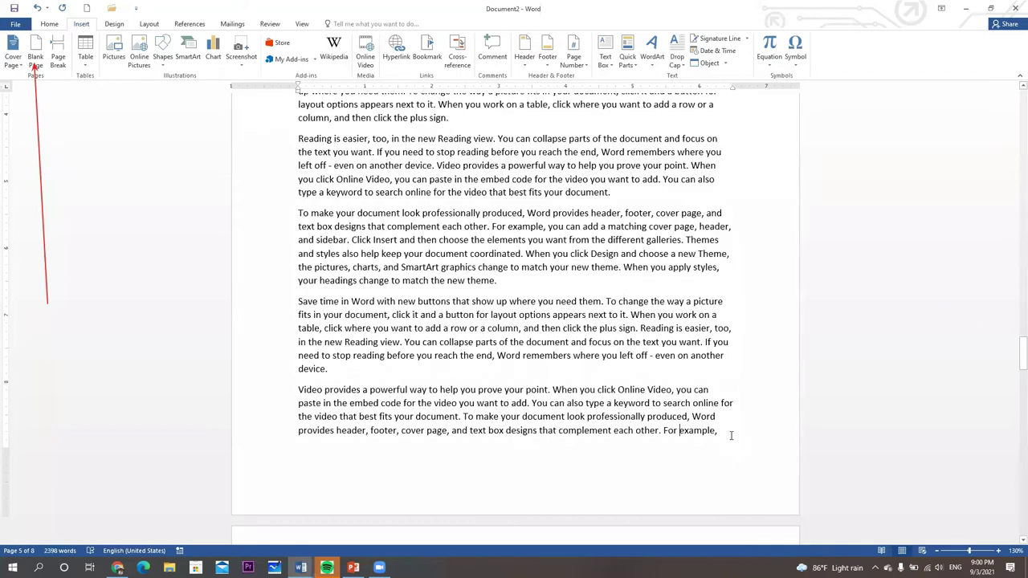
left_click(730, 435)
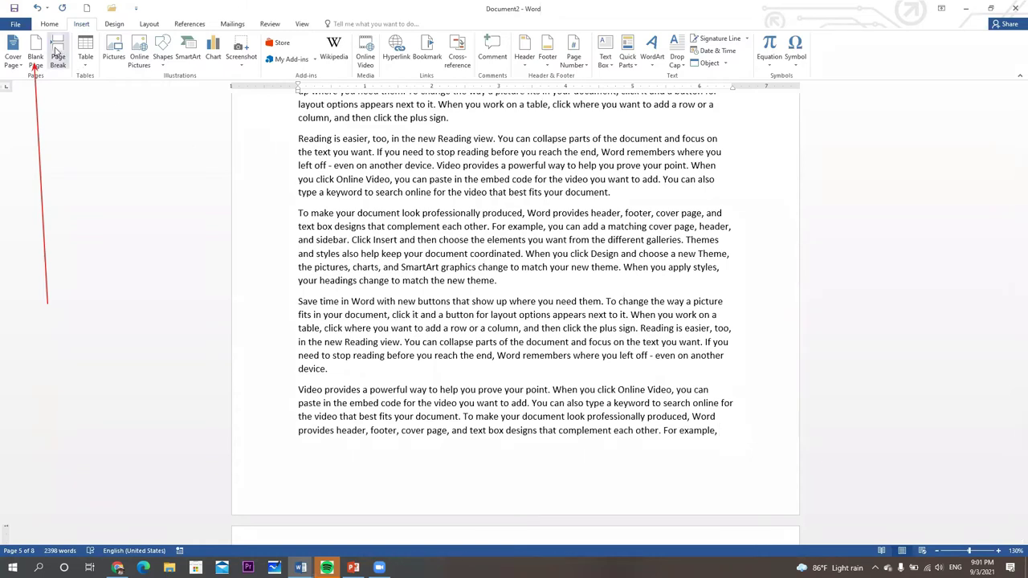
left_click(56, 50)
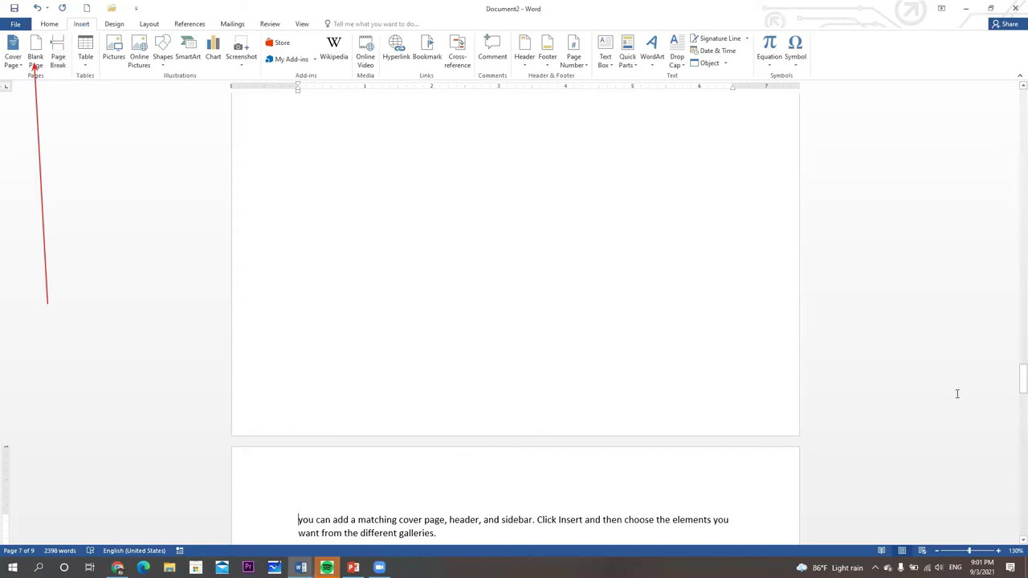
mouse_move(1013, 369)
left_mouse_down()
mouse_move(1012, 394)
mouse_move(1010, 340)
left_mouse_up()
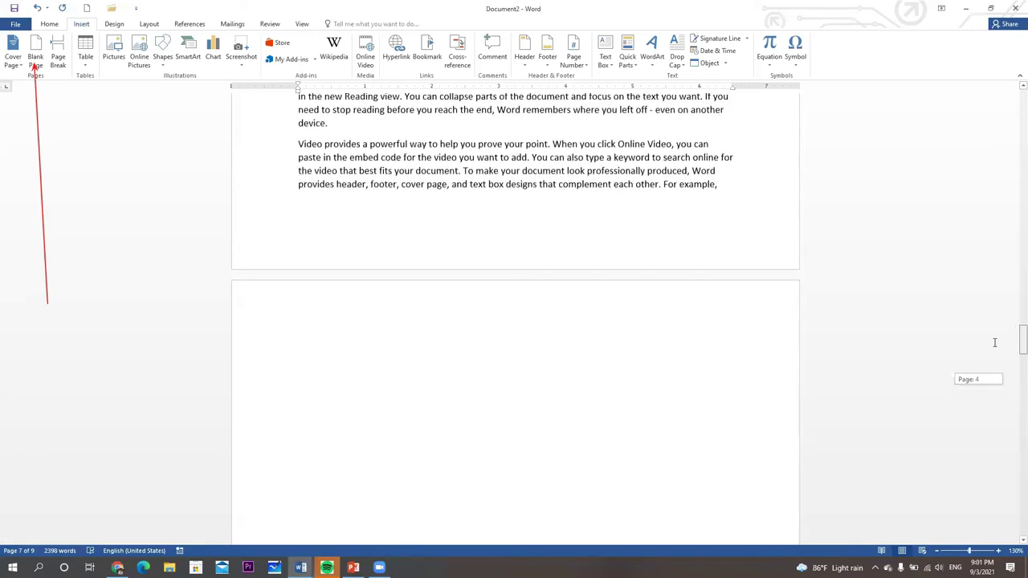
left_click(492, 427)
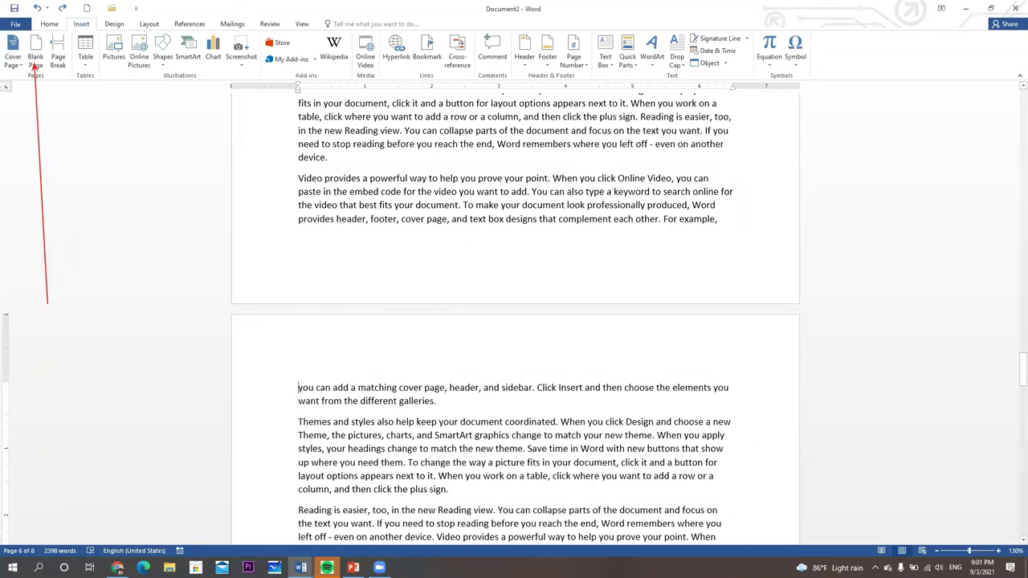
Insert a blank paragraph above 'you can add a matching cover page' at the top of page 6
left_click(298, 219)
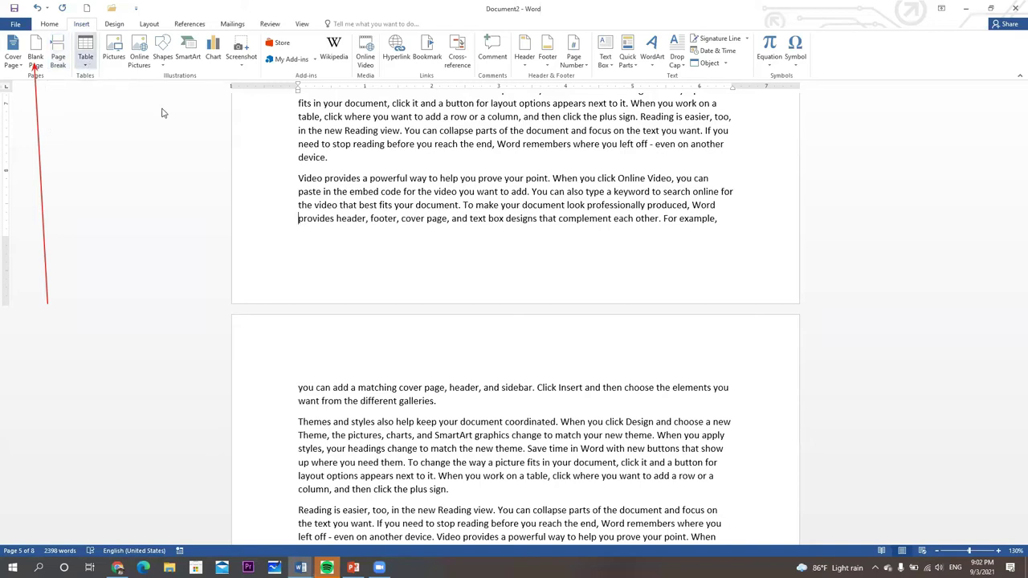
left_click(352, 360)
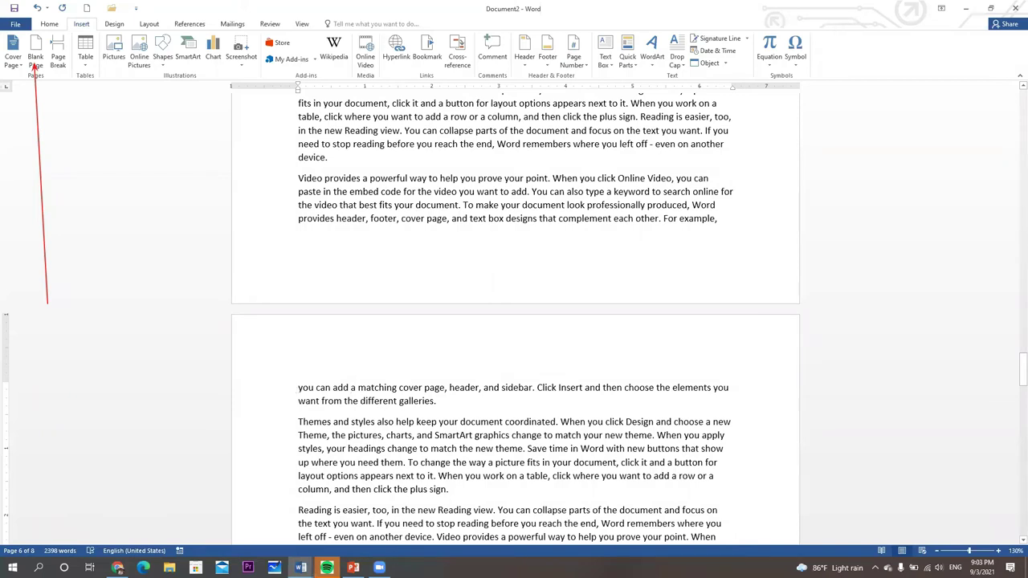
key("Return")
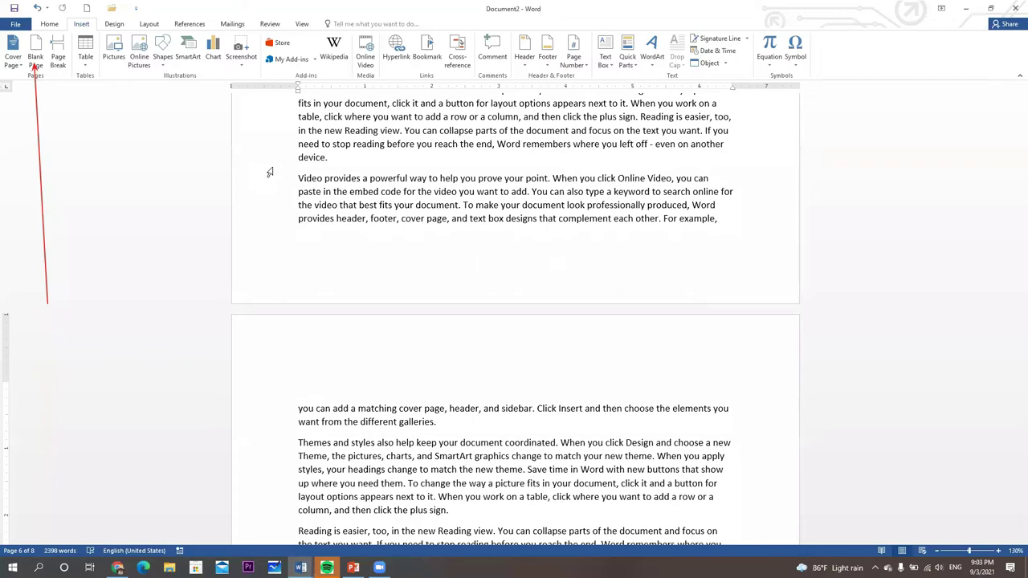
Show the Insert Table size grid at the blank line on page 6
left_click(86, 68)
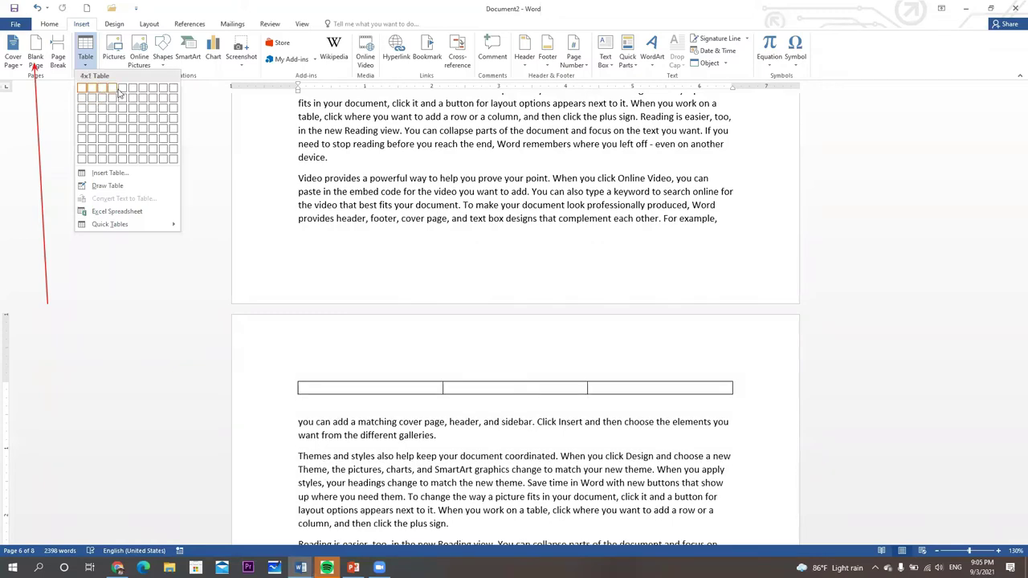
left_click(62, 147)
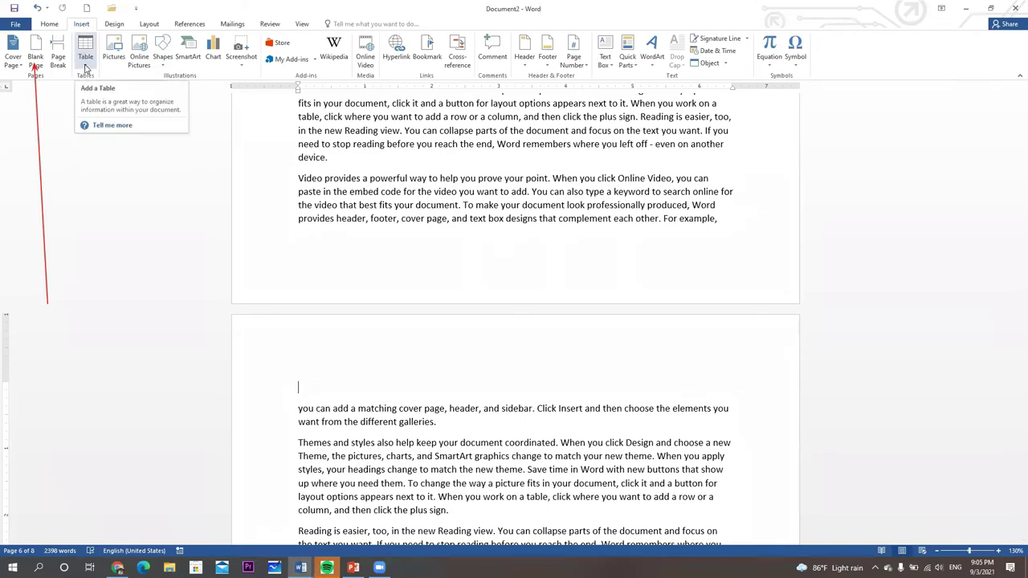
left_click(85, 69)
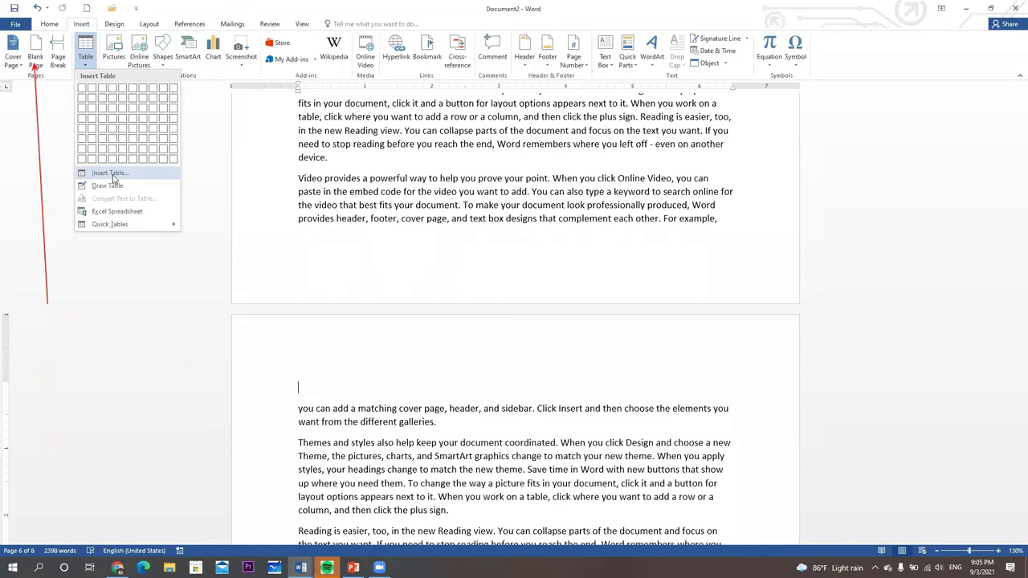
In Insert Table, change the columns from 5 to 6 and the rows from 2 to 4
left_click(112, 174)
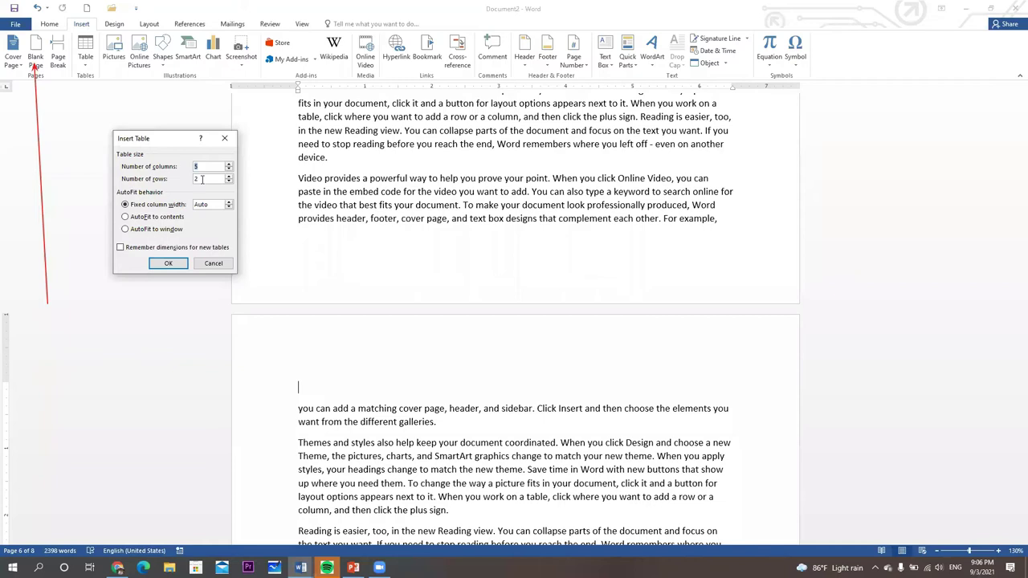
left_click(201, 167)
double_click(195, 169)
type("6")
double_click(201, 178)
type("4")
Insert the 6-column, 4-row table, select the entire table, and expand the Table Styles gallery
left_click(169, 265)
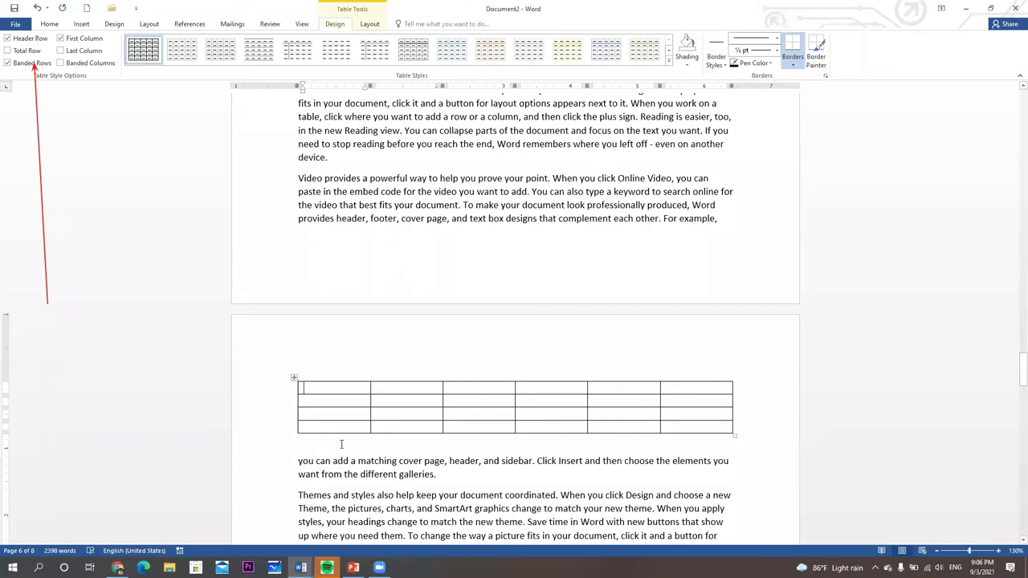
left_click_drag(339, 395, 340, 429)
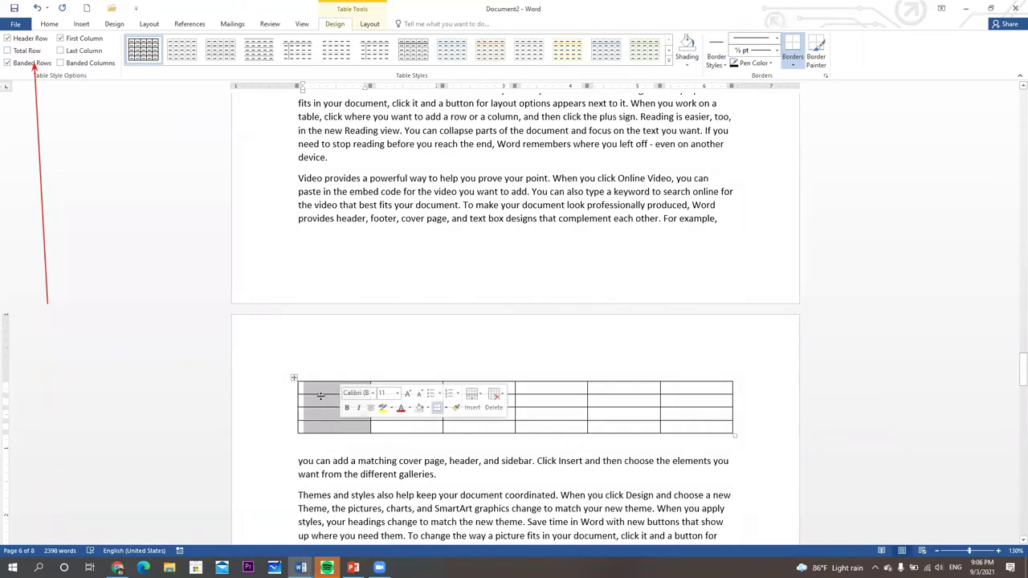
left_click_drag(319, 388, 674, 389)
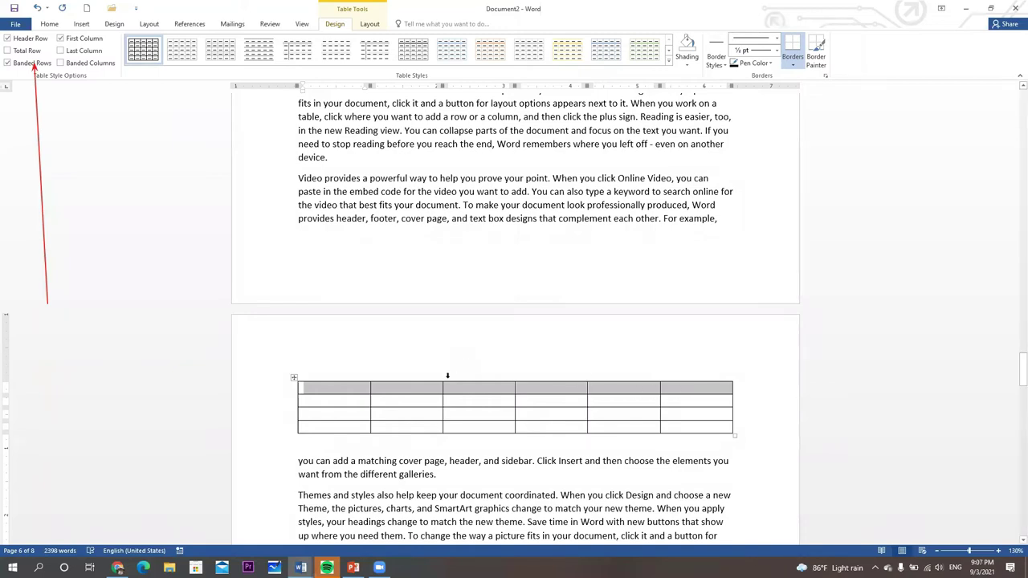
left_click(293, 378)
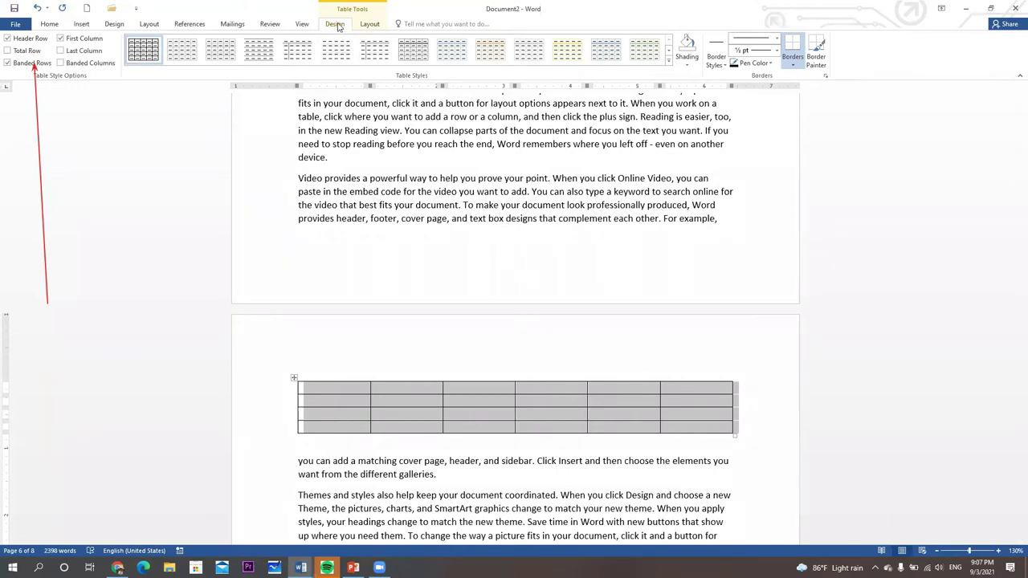
left_click(668, 60)
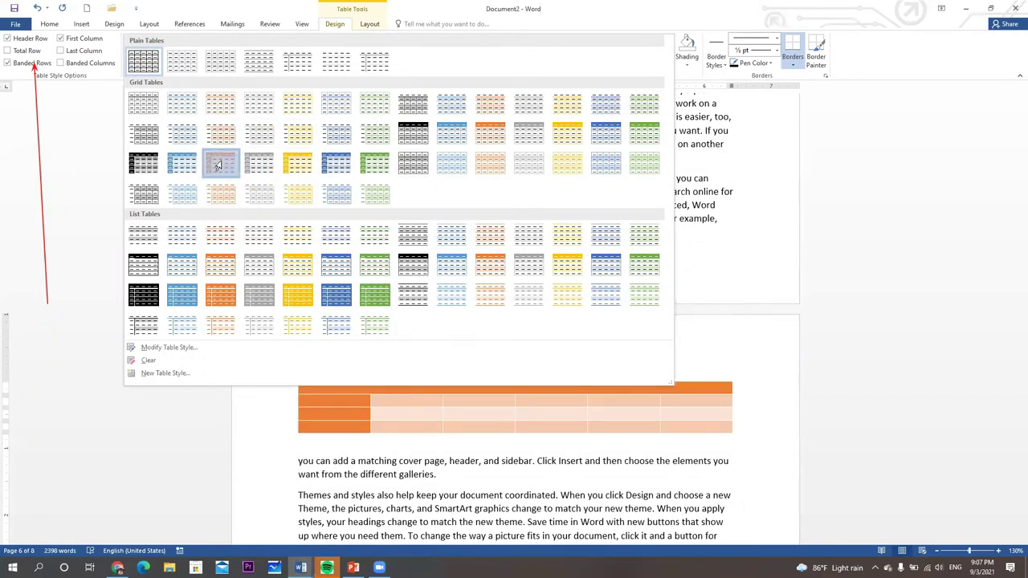
Apply the orange Grid Table style with dark orange header and banded rows, after trying a grey style
left_click(218, 165)
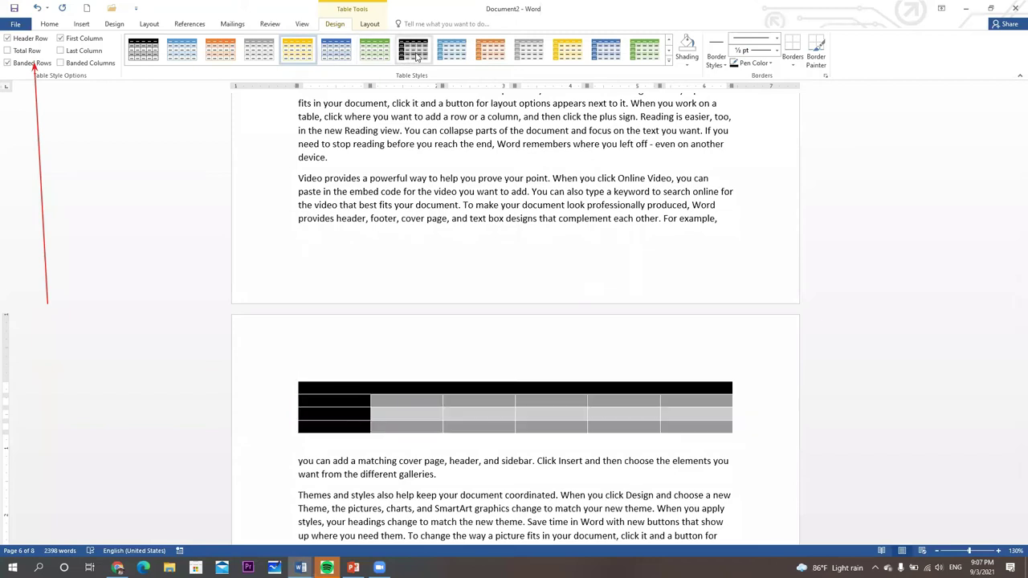
left_click(543, 48)
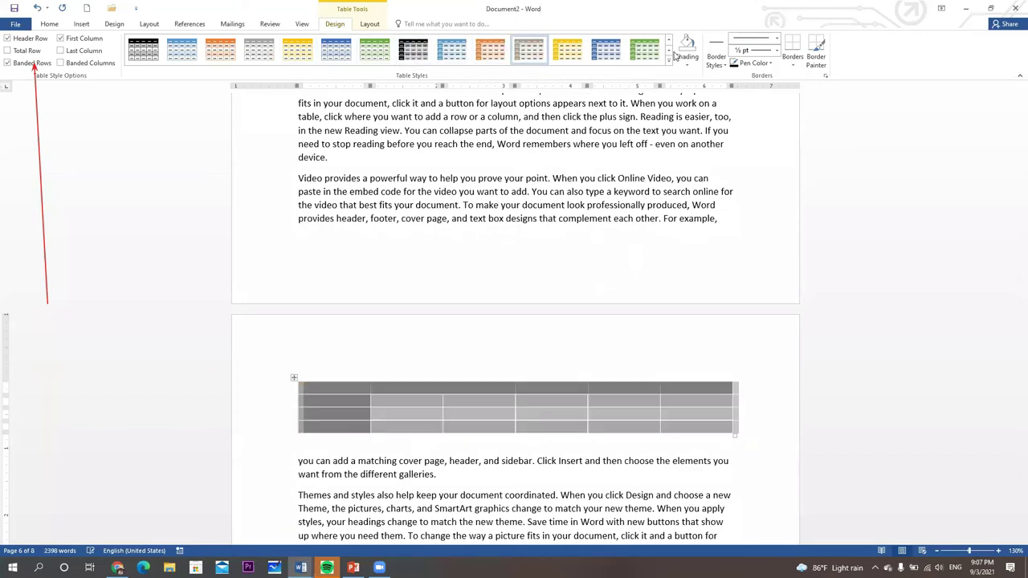
left_click(668, 61)
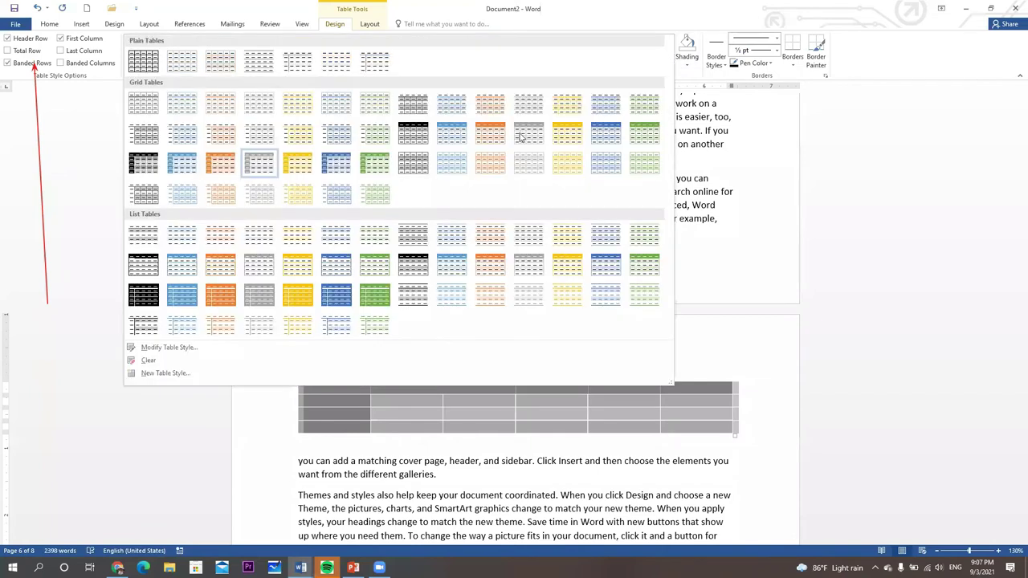
left_click(488, 135)
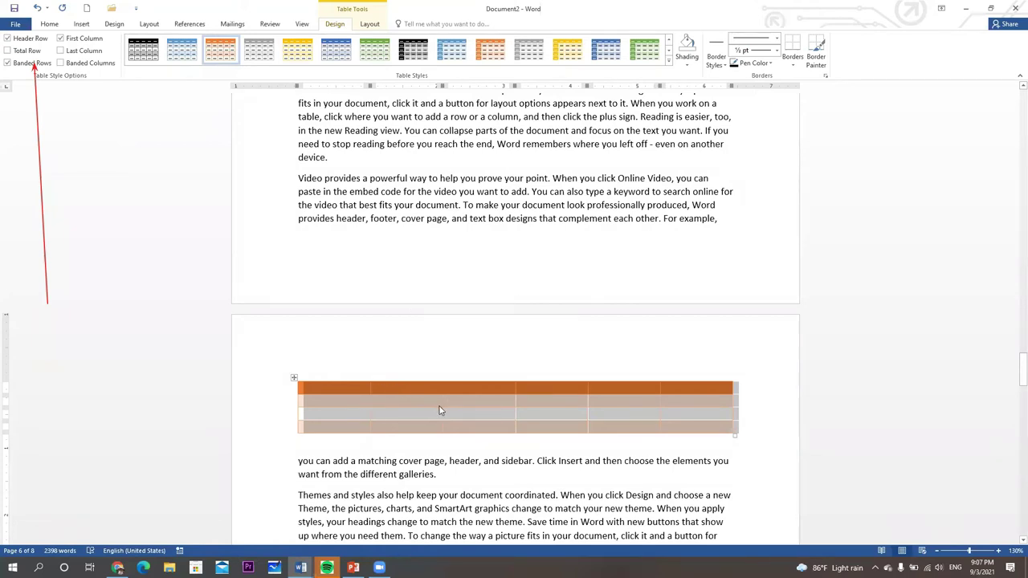
left_click(515, 415)
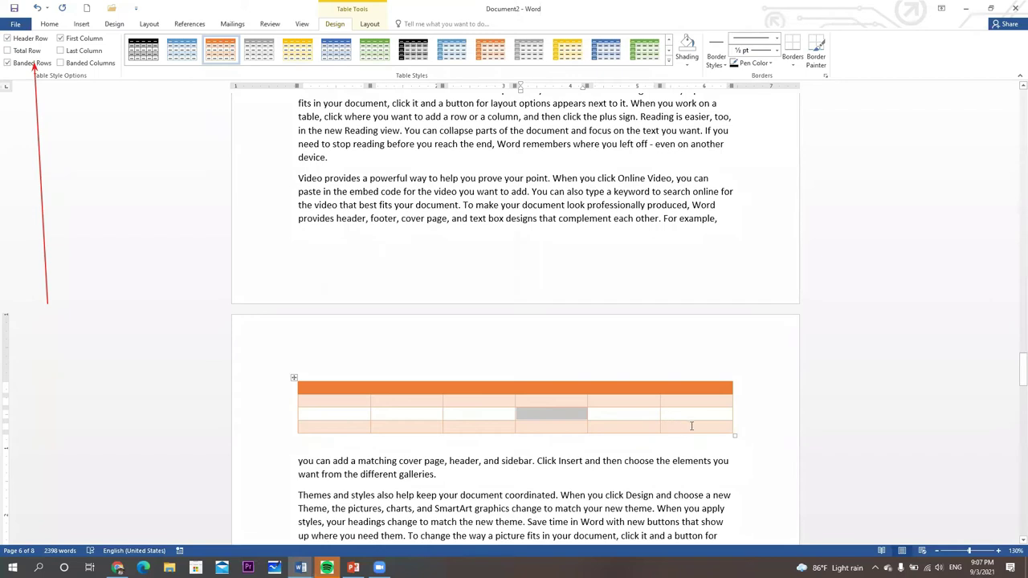
left_click_drag(704, 425, 345, 425)
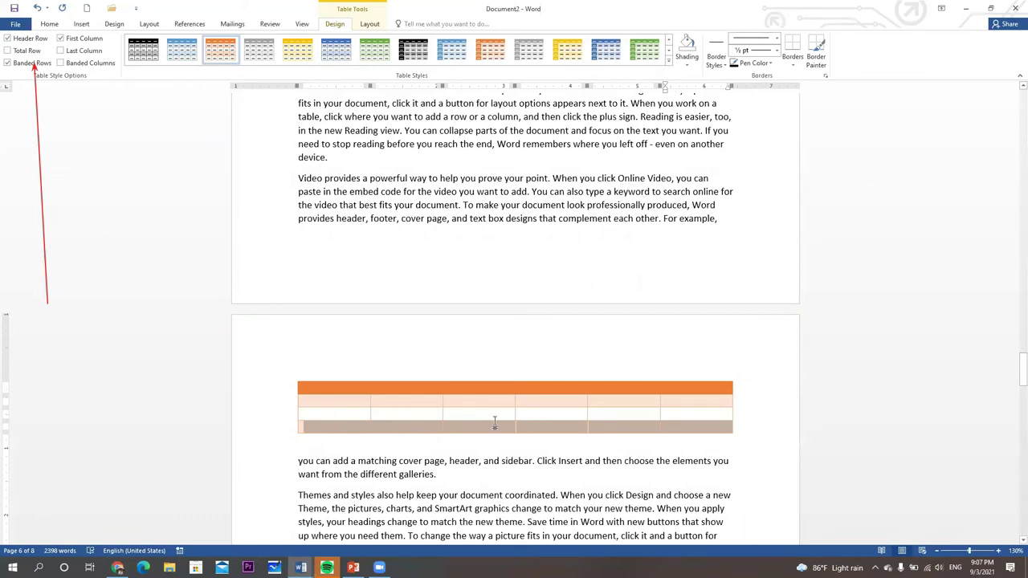
left_click_drag(346, 426, 347, 427)
right_click(348, 430)
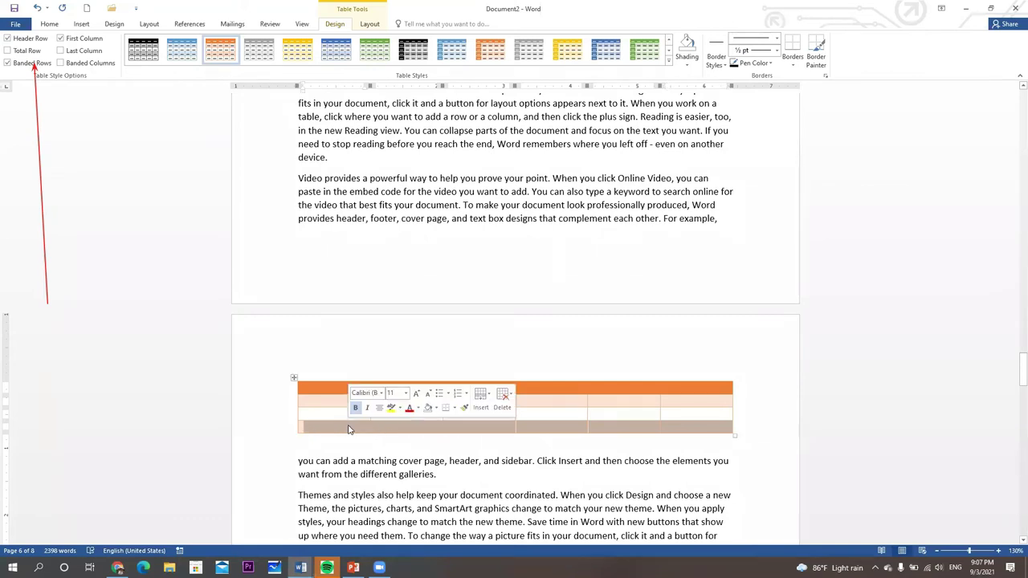
right_click(349, 430)
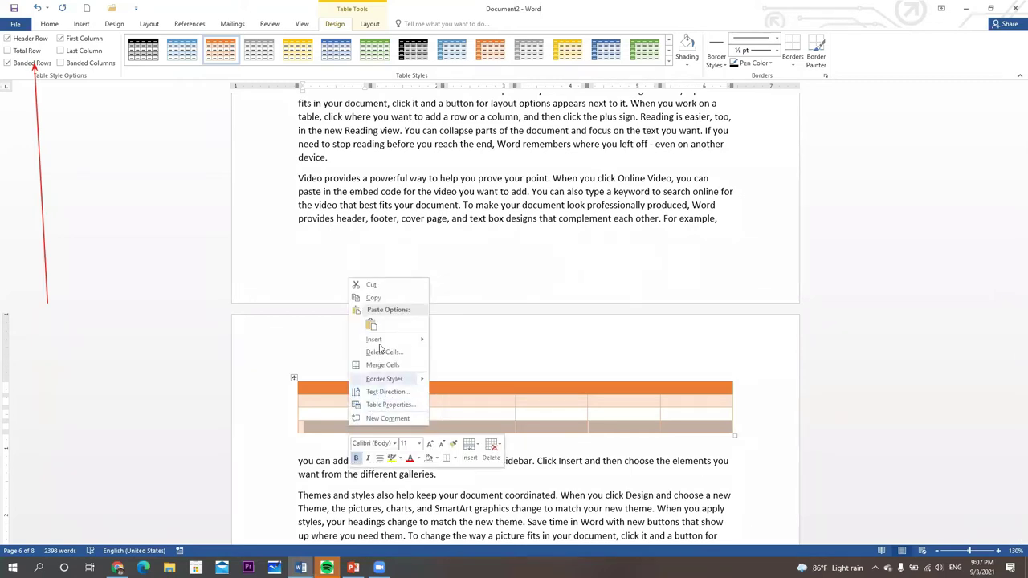
mouse_move(381, 341)
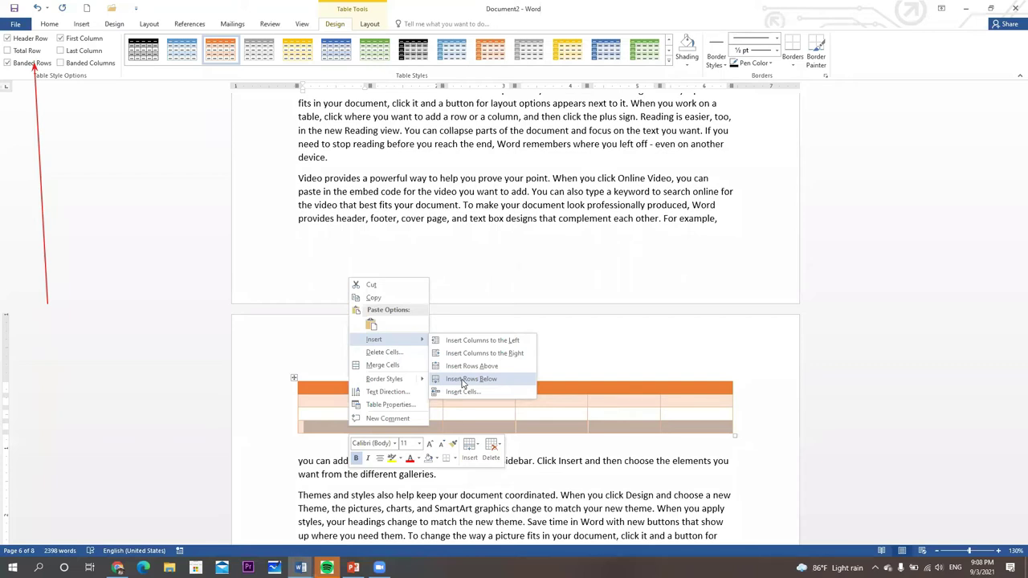
Zoom from 130% to 240% and place the insertion point in the table's third row
left_click(551, 289)
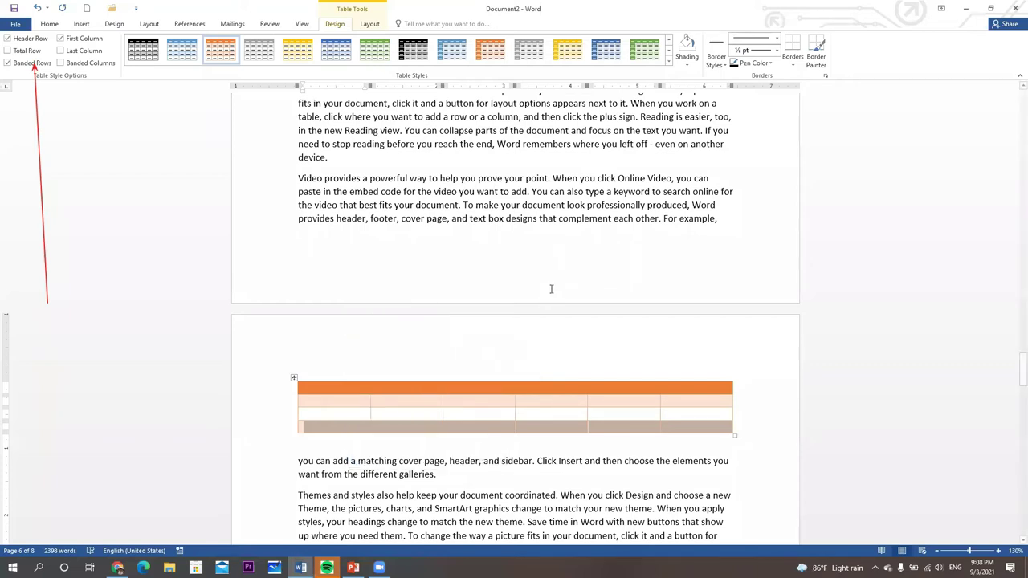
scroll(551, 289, "up", 4, "ctrl")
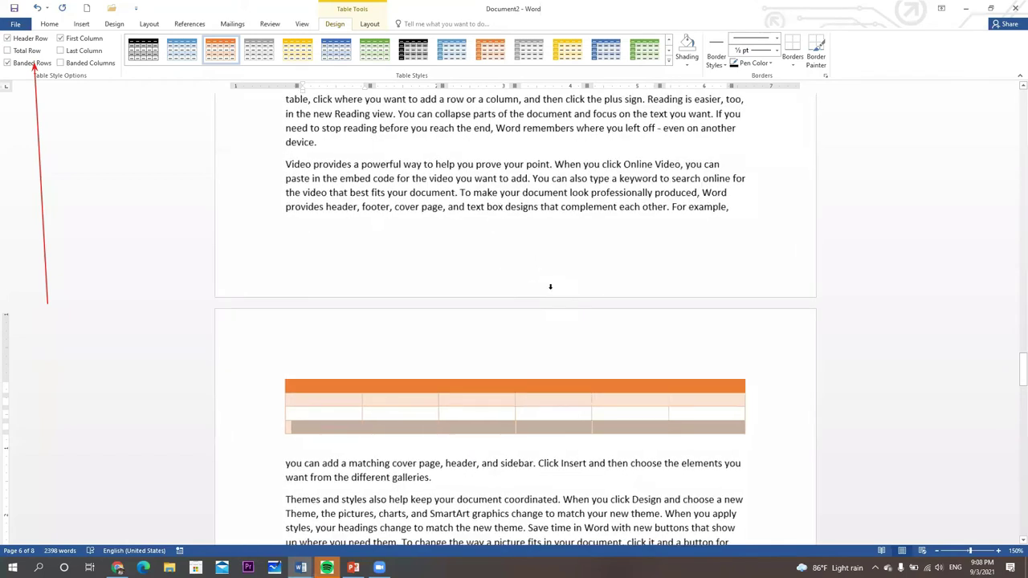
scroll(550, 287, "up", 5, "ctrl")
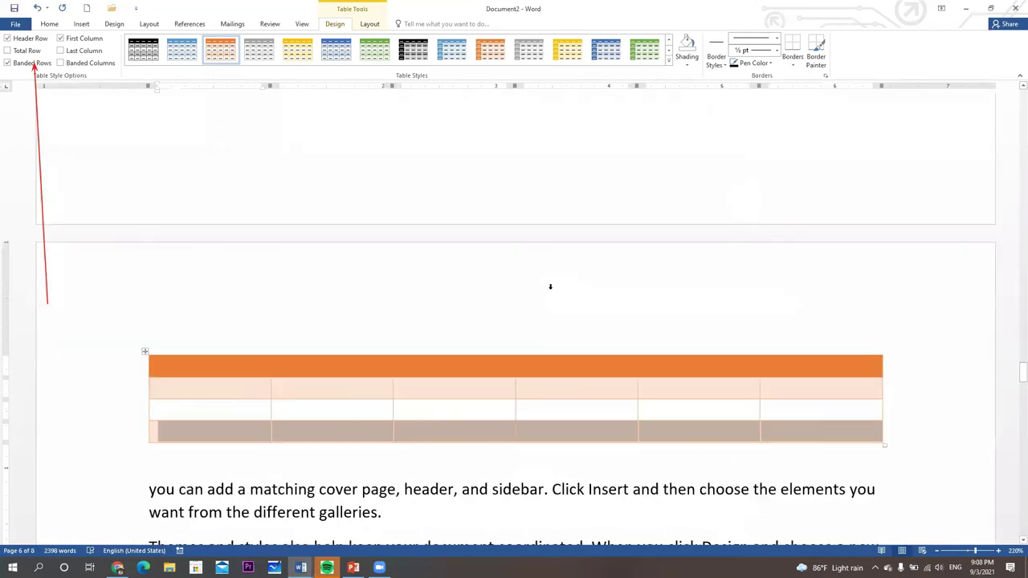
scroll(550, 286, "up", 2, "ctrl")
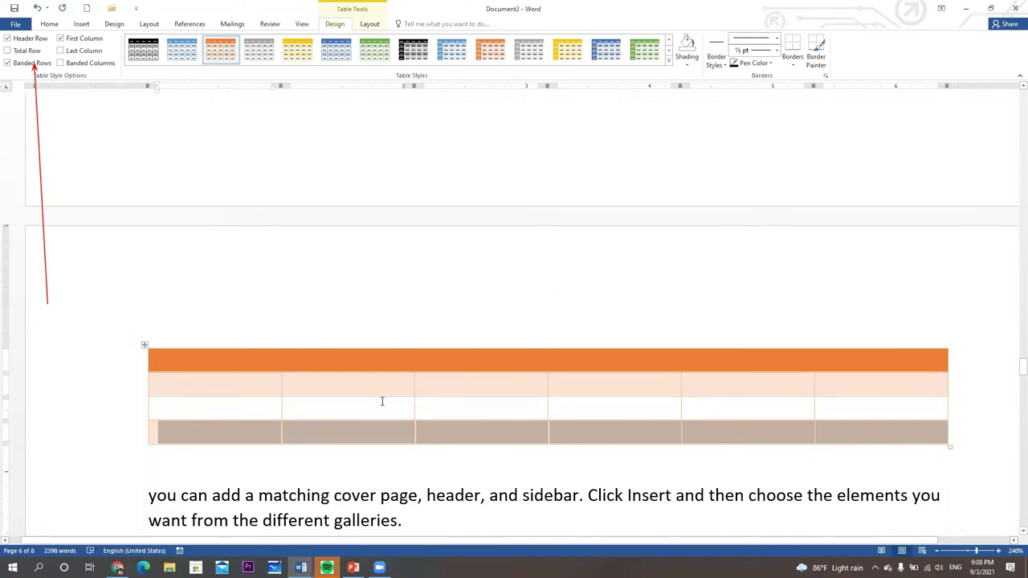
left_click(213, 436)
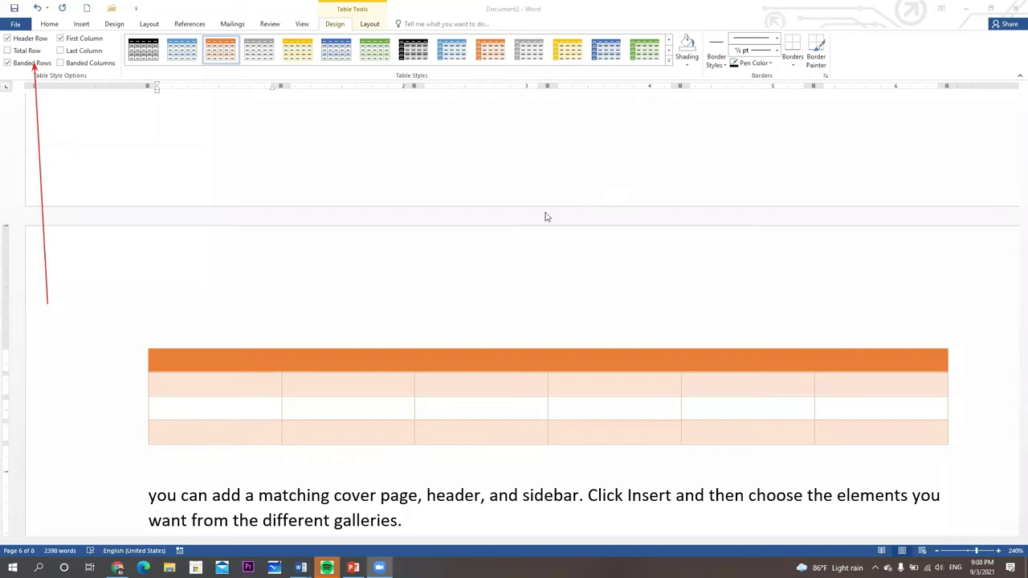
left_click(264, 430)
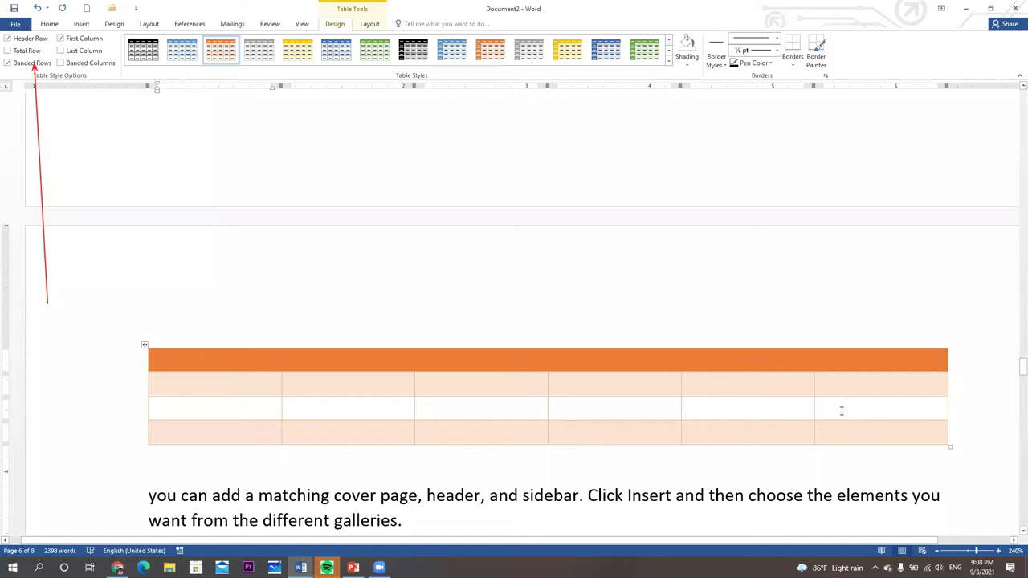
Select the table's bottom row and delete it via Delete Cells, leaving 6 columns by 3 rows
left_click_drag(799, 437, 198, 433)
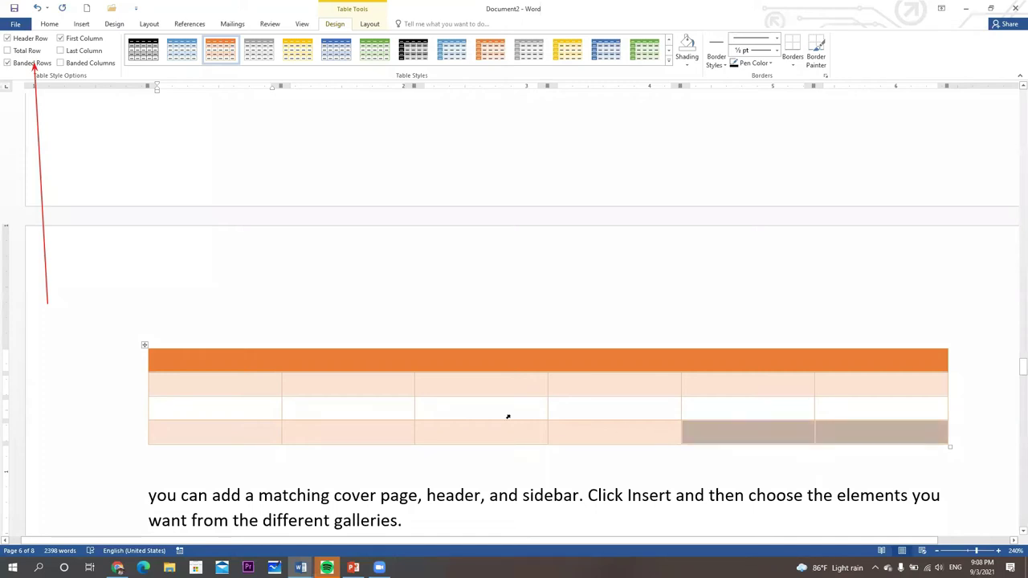
right_click(198, 433)
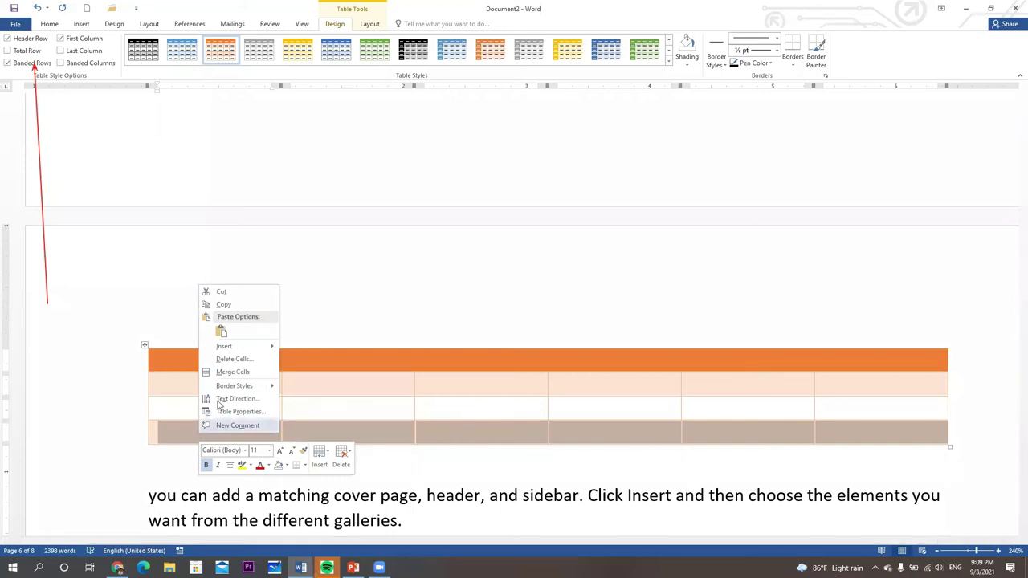
left_click(234, 360)
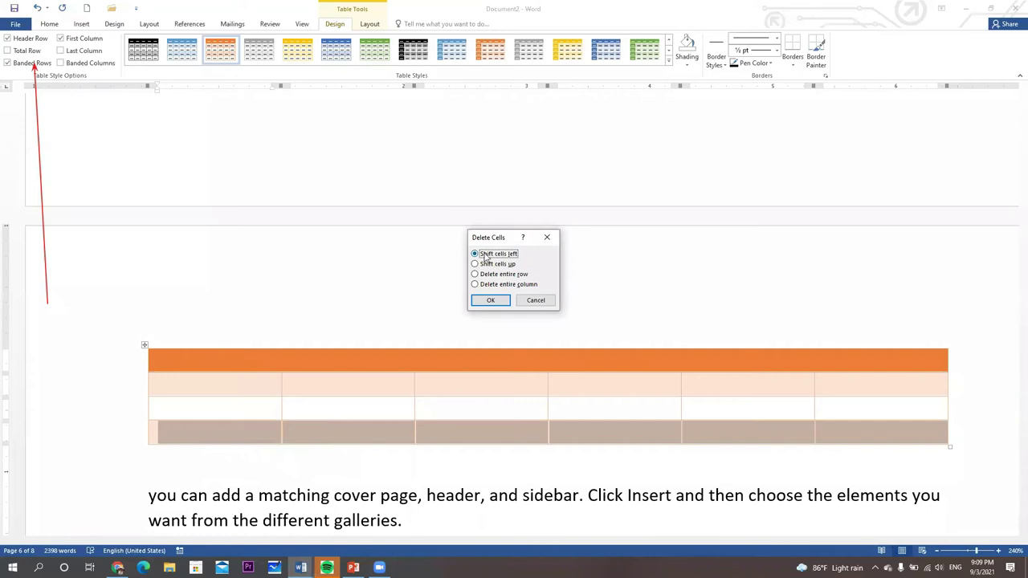
left_click(490, 302)
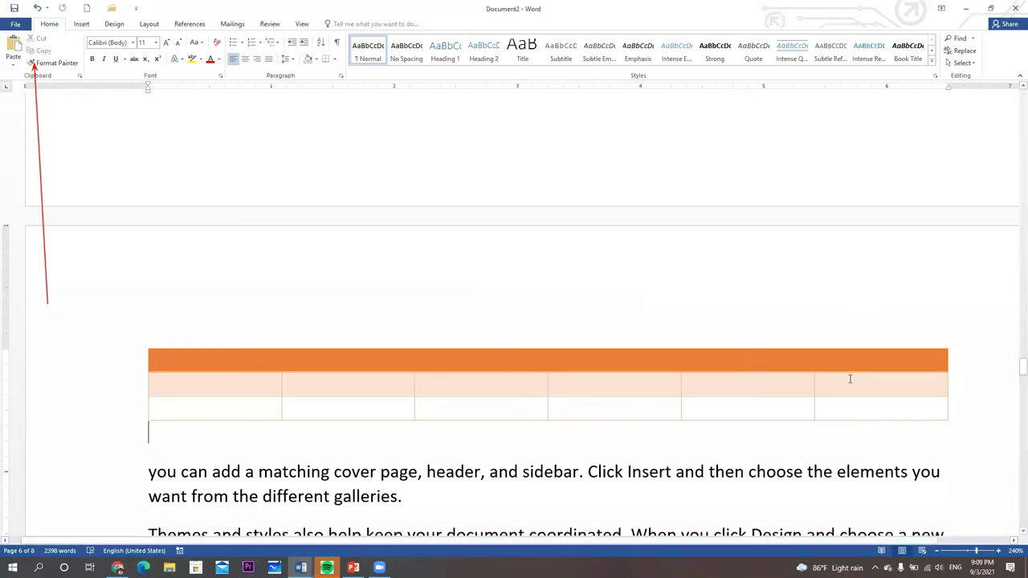
Insert a new row below the orange table's last row, giving it 6 columns by 4 rows
mouse_move(849, 413)
left_mouse_down()
mouse_move(474, 387)
mouse_move(219, 400)
left_mouse_up()
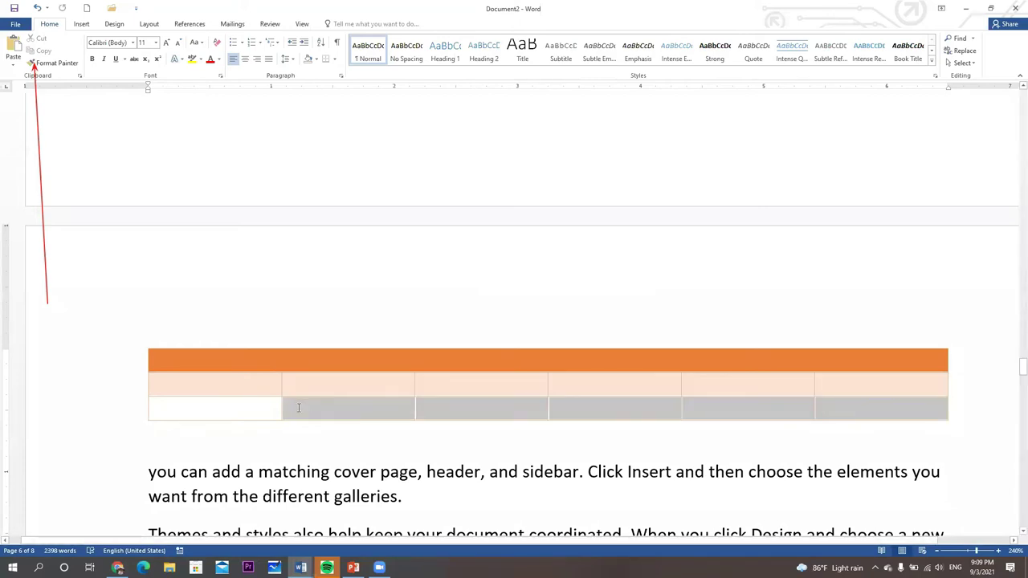
right_click(190, 408)
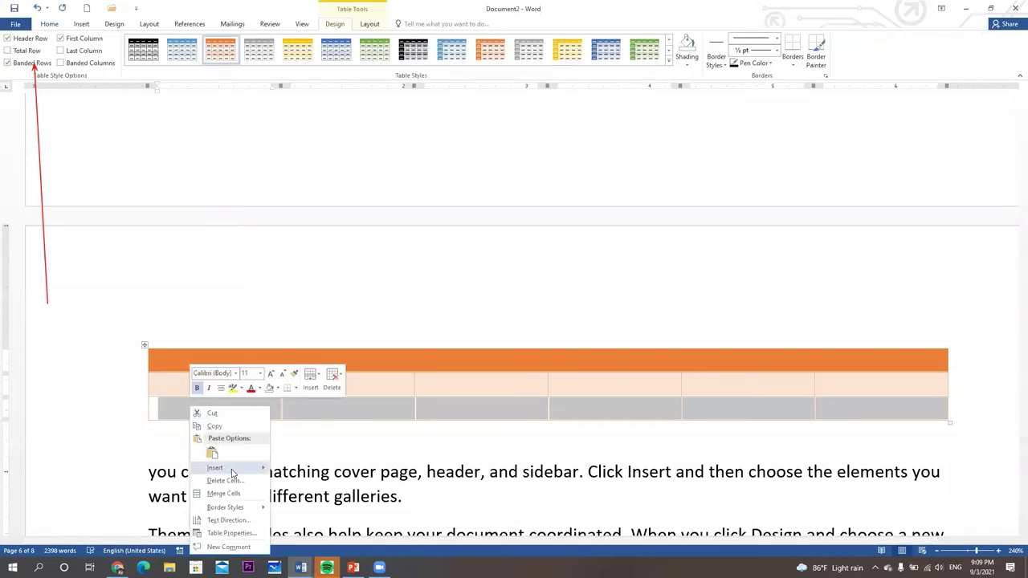
mouse_move(232, 470)
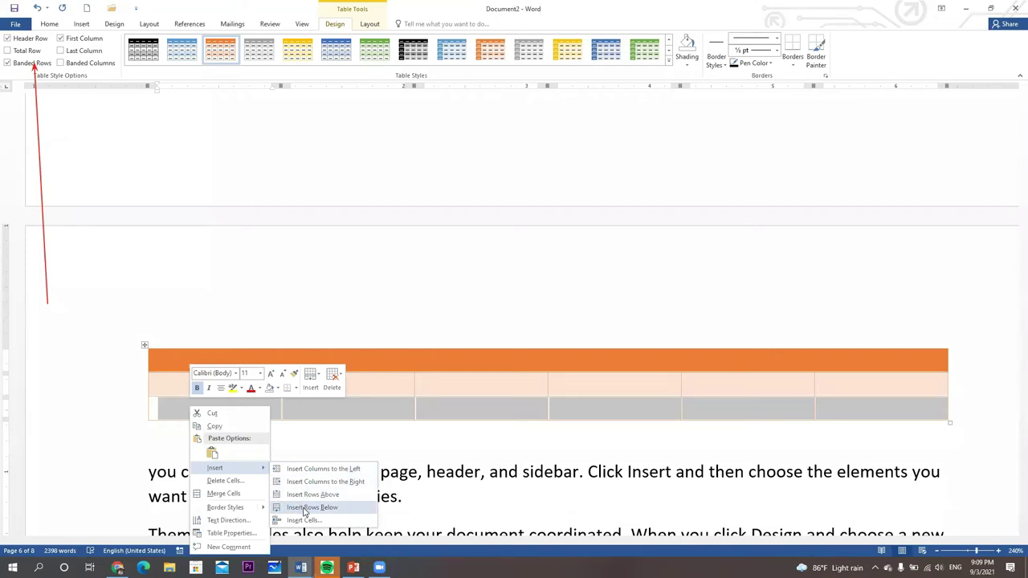
left_click(311, 508)
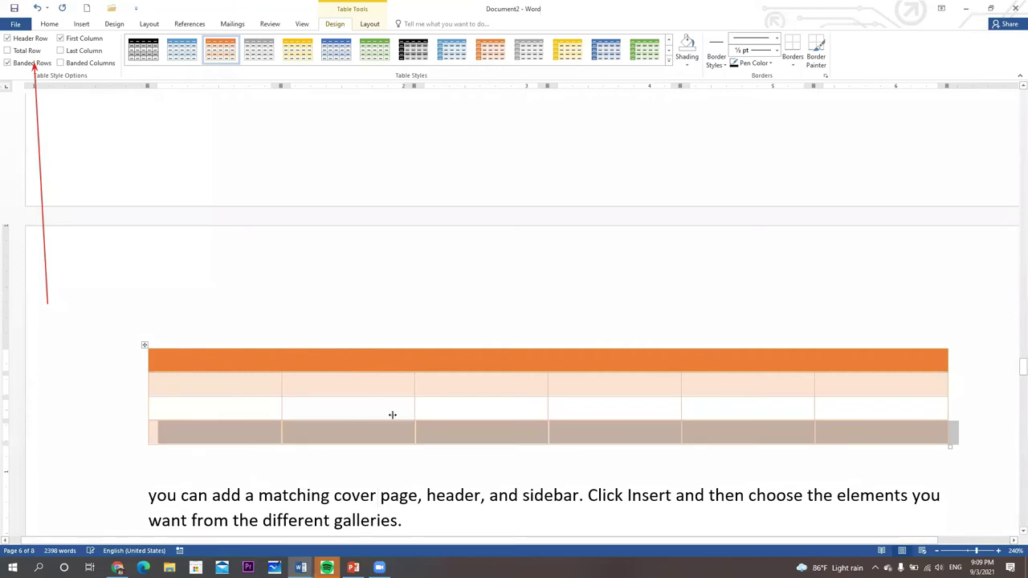
left_click(517, 432)
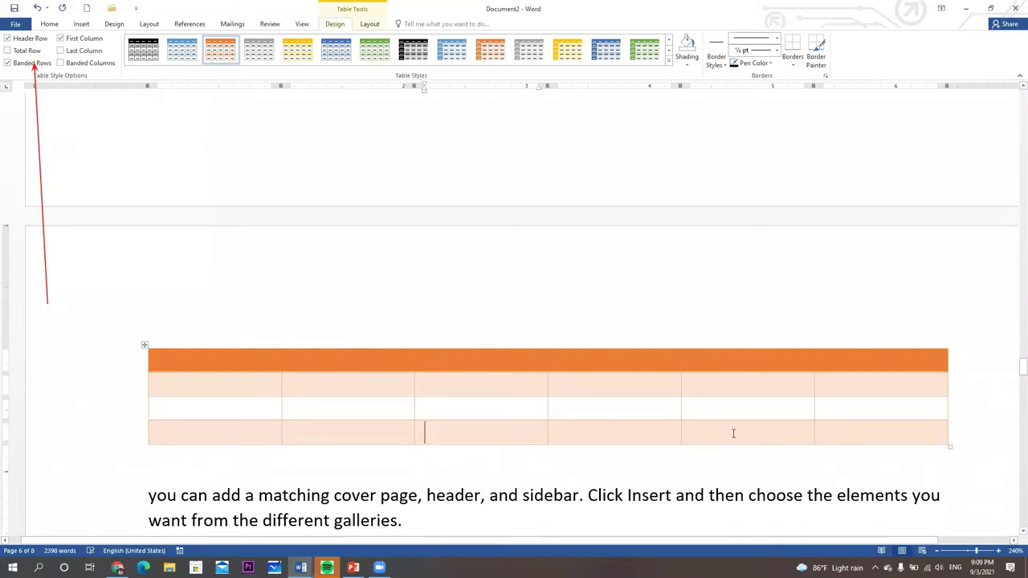
left_click_drag(885, 430, 872, 365)
right_click(873, 367)
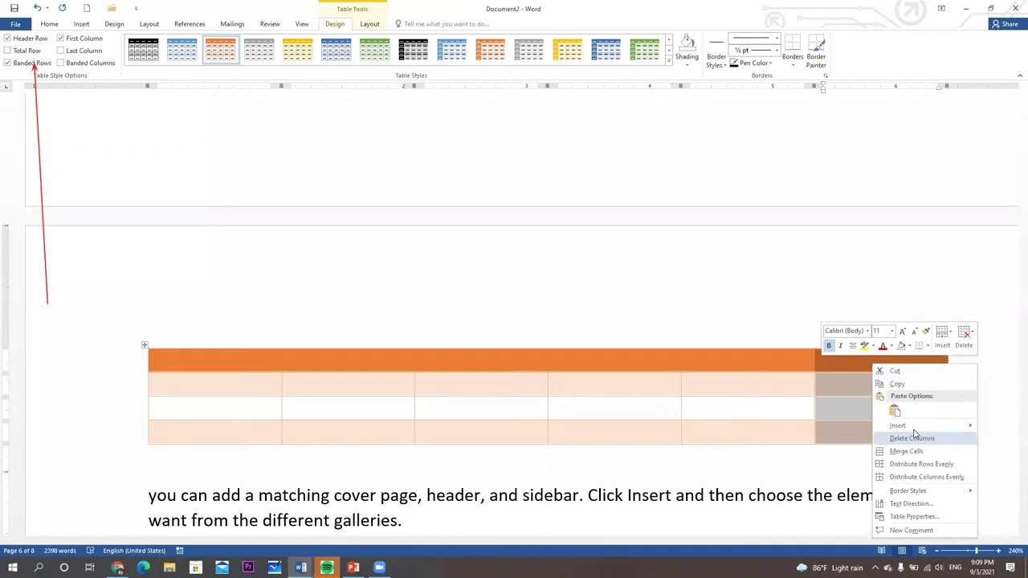
mouse_move(913, 433)
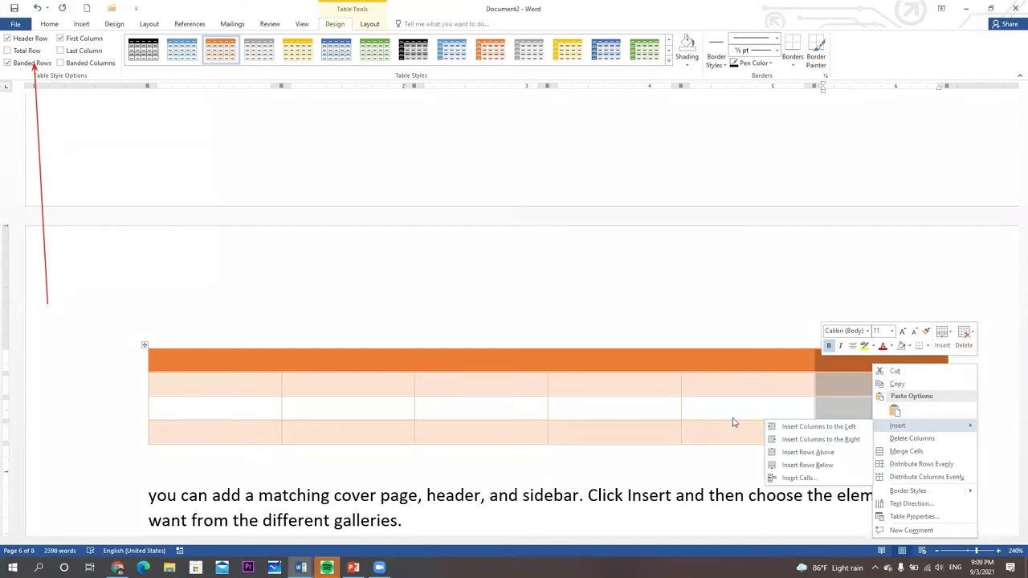
left_click(714, 408)
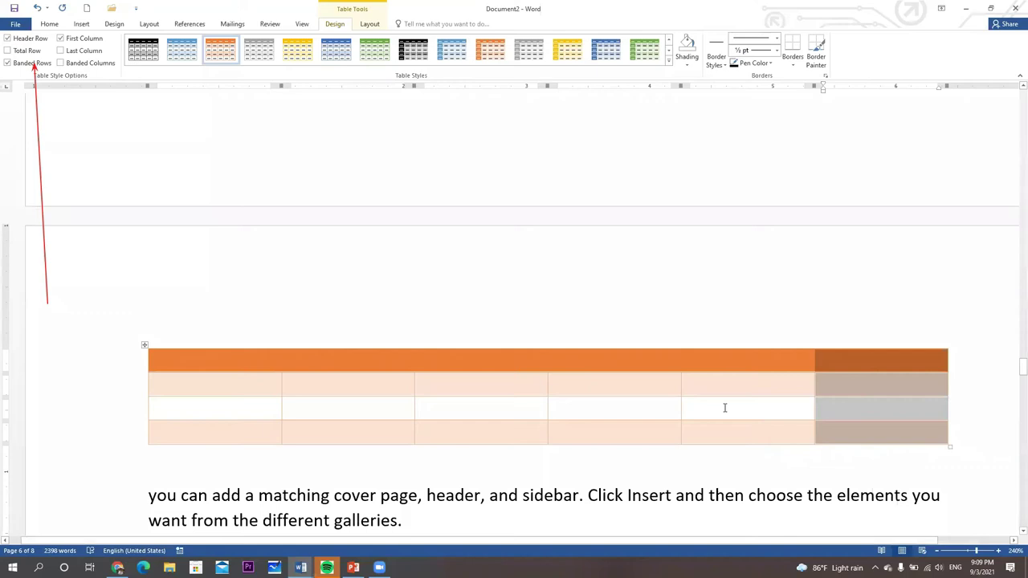
Merge the orange table's bottom row into one cell spanning all six columns
left_click(727, 410)
left_click_drag(845, 430, 215, 440)
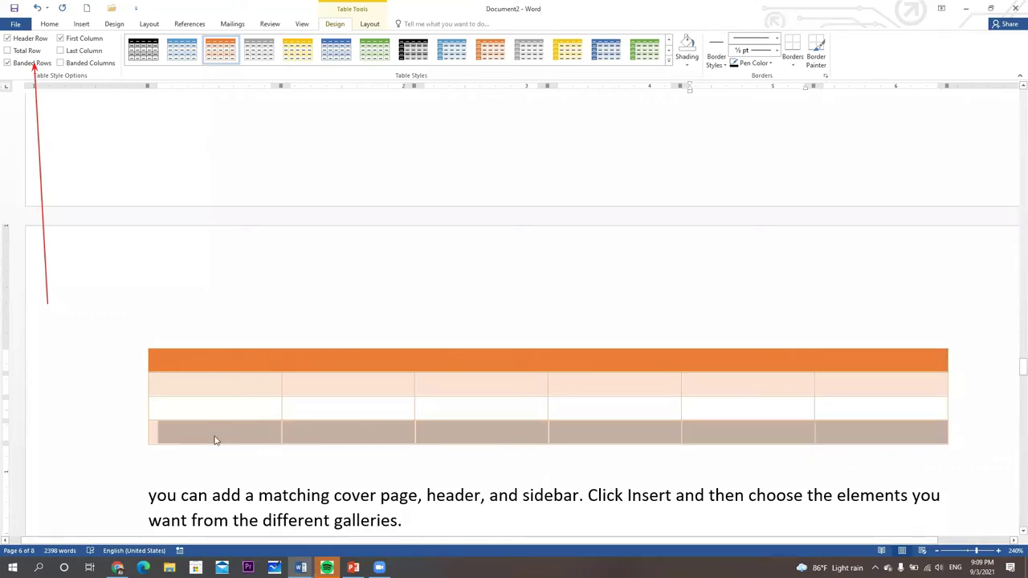
right_click(215, 440)
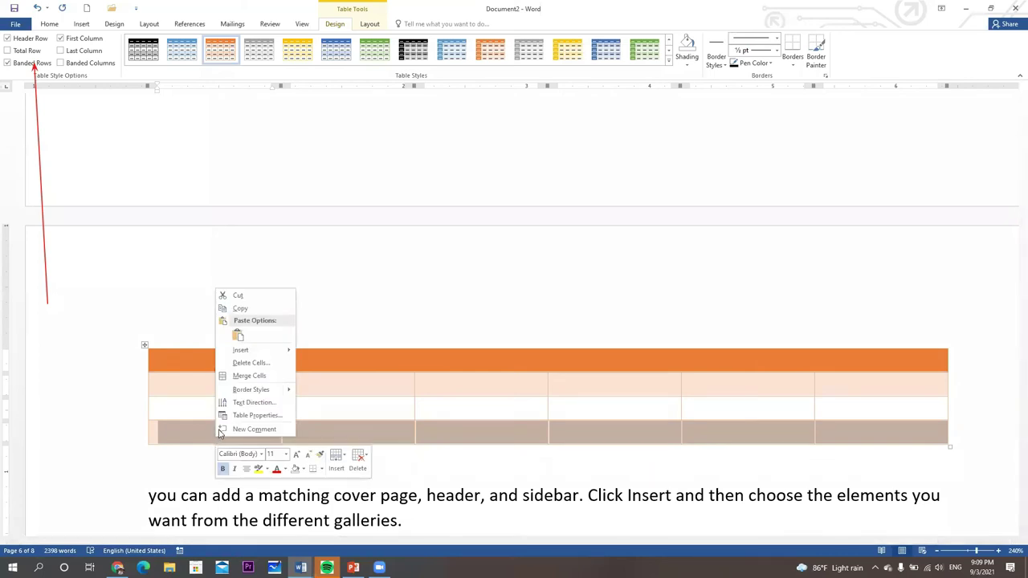
left_click(250, 377)
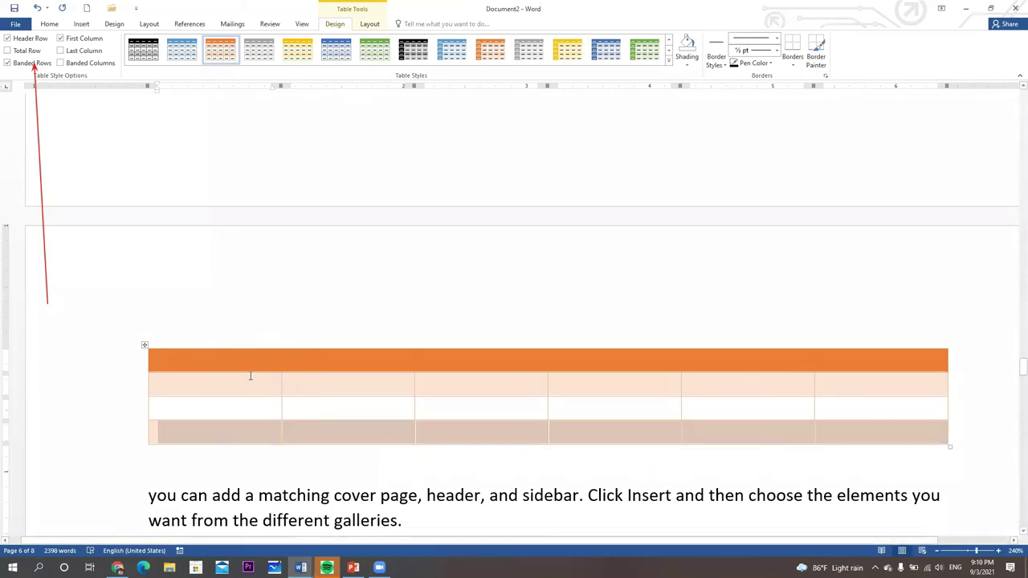
left_click(319, 313)
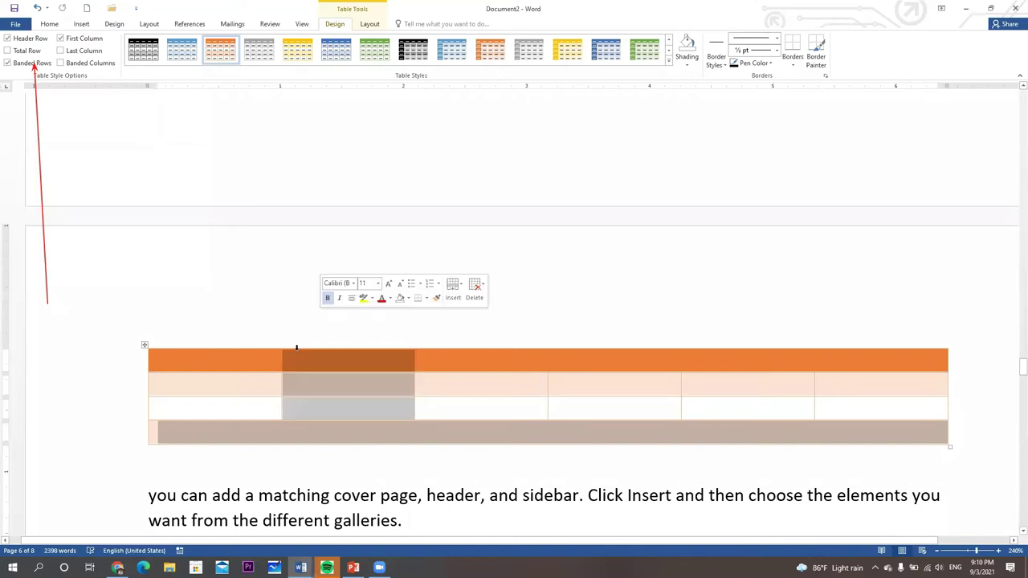
left_click(250, 386)
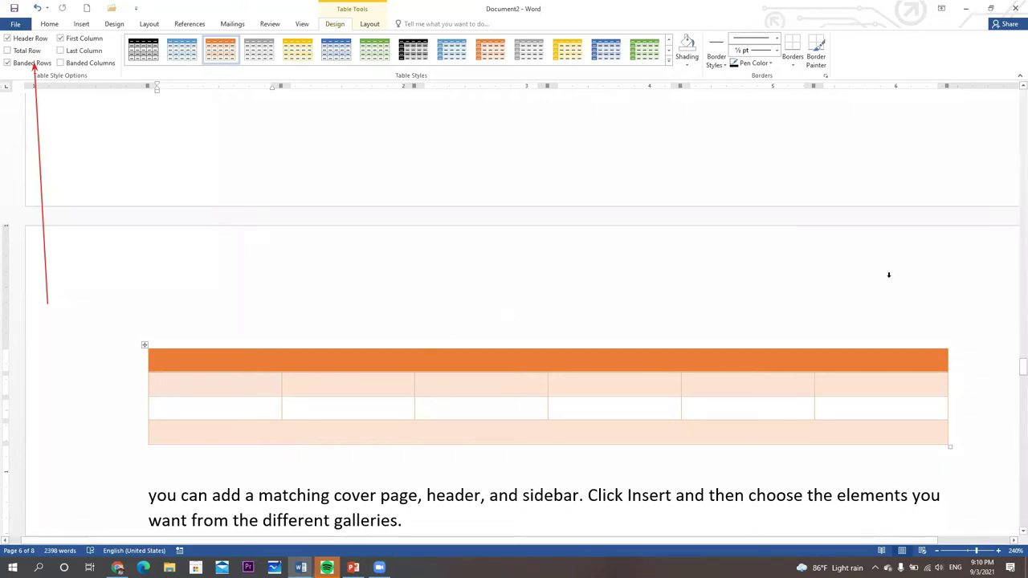
Check the Insert > Table dropdown, then place the cursor after the paragraph ending 'the plus sign.'
scroll(1012, 346, "down", 1)
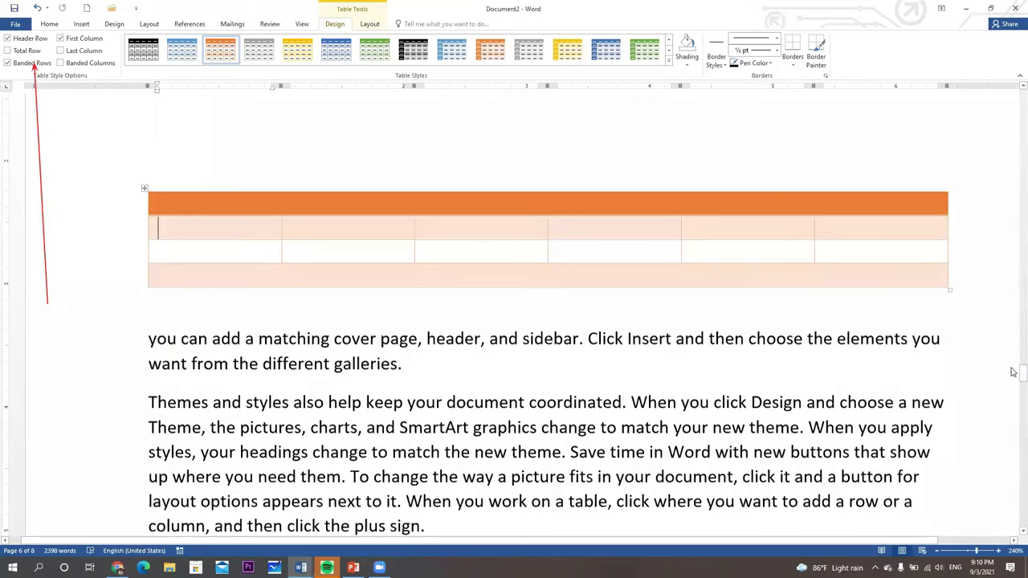
scroll(1012, 351, "down", 1)
scroll(313, 123, "down", 2)
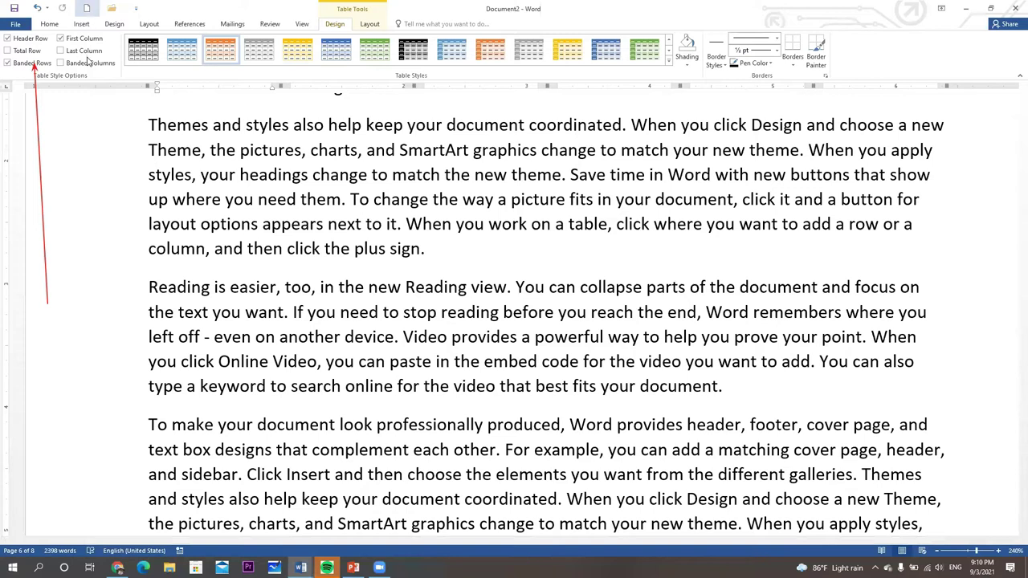
left_click(82, 24)
left_click(85, 56)
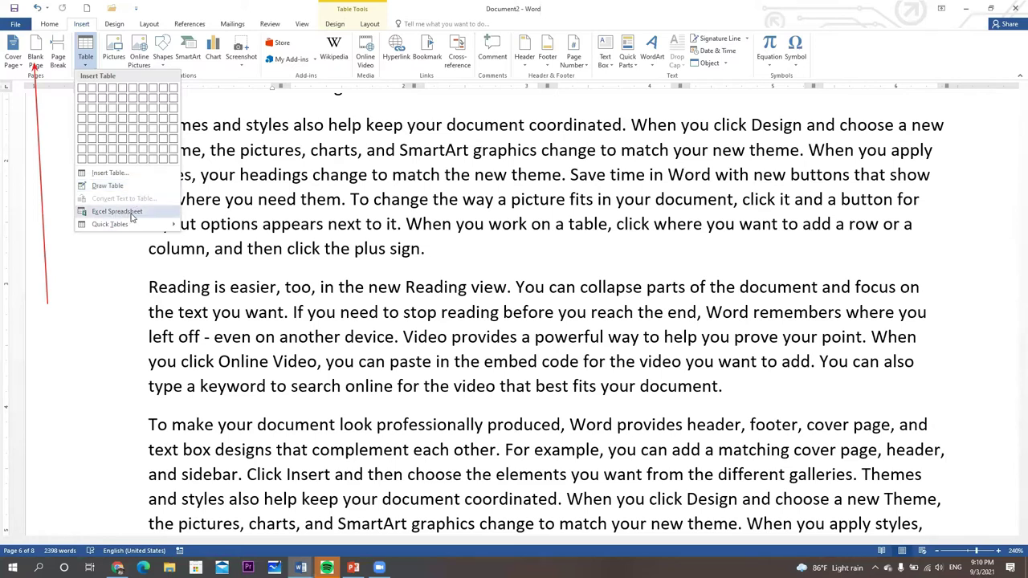
left_click(437, 246)
left_click(437, 246)
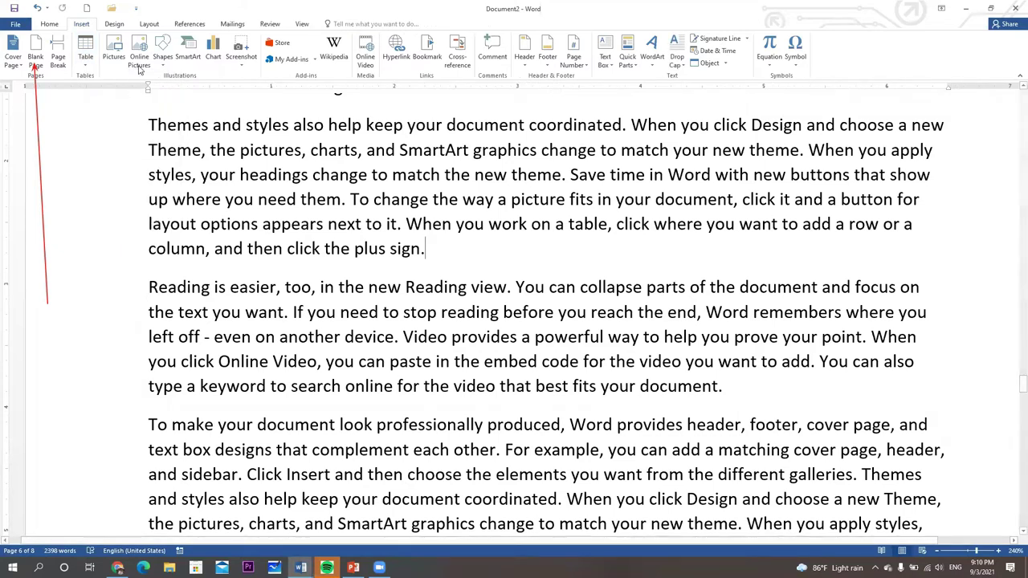
left_click(85, 58)
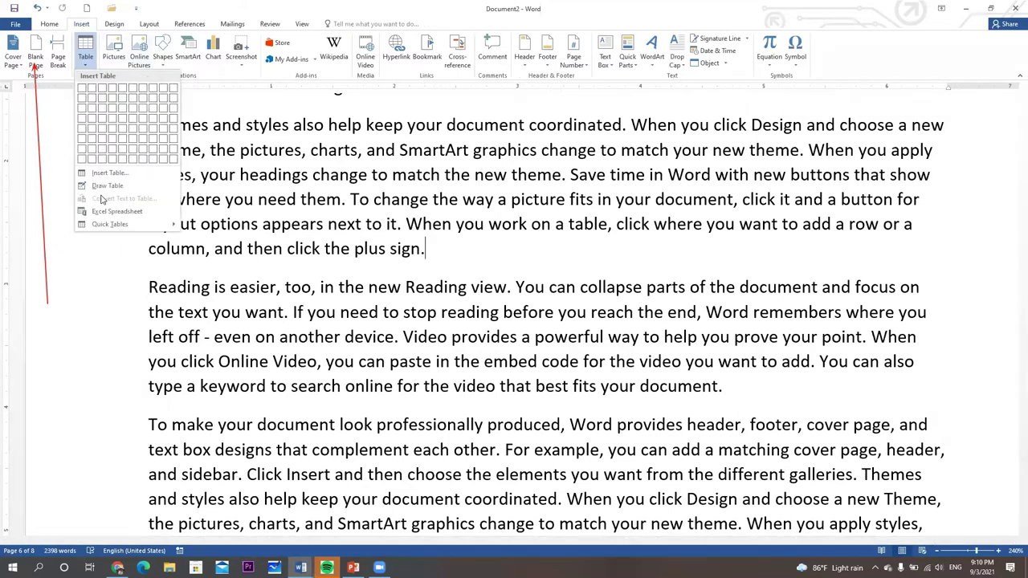
left_click(109, 212)
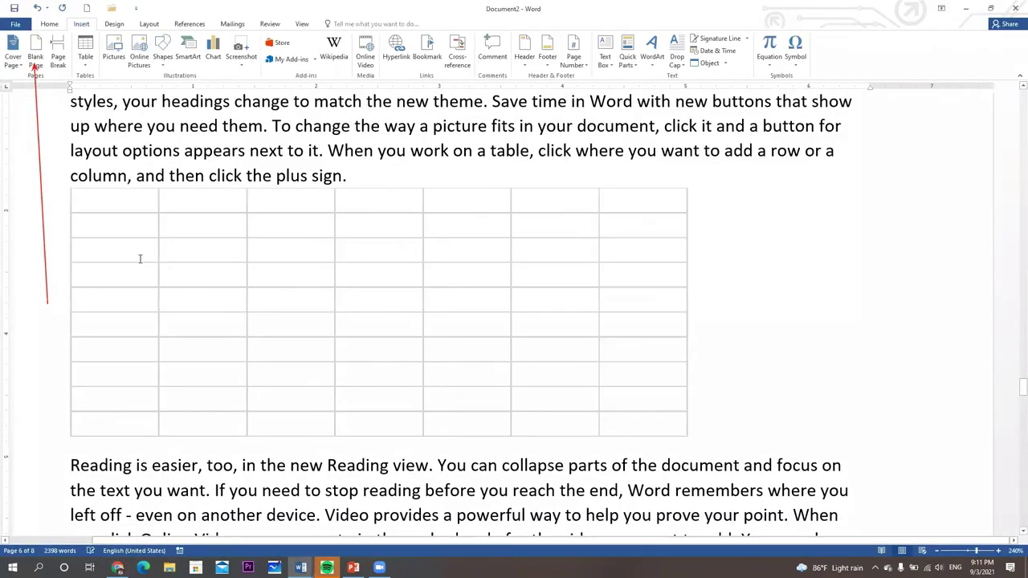
key("ctrl+z")
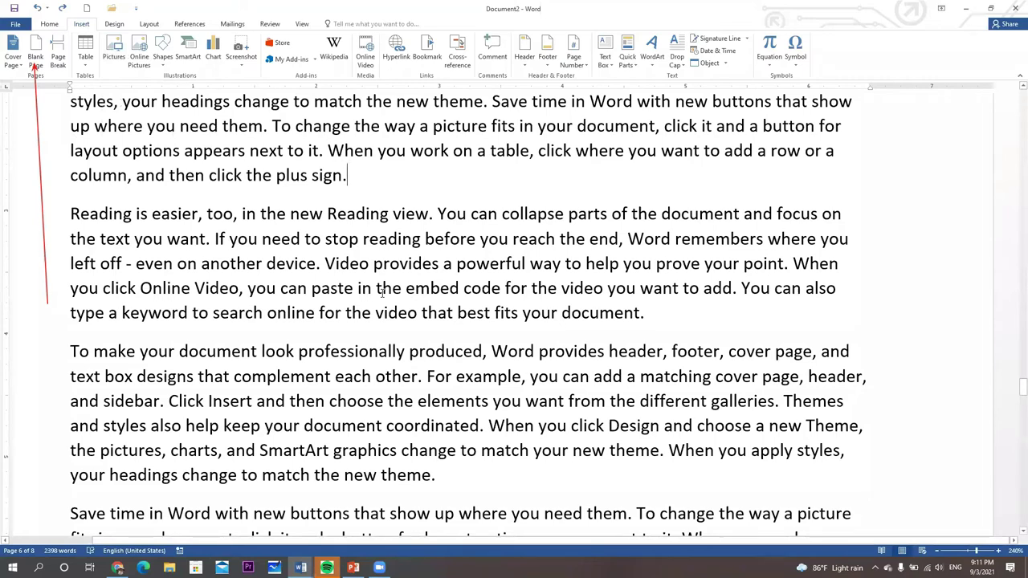
Add a blank paragraph after 'then click the plus sign.', before the Reading view paragraph
scroll(382, 293, "up", 1, "ctrl")
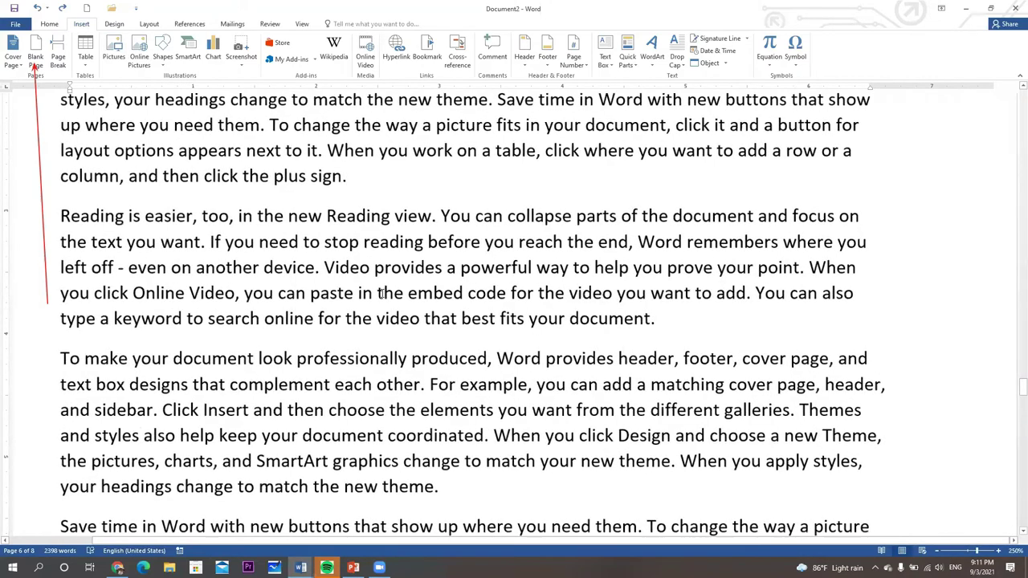
scroll(382, 293, "up", 1, "ctrl")
scroll(383, 293, "up", 1, "ctrl")
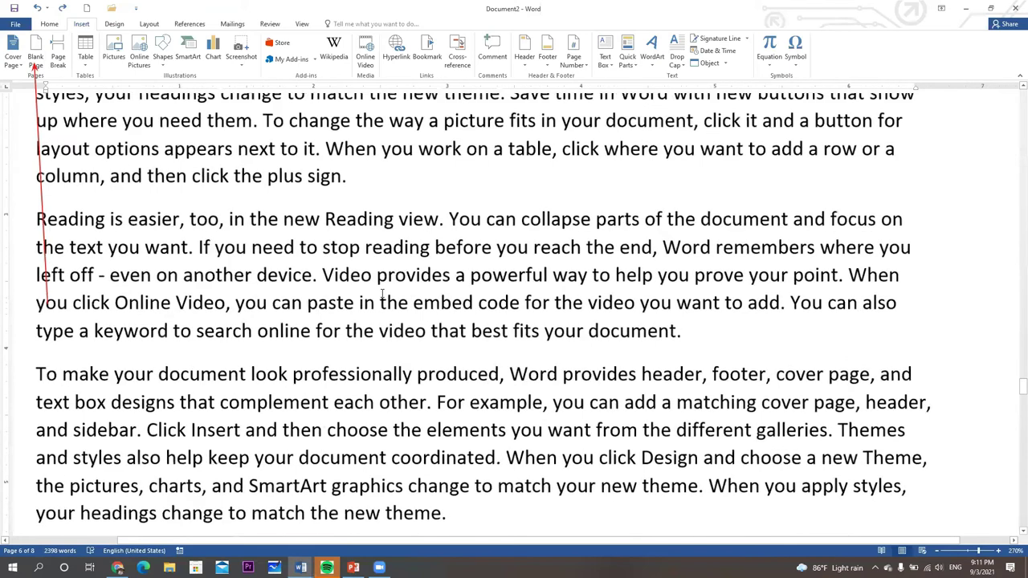
scroll(382, 293, "up", 2, "ctrl")
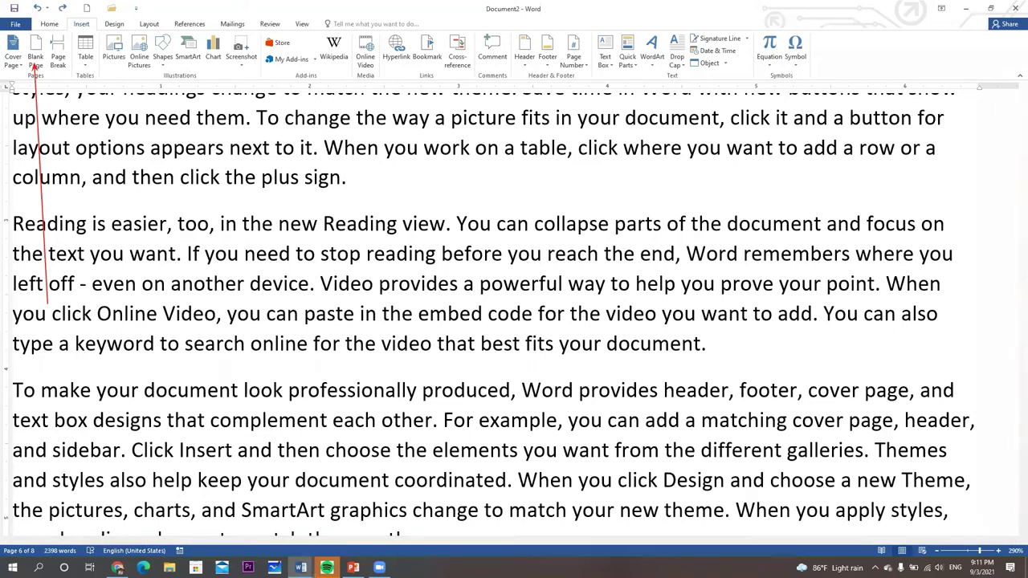
key("Return")
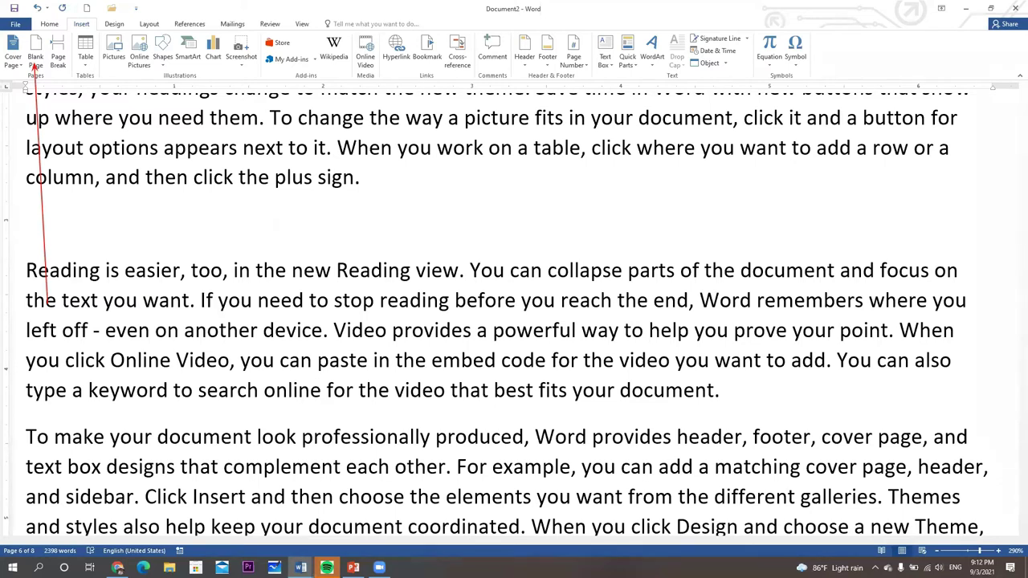
left_click(85, 50)
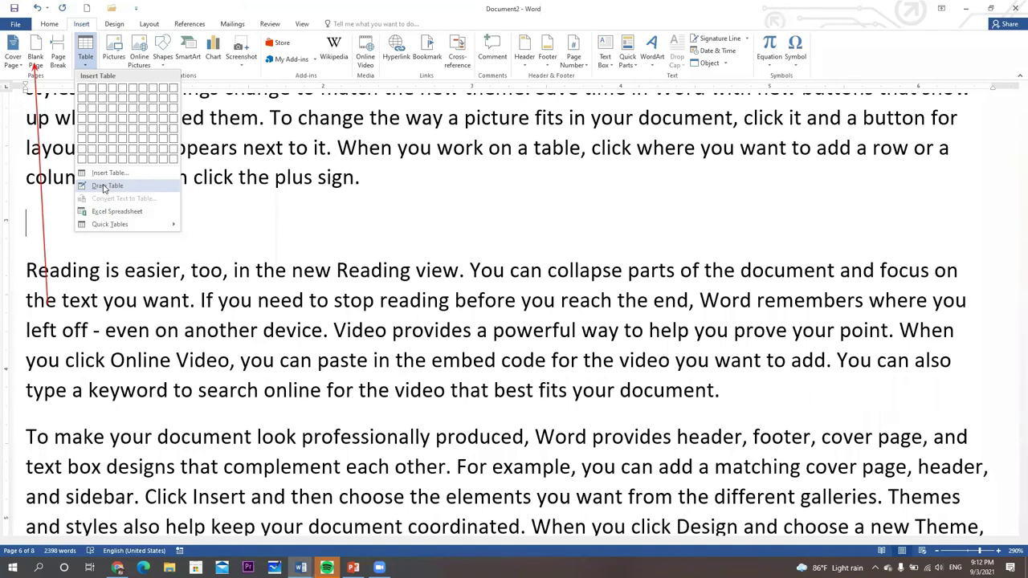
left_click(105, 187)
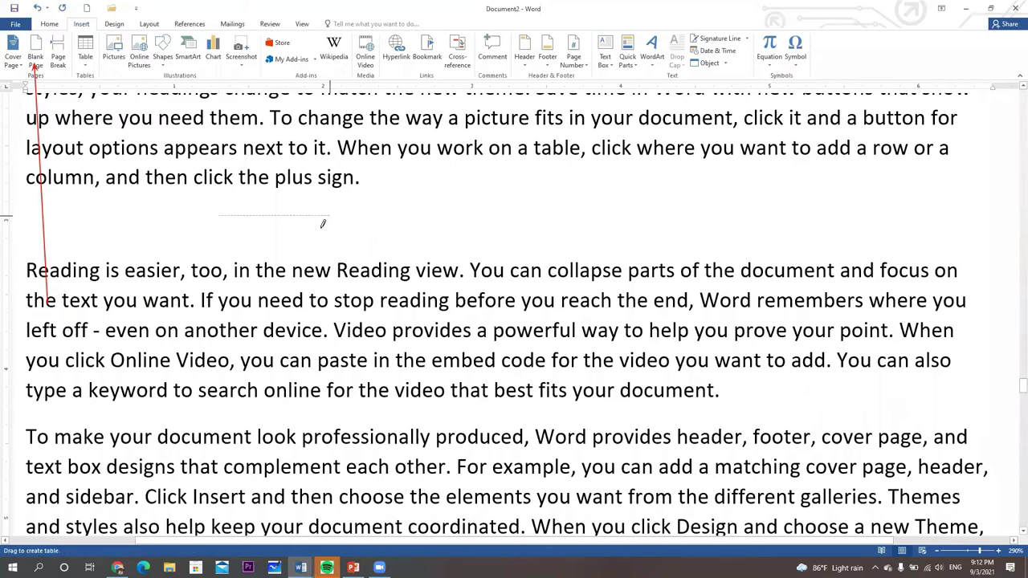
left_click_drag(330, 209, 217, 256)
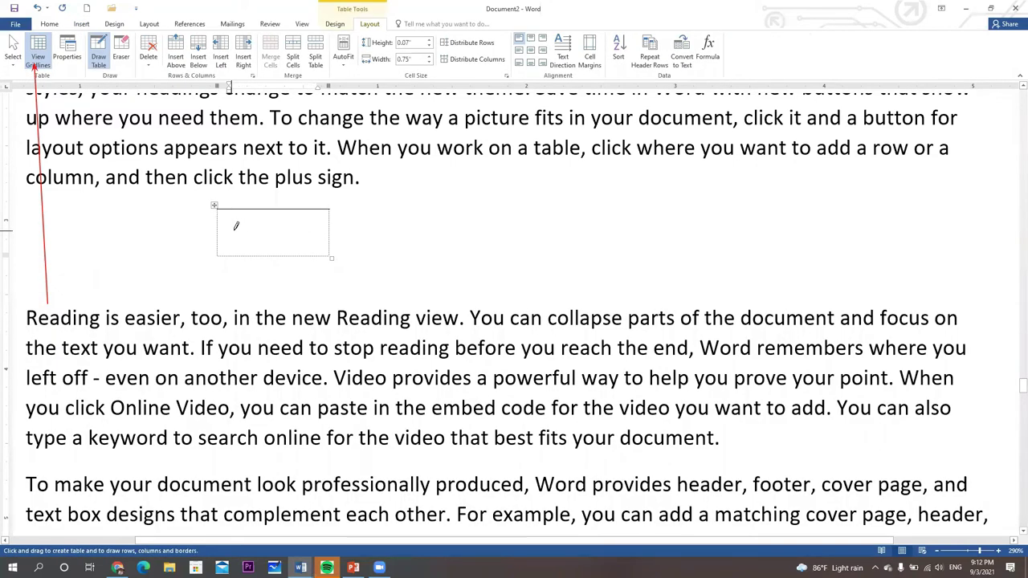
left_click_drag(265, 210, 268, 262)
left_click_drag(385, 210, 412, 255)
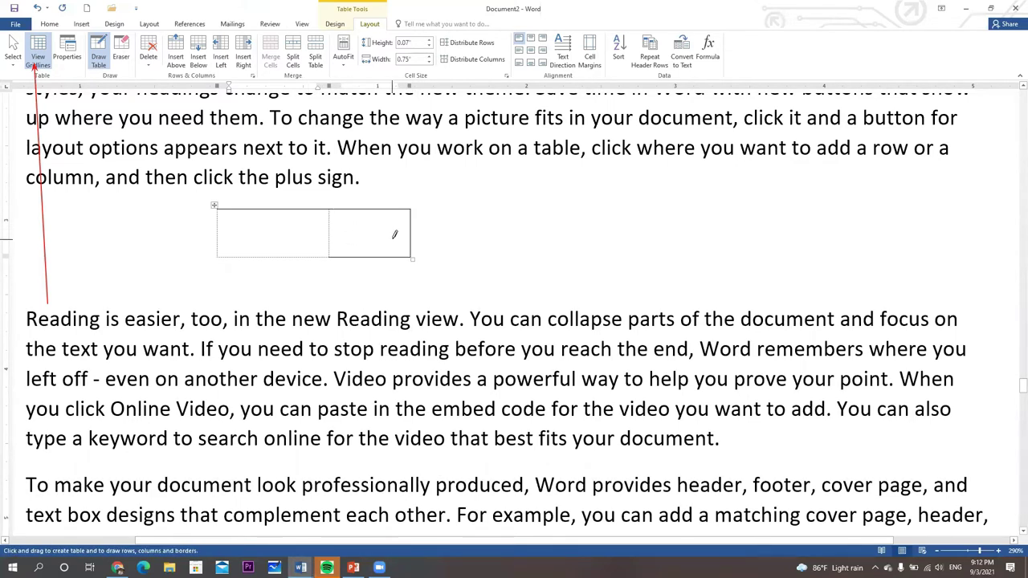
left_click_drag(241, 300, 326, 292)
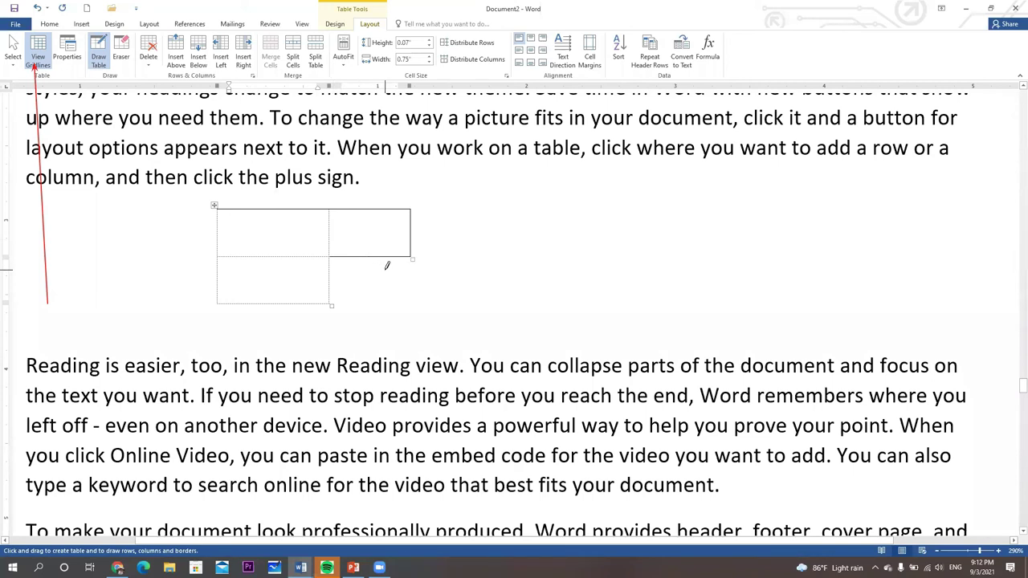
key("ctrl+z")
key("ctrl+z")
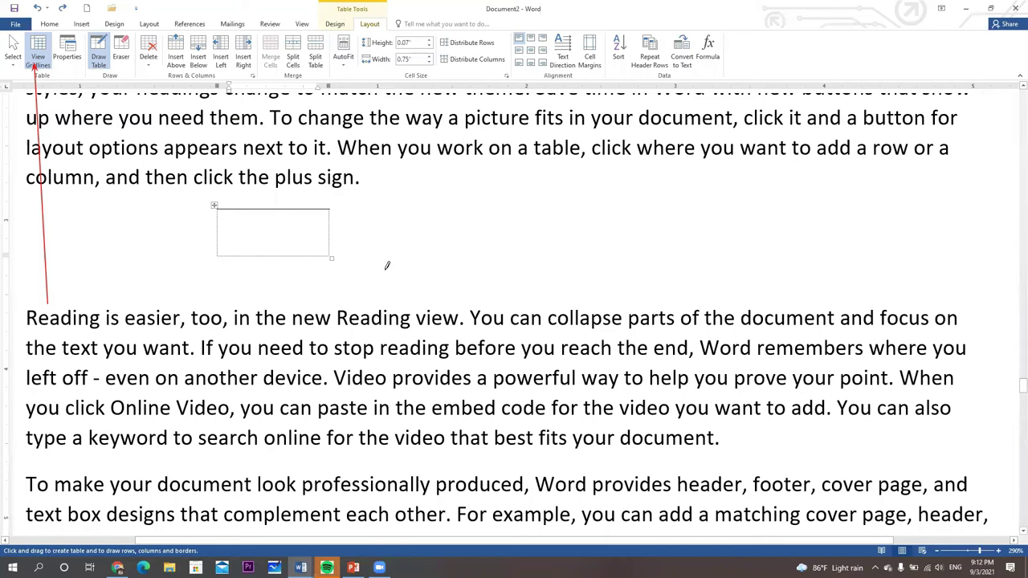
key("ctrl+z")
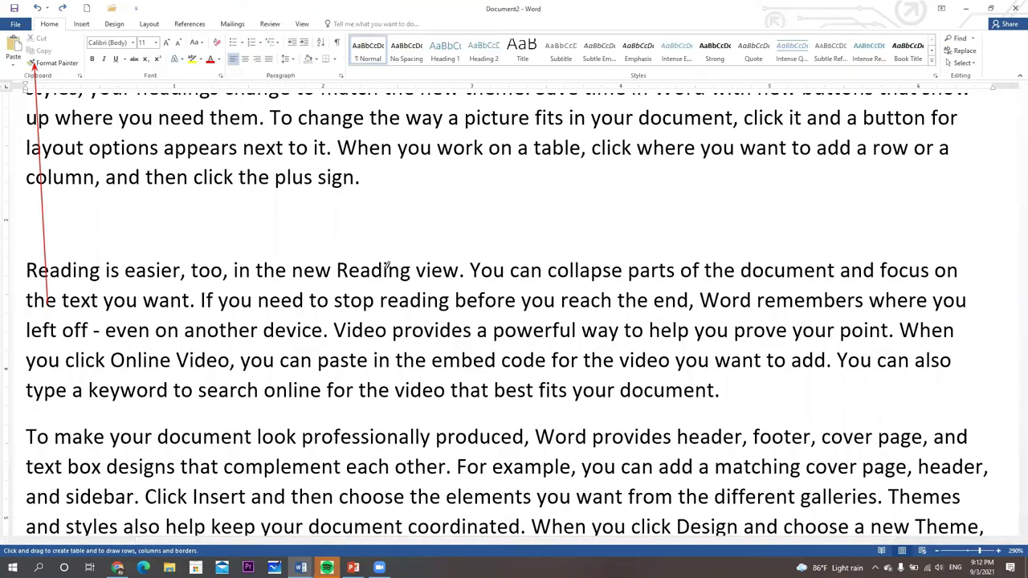
key("ctrl+z")
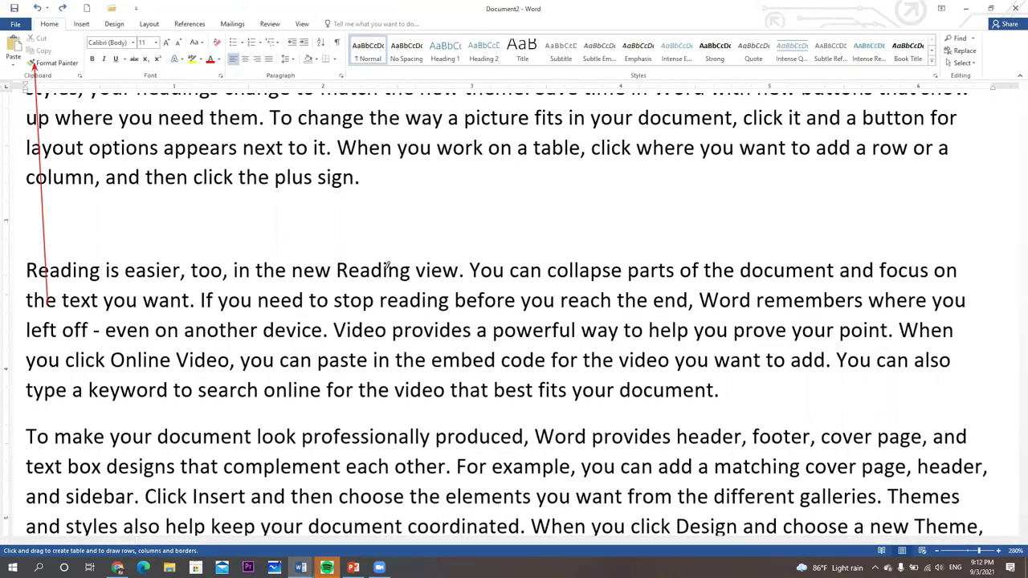
Zoom out slightly and show the Insert ribbon commands
scroll(388, 267, "down", 1)
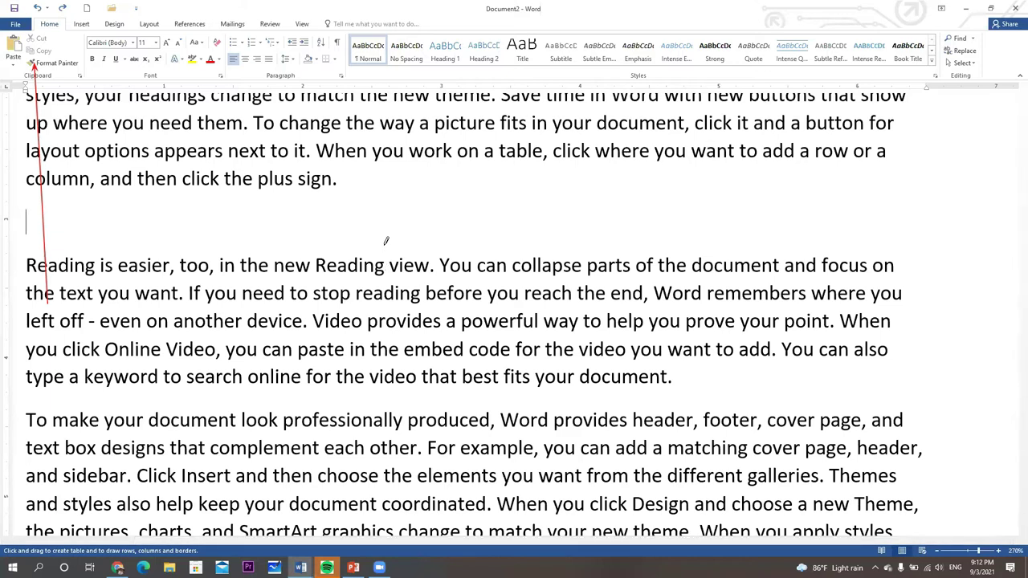
left_click(81, 24)
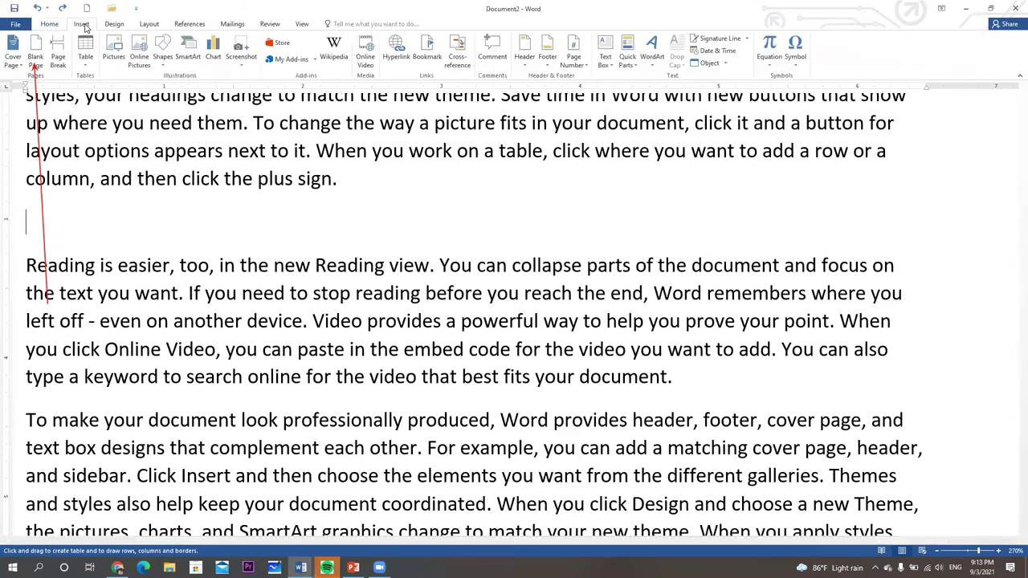
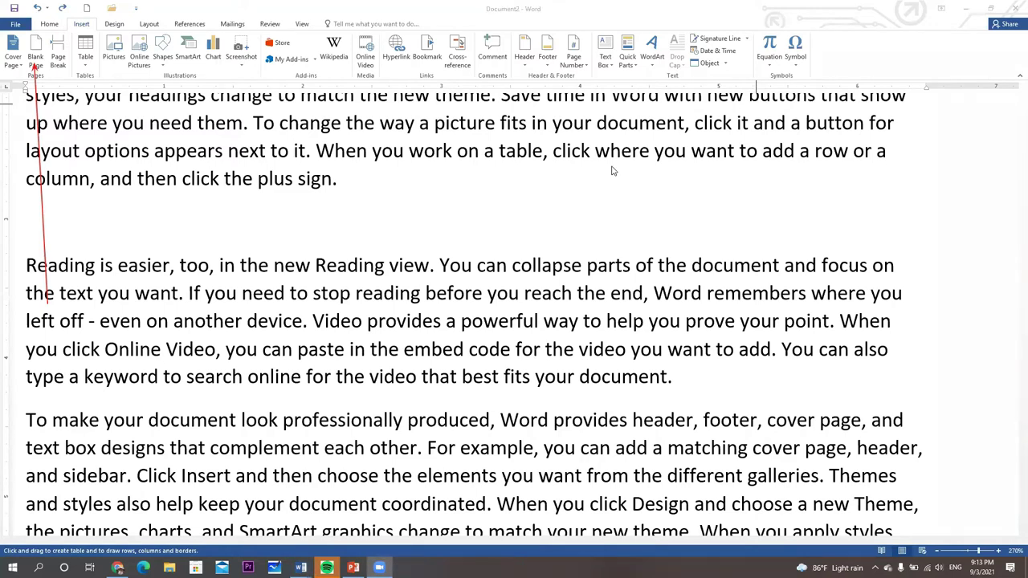
Draw two annotation arrows toward the picture options, then undo one of them
mouse_move(146, 285)
left_mouse_down()
mouse_move(101, 83)
mouse_move(112, 62)
left_mouse_up()
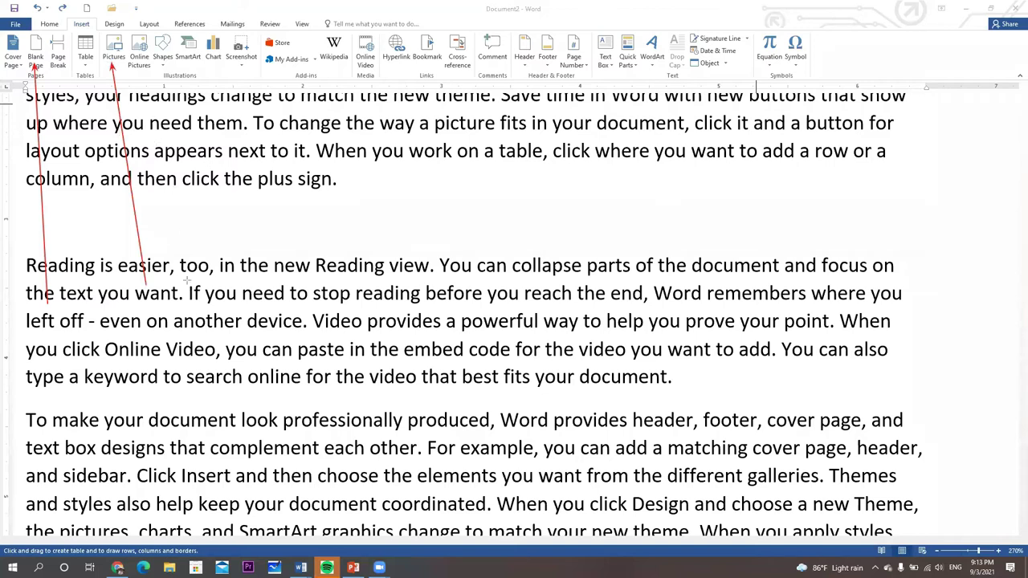
left_click_drag(186, 281, 139, 62)
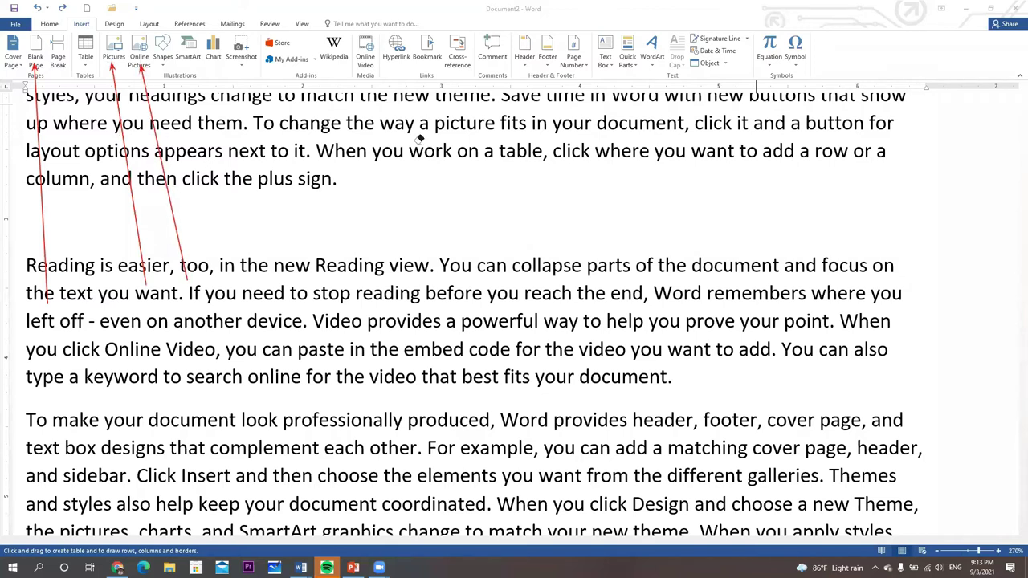
key("ctrl+z")
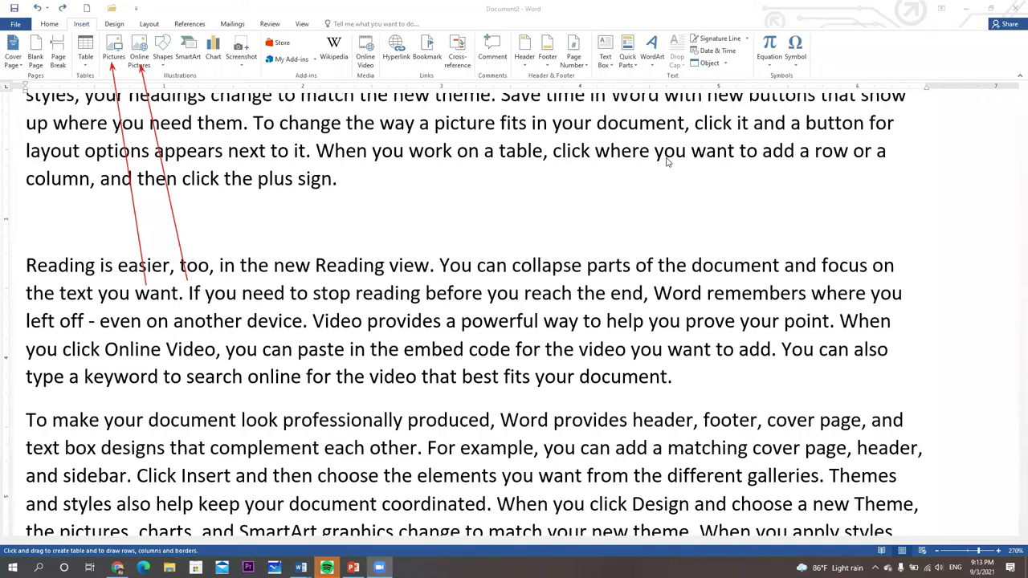
Delete the empty paragraph before the Reading paragraph, cancelling the Insert Picture dialog first
left_click(385, 198)
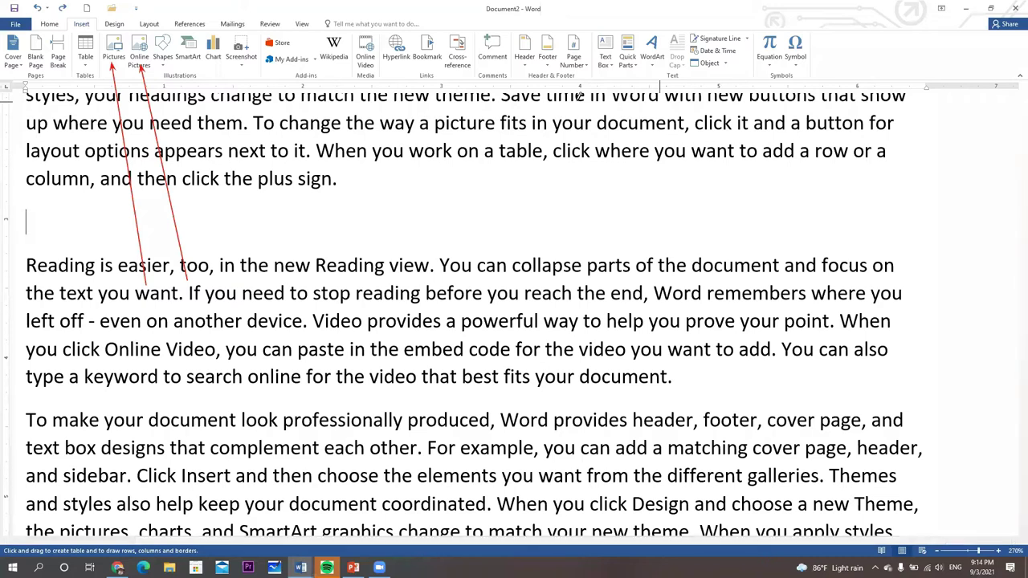
left_click(114, 50)
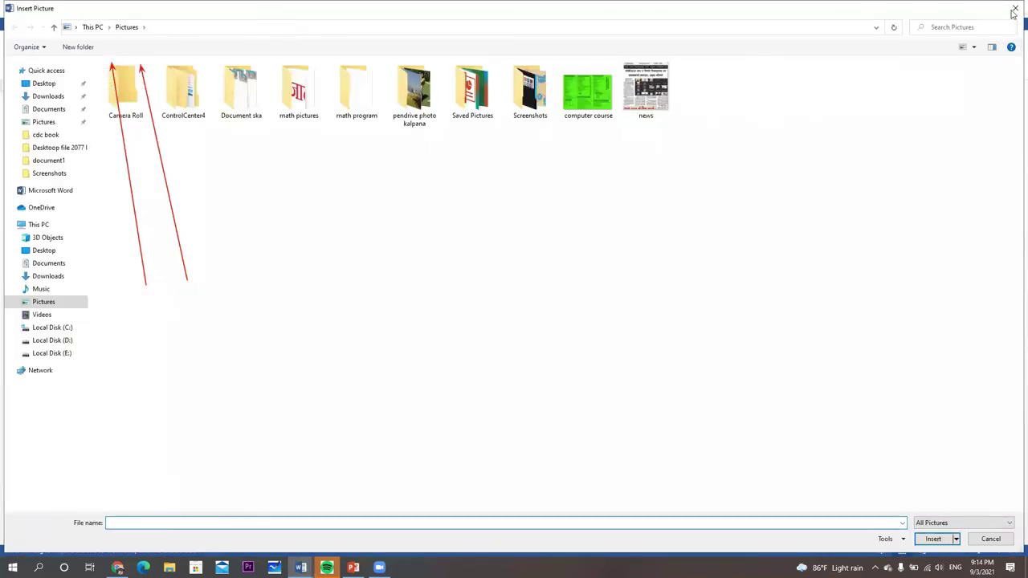
left_click(1015, 8)
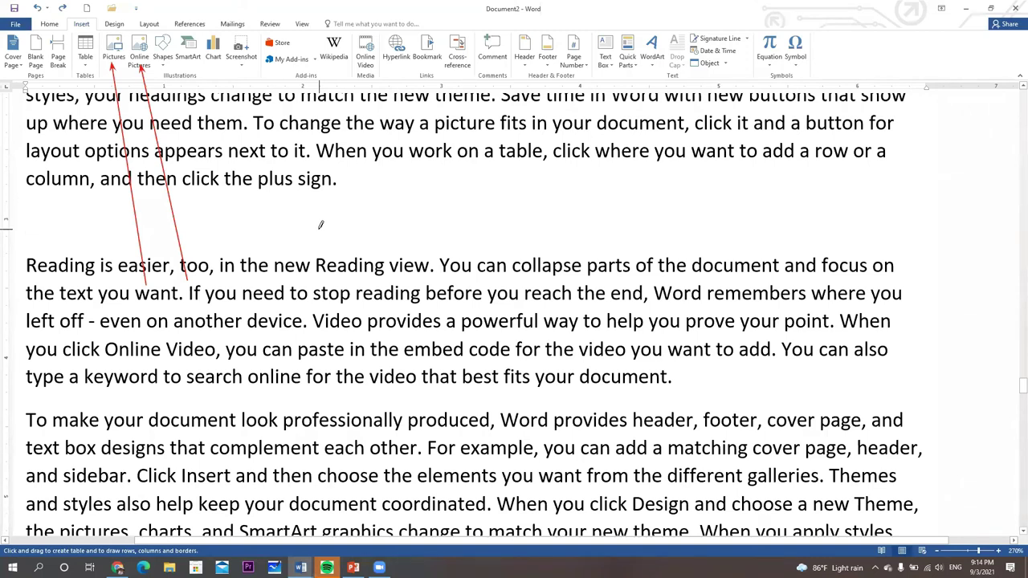
key("BackSpace")
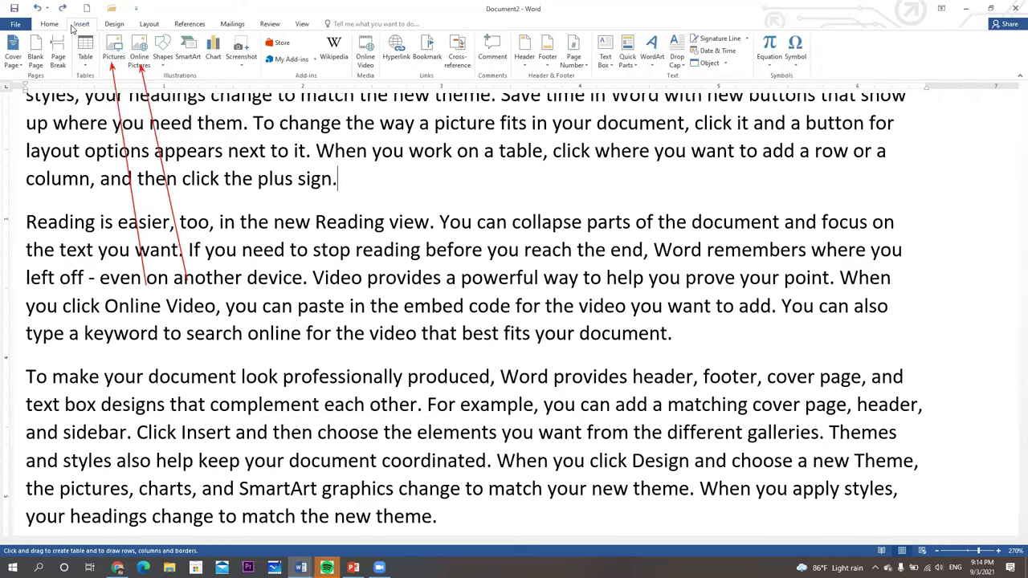
left_click(86, 56)
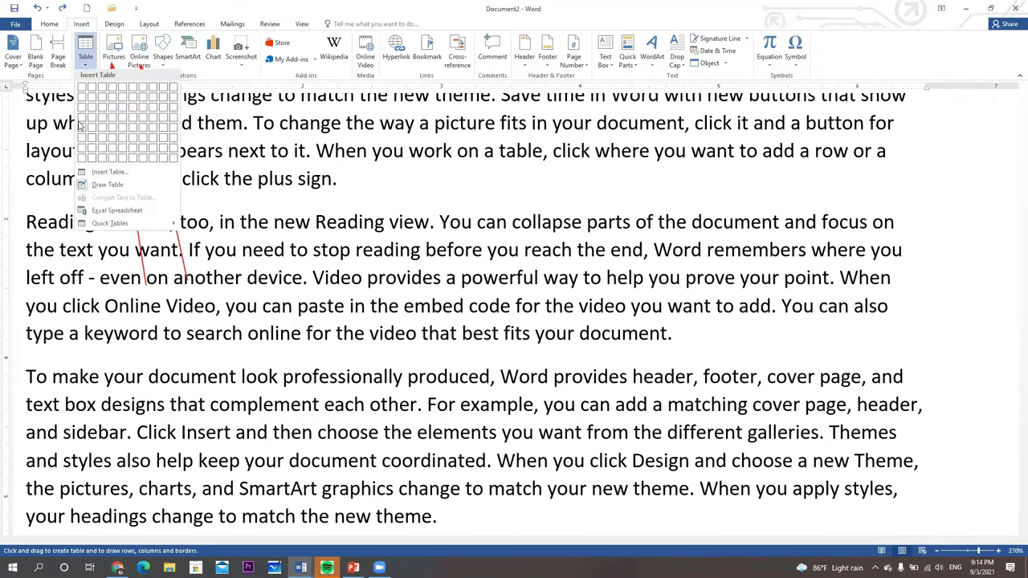
left_click(109, 175)
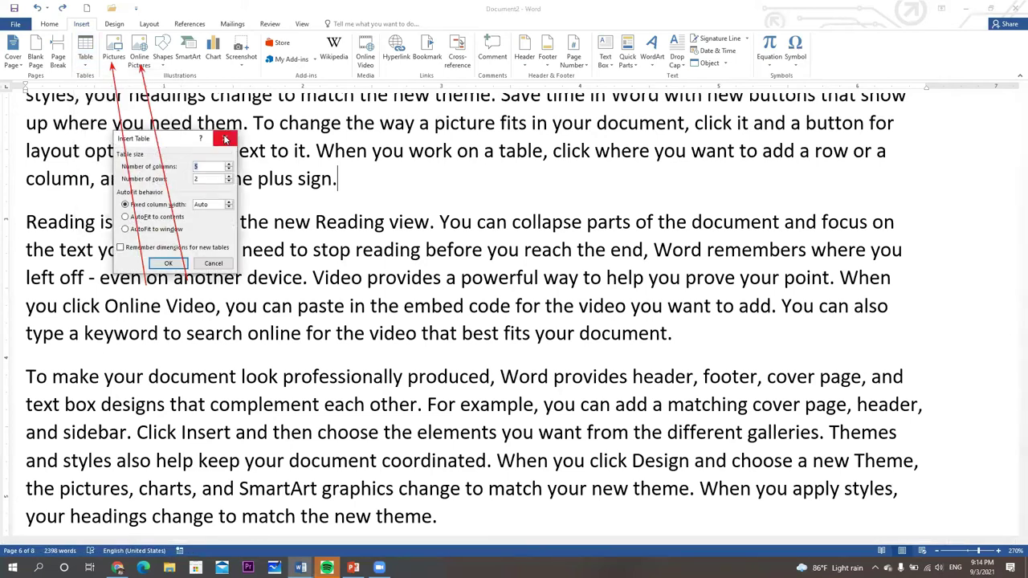
left_click(225, 138)
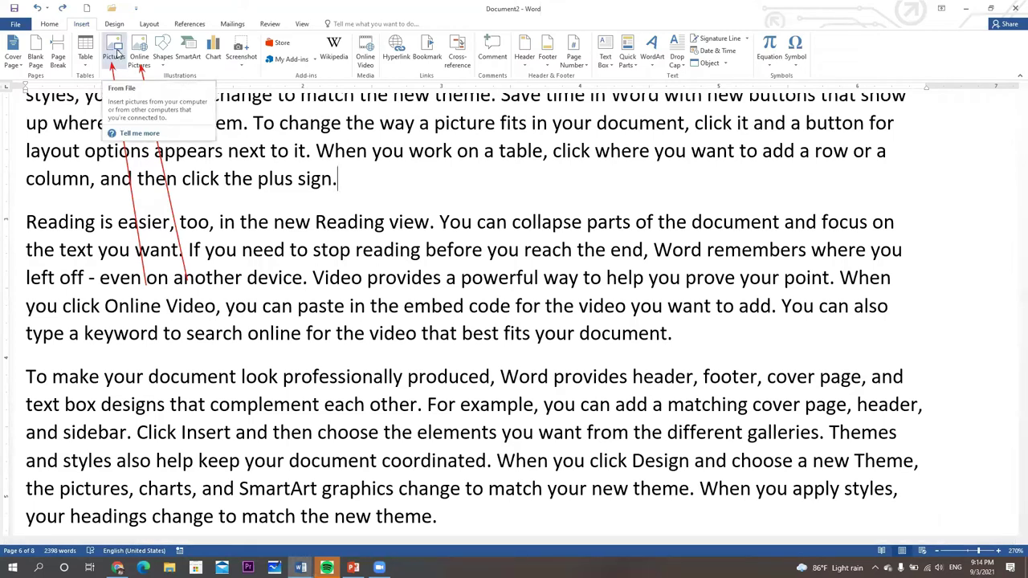
Insert the video-meeting image Screenshot (423) from the Screenshots folder
left_click(117, 59)
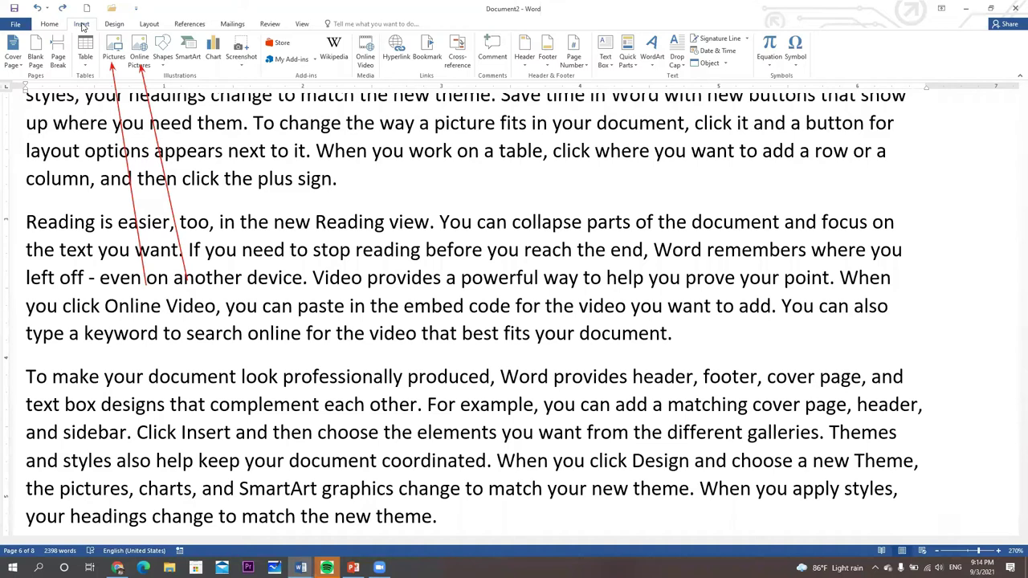
left_click(119, 60)
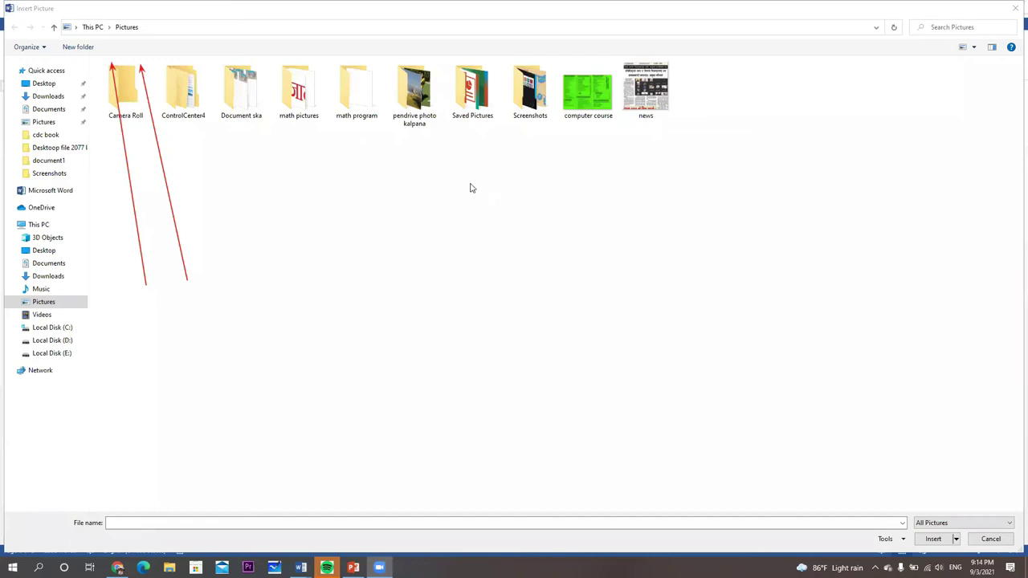
double_click(529, 98)
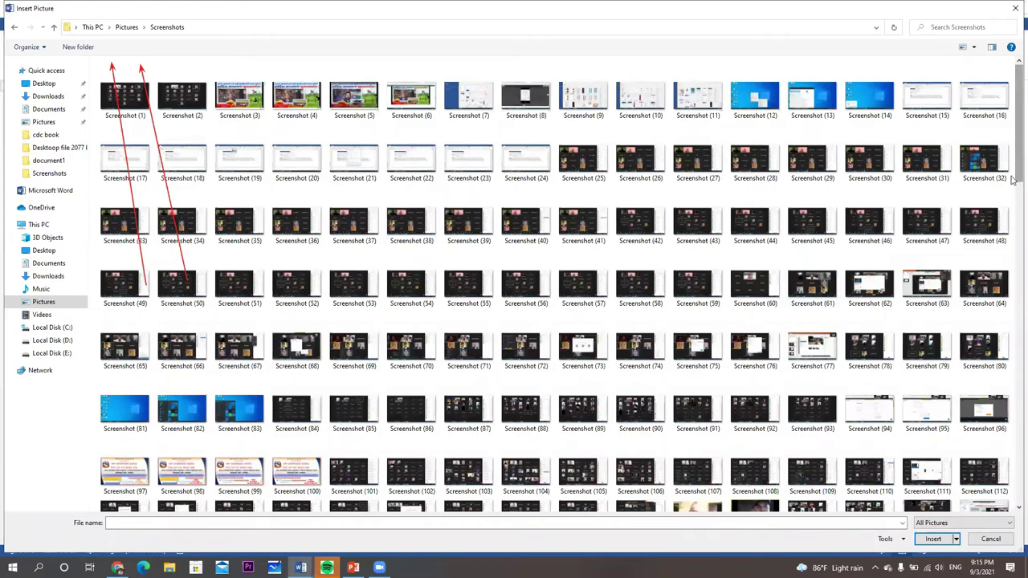
scroll(1005, 455, "down", 1)
scroll(1004, 485, "down", 5)
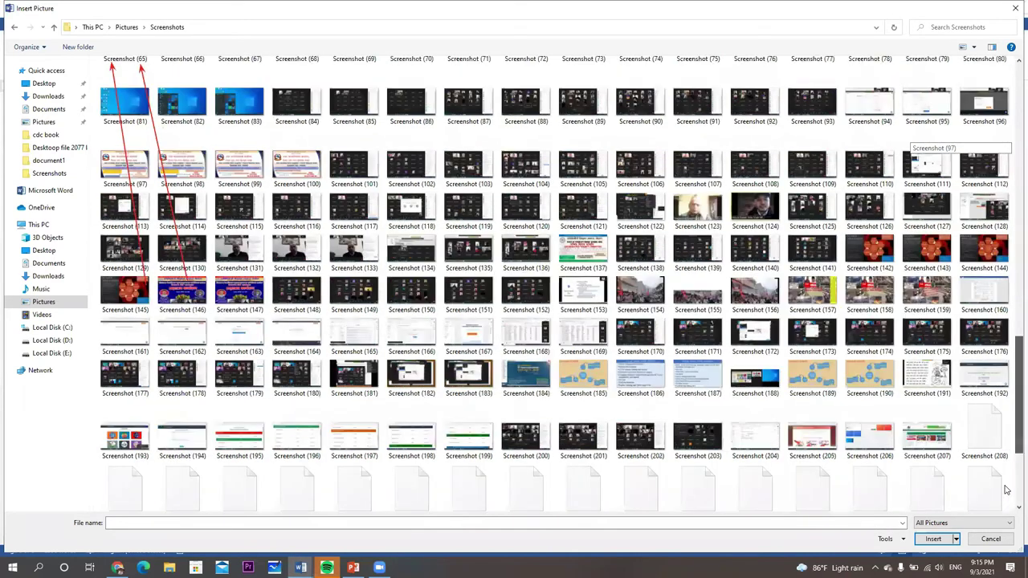
scroll(831, 468, "down", 15)
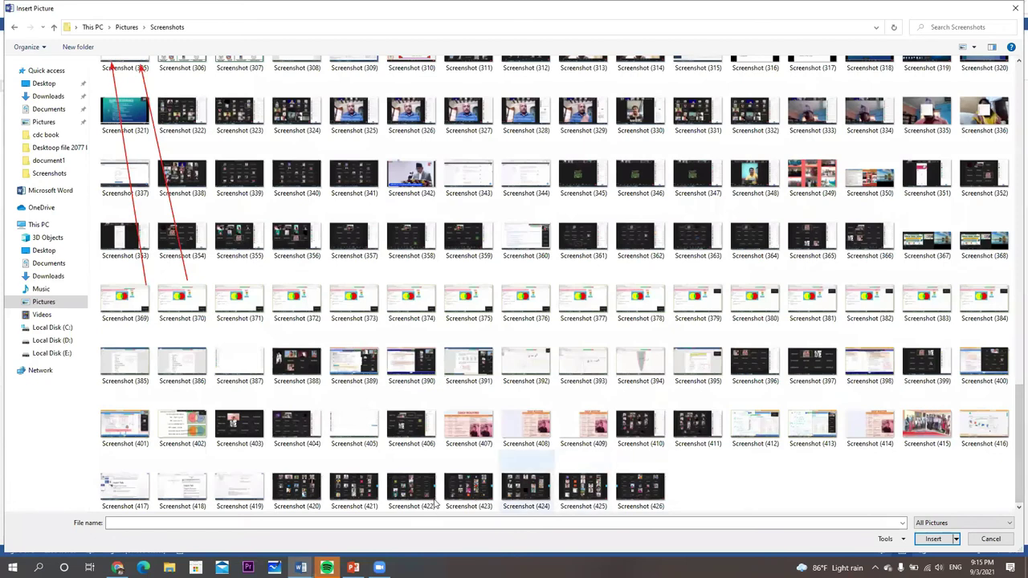
double_click(471, 497)
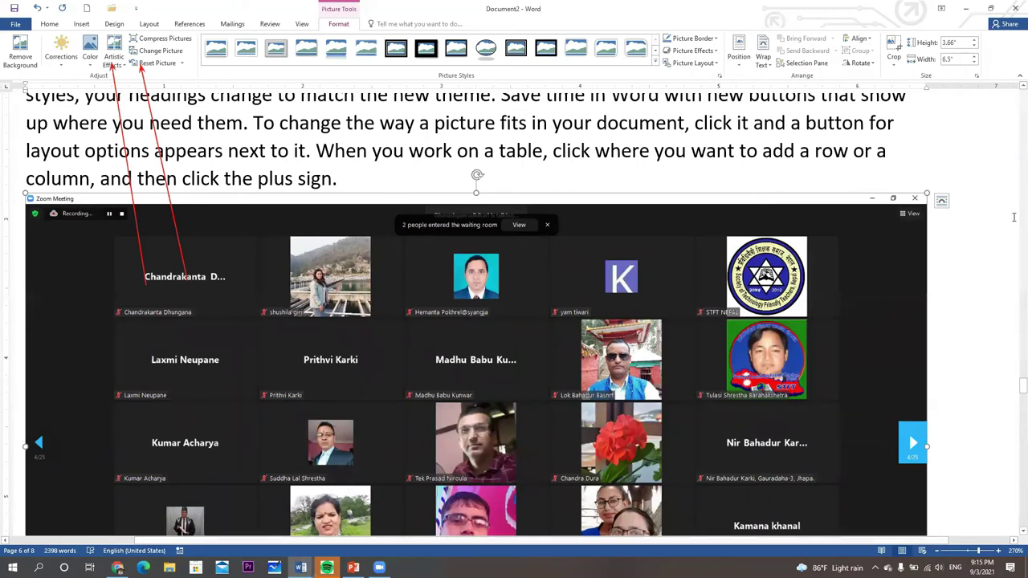
Add an empty paragraph after 'another device.', above the 'Video provides' paragraph
mouse_move(1011, 386)
left_mouse_down()
mouse_move(1011, 397)
mouse_move(1012, 387)
left_mouse_up()
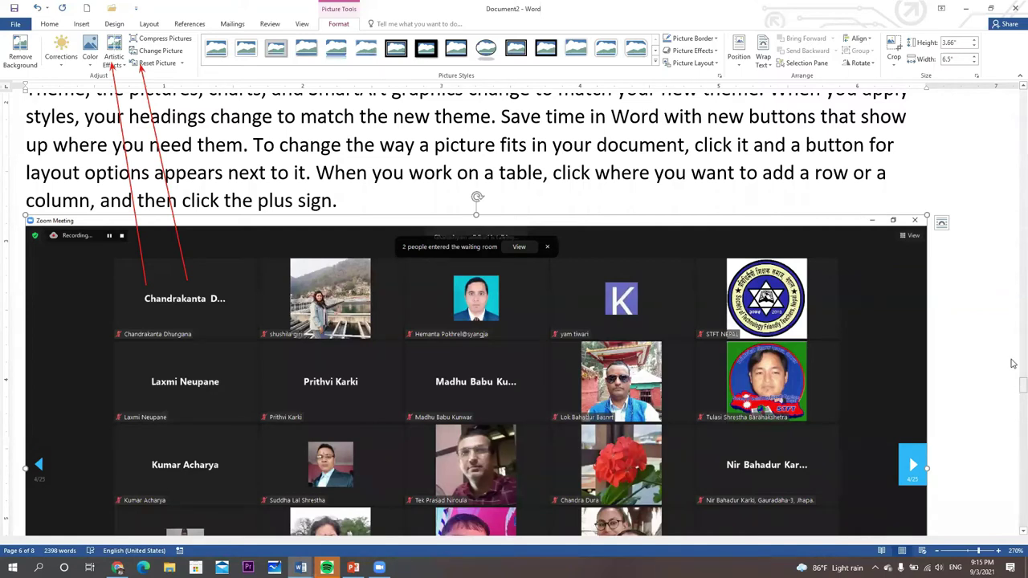
left_click_drag(1013, 393, 1013, 363)
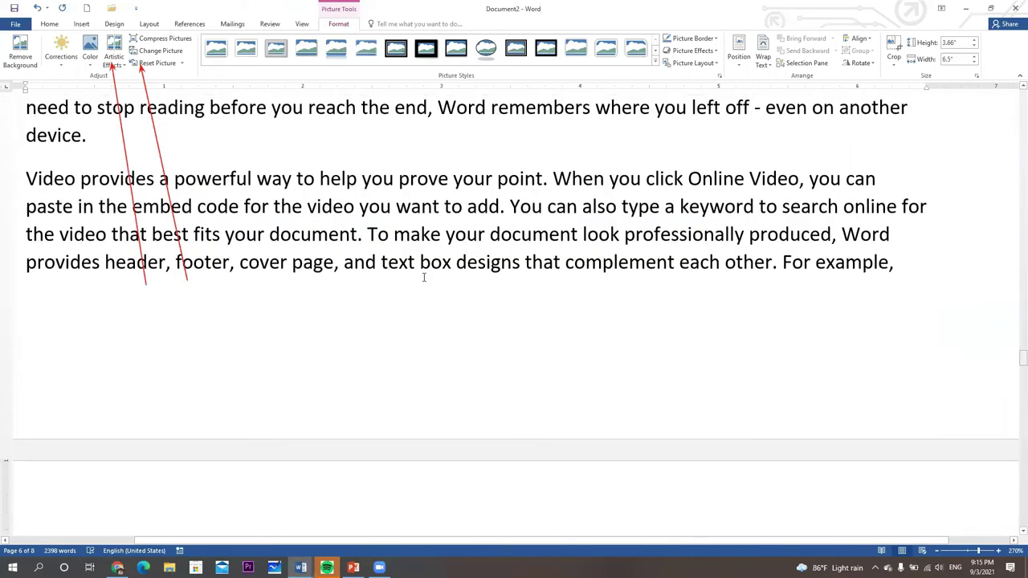
left_click(157, 136)
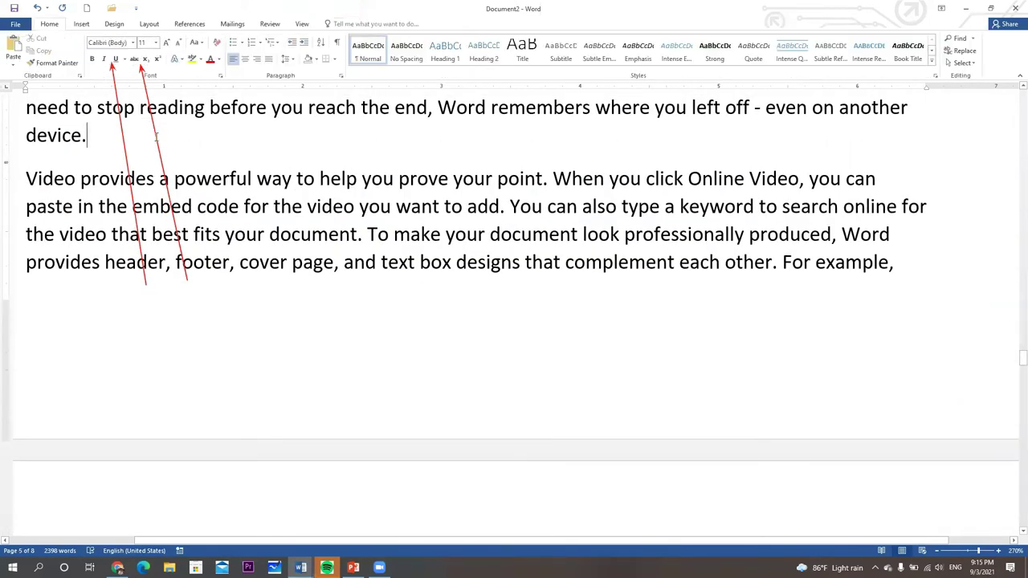
key("Return")
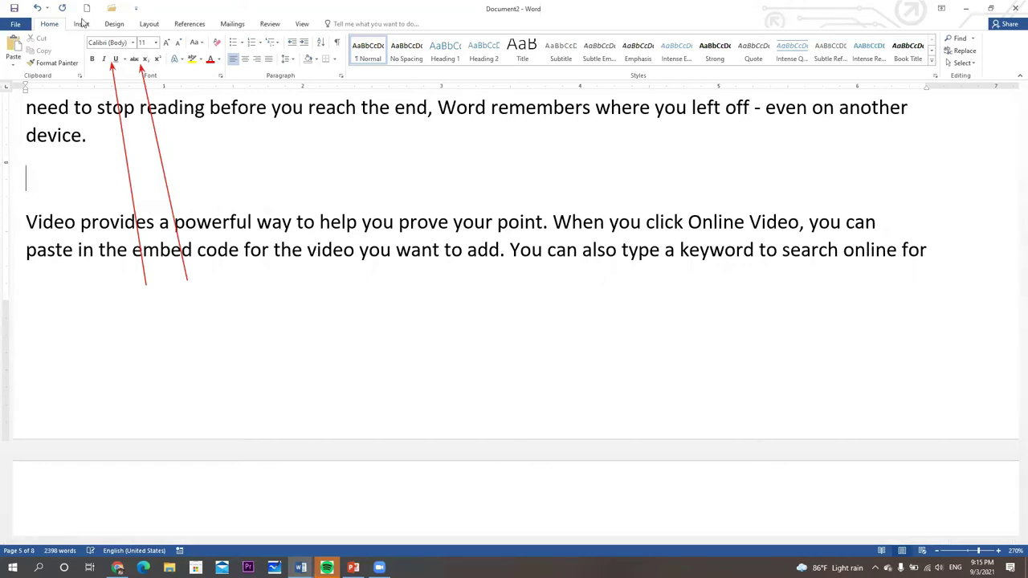
left_click(82, 24)
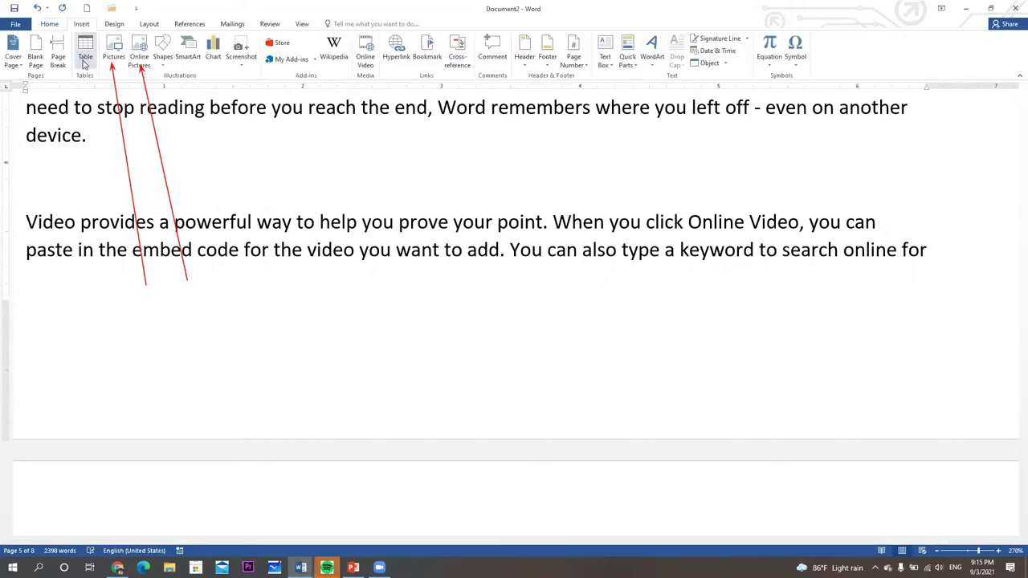
Insert a blank 7-column by 5-row table and select it
left_click(85, 58)
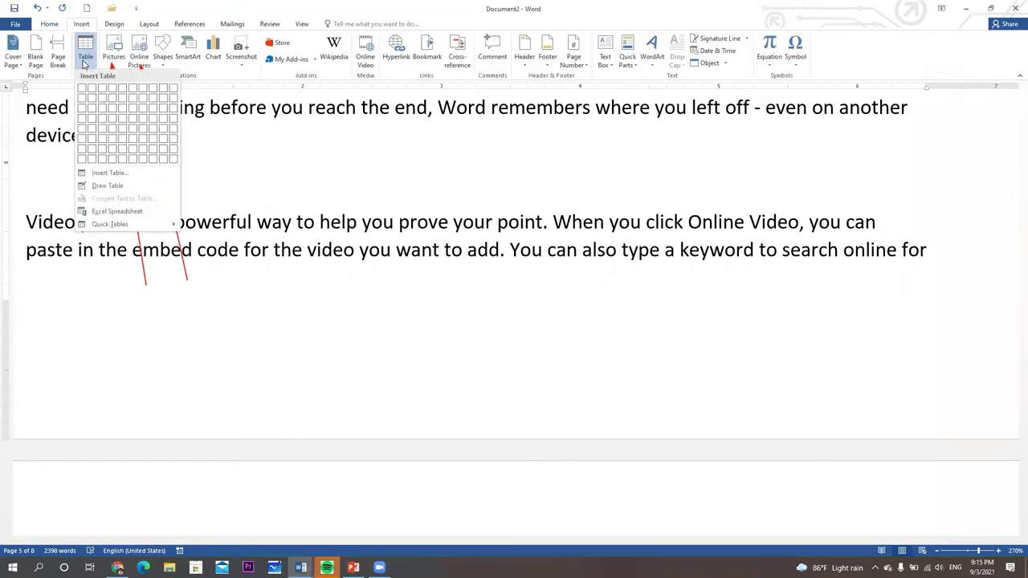
left_click(147, 137)
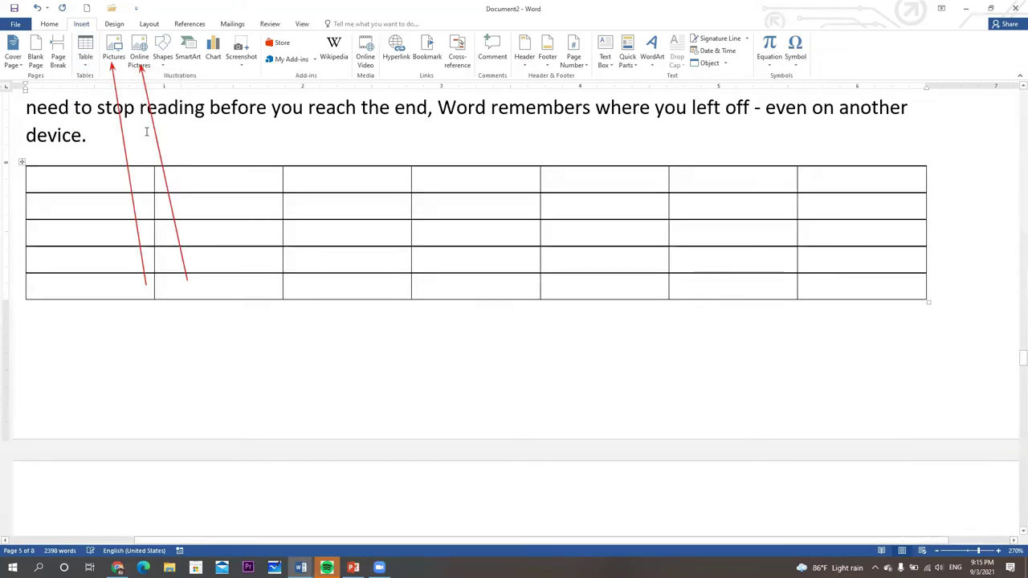
left_click(22, 162)
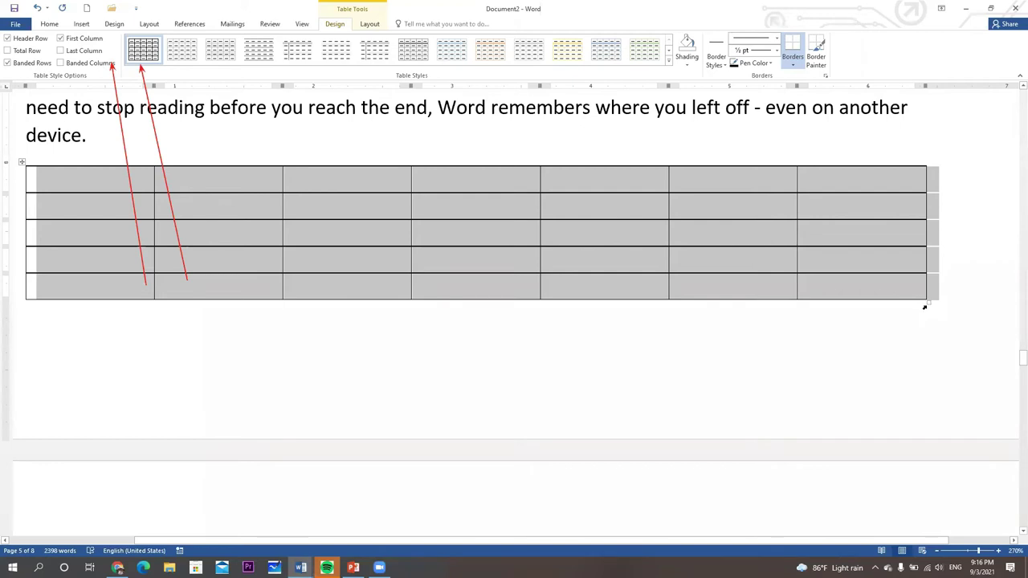
Resize the table by dragging its corner, shift it right, and reselect it
mouse_move(929, 302)
left_mouse_down()
mouse_move(552, 309)
mouse_move(840, 365)
left_mouse_up()
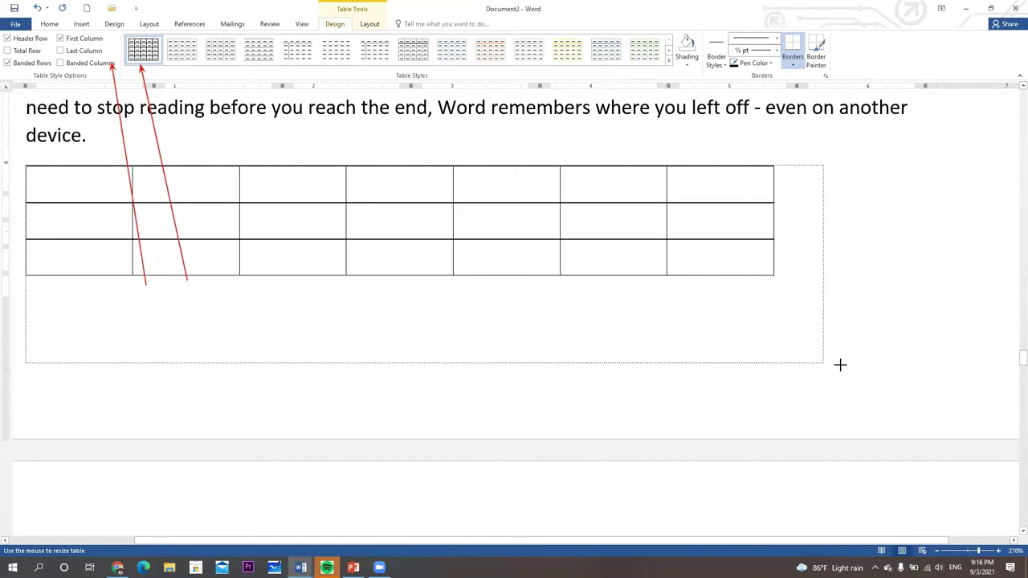
left_click_drag(840, 365, 508, 308)
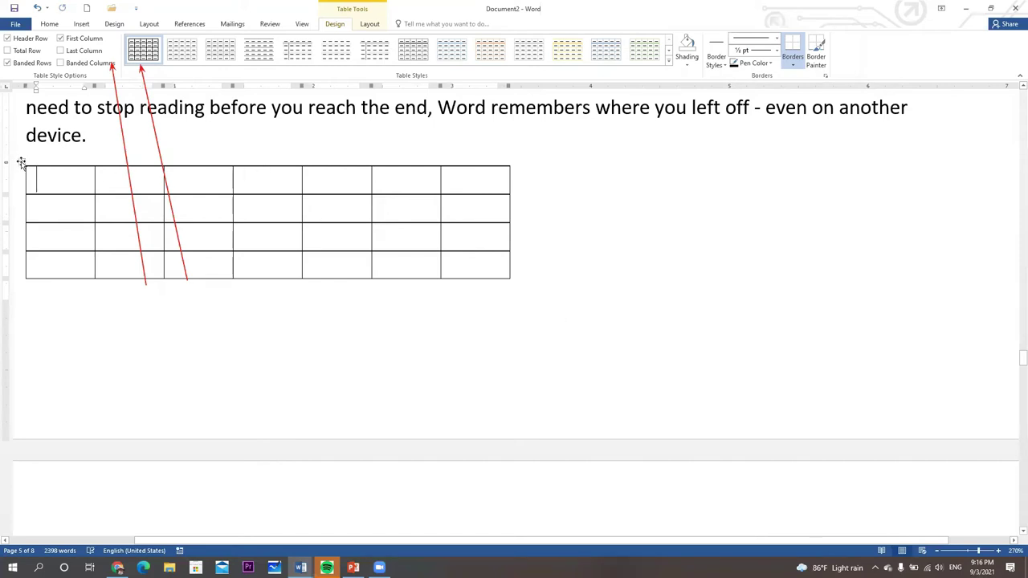
left_click_drag(21, 163, 89, 163)
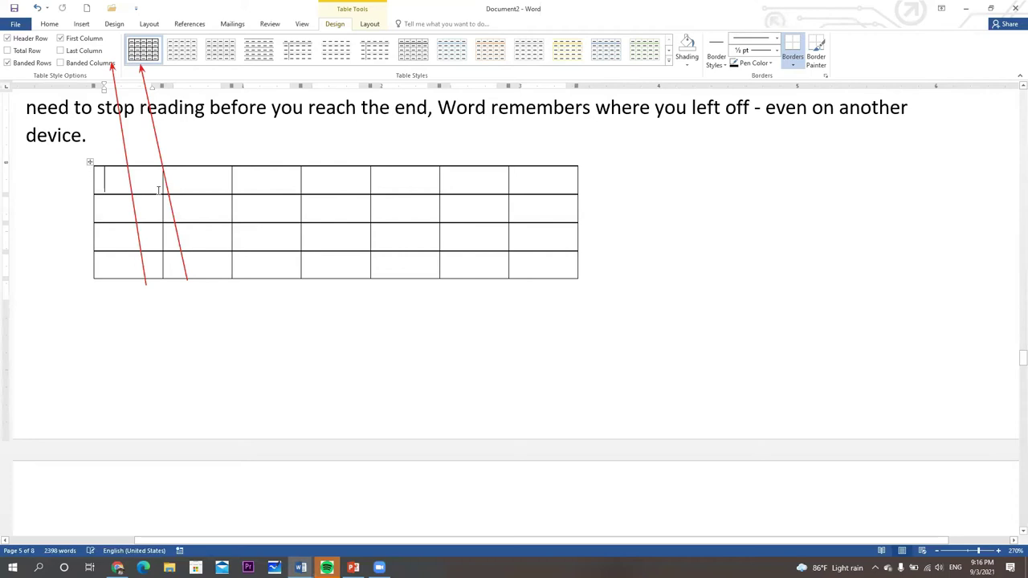
left_click(89, 161)
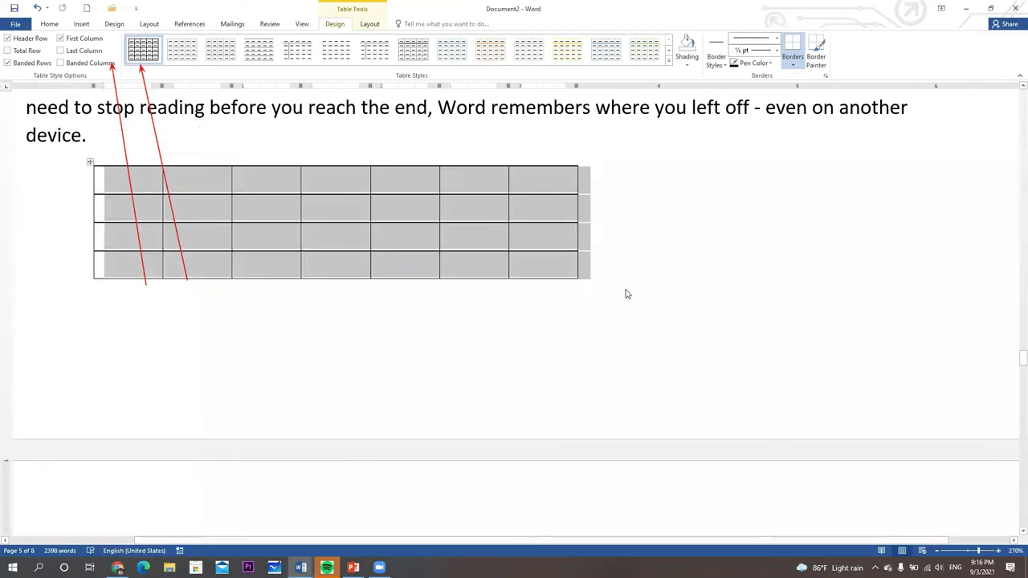
left_click(573, 276)
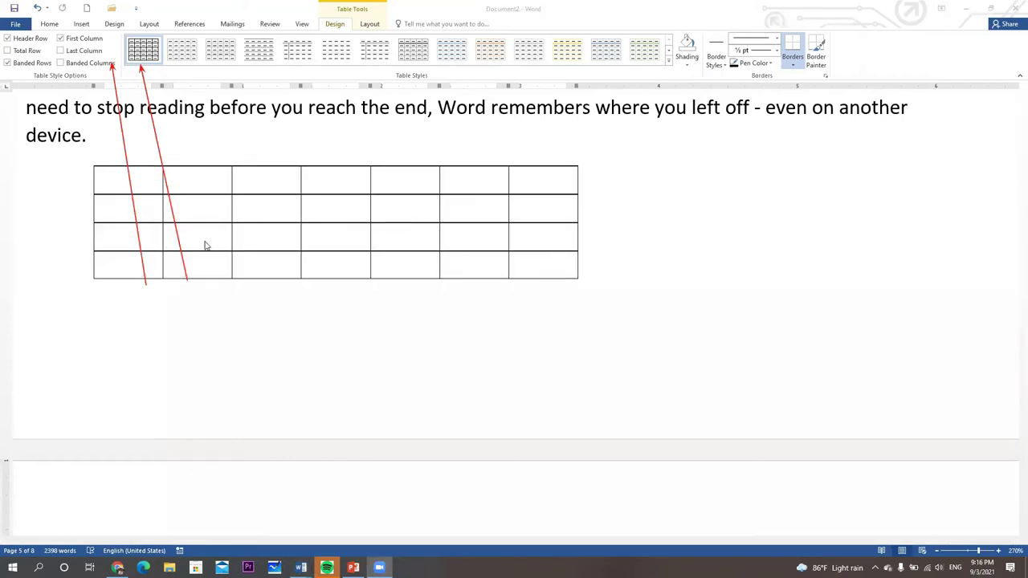
key("alt+KP_5")
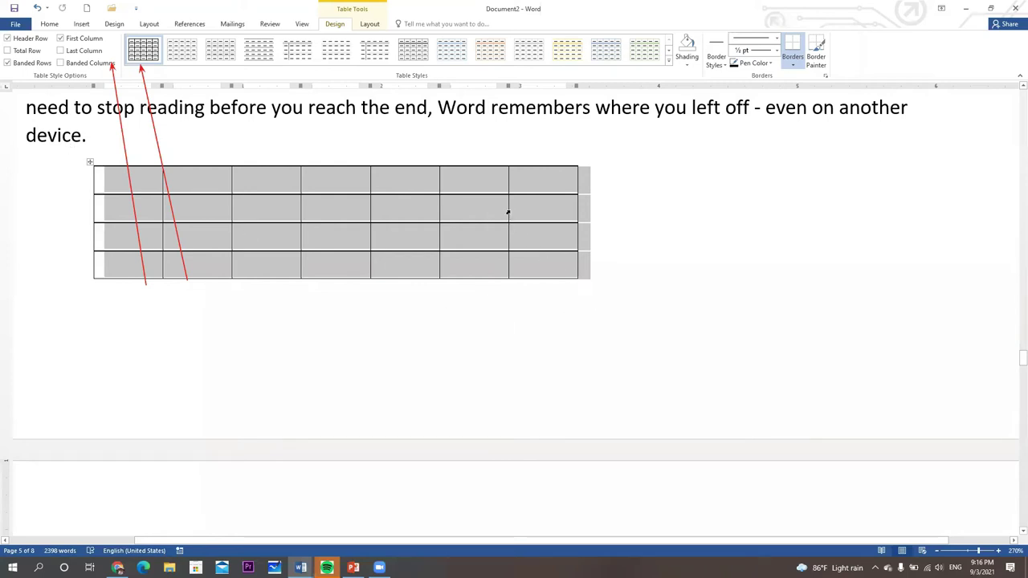
Adjust the column borders, then undo and redo the table widening and added rows
mouse_move(503, 214)
left_mouse_down()
mouse_move(531, 221)
mouse_move(481, 222)
left_mouse_up()
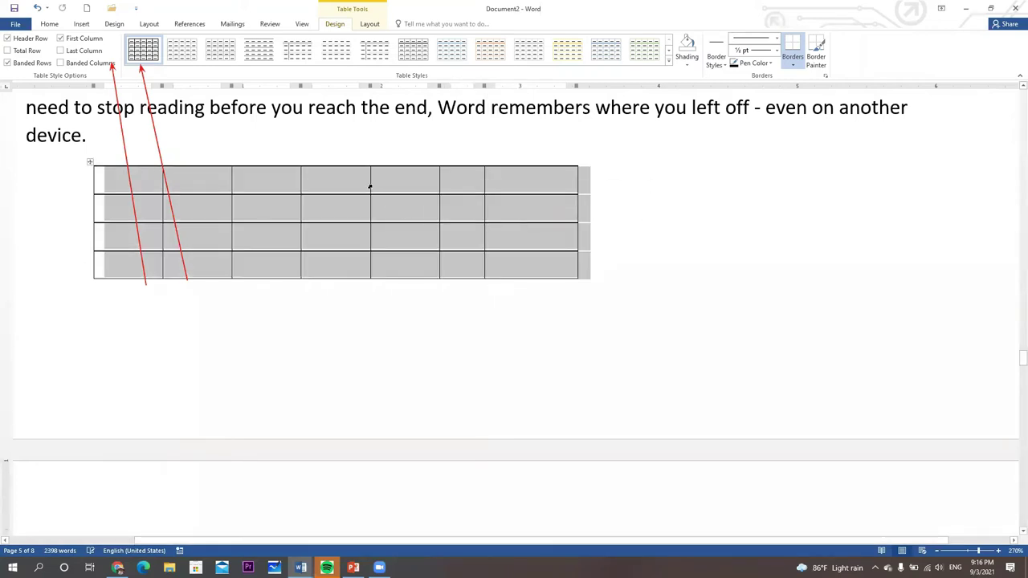
left_click_drag(370, 184, 336, 185)
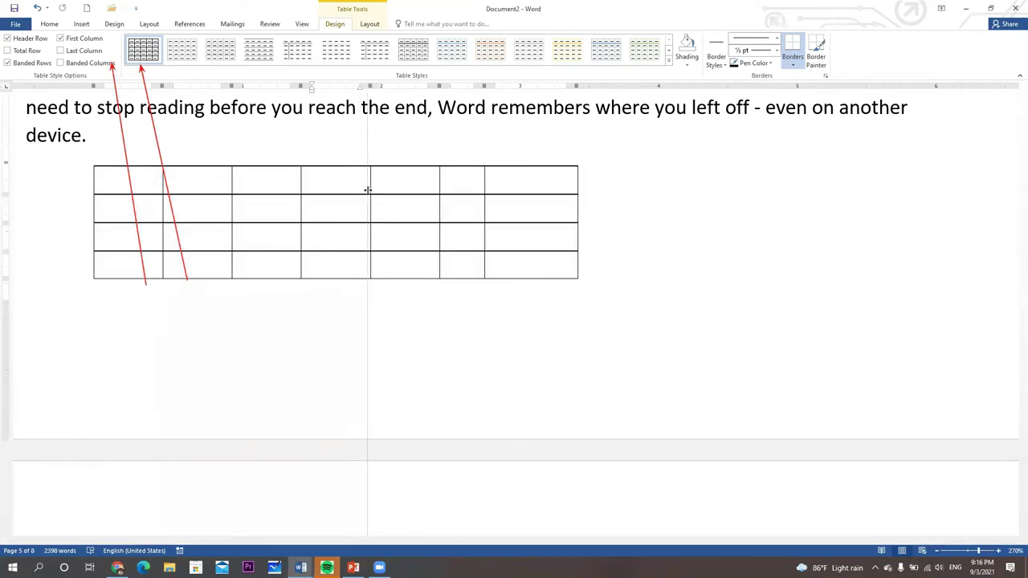
left_click_drag(338, 184, 371, 186)
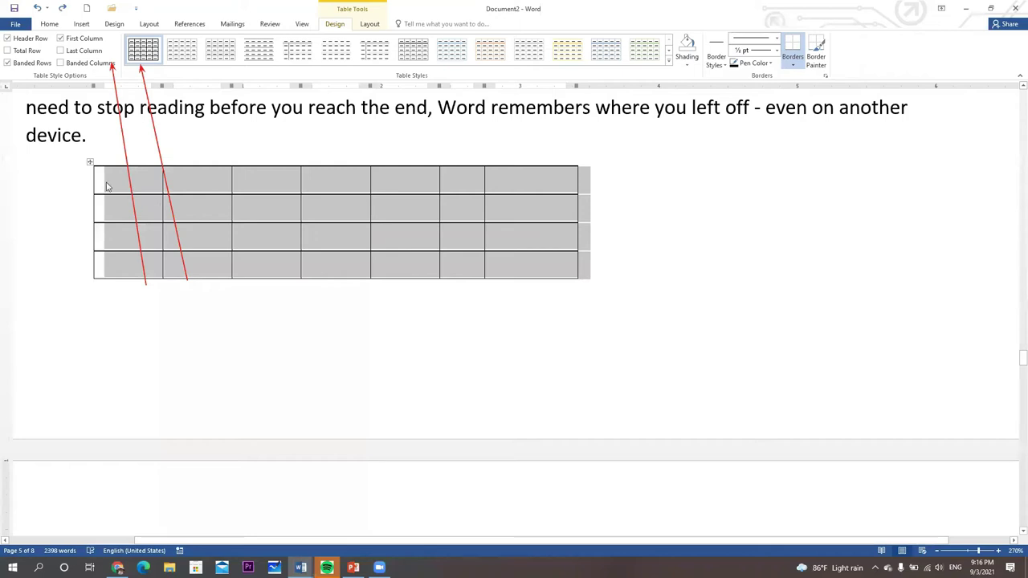
left_click(89, 162)
left_click(229, 315)
key("ctrl+z")
key("ctrl+z")
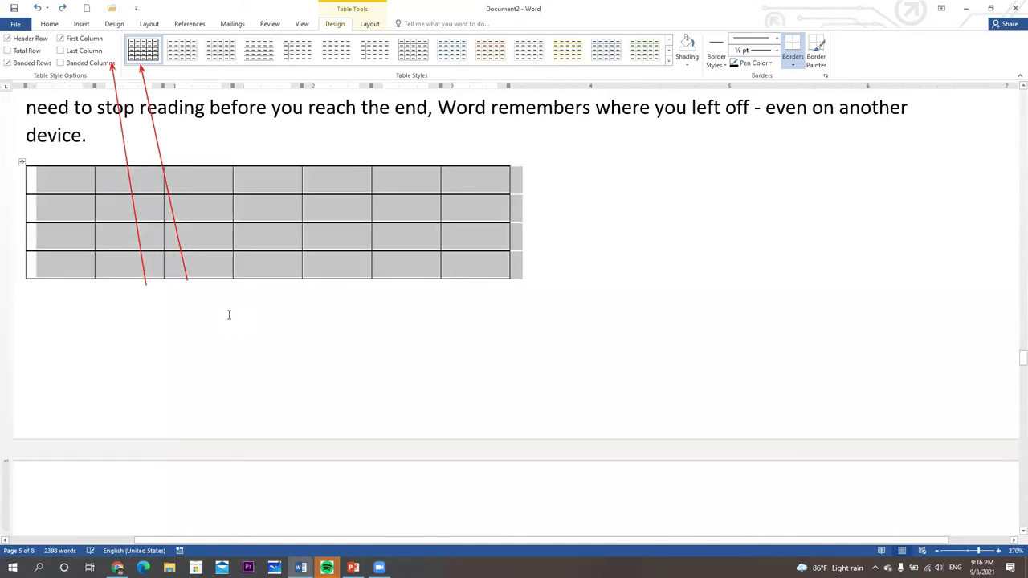
key("ctrl+z")
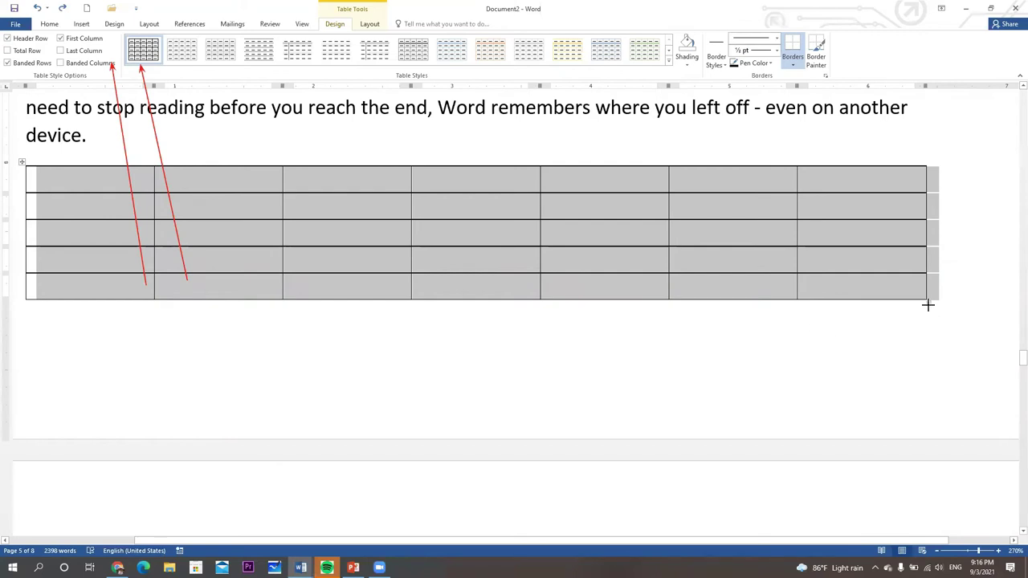
key("ctrl+y")
key("ctrl+y")
key("ctrl+y")
Stretch the table across most of the page width and narrow its first column
mouse_move(917, 313)
left_mouse_down()
mouse_move(603, 353)
mouse_move(600, 390)
left_mouse_up()
left_click_drag(629, 327, 885, 353)
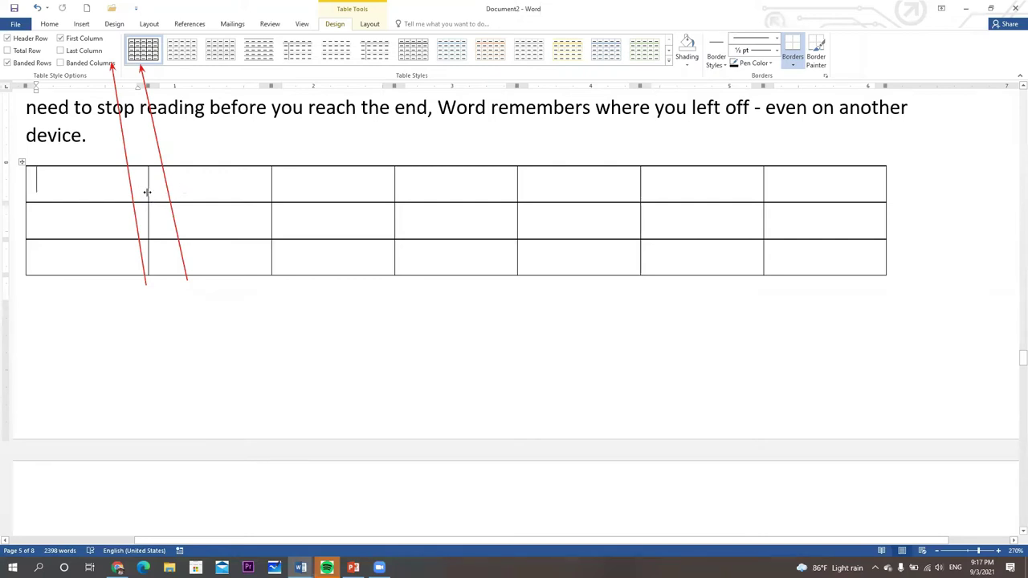
left_click_drag(147, 192, 88, 196)
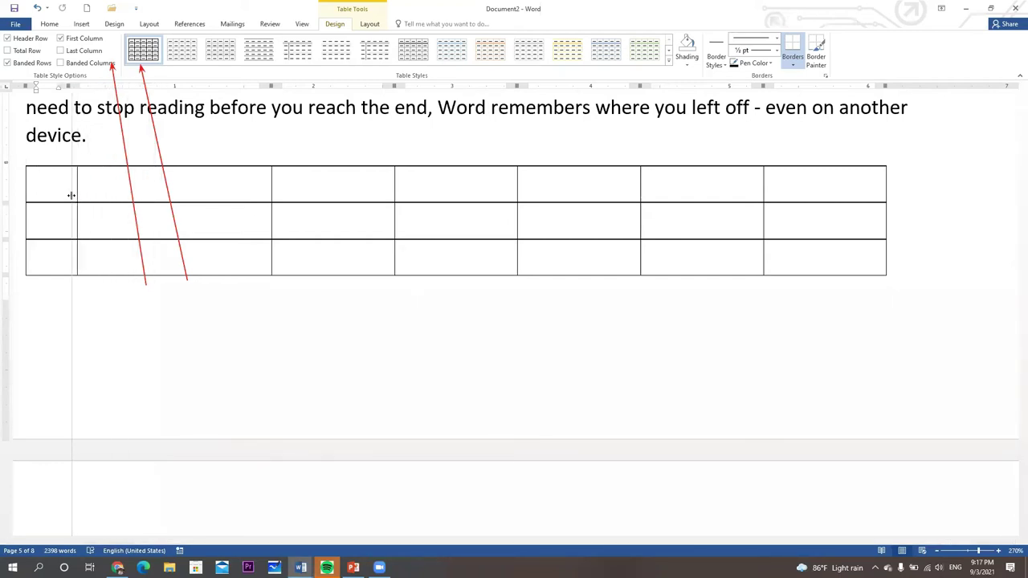
mouse_move(87, 196)
left_mouse_down()
mouse_move(79, 224)
mouse_move(81, 198)
left_mouse_up()
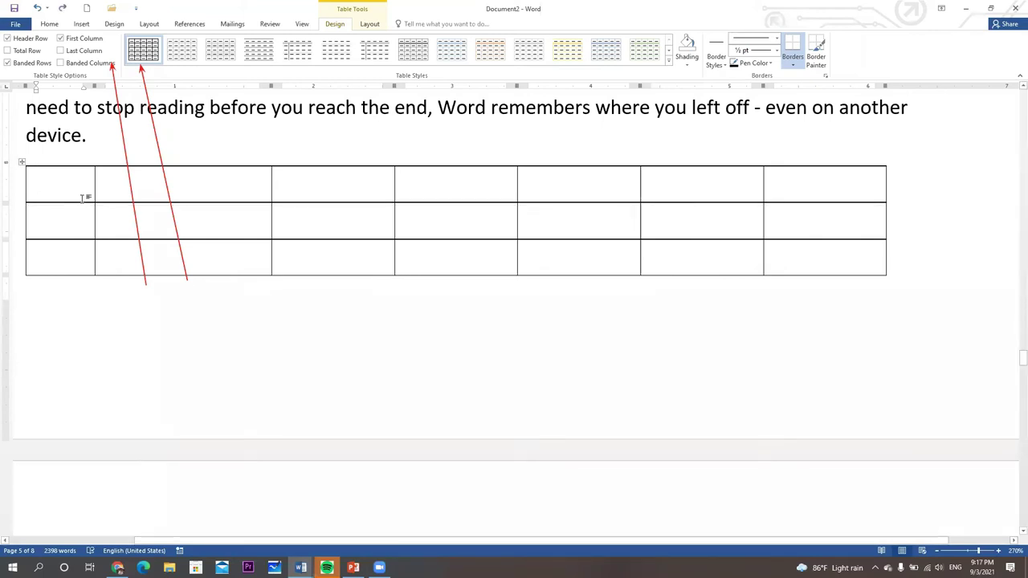
left_click(84, 198)
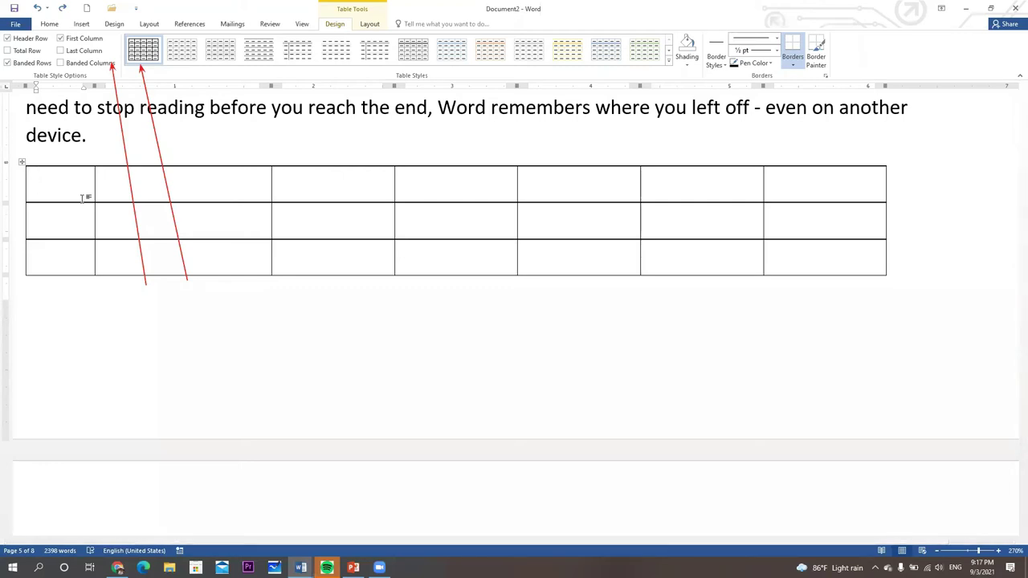
left_click(90, 28)
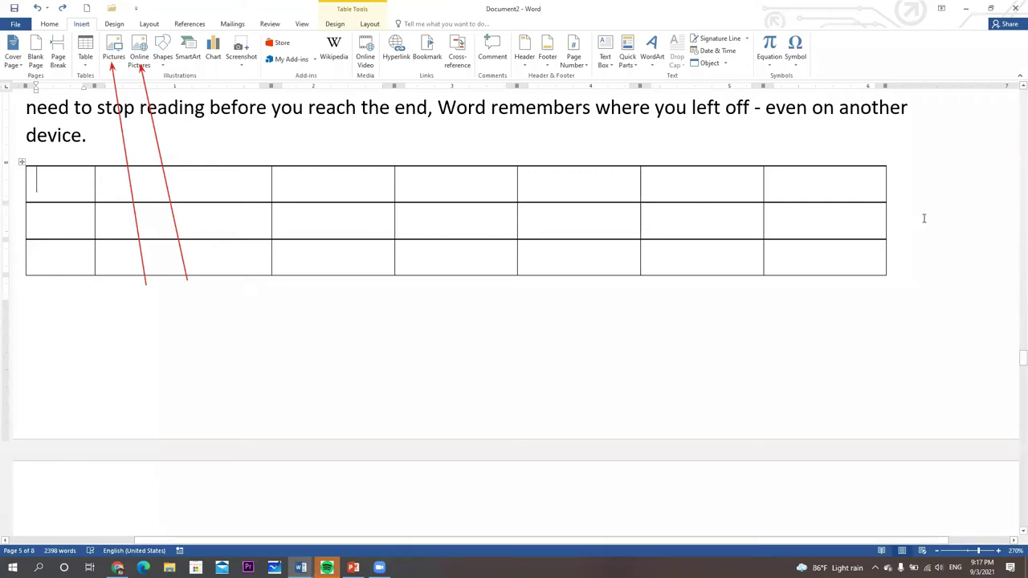
Select the Zoom meeting screenshot, then switch to the Chrome browser
mouse_move(1012, 356)
left_mouse_down()
mouse_move(1013, 407)
mouse_move(1013, 388)
left_mouse_up()
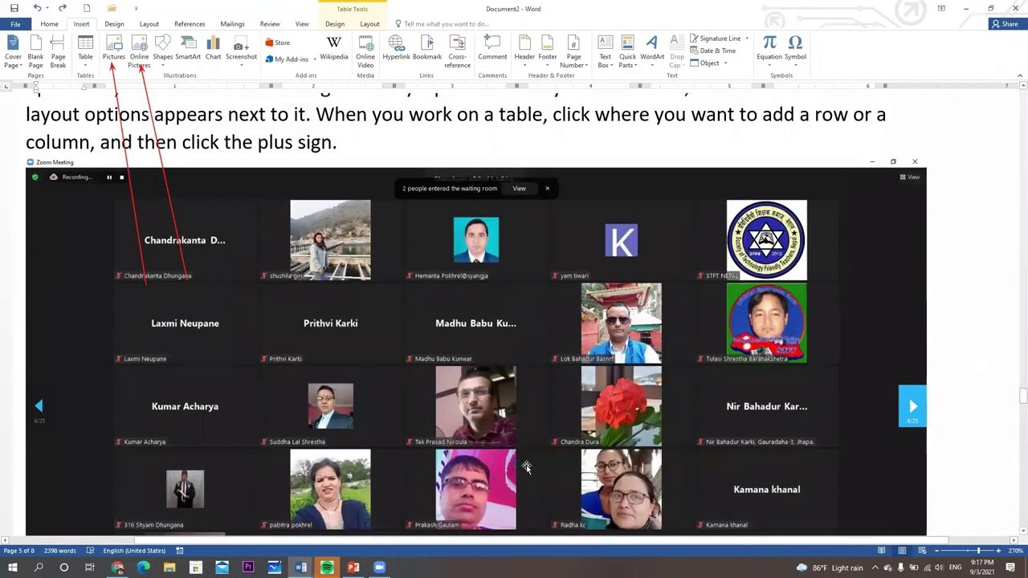
left_click(506, 448)
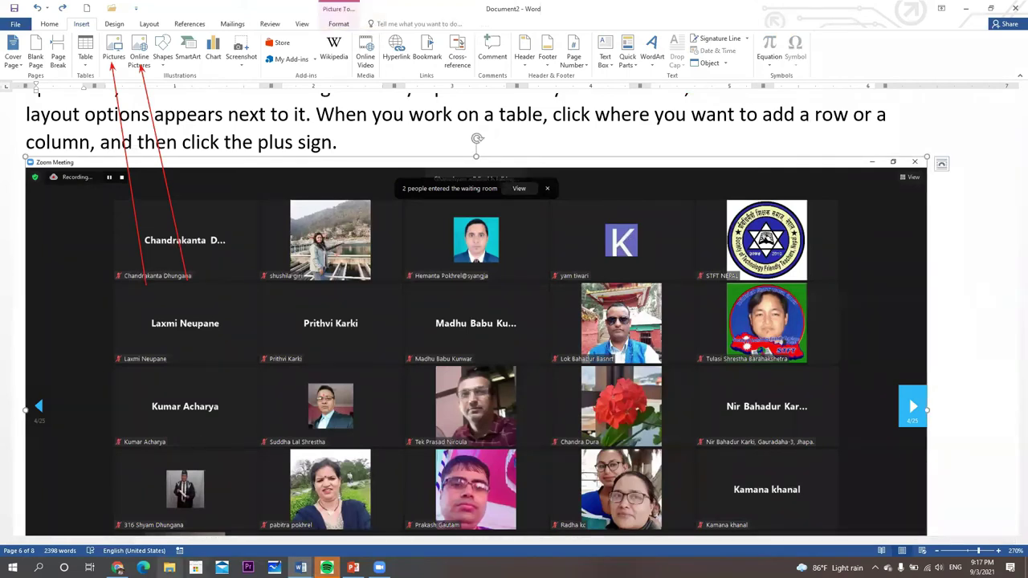
left_click(117, 567)
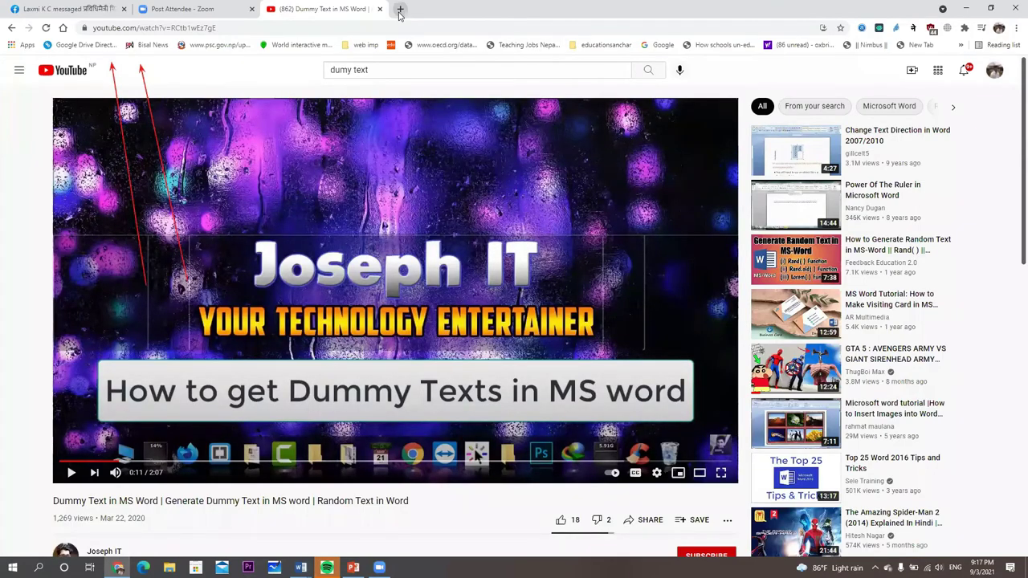
Open a new tab and go to Pinterest from the 'pin' address-bar suggestion
left_click(399, 9)
type("pin")
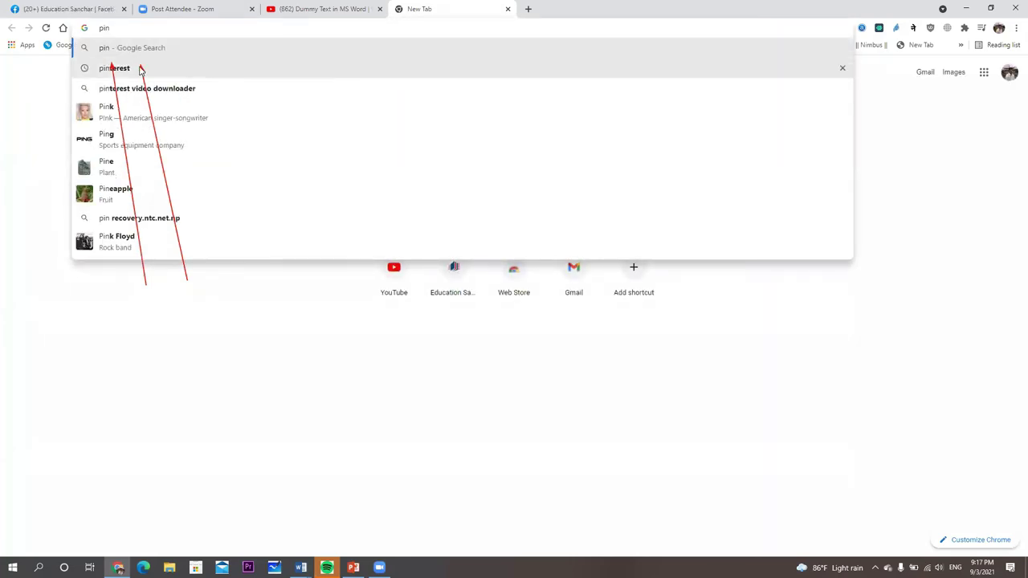
left_click(125, 71)
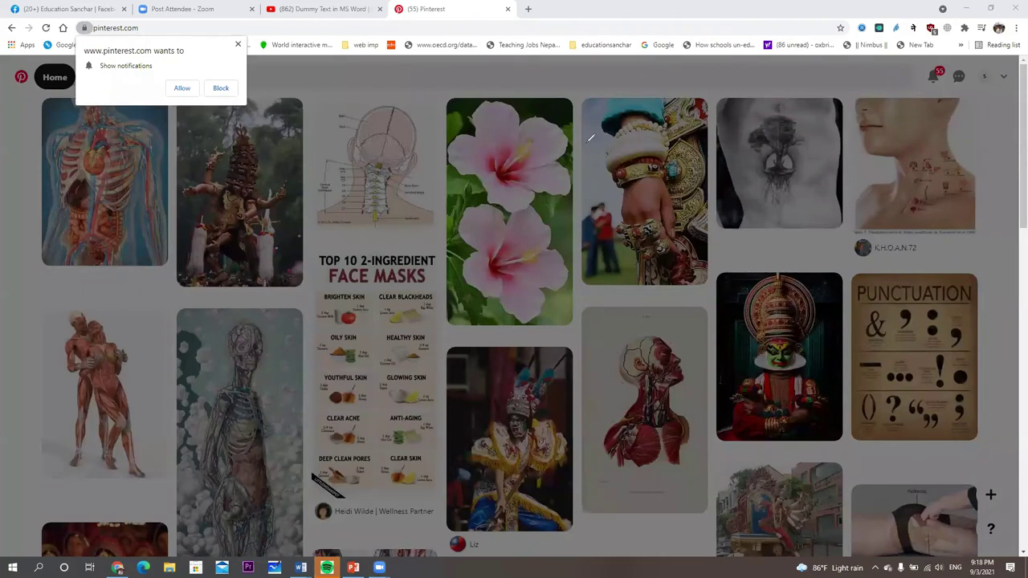
Dismiss the notifications prompt and open the human anatomy pin
left_click(238, 44)
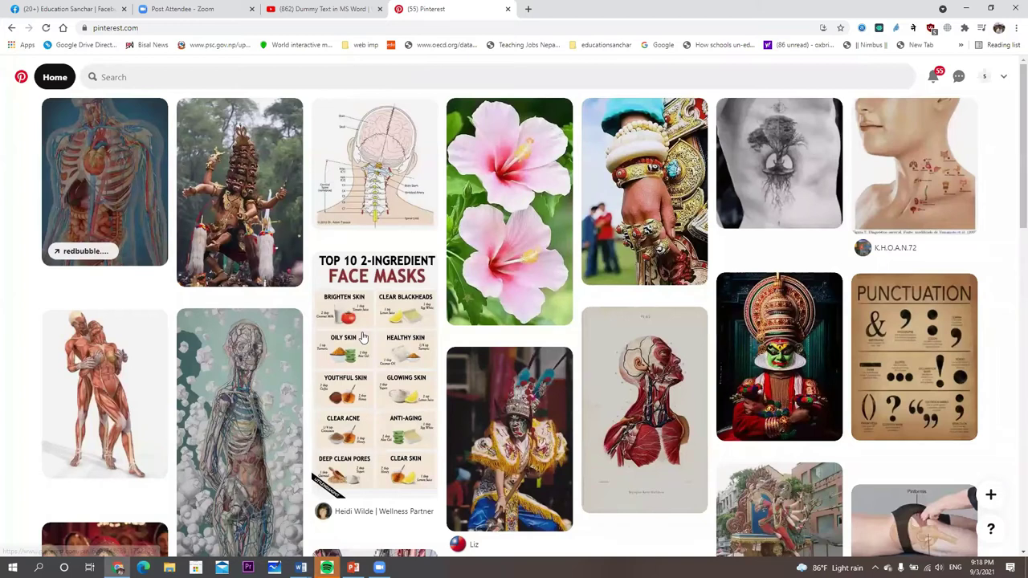
left_click(104, 180)
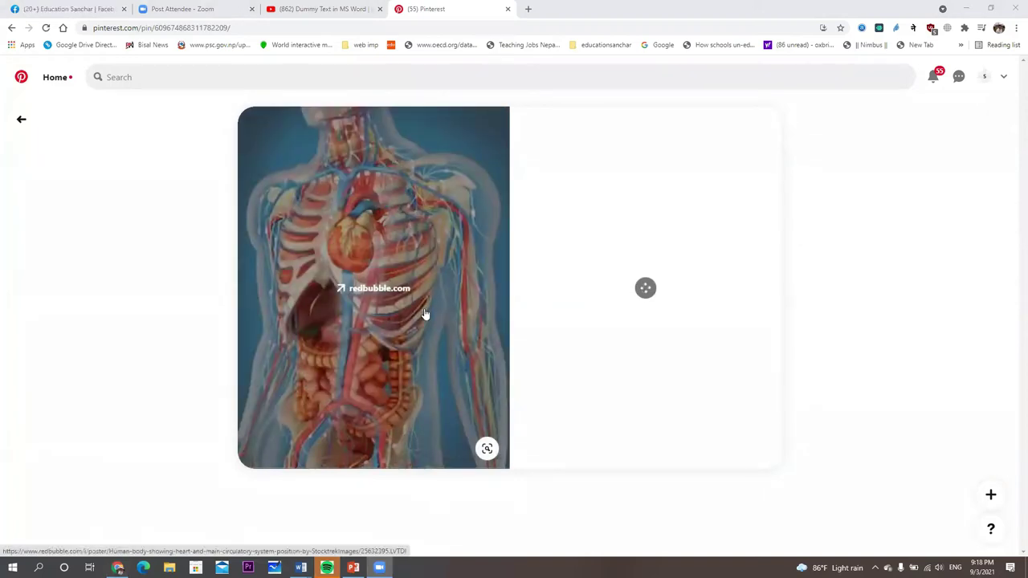
left_click(426, 313)
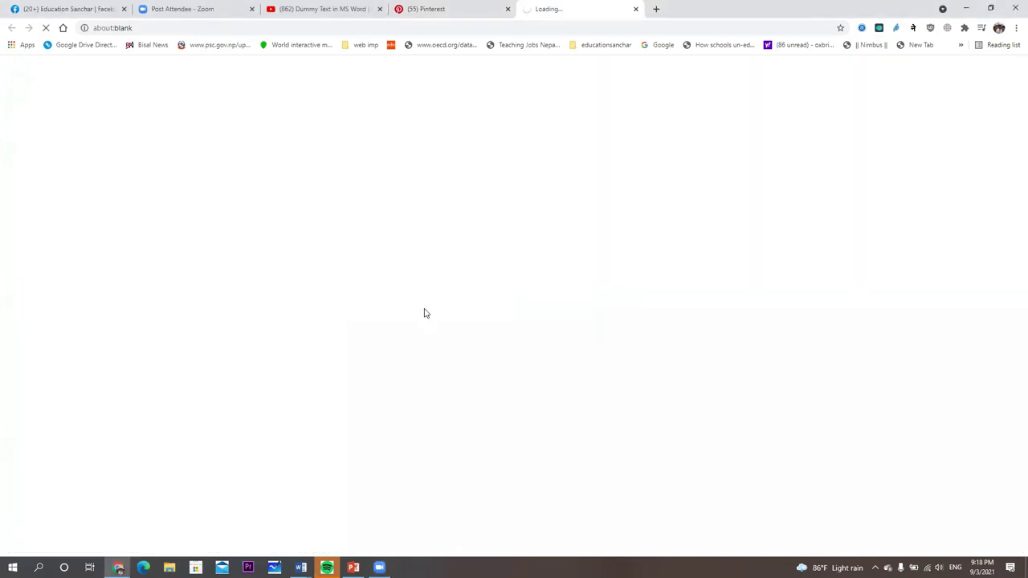
left_click(471, 8)
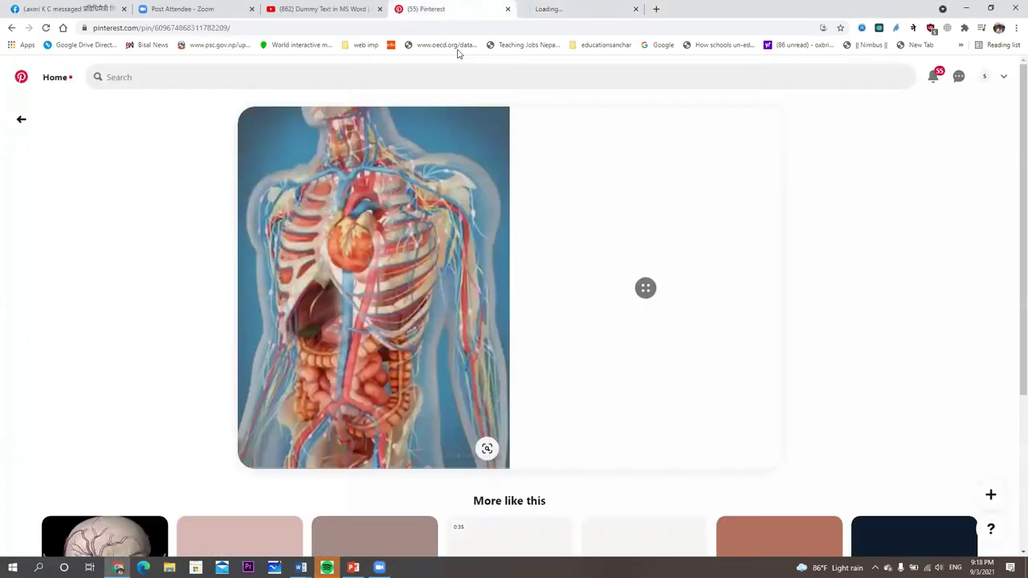
Download the anatomy pin's image as a JPG from its options menu
scroll(482, 313, "down", 3)
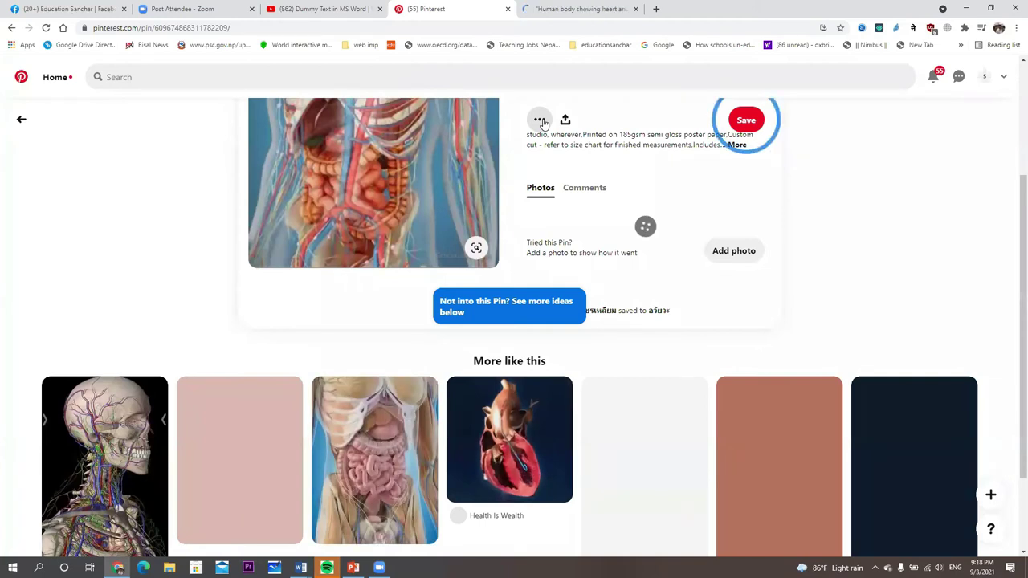
left_click(541, 121)
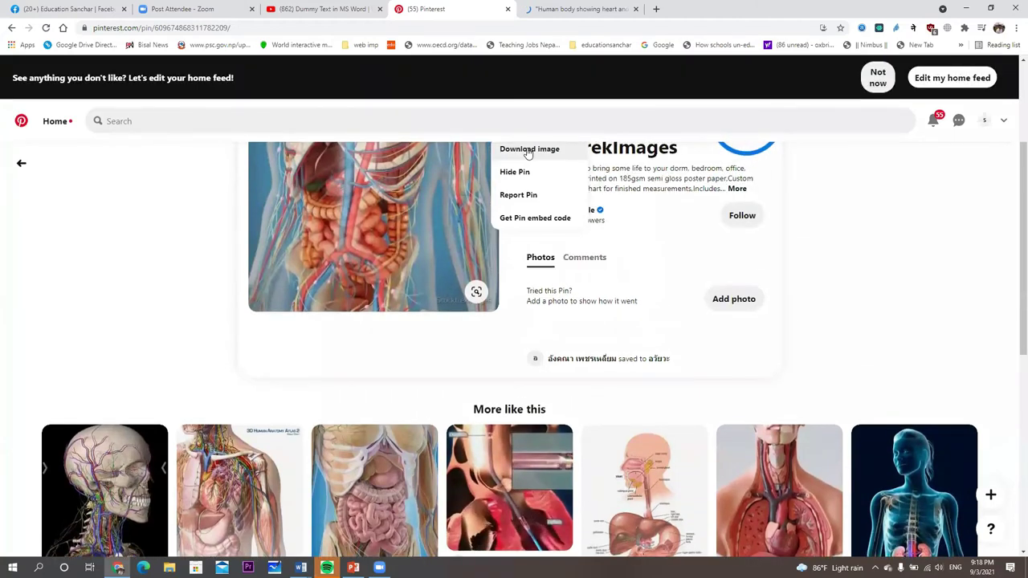
left_click(527, 150)
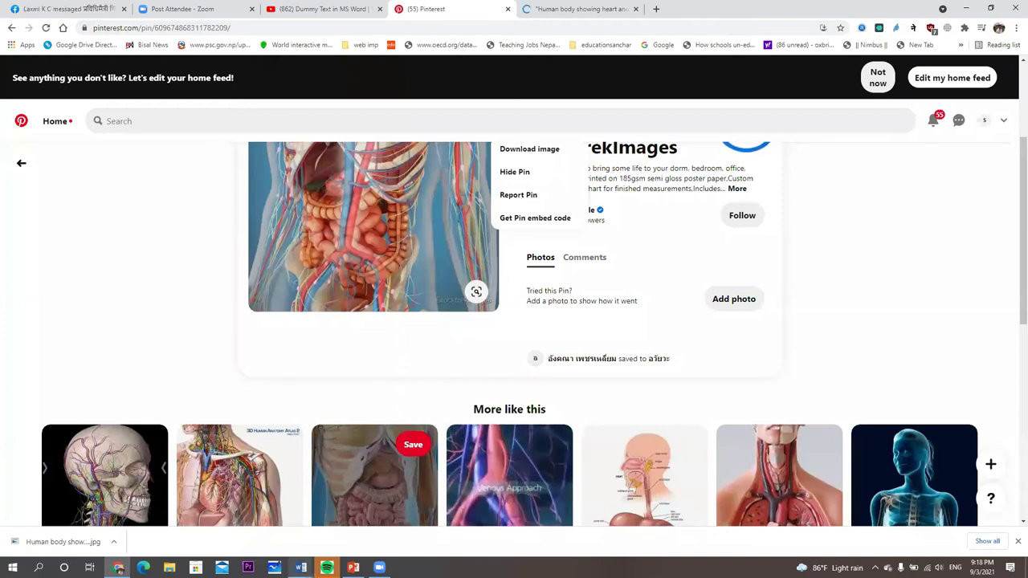
mouse_move(300, 568)
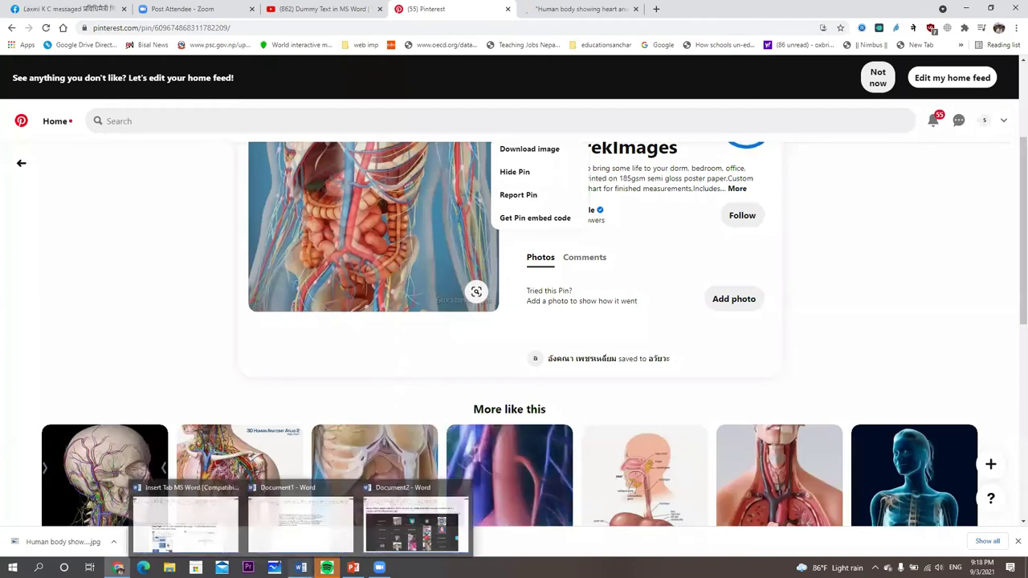
Back in Word, add an empty paragraph after the one ending 'theme.'
left_click(399, 525)
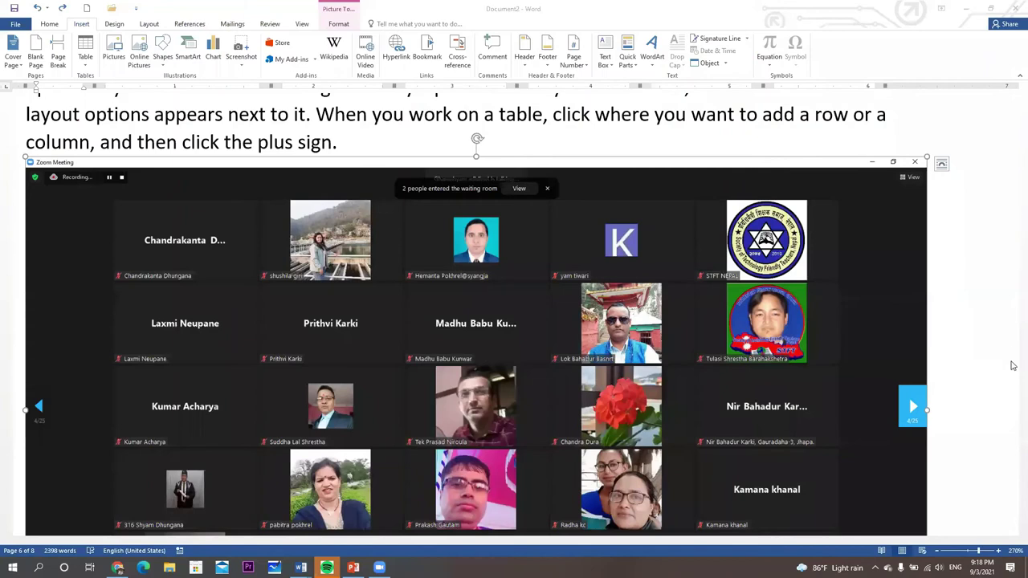
left_click_drag(1023, 397, 1012, 446)
scroll(461, 454, "down", 1)
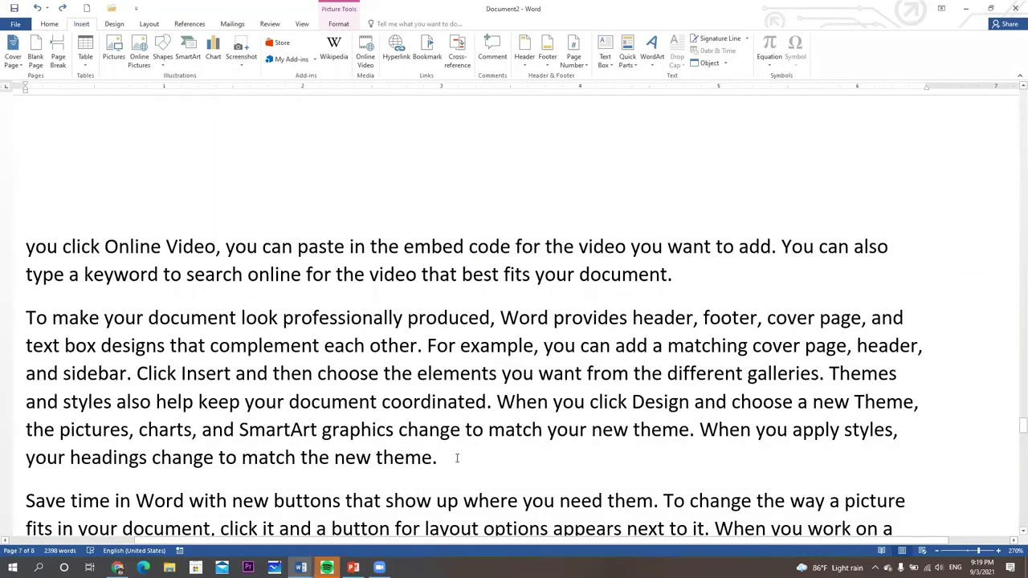
left_click(456, 457)
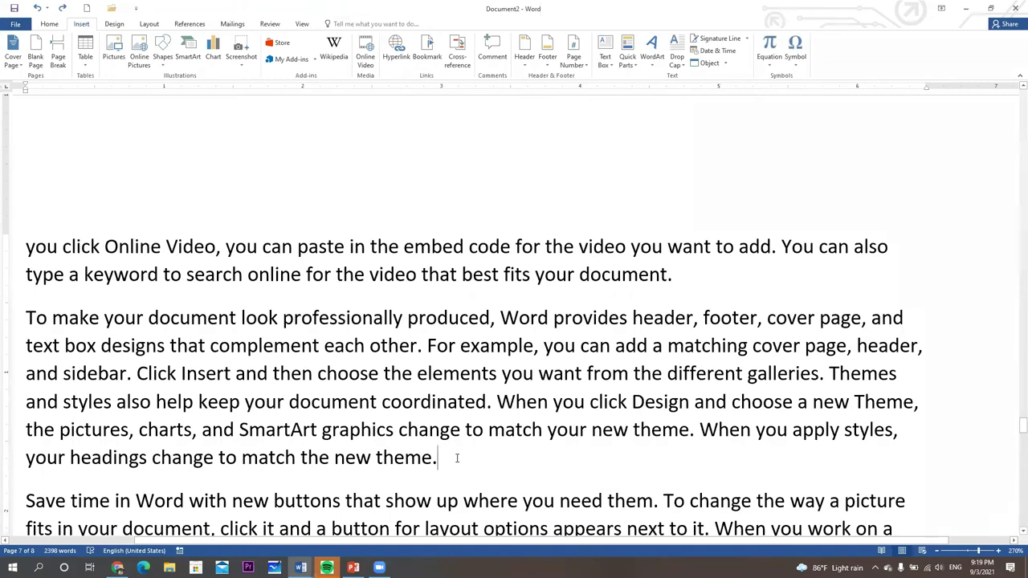
key("Return")
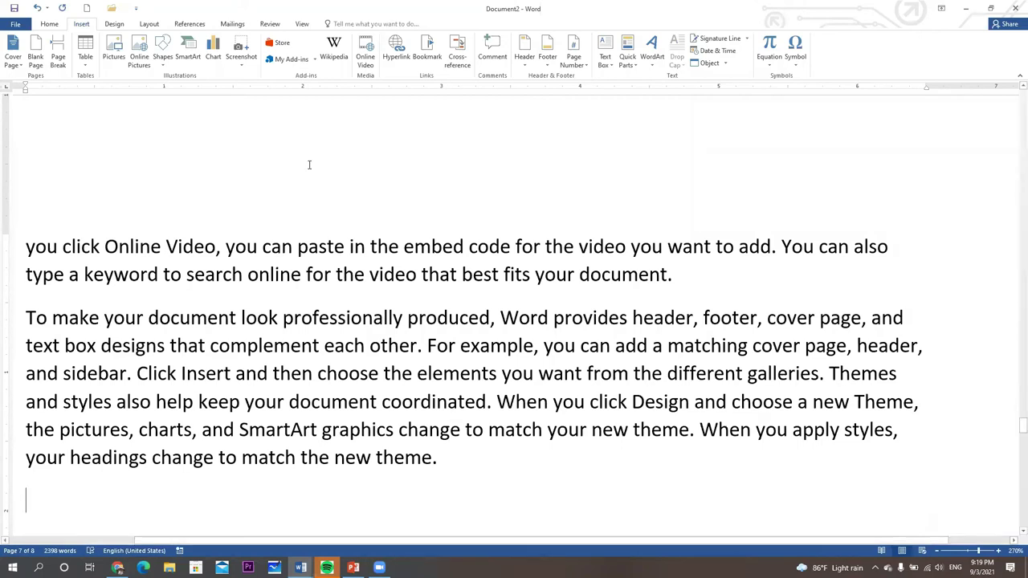
Choose the human body circulatory system image from Downloads in the Insert Picture dialog
left_click(118, 50)
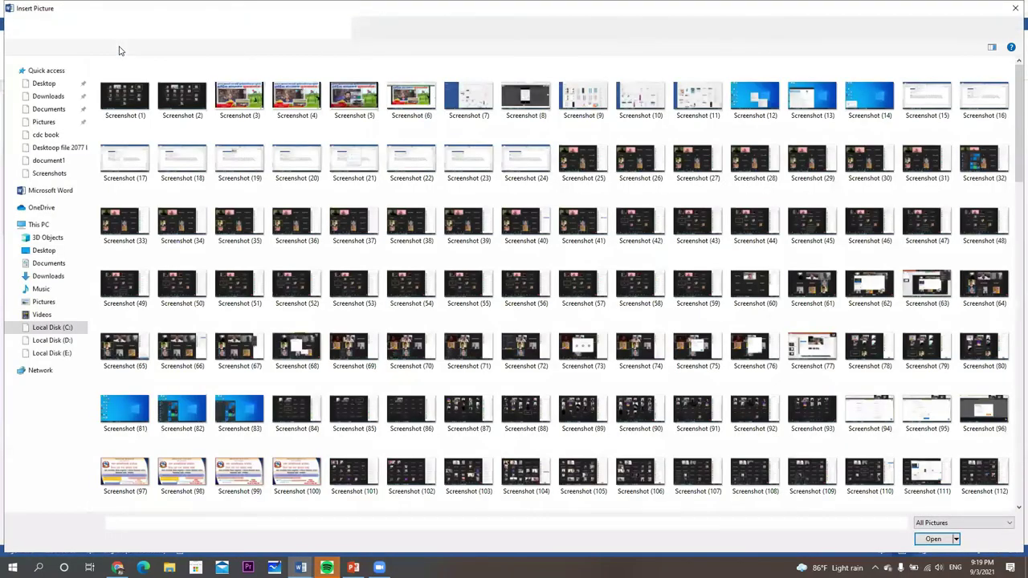
left_click(46, 97)
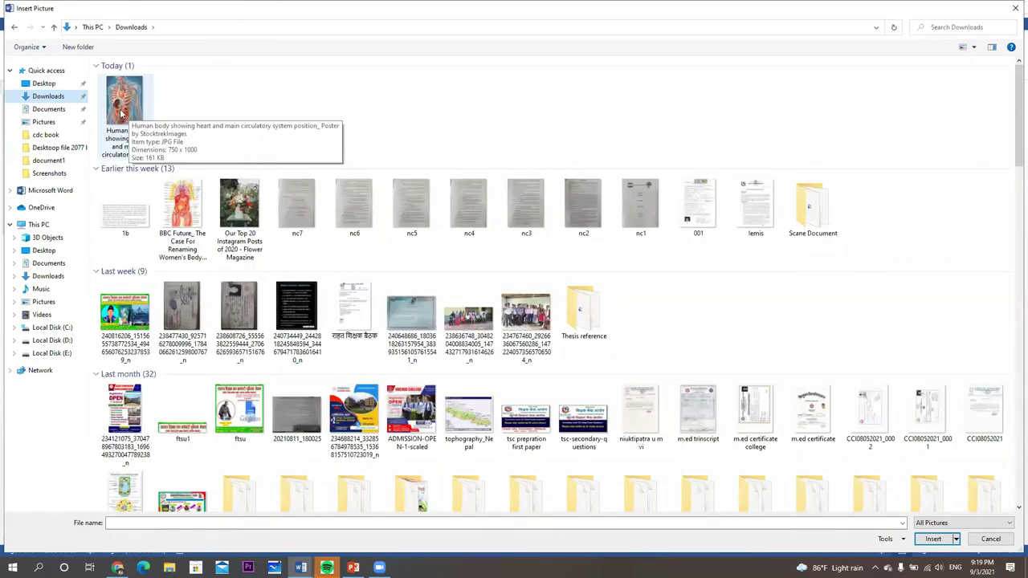
left_click(120, 113)
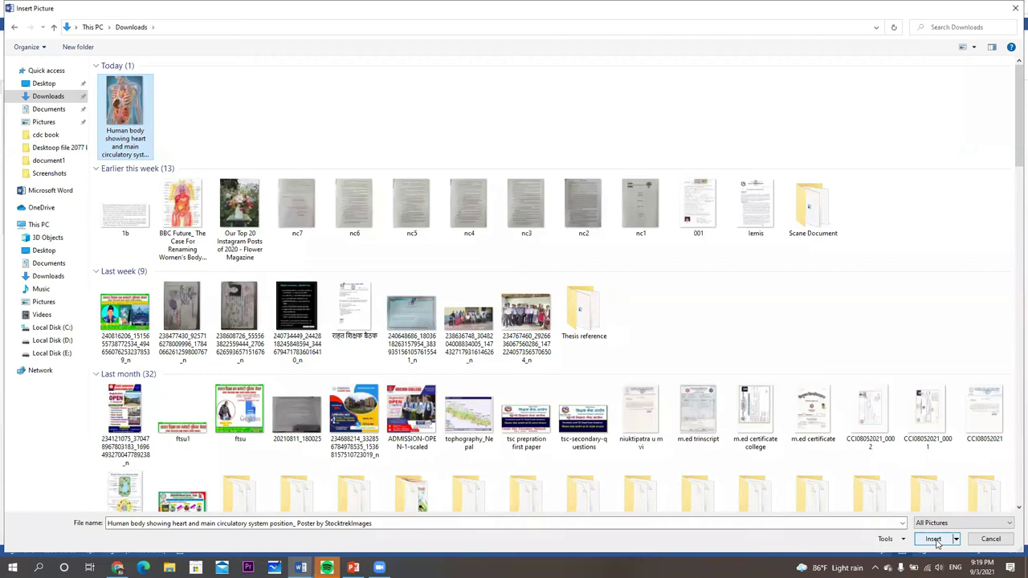
Insert the human body circulatory picture into the document
left_click(934, 539)
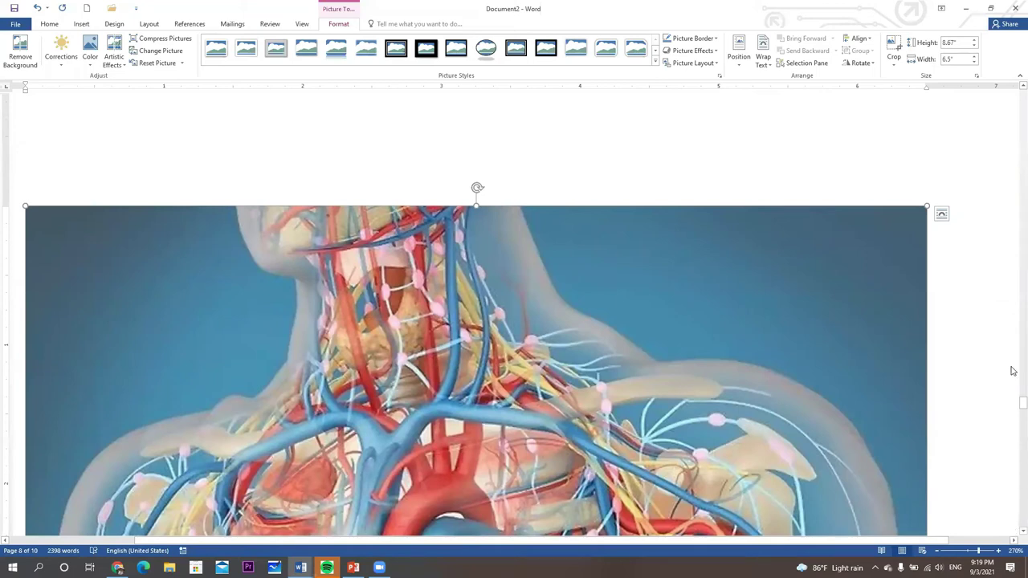
left_click_drag(1012, 407, 1013, 432)
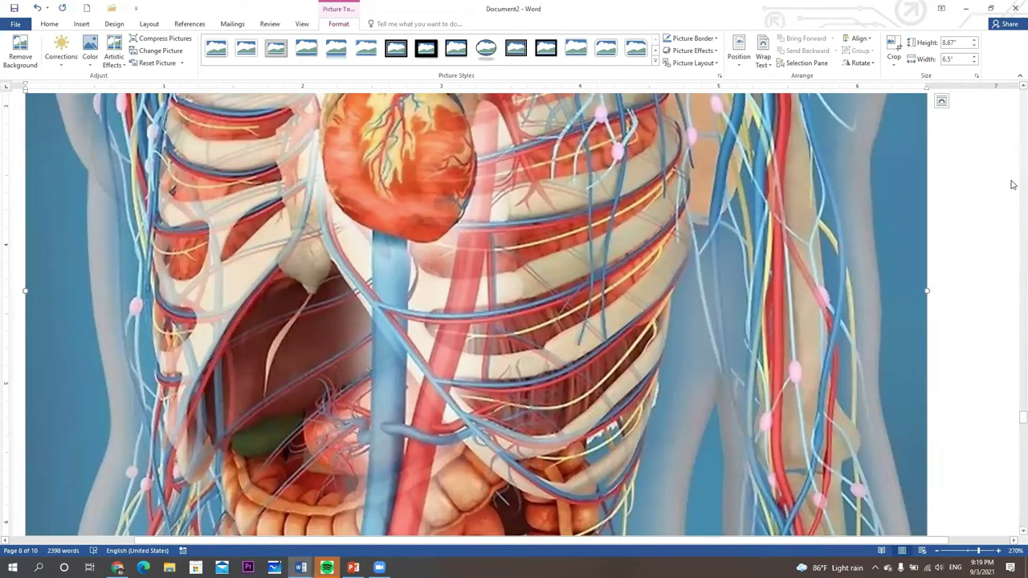
scroll(1012, 90, "up", 2)
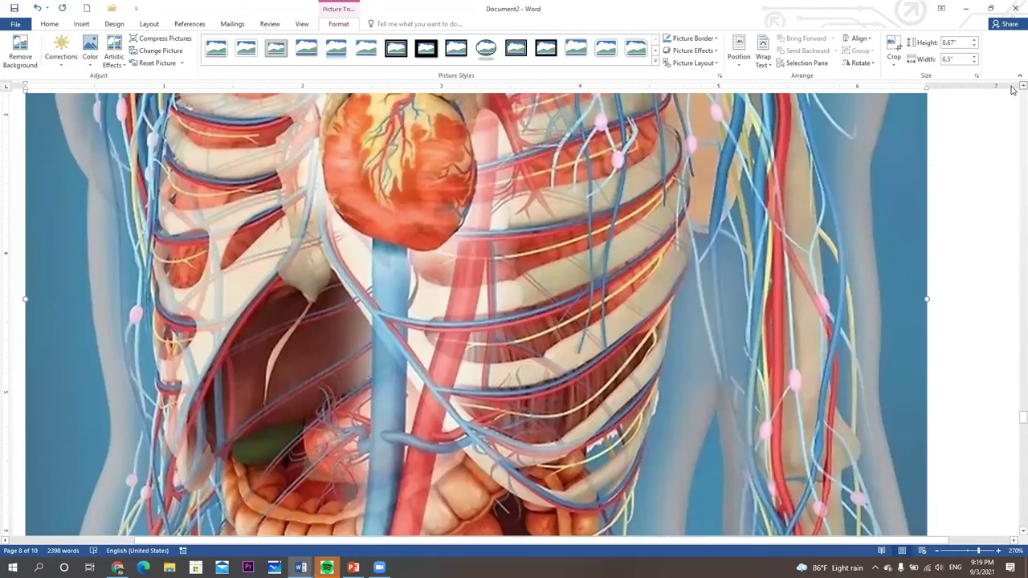
scroll(1013, 90, "up", 1)
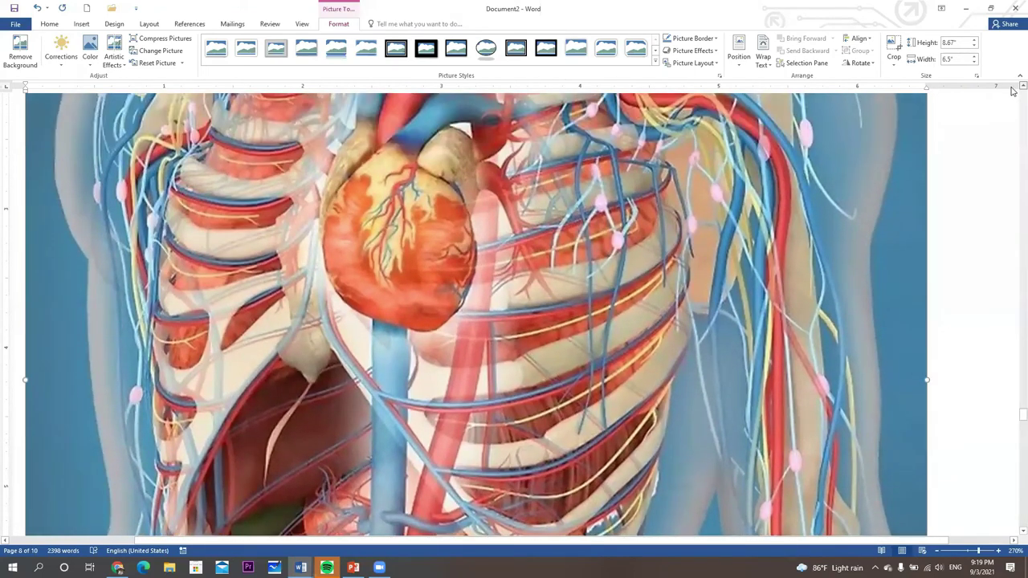
scroll(1013, 90, "up", 3)
scroll(1013, 90, "up", 5)
scroll(1013, 90, "up", 3)
scroll(1012, 90, "up", 2)
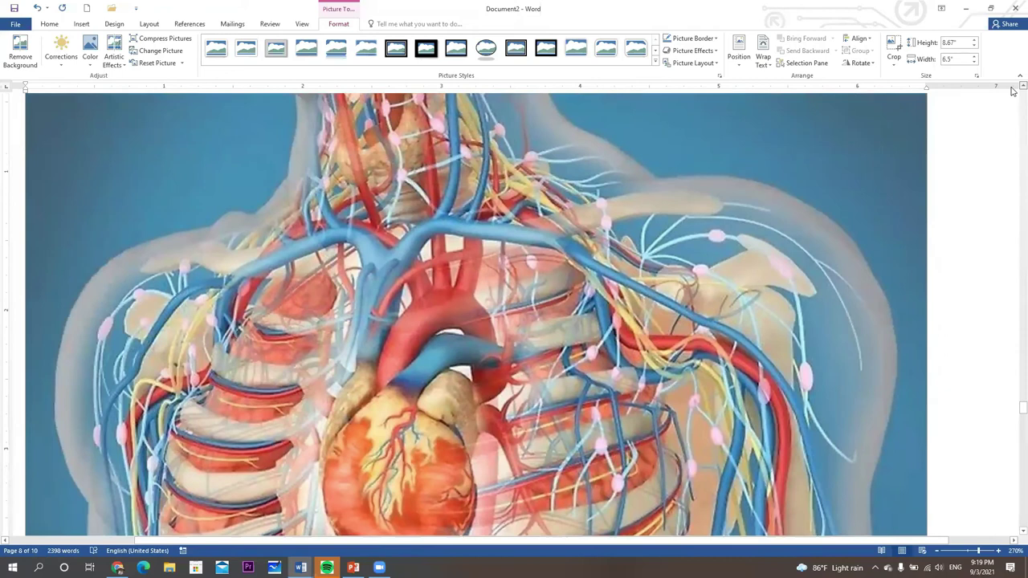
scroll(1012, 89, "up", 3)
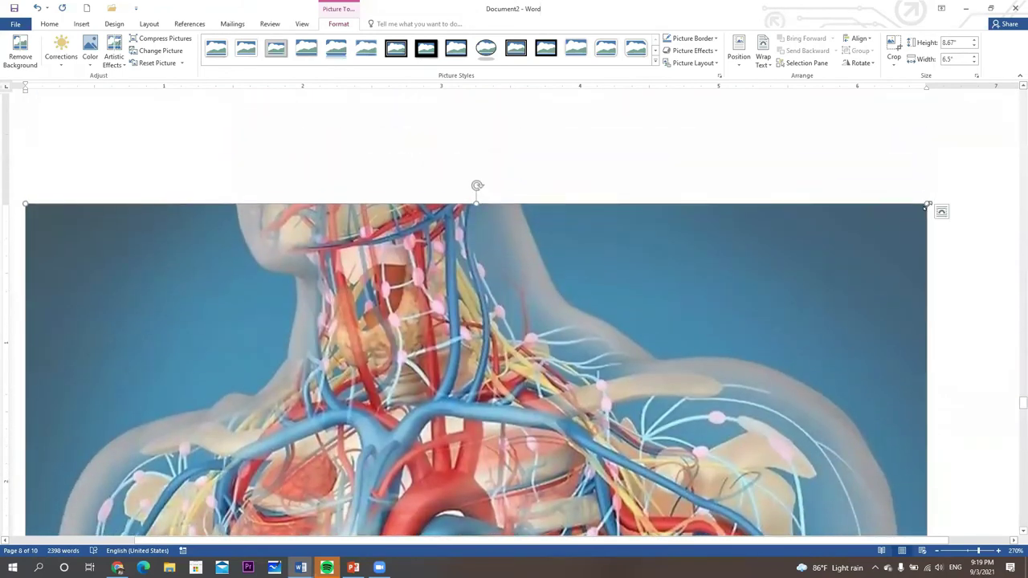
Drag the picture's corner handle inward to shrink it to about 4.74 by 3.55 inches
left_click_drag(928, 206, 734, 354)
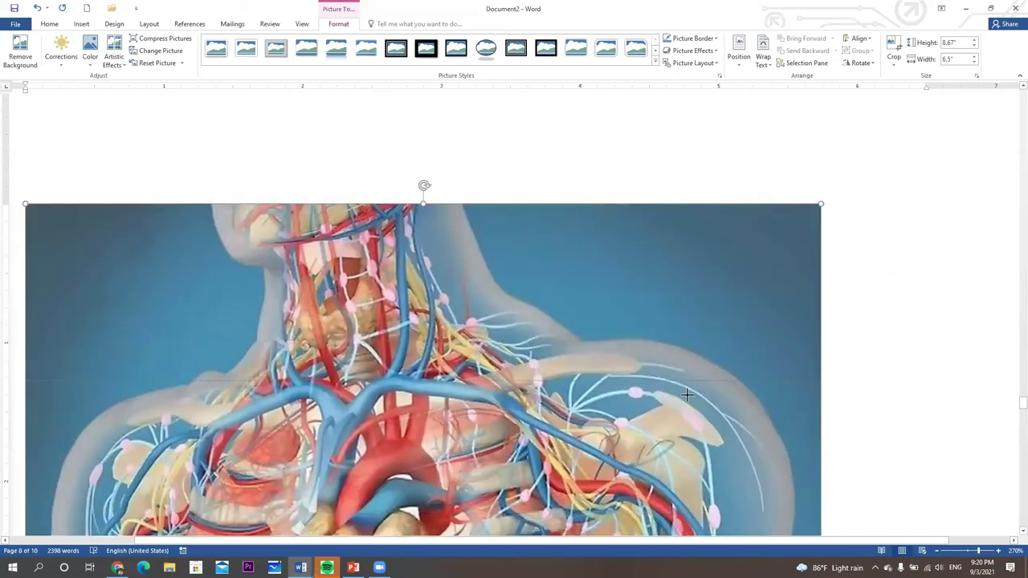
mouse_move(735, 354)
left_mouse_down()
mouse_move(598, 411)
mouse_move(565, 411)
left_mouse_up()
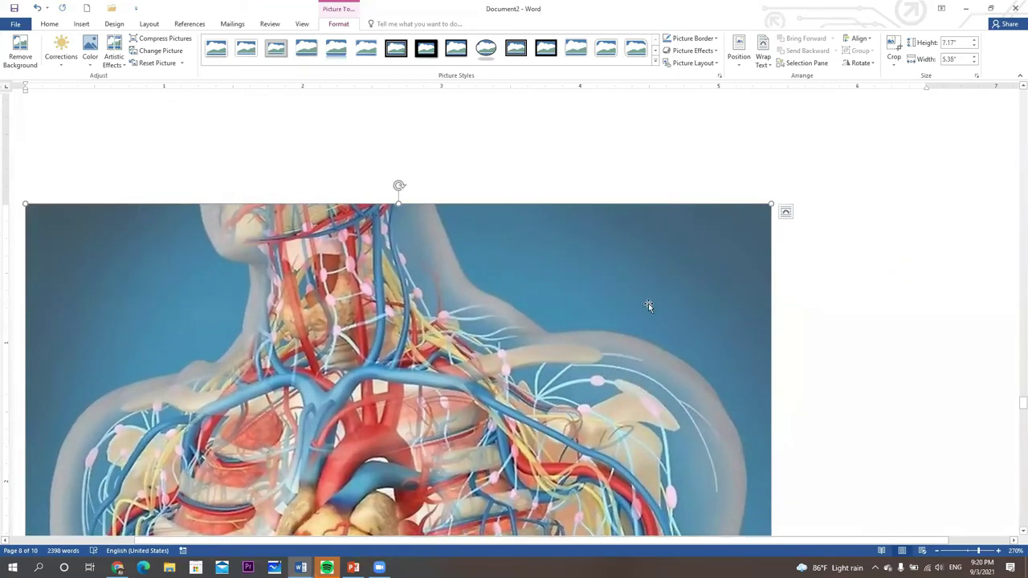
left_click_drag(770, 205, 564, 358)
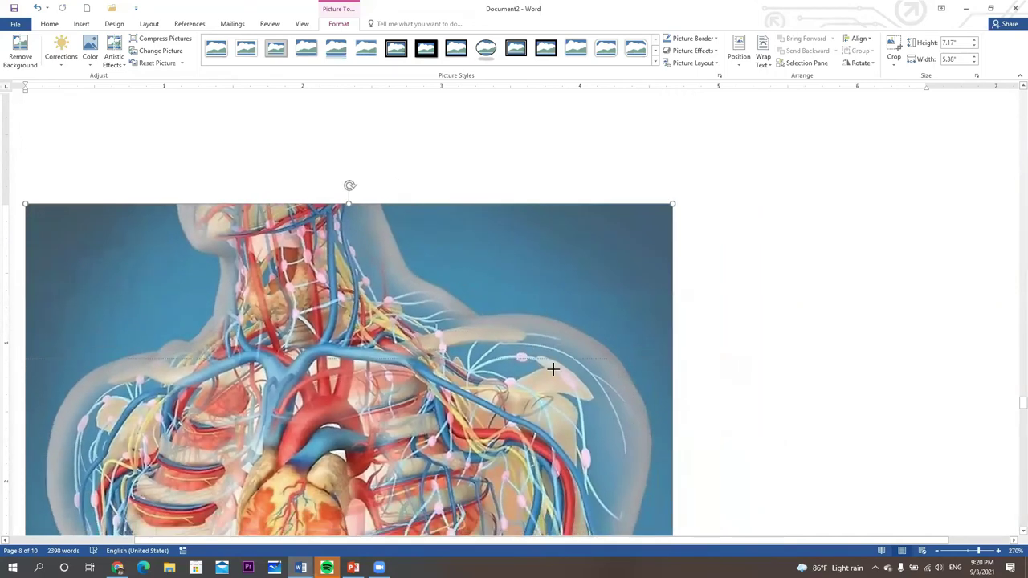
left_click_drag(564, 359, 551, 372)
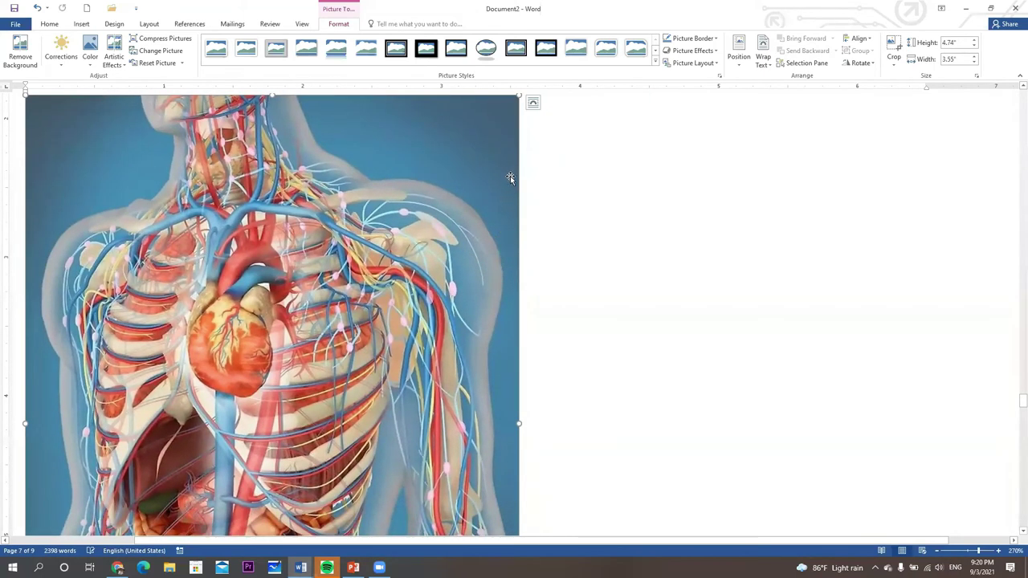
Resize the anatomy picture to 1.61 by 1.21 inches and drop it into the 'Save time in Word' paragraph
left_click_drag(518, 97, 341, 277)
left_click_drag(342, 277, 291, 284)
left_click_drag(368, 103, 233, 273)
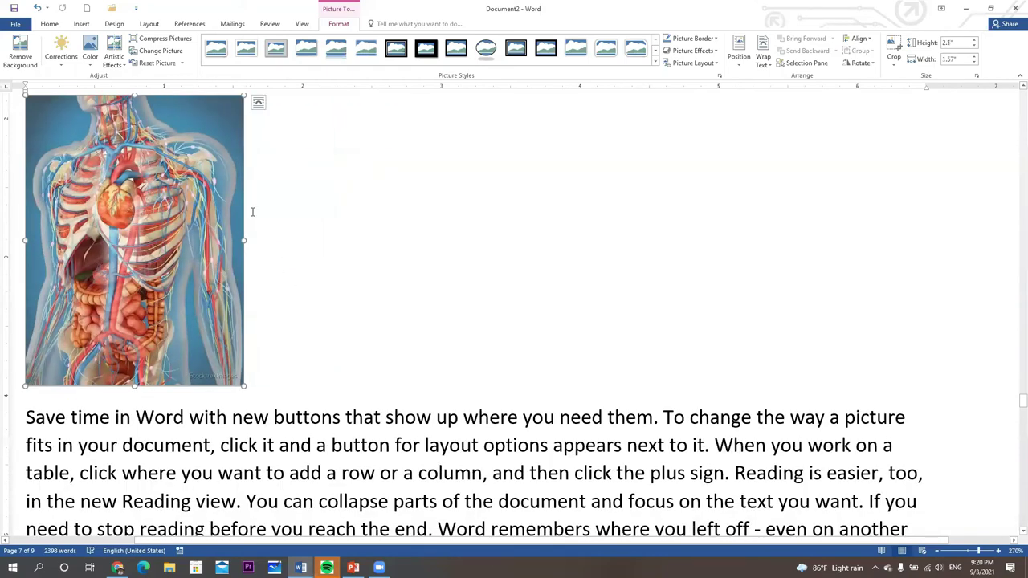
left_click_drag(241, 95, 192, 176)
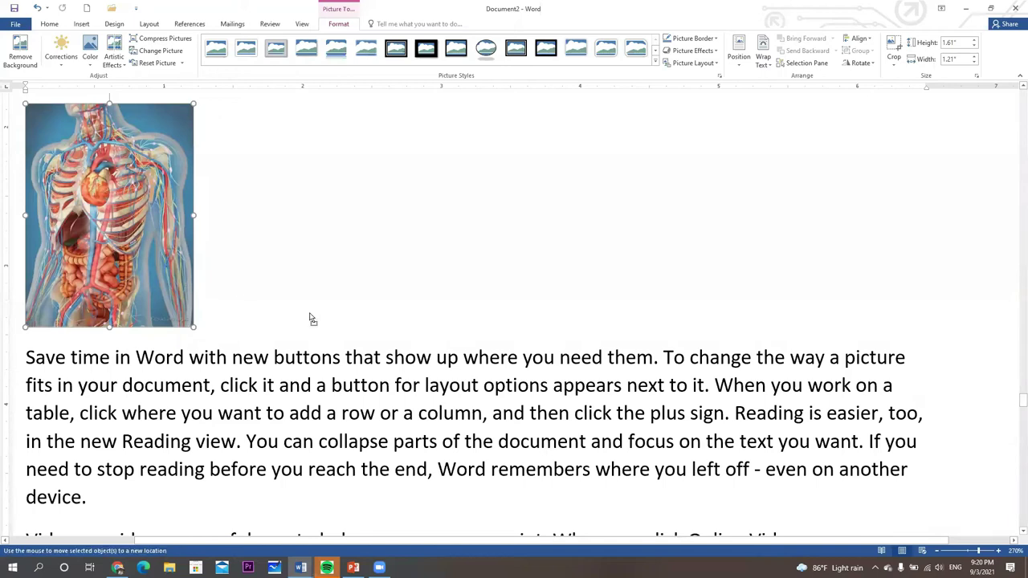
left_click_drag(125, 281, 143, 441)
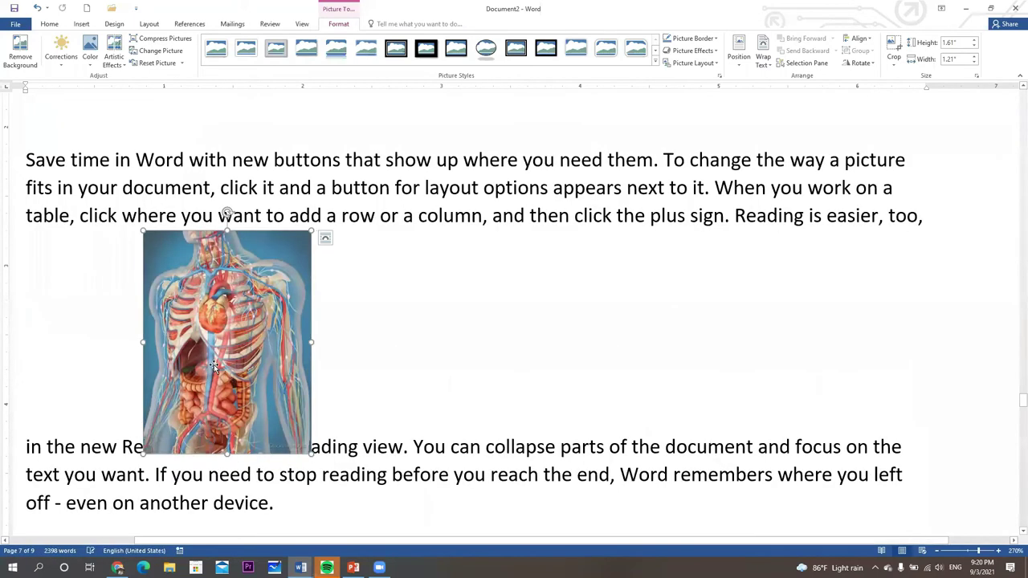
mouse_move(213, 364)
left_mouse_down()
mouse_move(172, 175)
mouse_move(111, 287)
mouse_move(348, 283)
left_mouse_up()
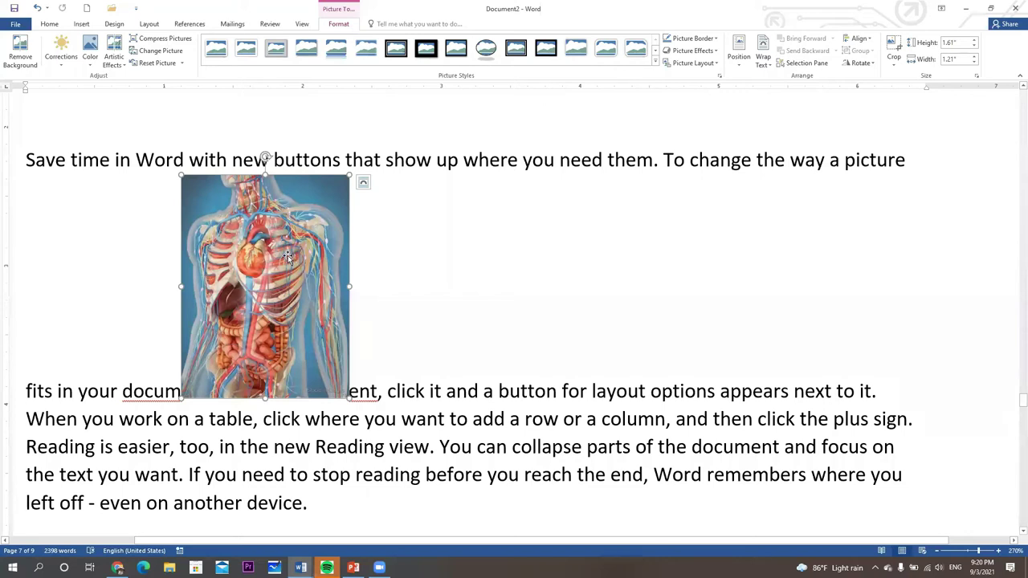
Move the anatomy picture to sit just after 'click it' in the paragraph
left_click(768, 64)
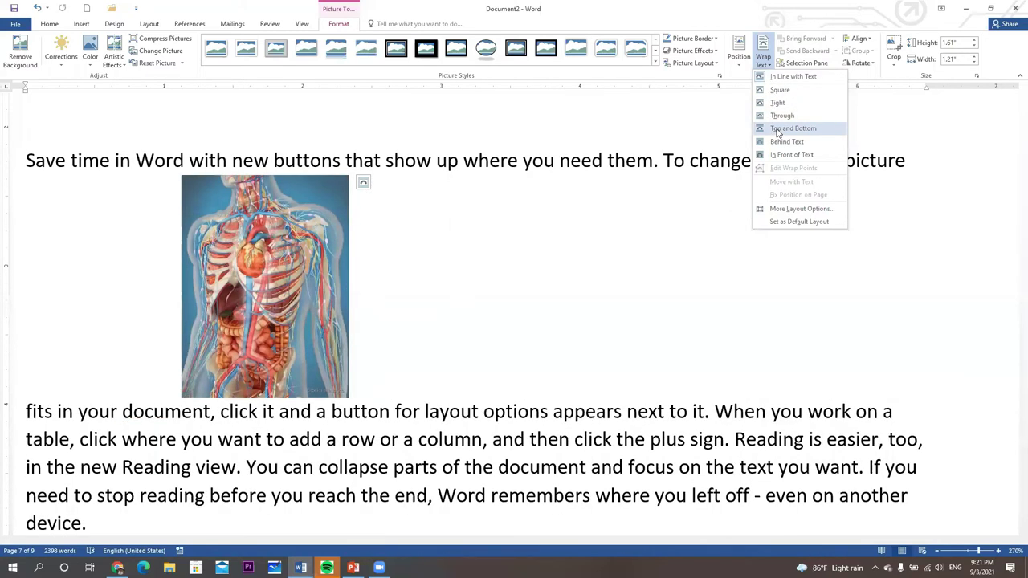
left_click(740, 60)
left_click(740, 61)
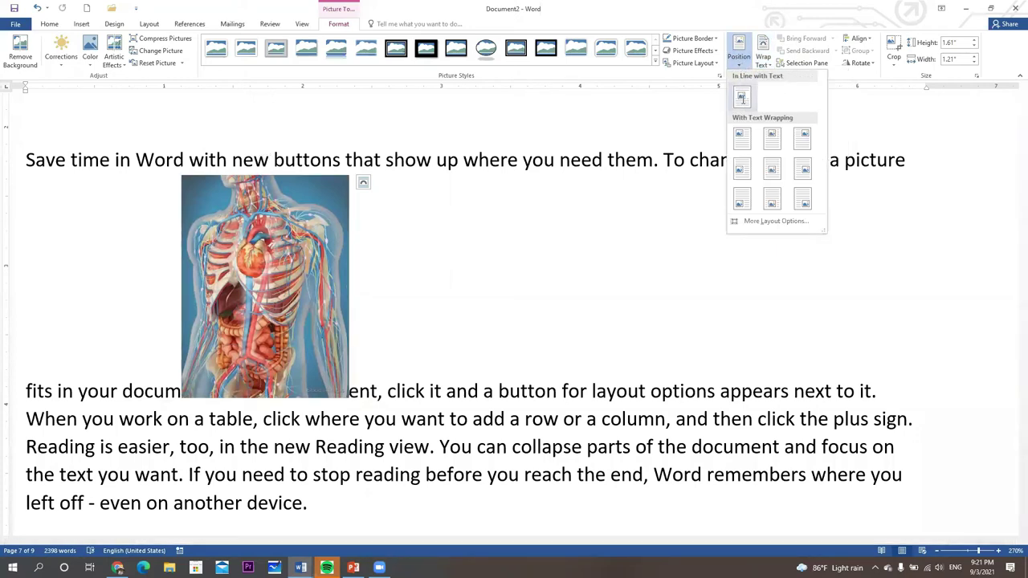
left_click(742, 97)
left_click_drag(251, 249, 477, 264)
left_click(408, 271)
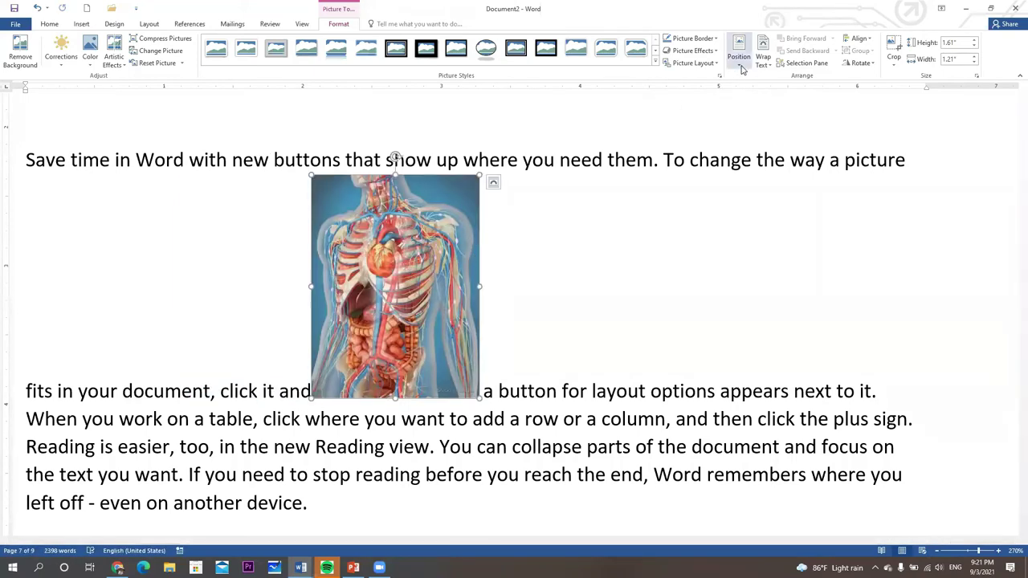
left_click(767, 70)
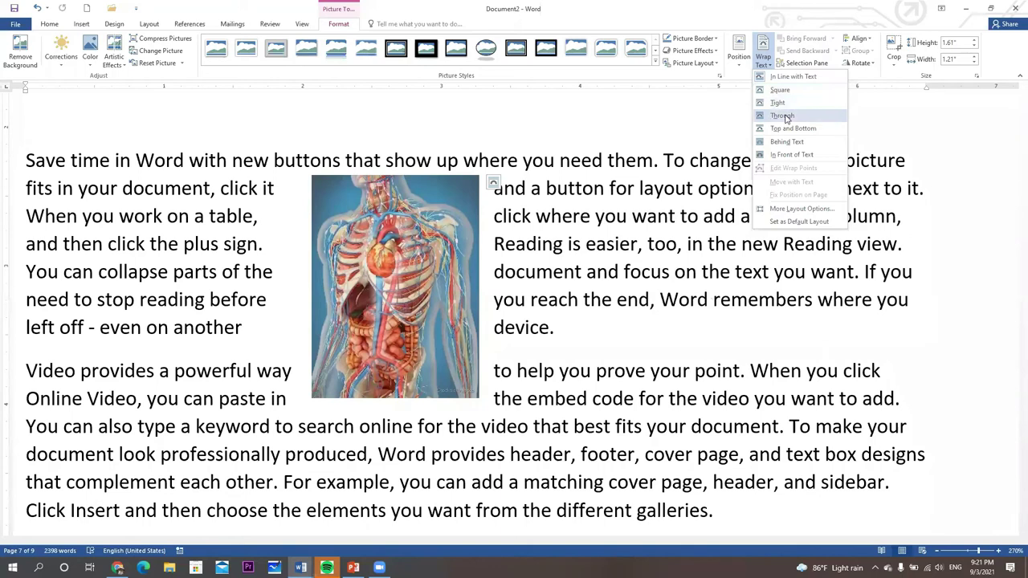
Set Through text wrapping and nudge the picture into place with the arrow keys
left_click(782, 115)
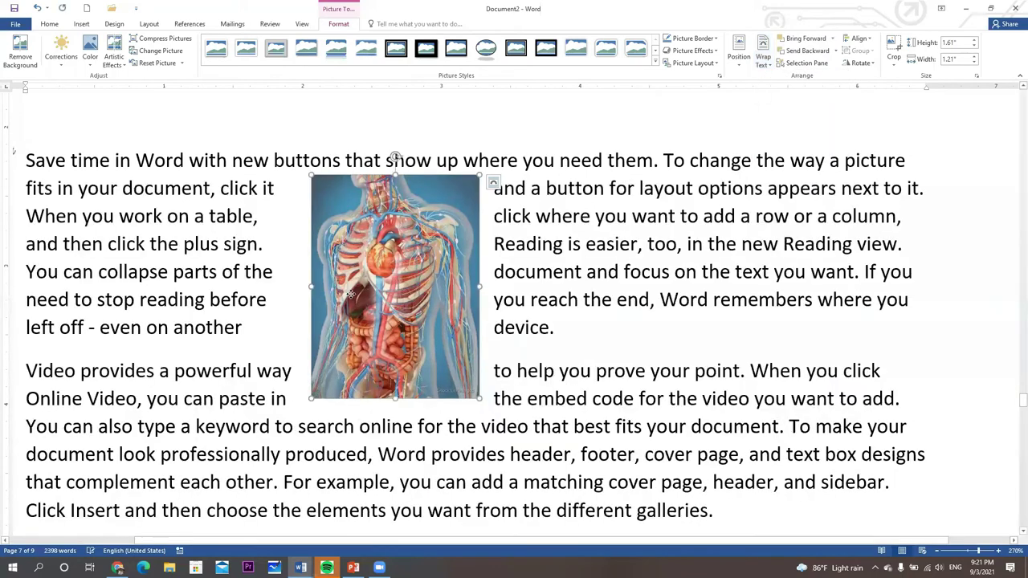
key("Left")
key("Left")
key("Left")
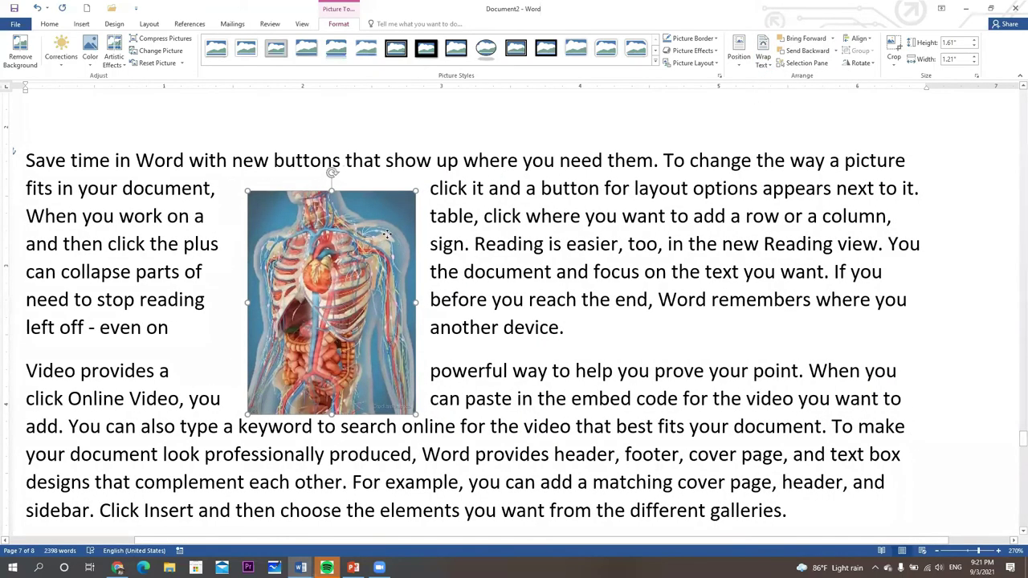
key("Left")
key("Left")
key("Left")
key("Right")
key("Right")
key("Right")
key("Right")
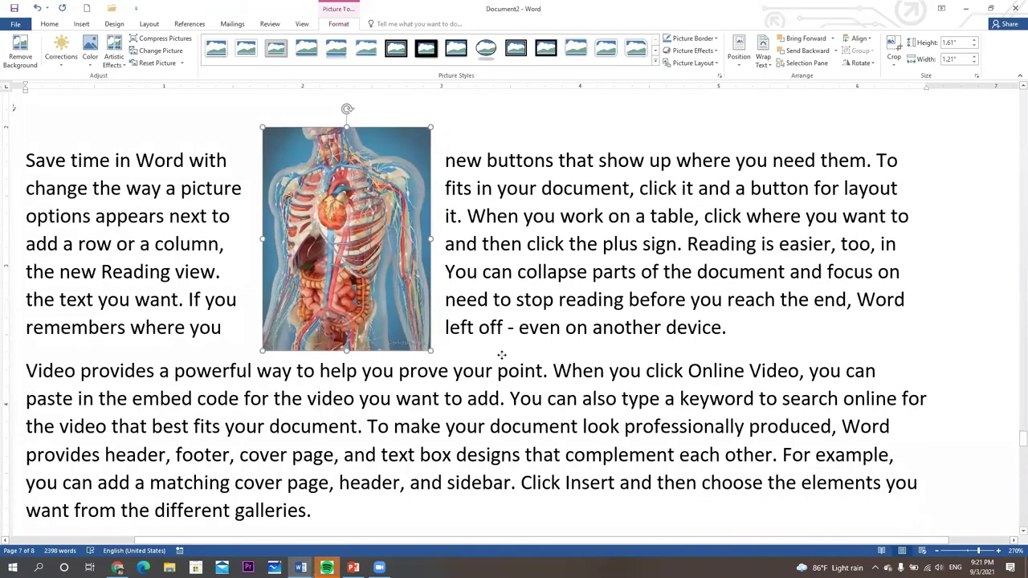
key("Right")
key("Right")
key("Right")
key("Down")
key("Down")
key("Down")
key("Left")
key("Left")
key("Left")
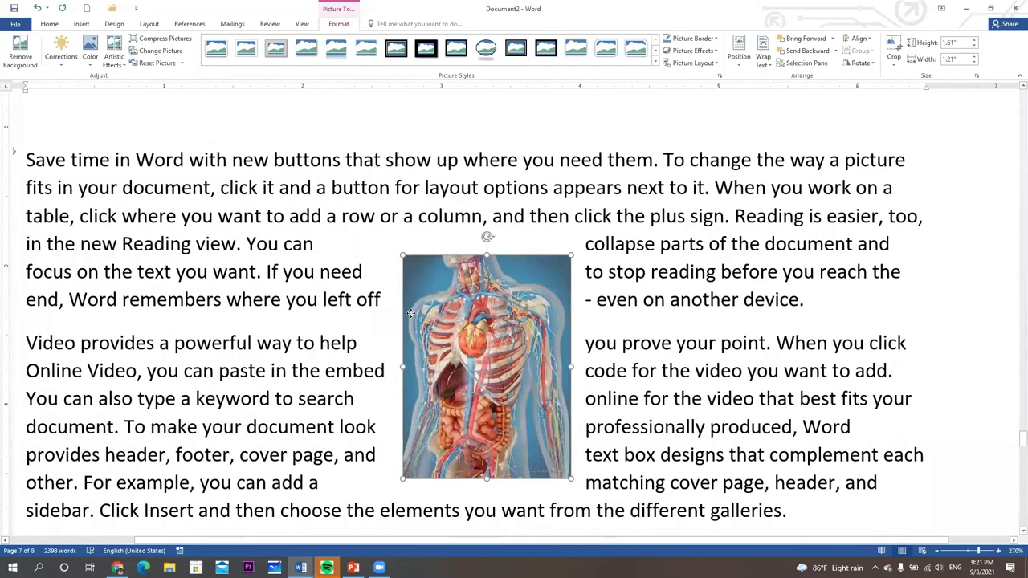
key("Left")
key("Left")
key("Left")
key("Up")
key("Up")
key("Left")
key("Left")
key("Up")
key("Up")
key("Left")
key("Left")
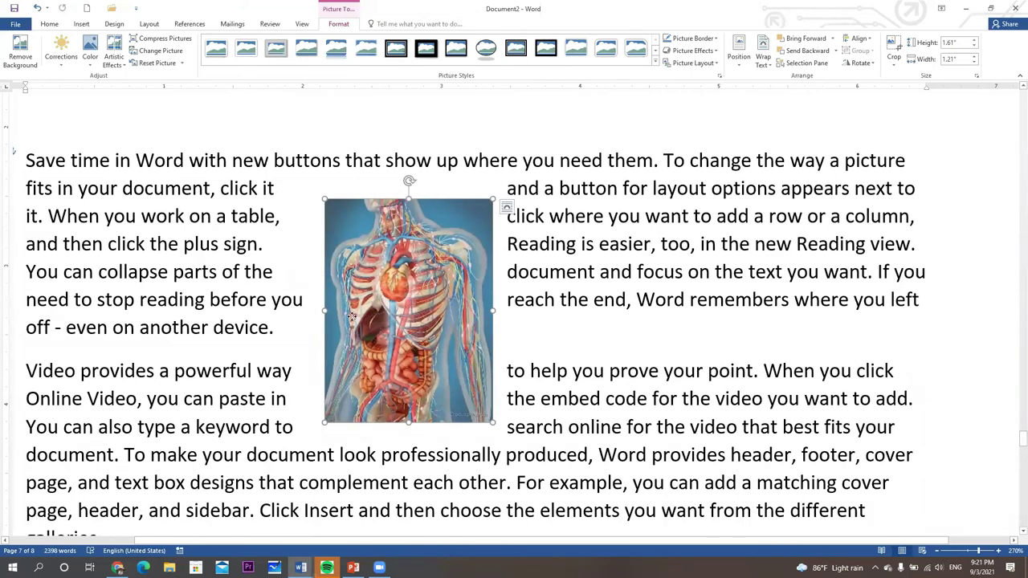
key("Left")
key("Left")
key("Left")
key("Left")
key("Left")
key("Left")
key("Left")
key("Left")
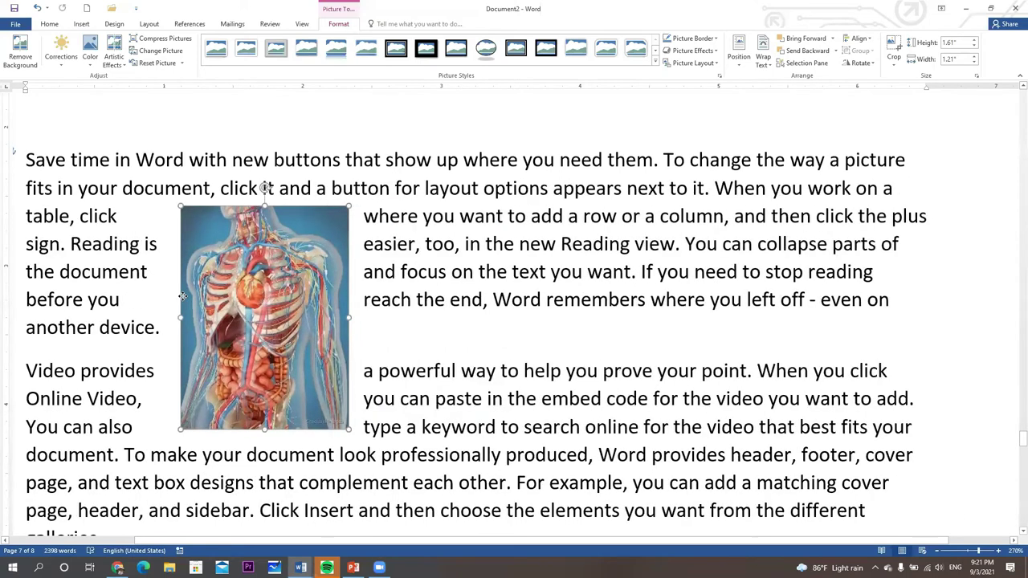
key("Left")
key("Left")
key("Left")
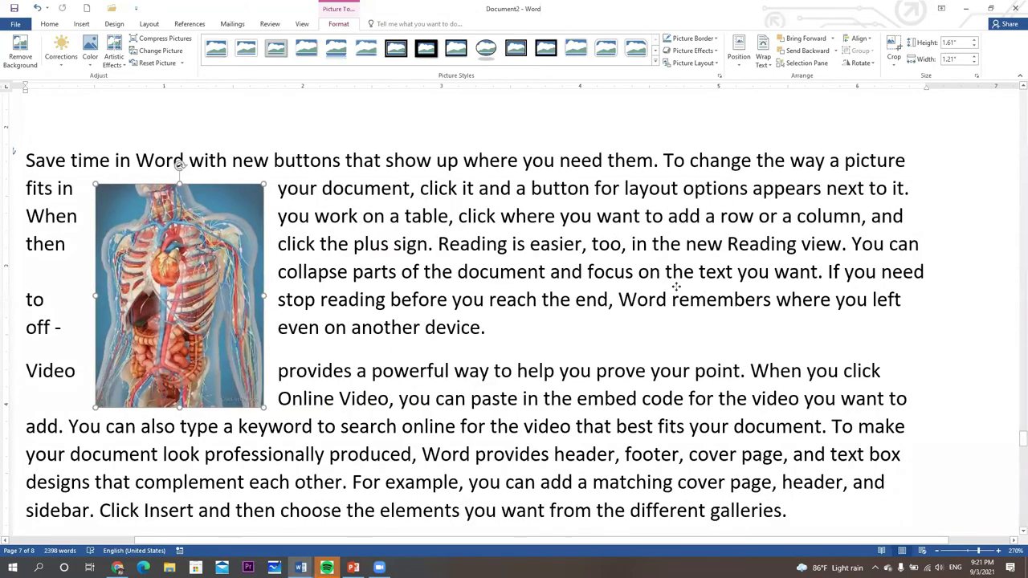
left_click_drag(664, 289, 673, 288)
key("Left")
key("Left")
key("Left")
key("Left")
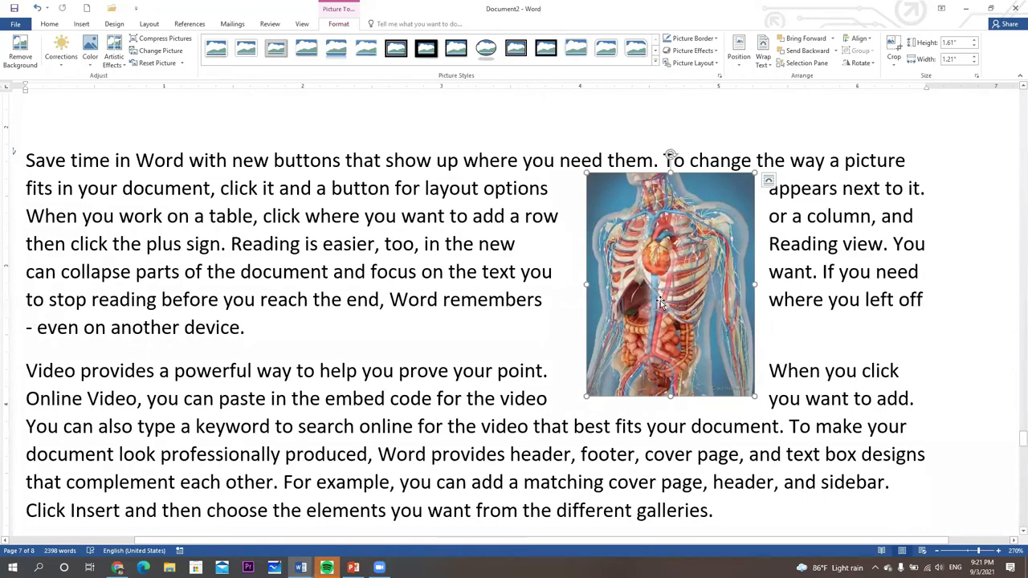
Move the picture left toward the middle and switch to Top and Bottom wrapping
left_click(769, 185)
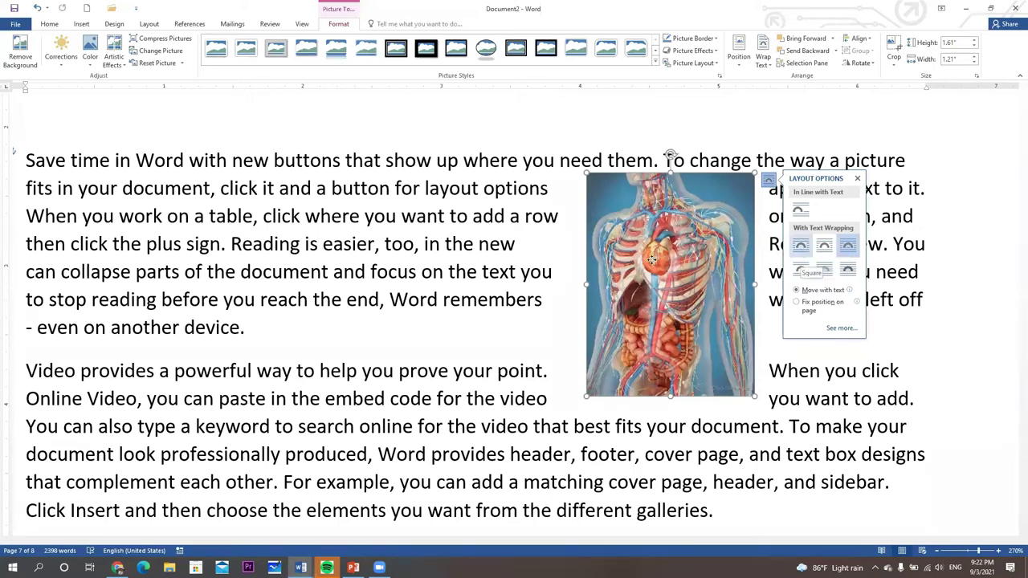
mouse_move(751, 252)
left_mouse_down()
mouse_move(562, 252)
mouse_move(591, 176)
left_mouse_up()
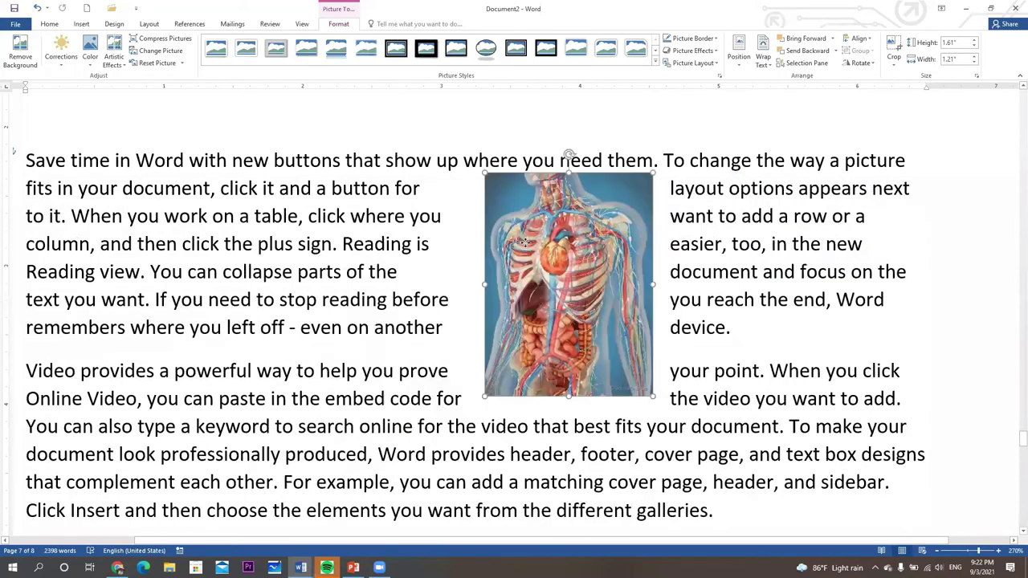
left_click_drag(591, 177, 587, 181)
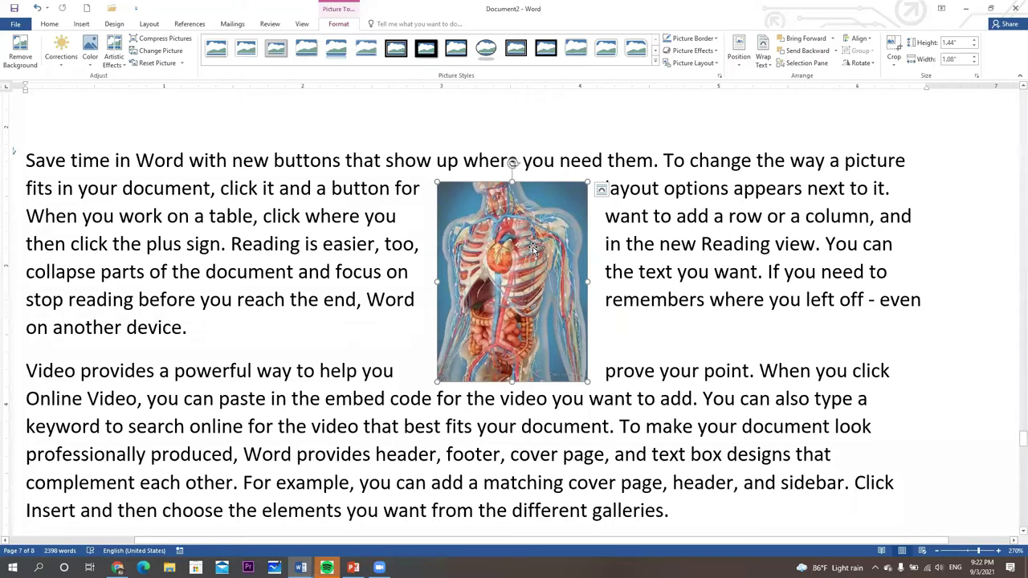
left_click(603, 193)
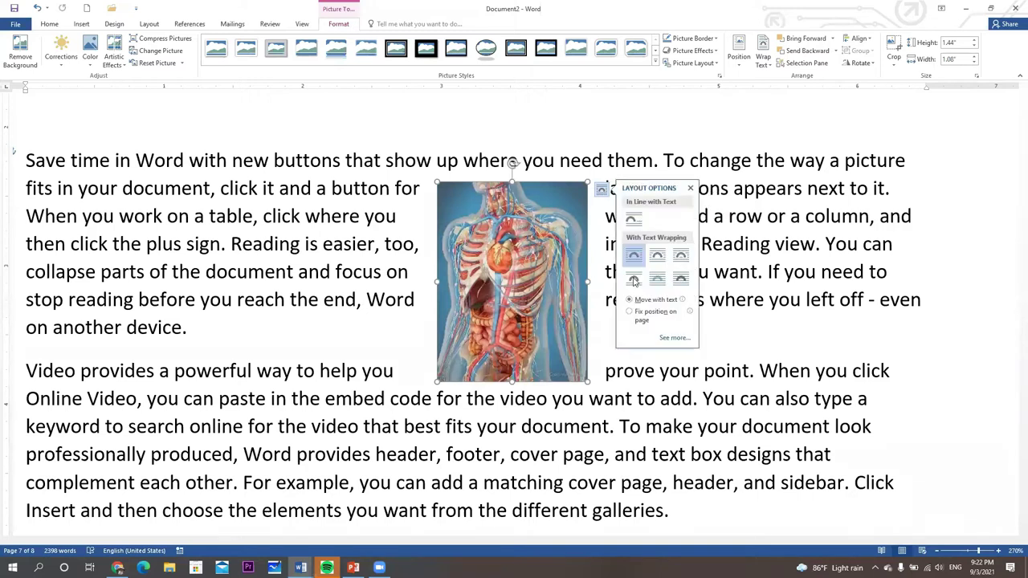
left_click(633, 281)
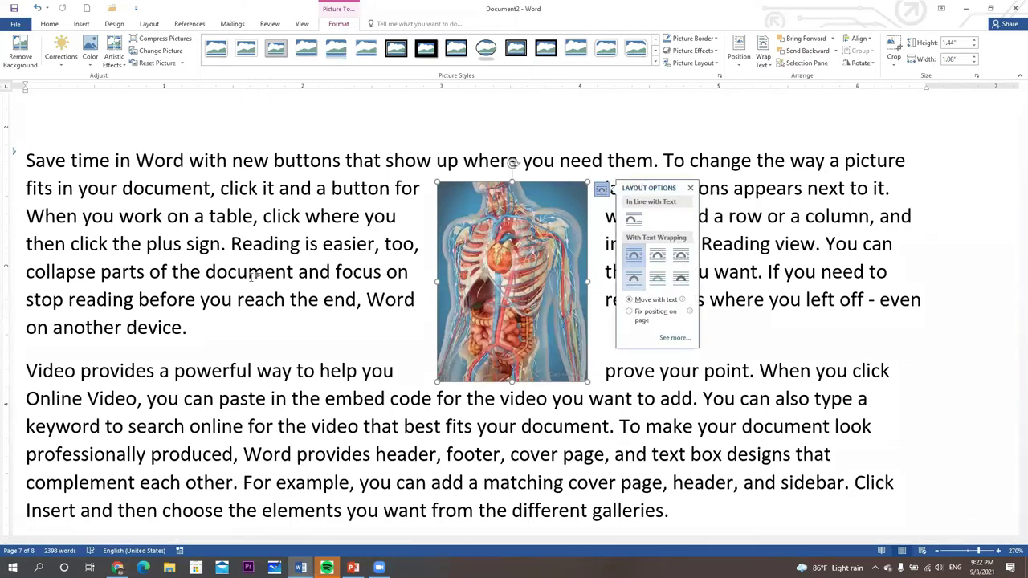
Reposition the anatomy picture and apply Tight text wrapping
left_click(764, 284)
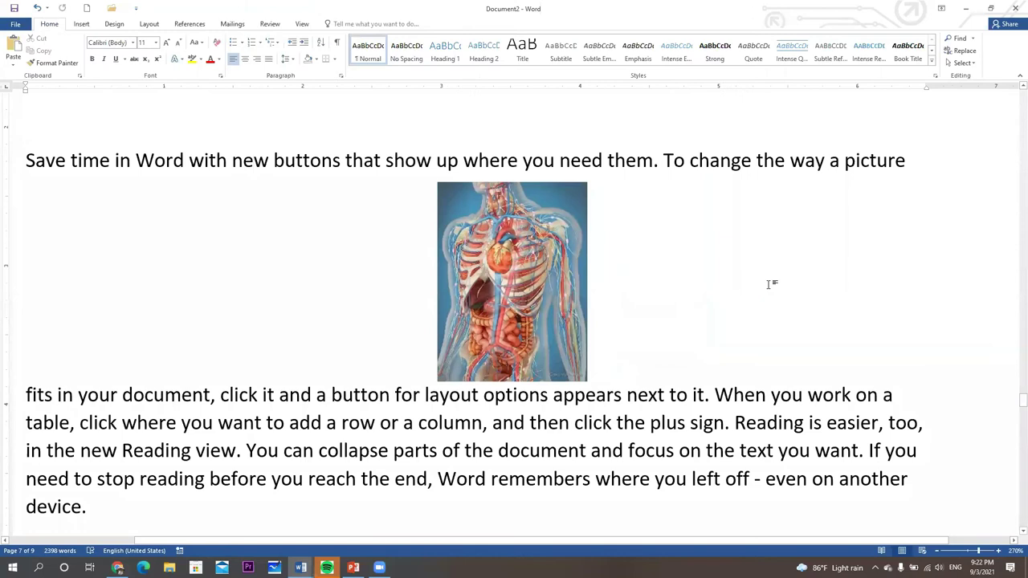
mouse_move(533, 297)
left_mouse_down()
mouse_move(310, 300)
mouse_move(658, 307)
left_mouse_up()
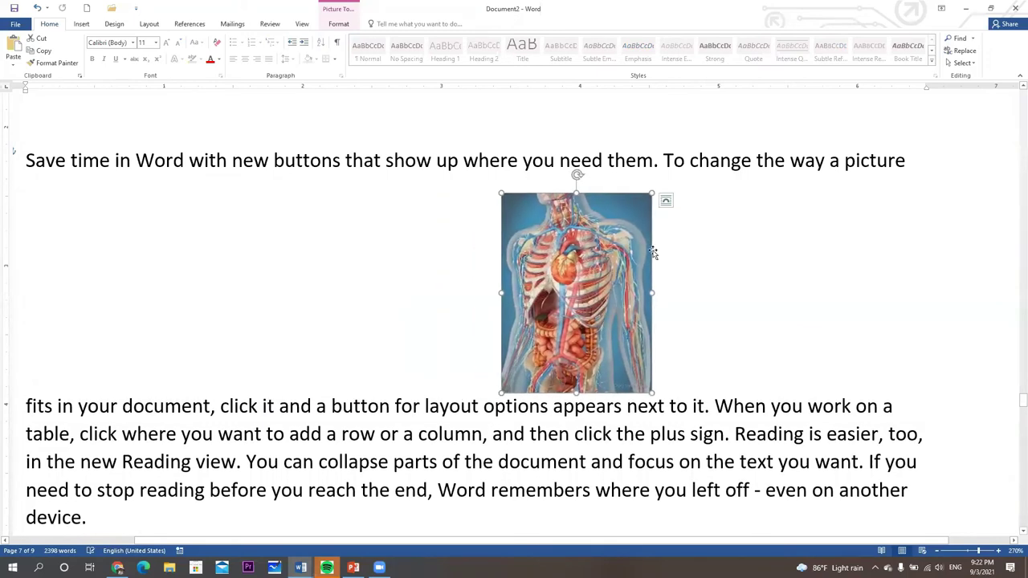
left_click(665, 203)
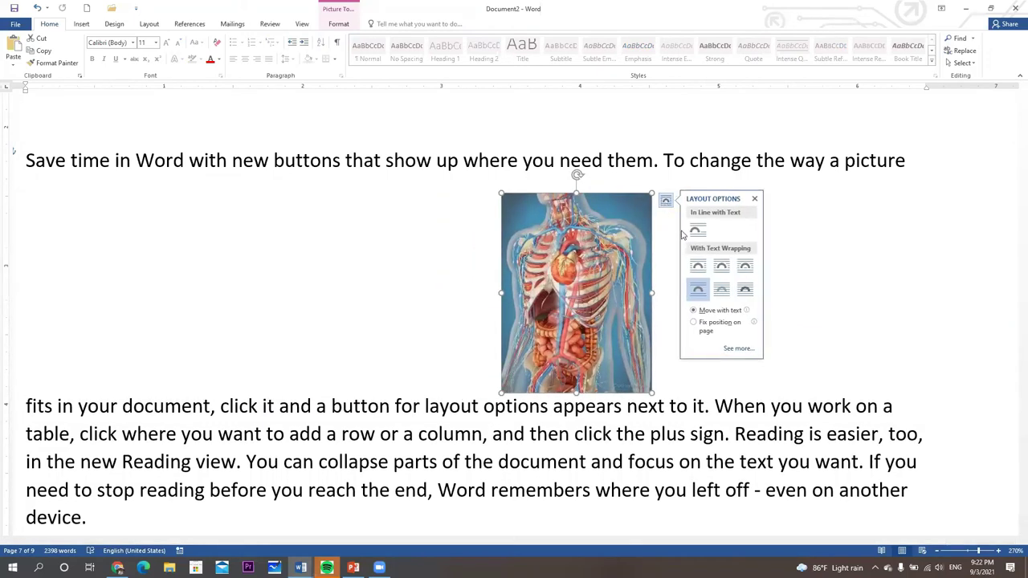
left_click(720, 270)
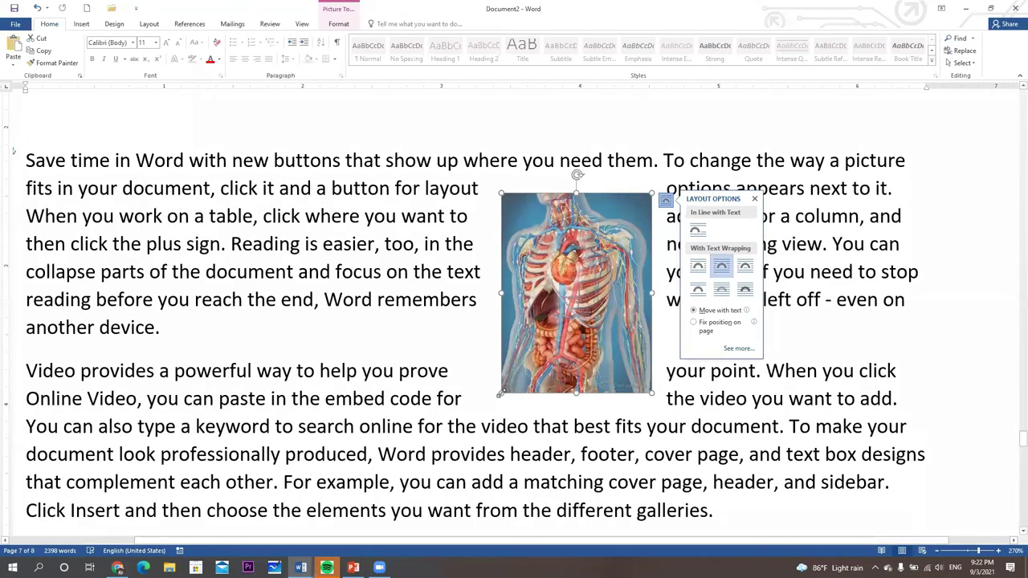
Enlarge the anatomy picture and shift it right of centre
left_click_drag(474, 415, 441, 449)
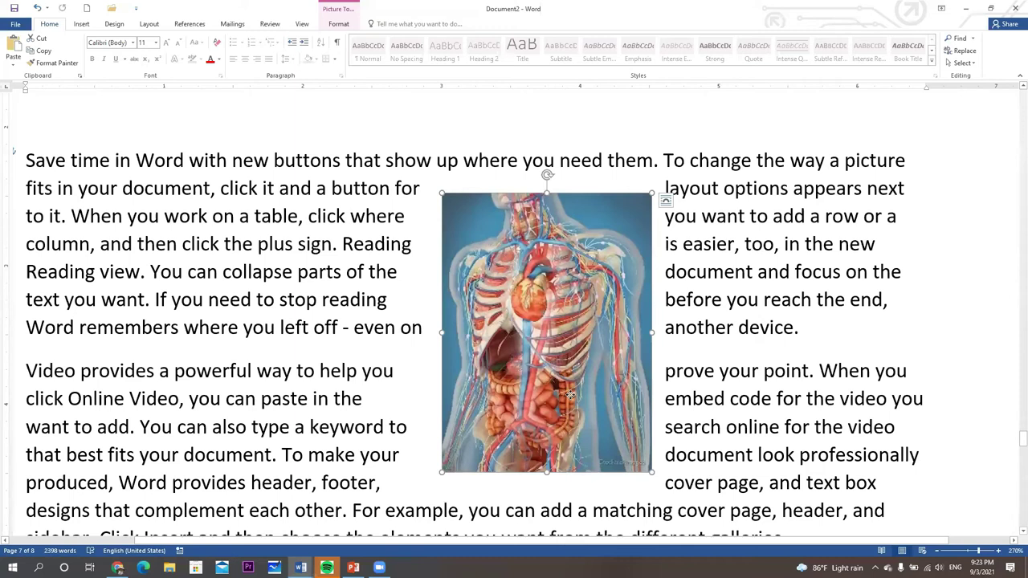
left_click_drag(571, 394, 571, 394)
key("Left")
key("Left")
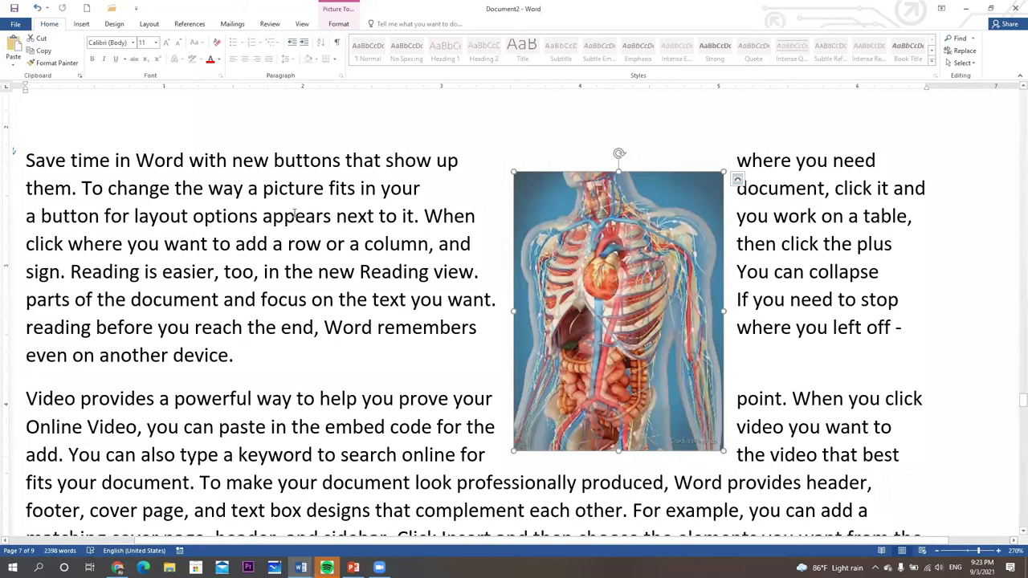
Insert the 'BBC Future_ The Case For Renaming Women's Body Parts' image from Downloads after 'even on another device.'
left_click(82, 24)
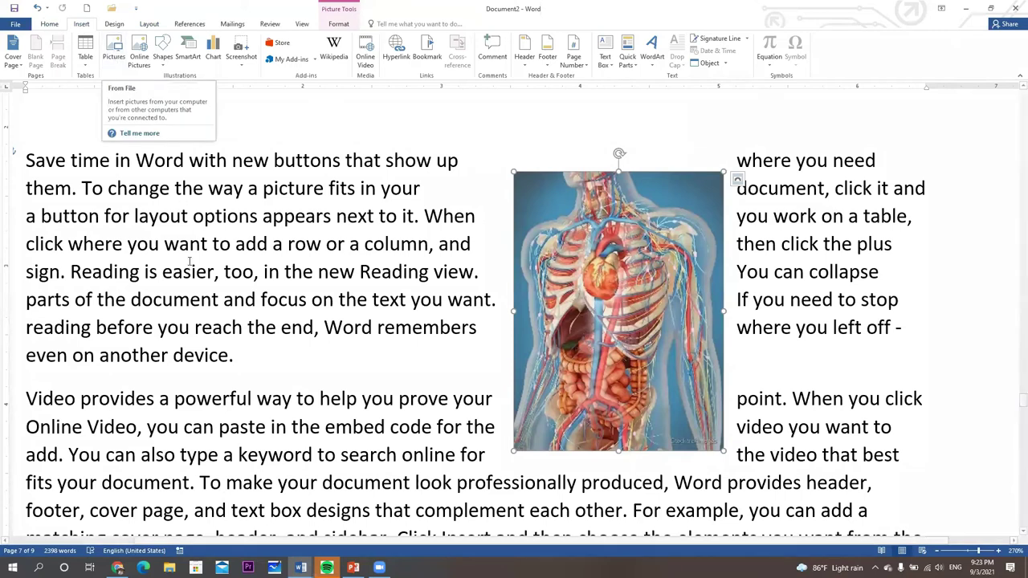
left_click(232, 360)
left_click(239, 362)
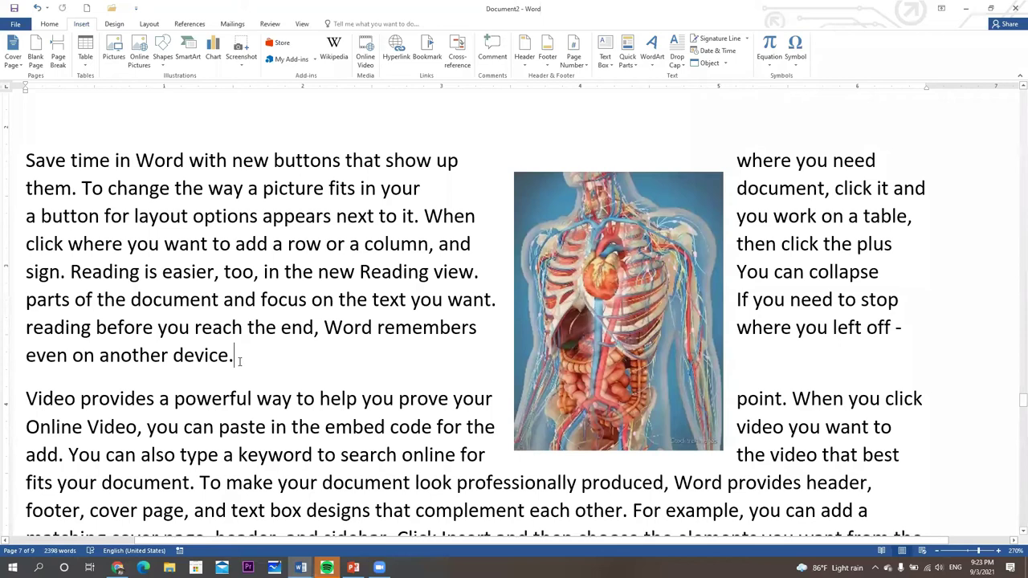
left_click(115, 51)
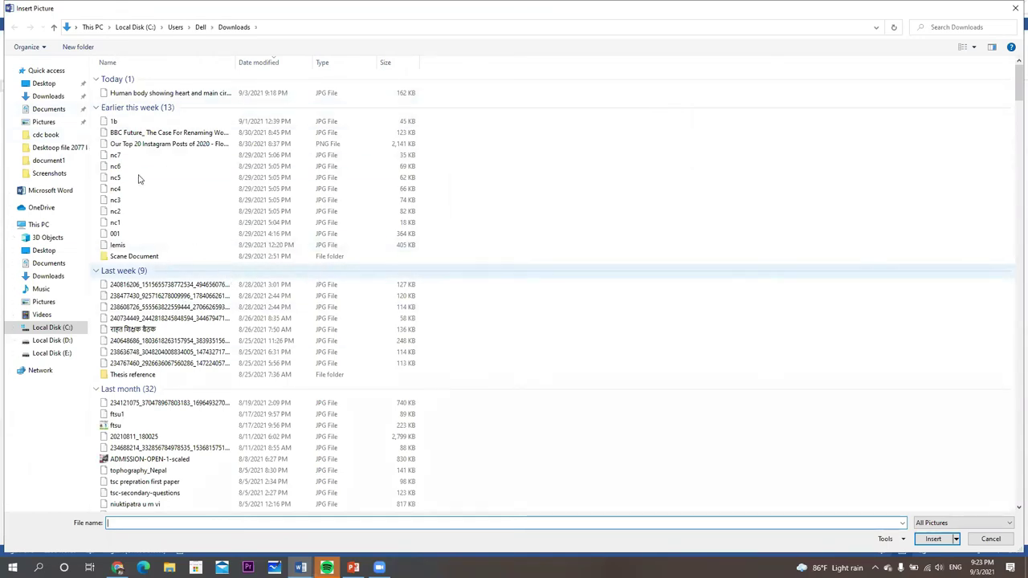
left_click(48, 96)
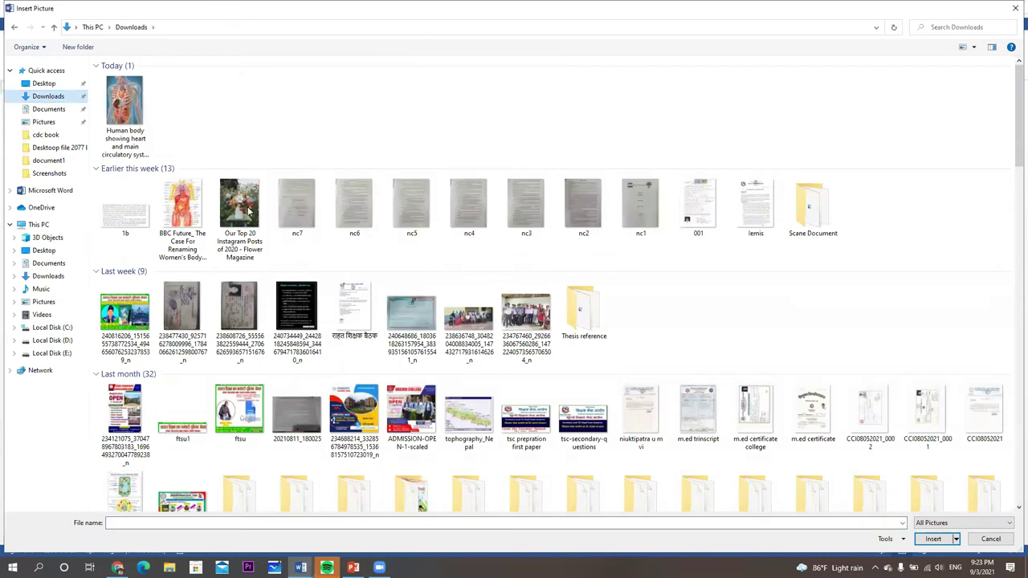
left_click(191, 203)
double_click(189, 211)
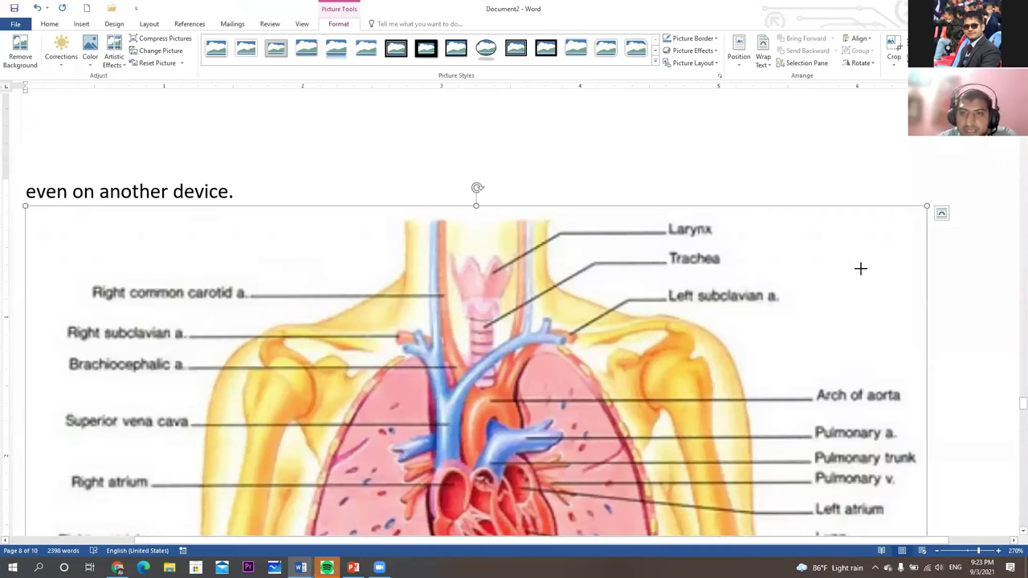
Drag the BBC Future diagram's corner and side handles inward to make it smaller and narrower
left_click_drag(925, 207, 535, 450)
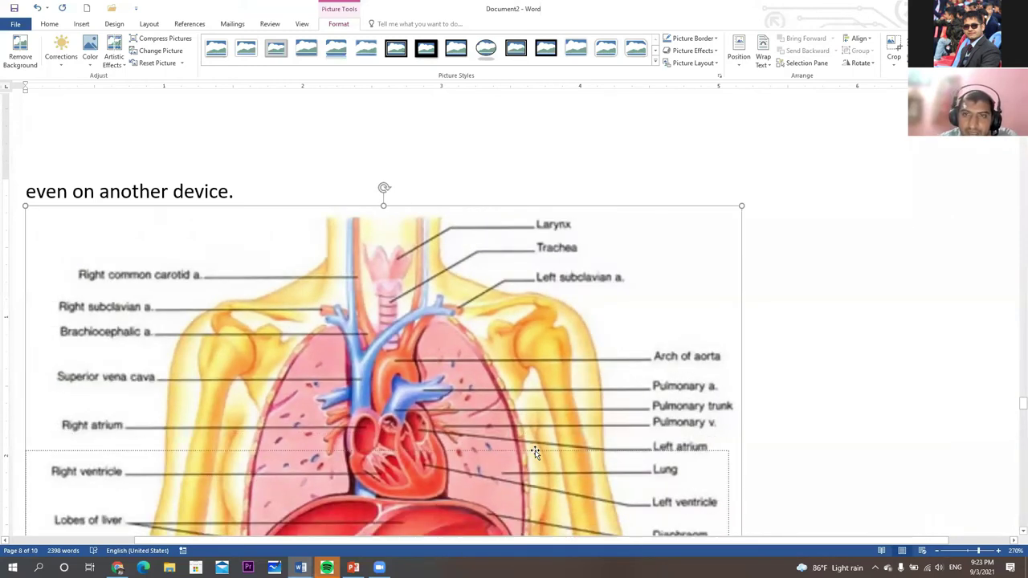
scroll(757, 97, "down", 1)
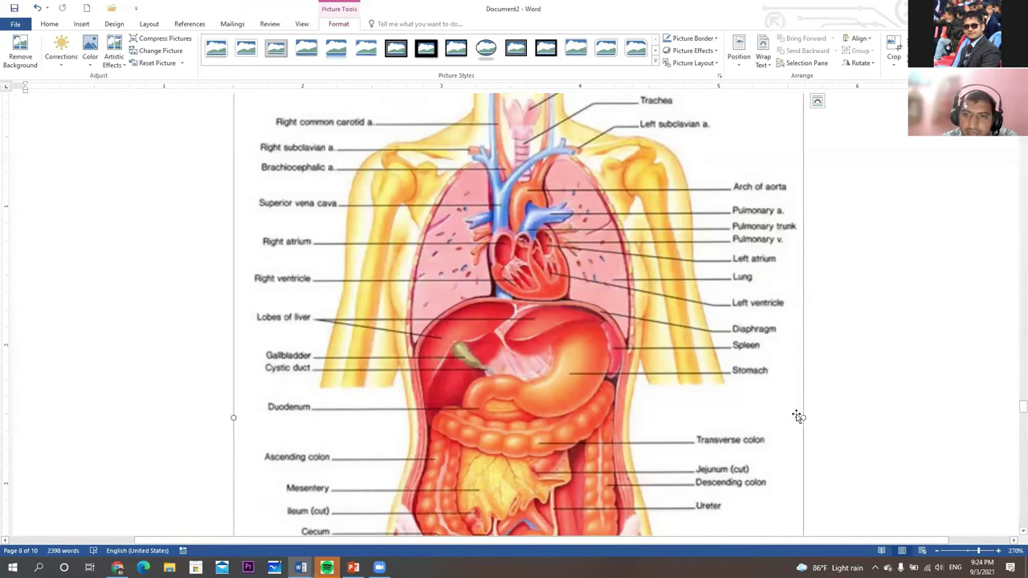
mouse_move(803, 418)
left_mouse_down()
mouse_move(707, 420)
mouse_move(803, 418)
left_mouse_up()
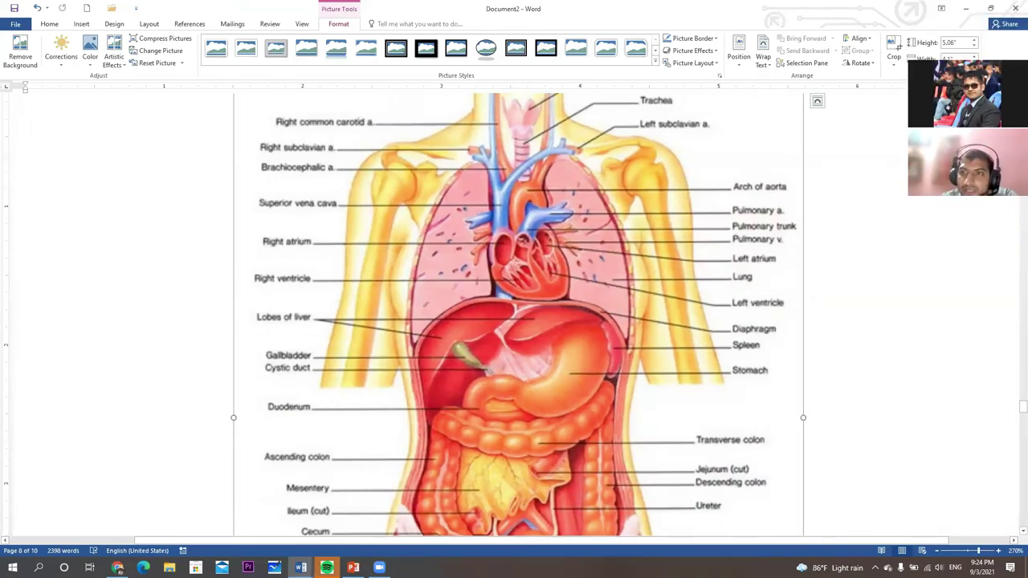
scroll(518, 315, "up", 1)
scroll(518, 316, "up", 1)
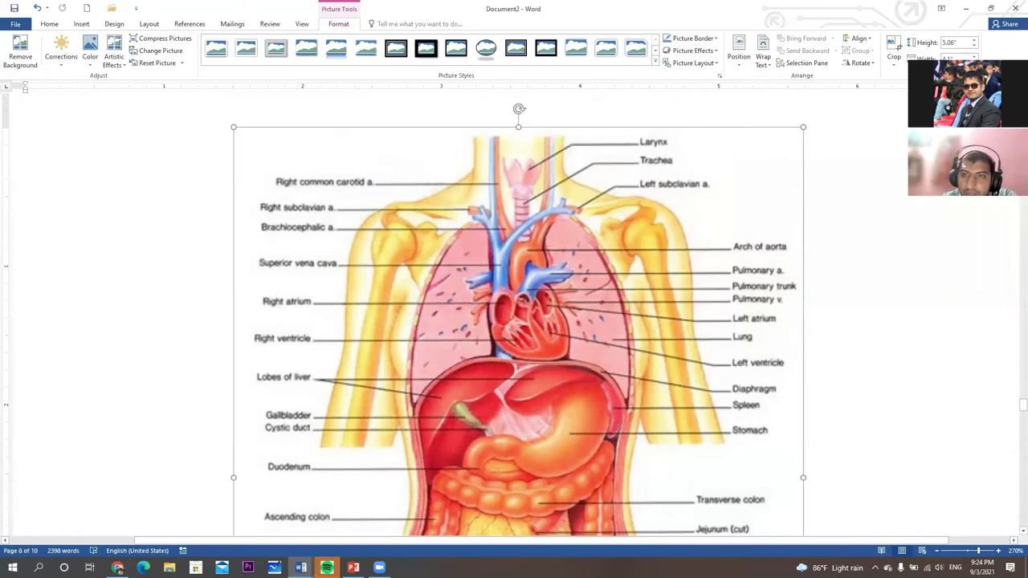
left_click_drag(807, 122, 552, 346)
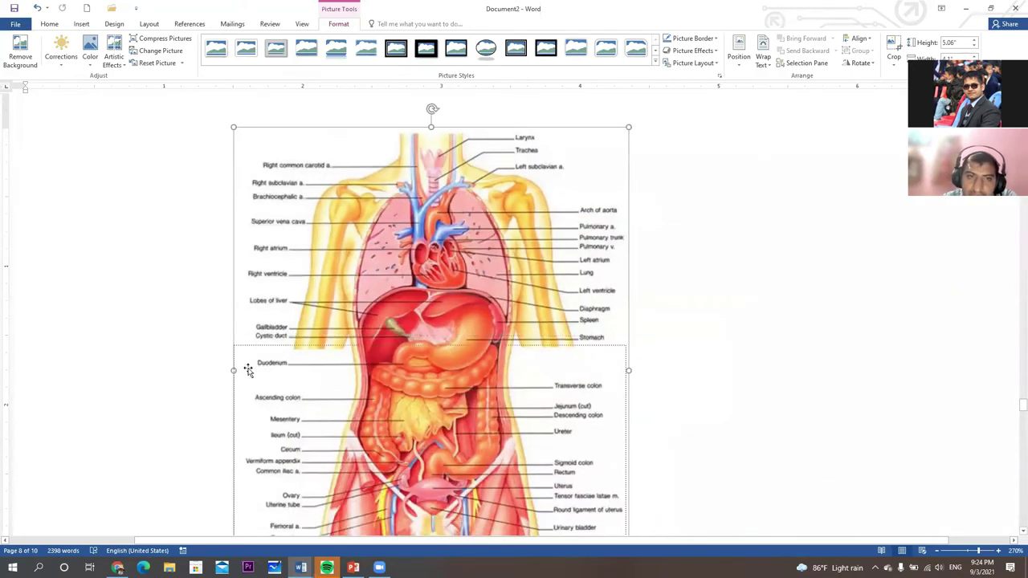
left_click_drag(233, 370, 407, 374)
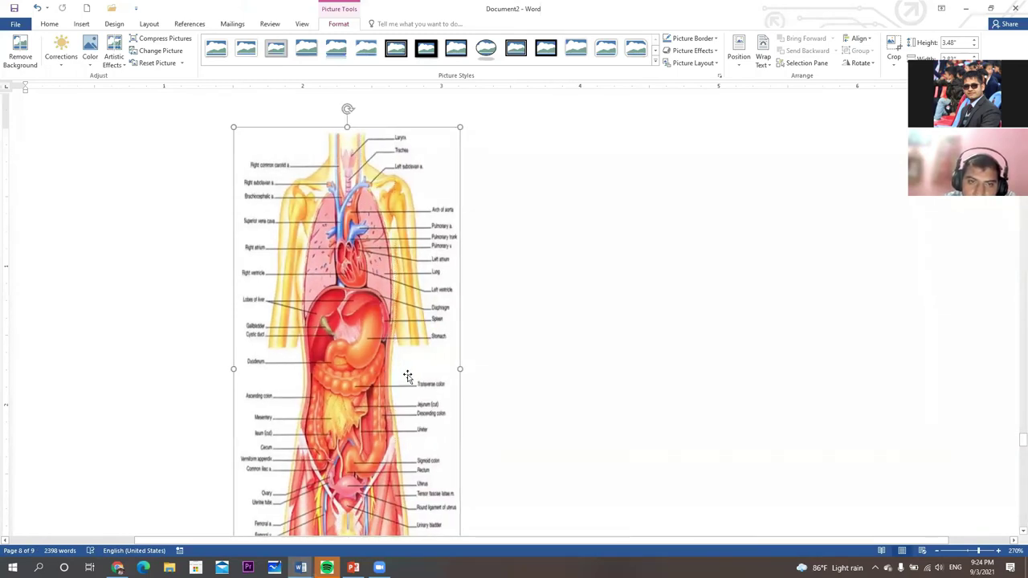
scroll(407, 374, "down", 5)
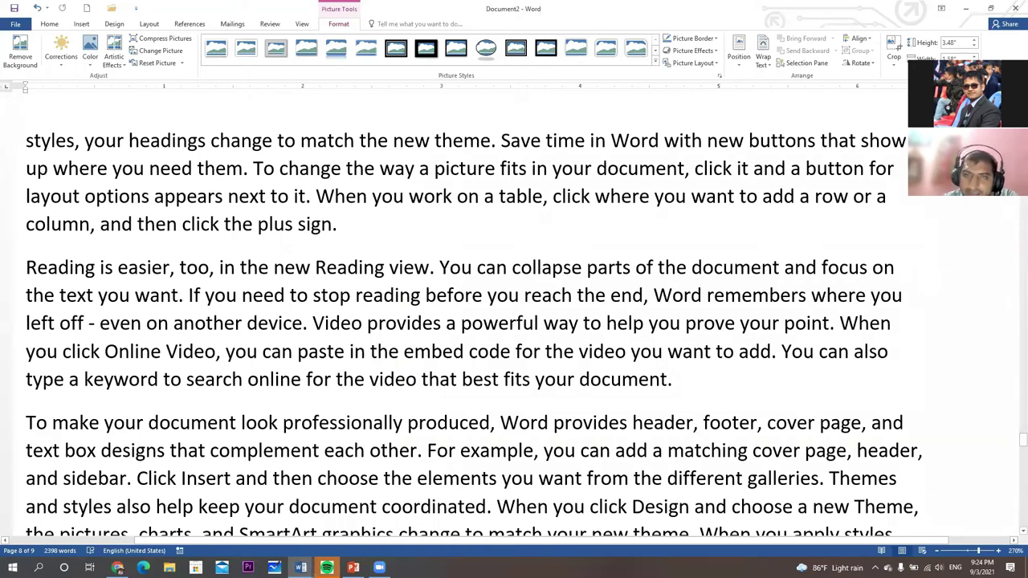
Try resizing the diagram from its side handle, then undo to restore its width
scroll(472, 339, "up", 1)
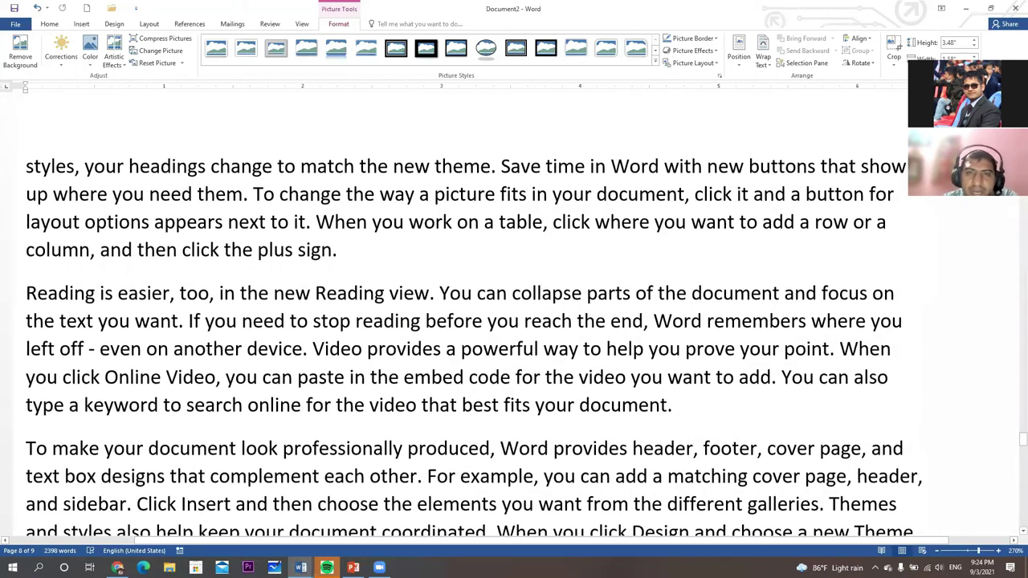
scroll(466, 337, "up", 1)
scroll(1012, 417, "up", 5)
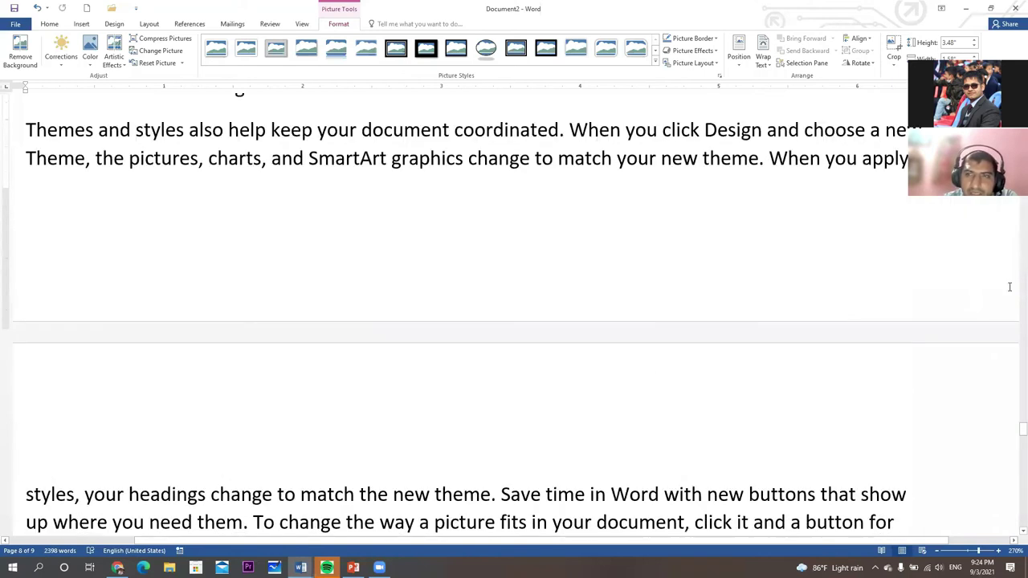
left_click_drag(1012, 433, 1012, 448)
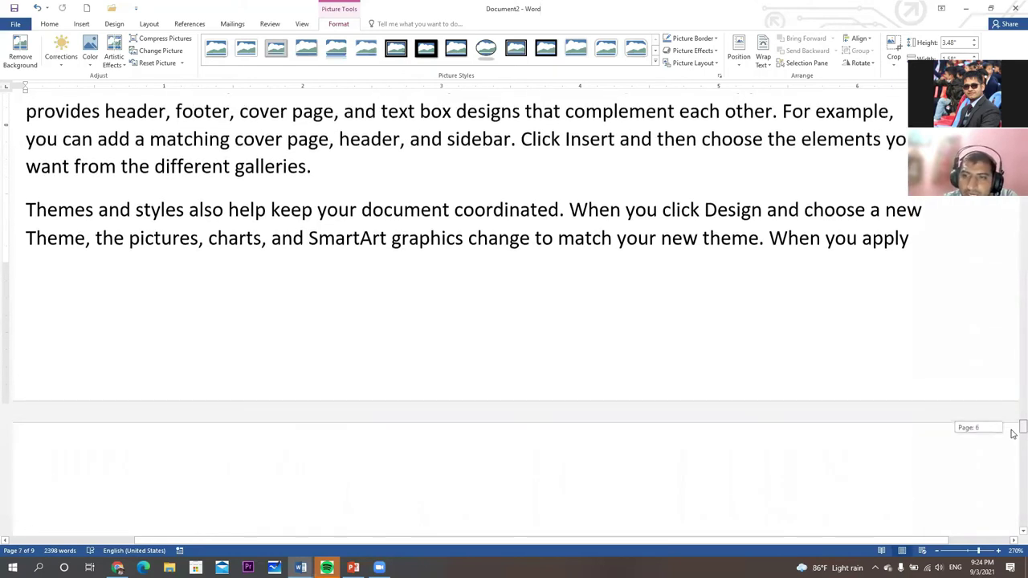
left_click_drag(1013, 455, 1012, 477)
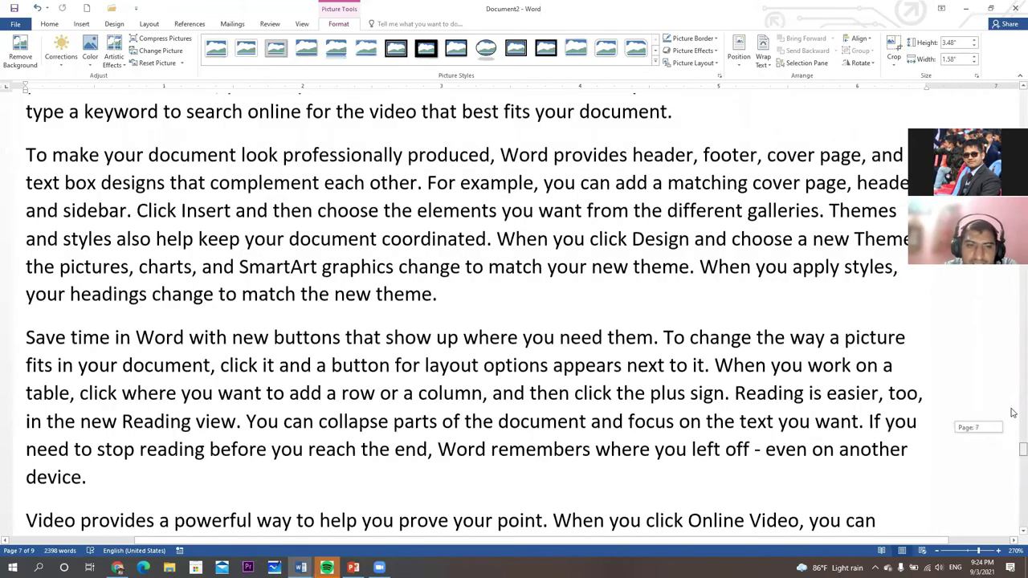
left_click_drag(1013, 404, 408, 452)
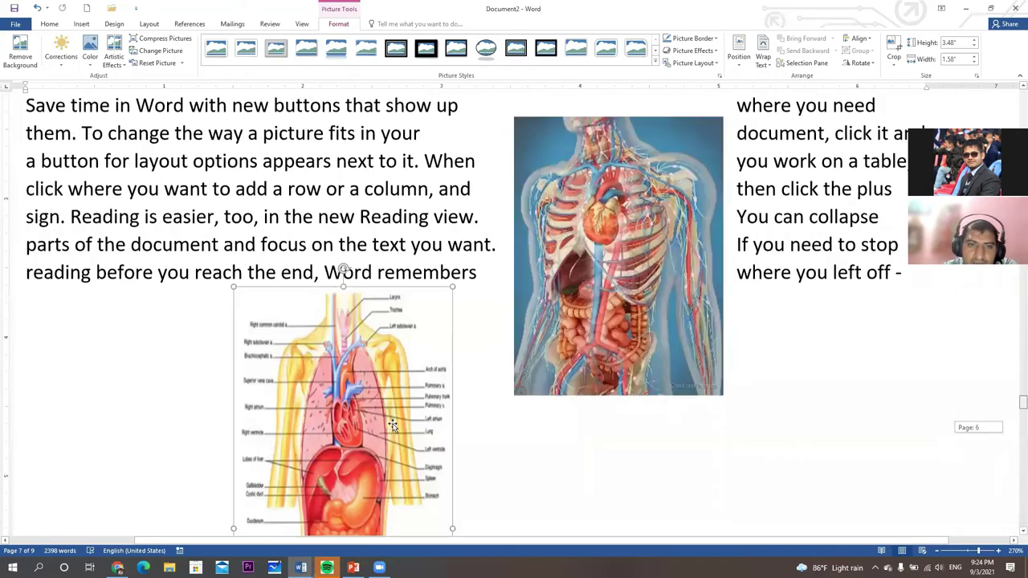
left_click_drag(408, 452, 293, 417)
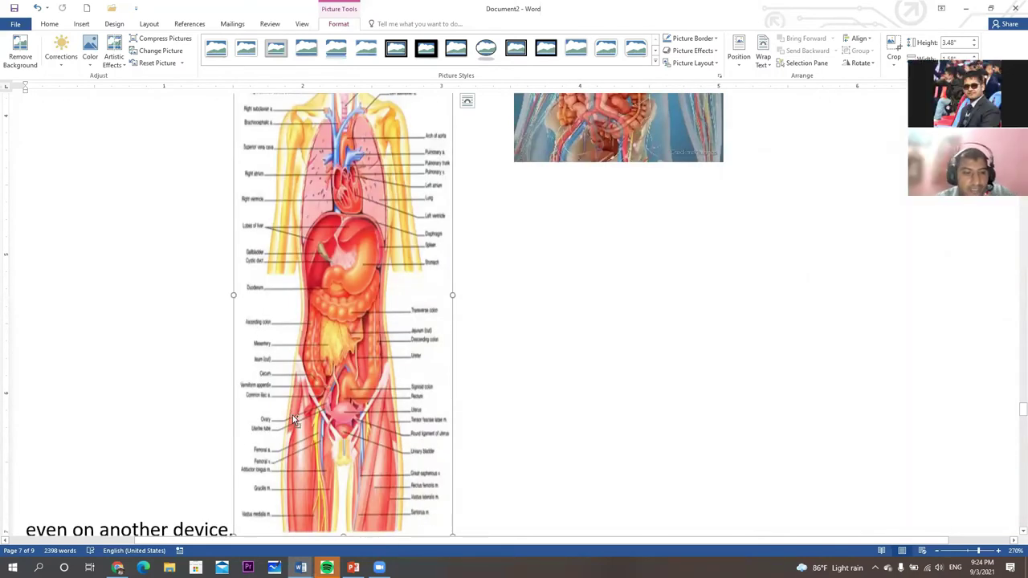
key("ctrl+z")
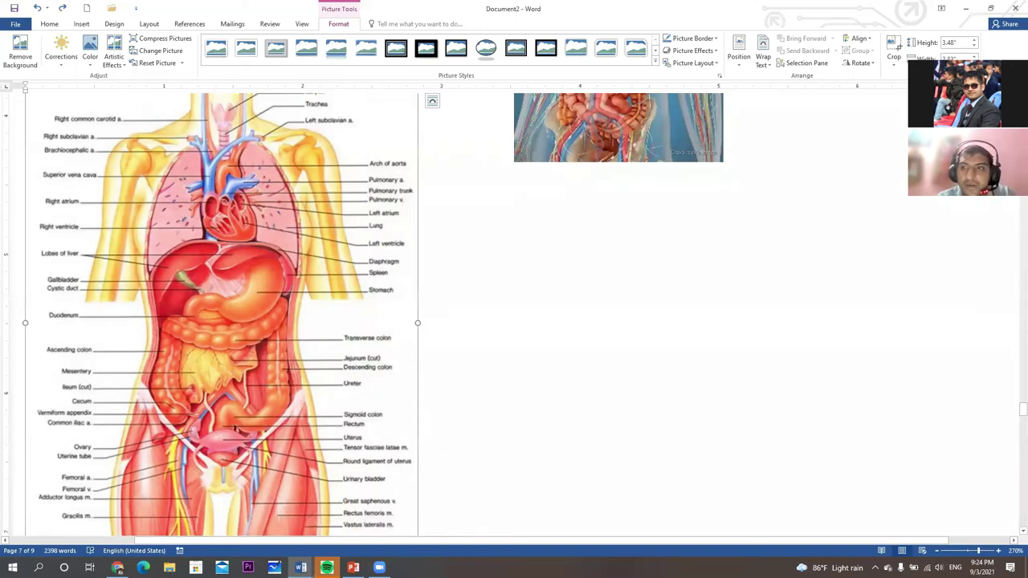
Shrink the anatomy diagram by its corner to about a third of its size, keeping proportions
scroll(628, 239, "up", 1)
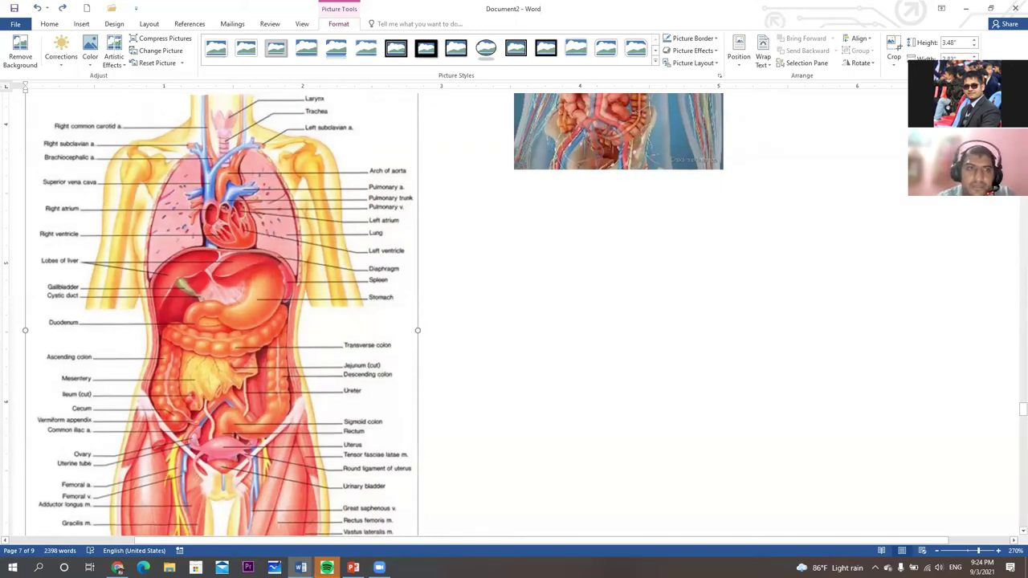
scroll(436, 133, "up", 1)
scroll(418, 130, "up", 1)
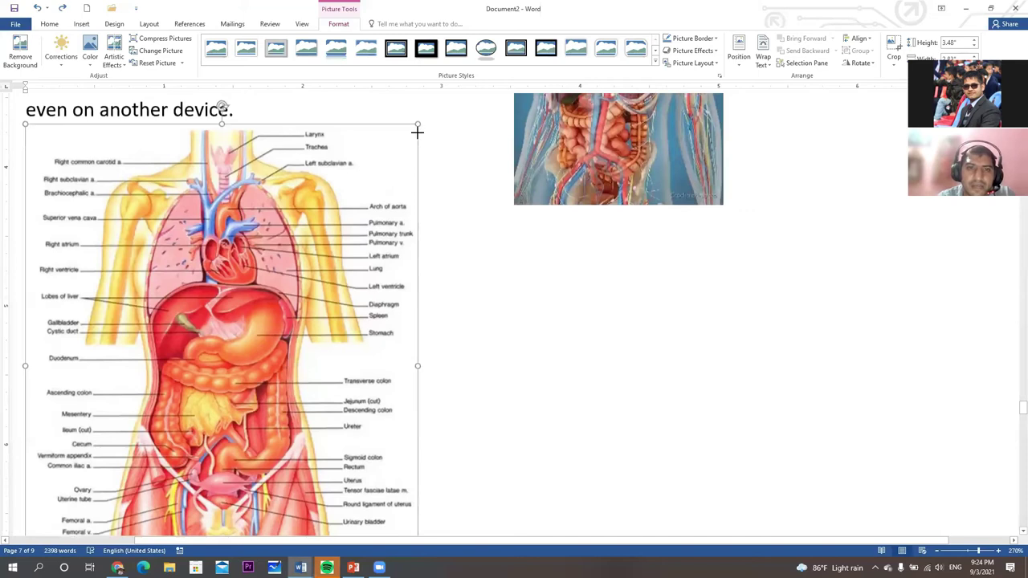
scroll(417, 131, "up", 1)
left_click_drag(418, 133, 368, 132)
left_click_drag(273, 265, 230, 301)
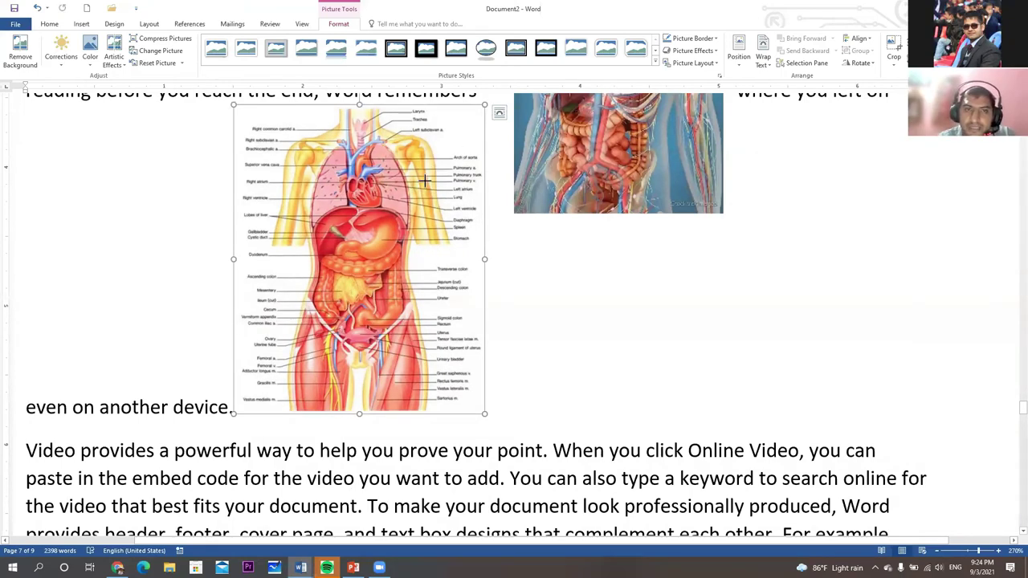
left_click_drag(484, 414, 425, 340)
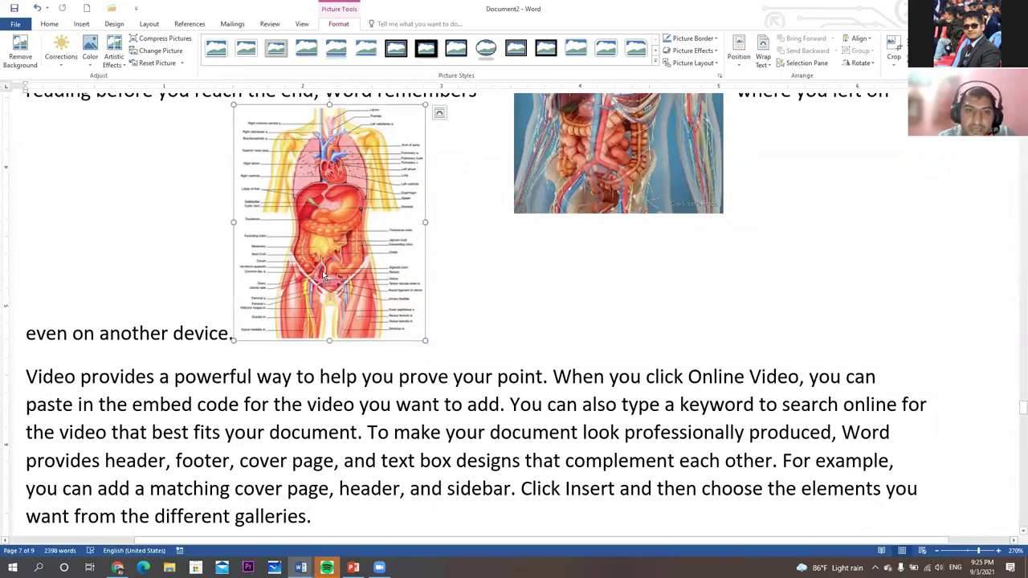
Drop the diagram after 'galleries.', apply Square wrapping, and drag it right within the text
left_click(335, 511)
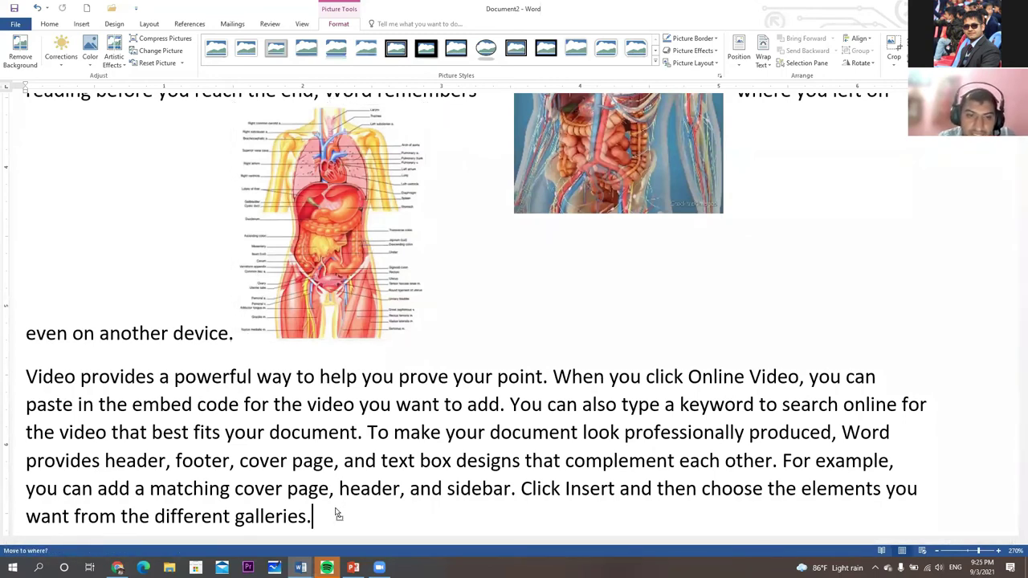
left_click_drag(336, 510, 335, 504)
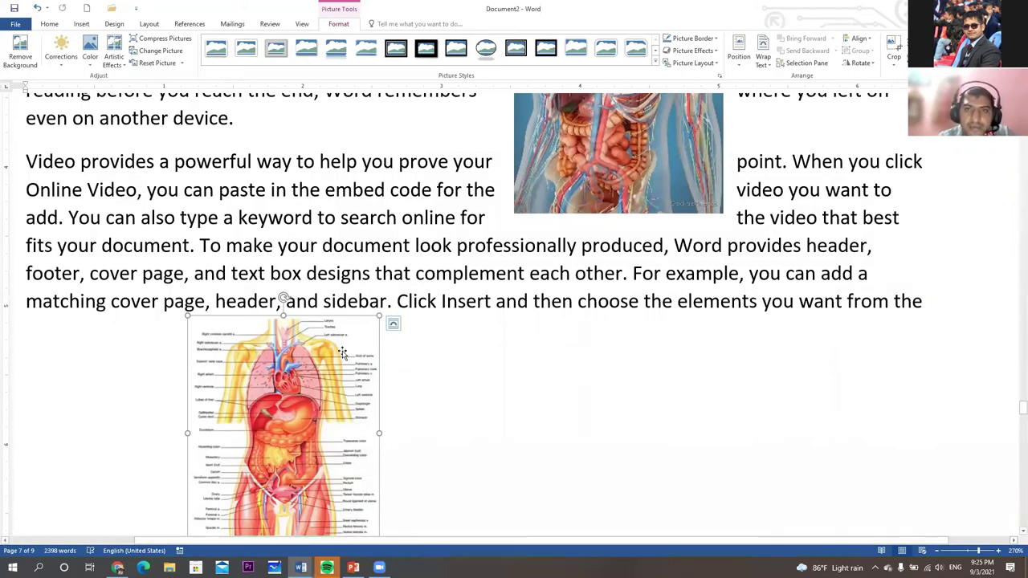
left_click(768, 67)
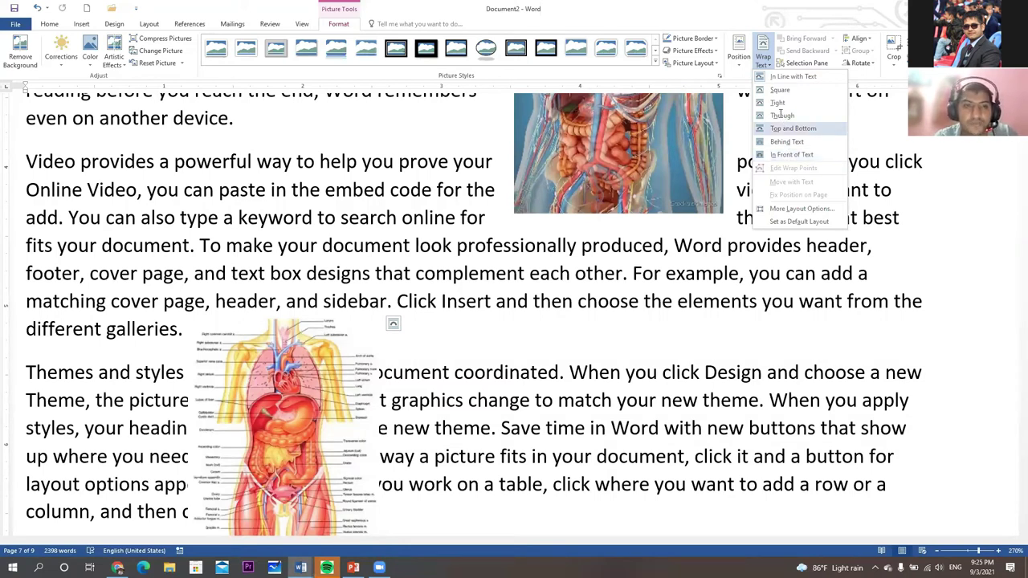
left_click(246, 388)
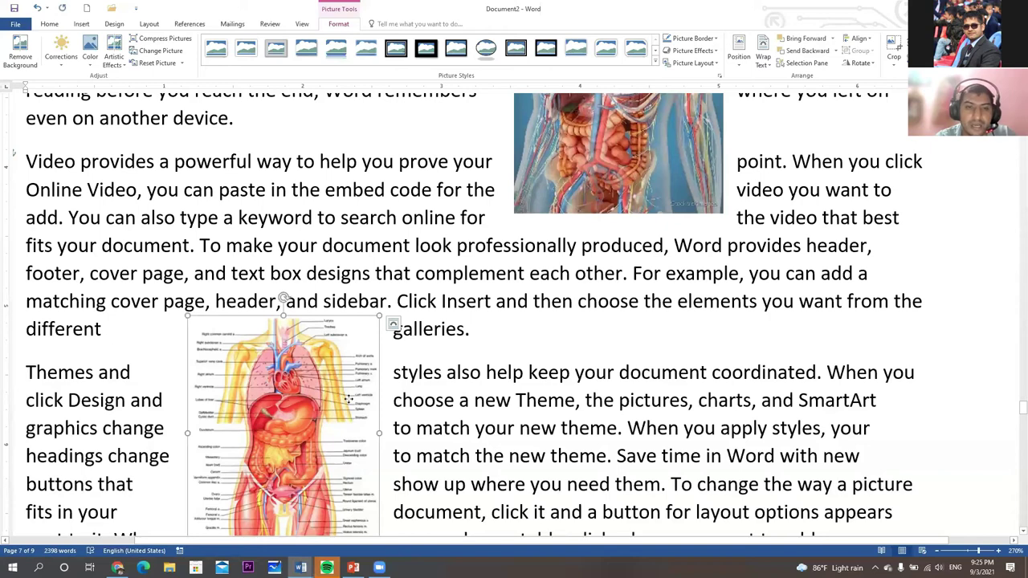
left_click_drag(265, 389, 505, 390)
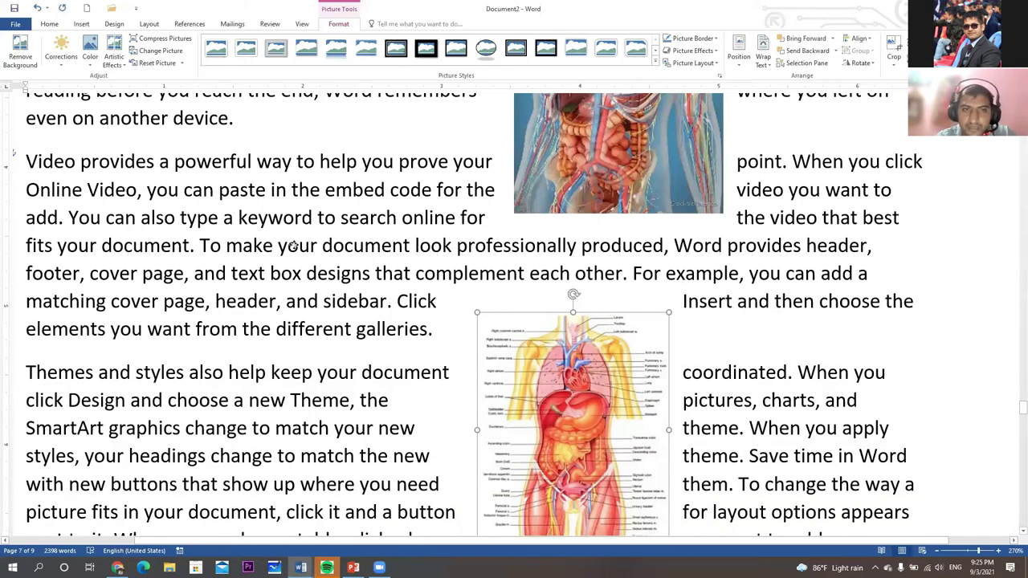
left_click_drag(592, 405, 610, 398)
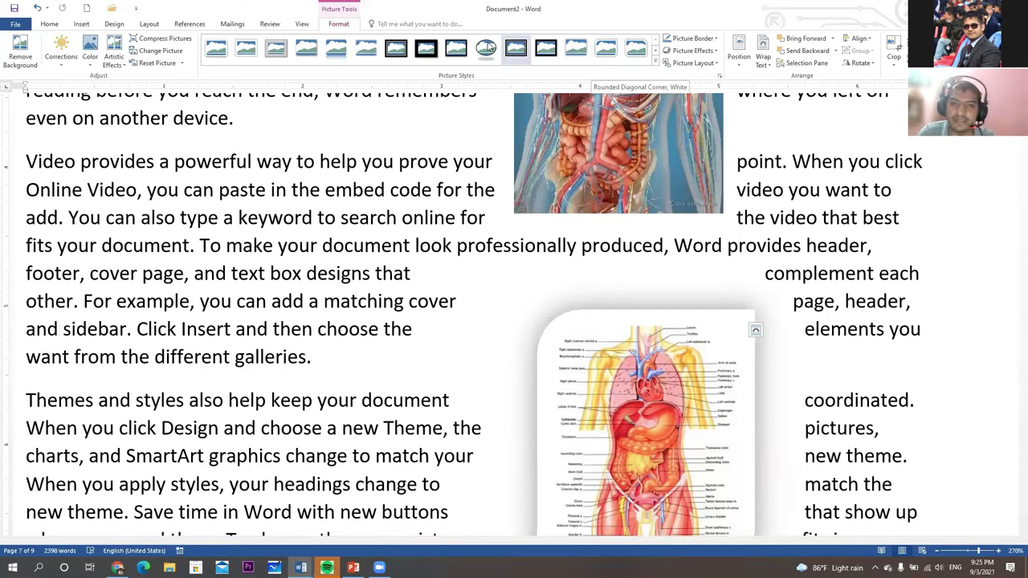
Apply the Rounded Diagonal Corner, White picture style to the anatomy diagram
left_click(486, 48)
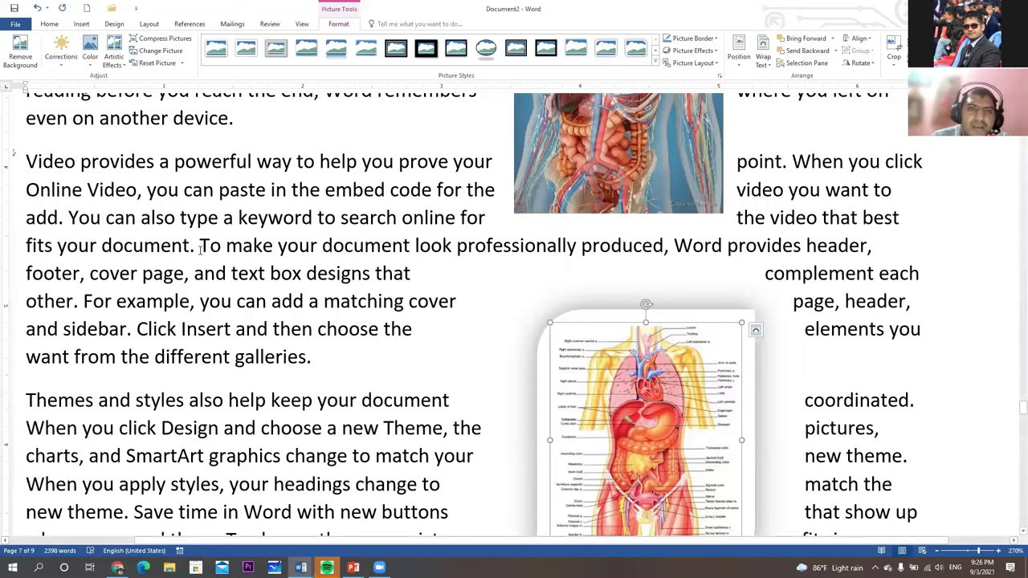
left_click(200, 249)
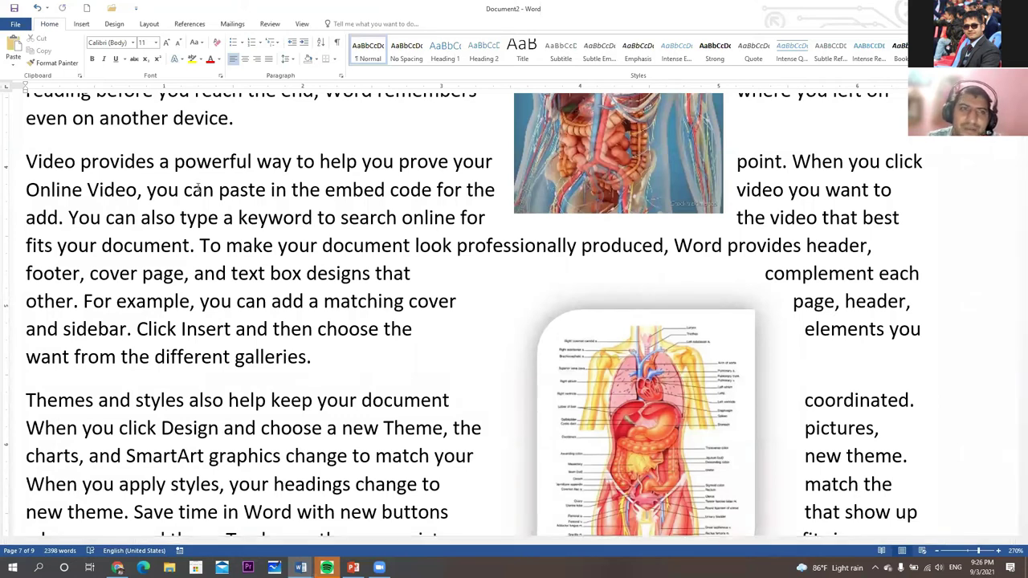
left_click(617, 385)
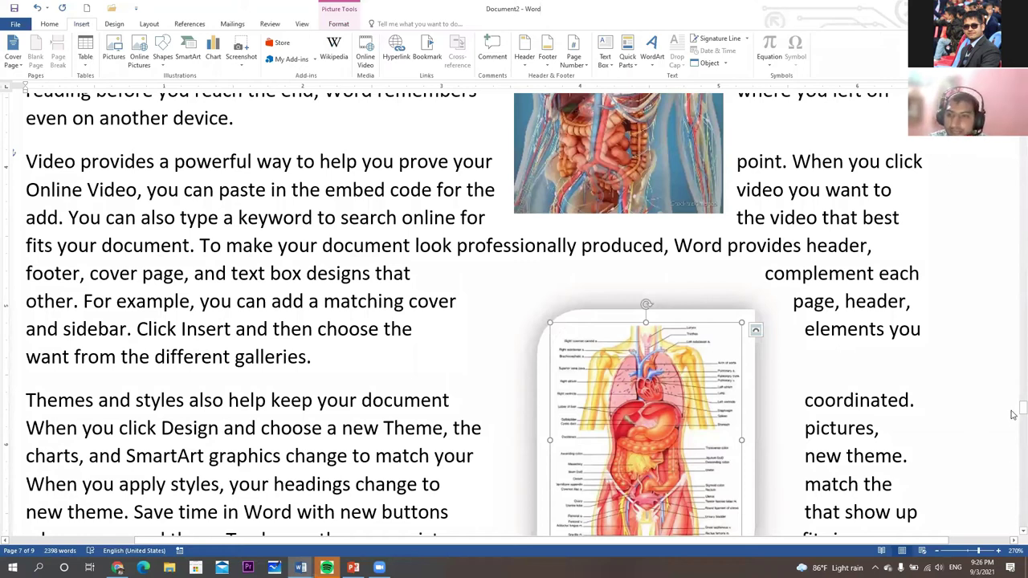
Scroll a page further down the document and bring up the online Insert Pictures search
mouse_move(1023, 409)
left_mouse_down()
mouse_move(1012, 444)
mouse_move(149, 442)
left_mouse_up()
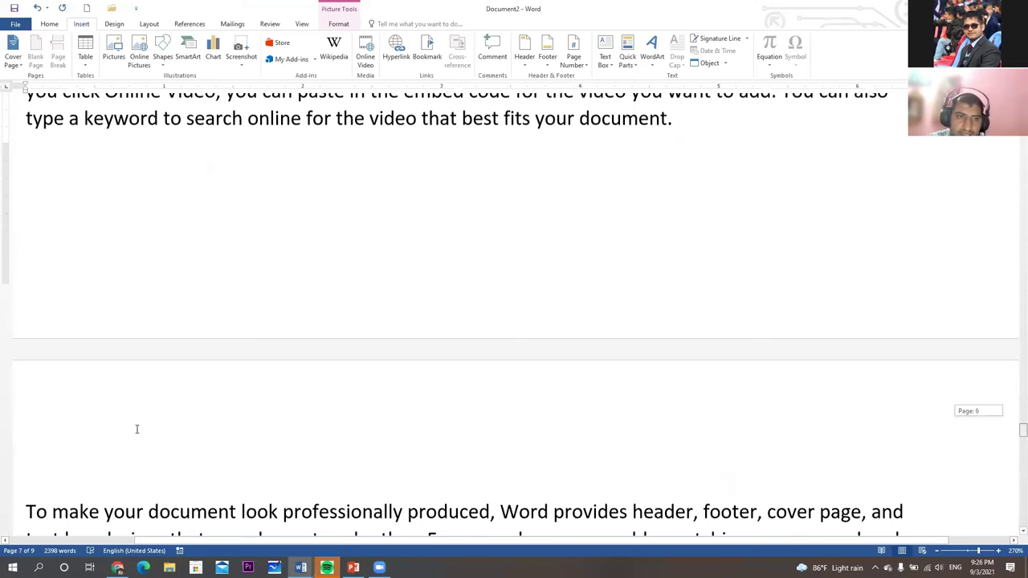
left_click_drag(136, 429, 145, 241)
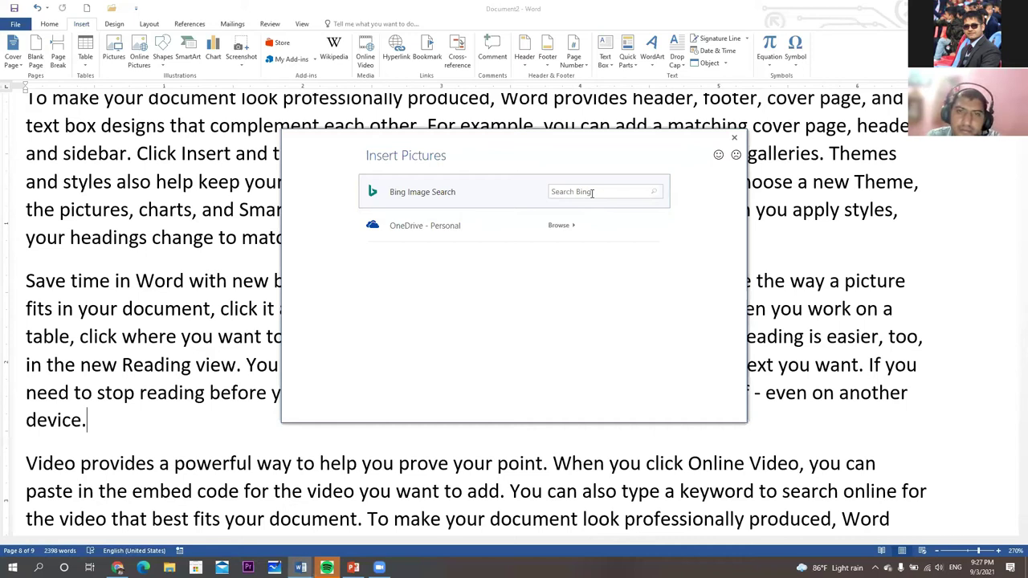
Run an online image search for 'flower', then clear the search query
type("flower")
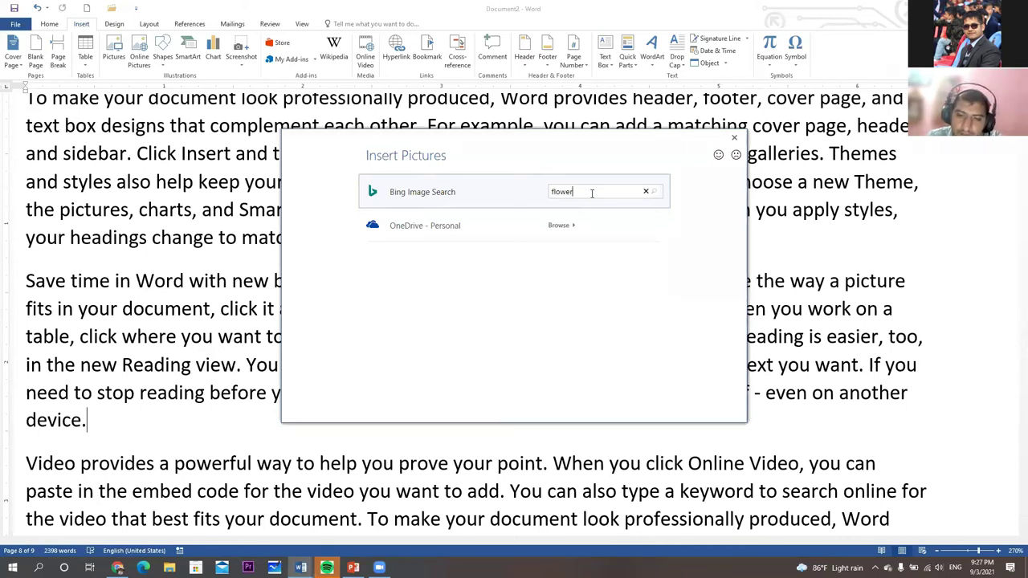
key("Return")
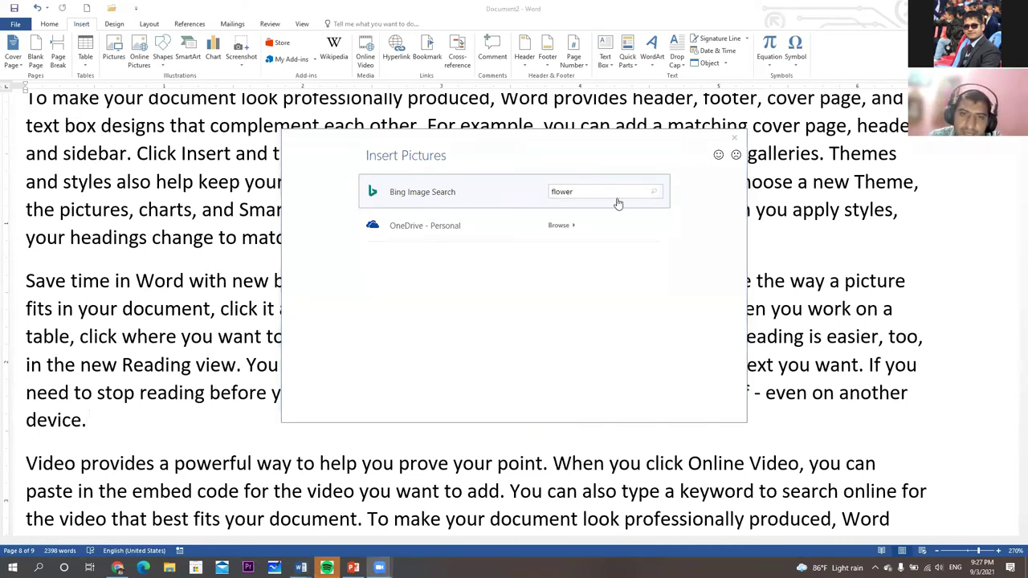
left_click_drag(591, 188, 530, 194)
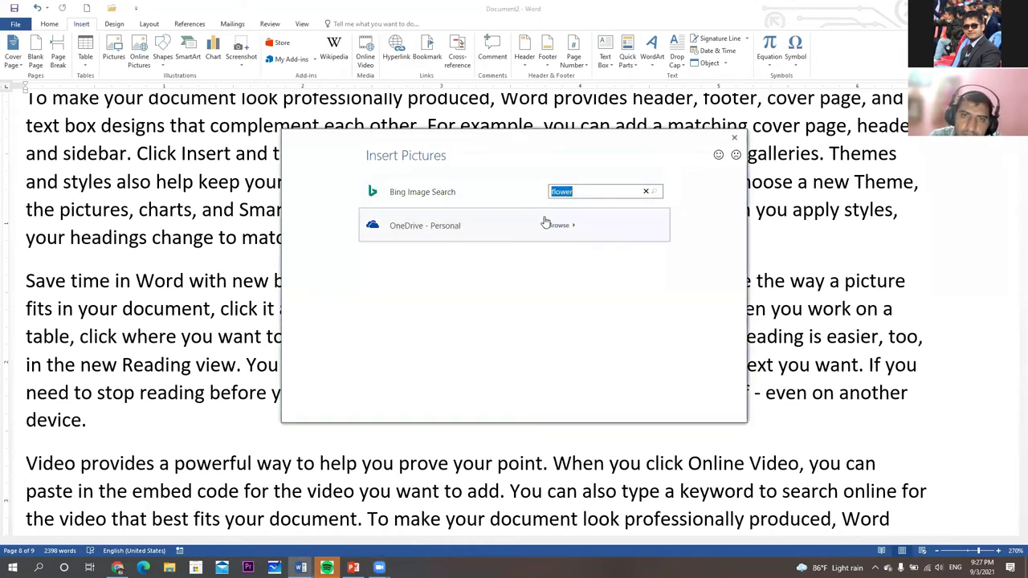
left_click(588, 191)
type("fl")
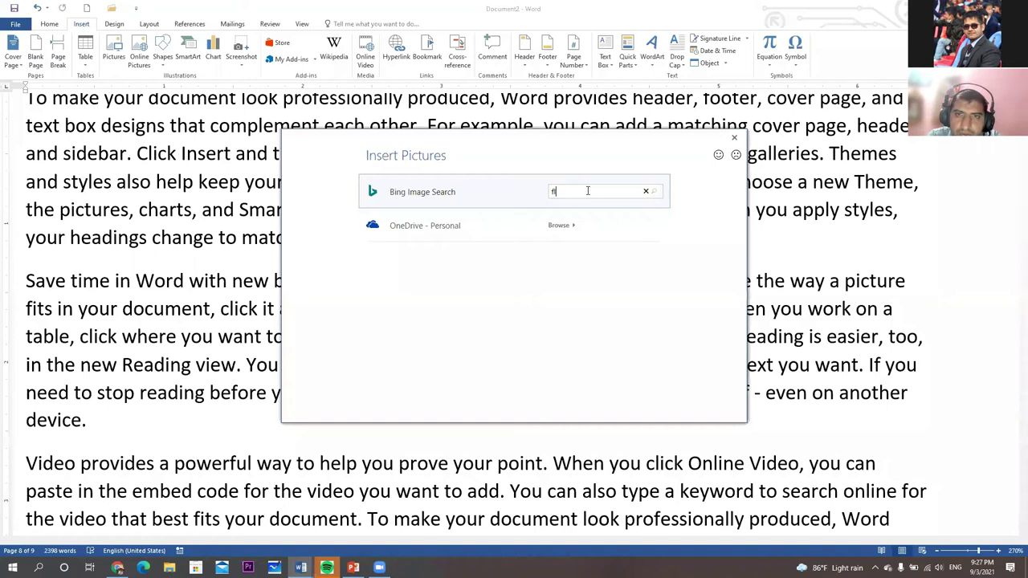
key("Return")
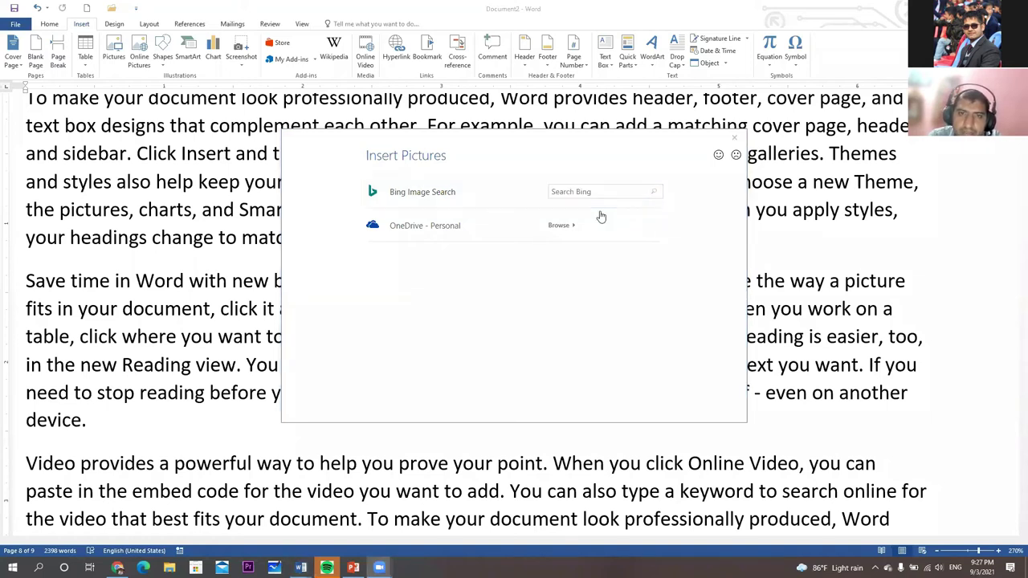
left_click(577, 190)
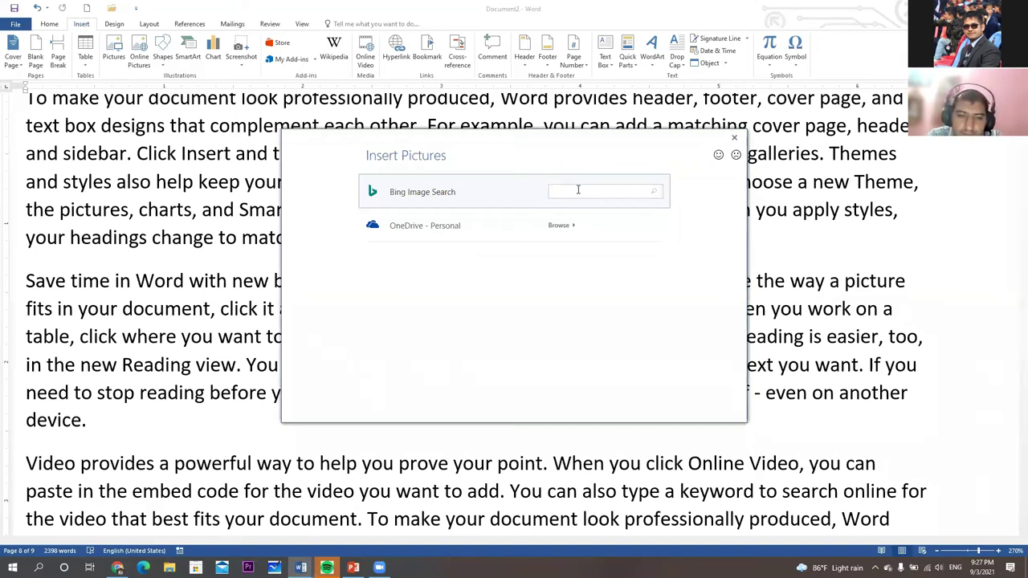
Search online images for 'cow' and insert one of the cow photos
type("cow")
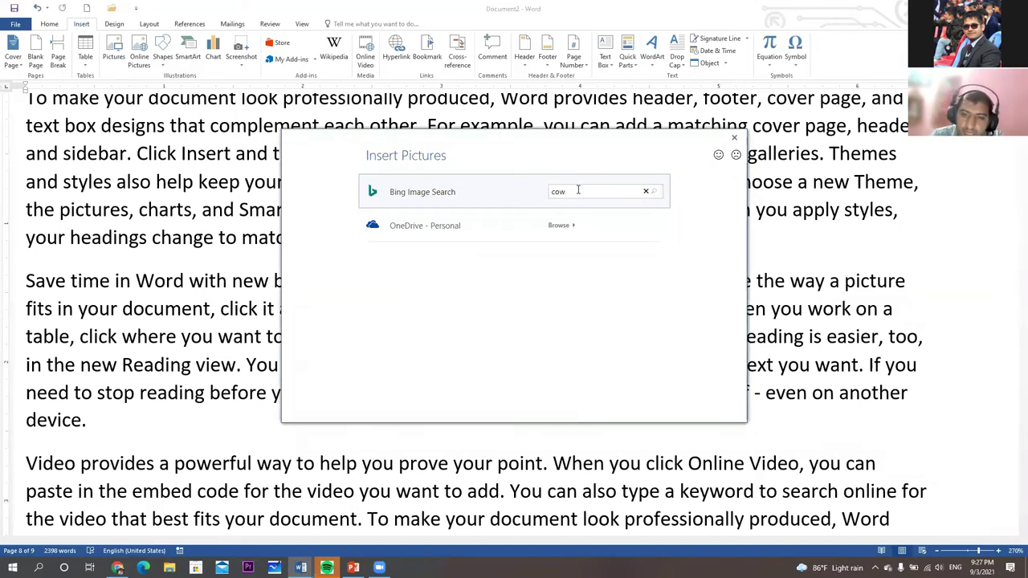
key("Return")
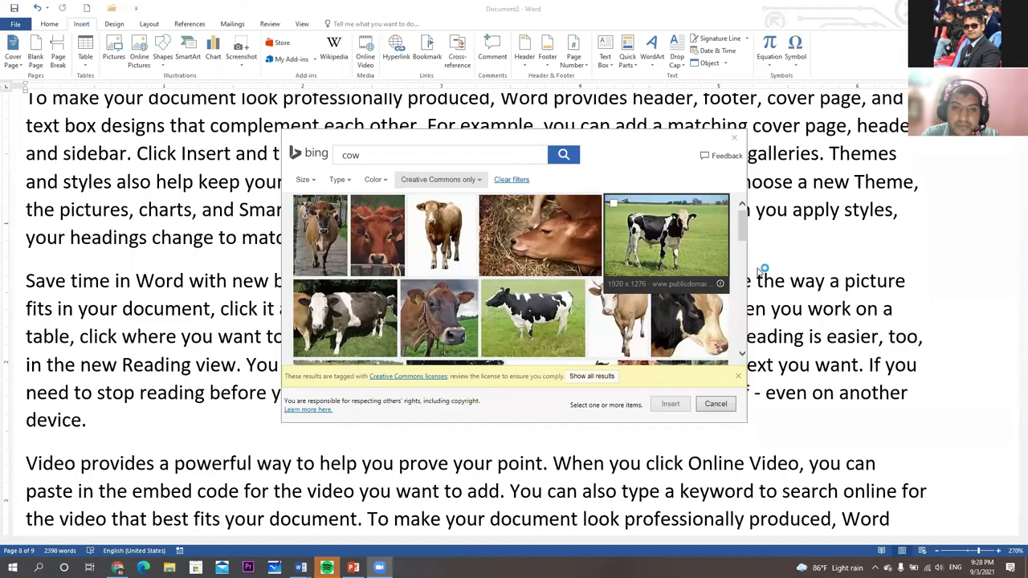
scroll(756, 261, "down", 3)
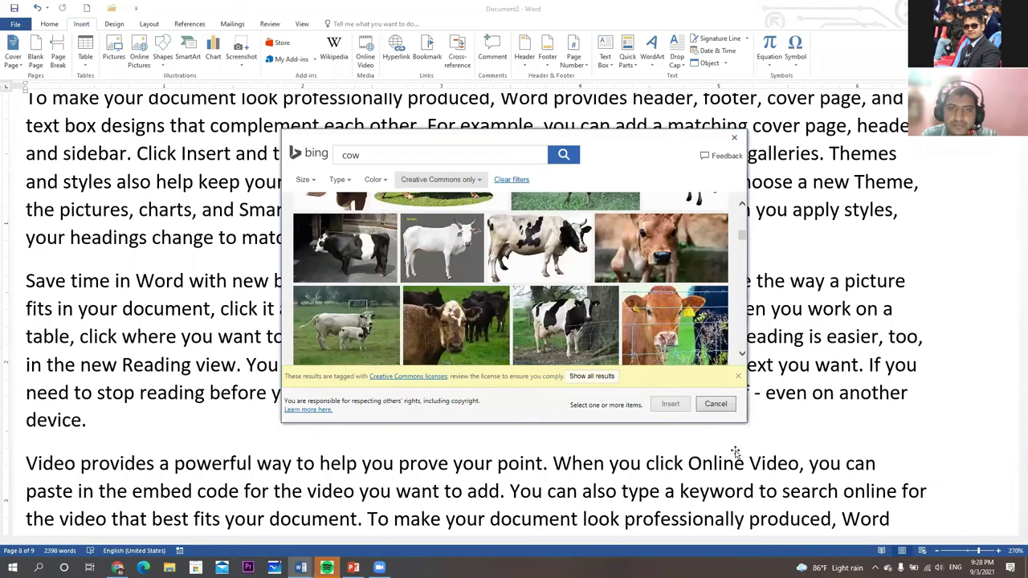
double_click(649, 337)
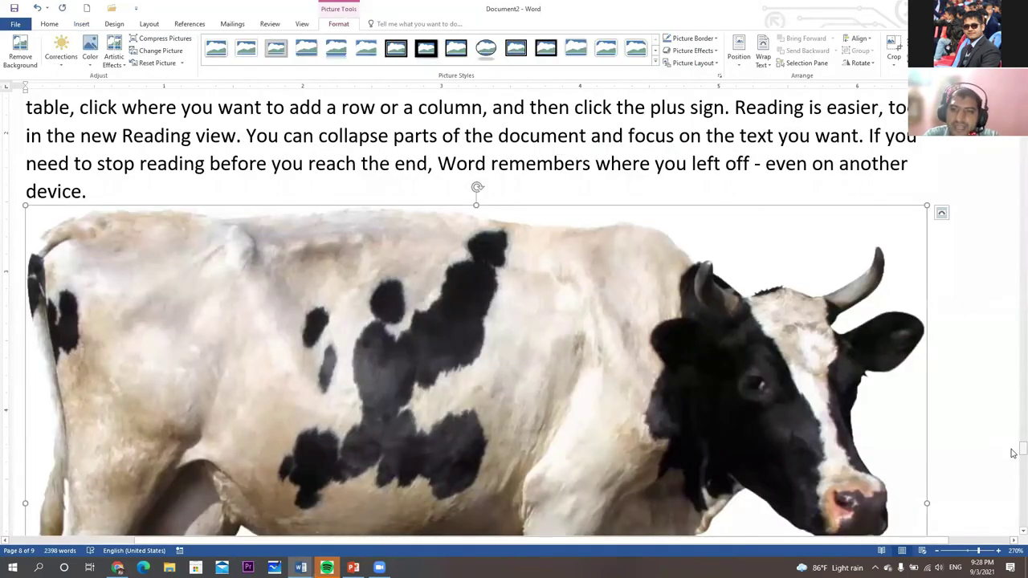
Shrink the inserted cow photo and undo the distortions to restore its natural proportions
left_click_drag(1012, 453, 923, 212)
left_click_drag(862, 268, 668, 384)
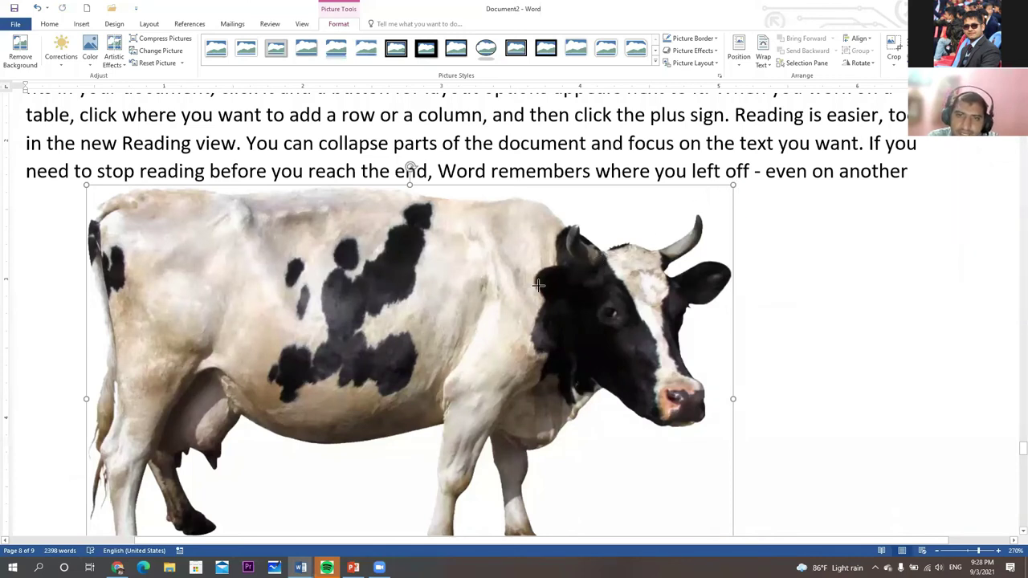
left_click_drag(537, 284, 607, 420)
left_click_drag(627, 489, 577, 513)
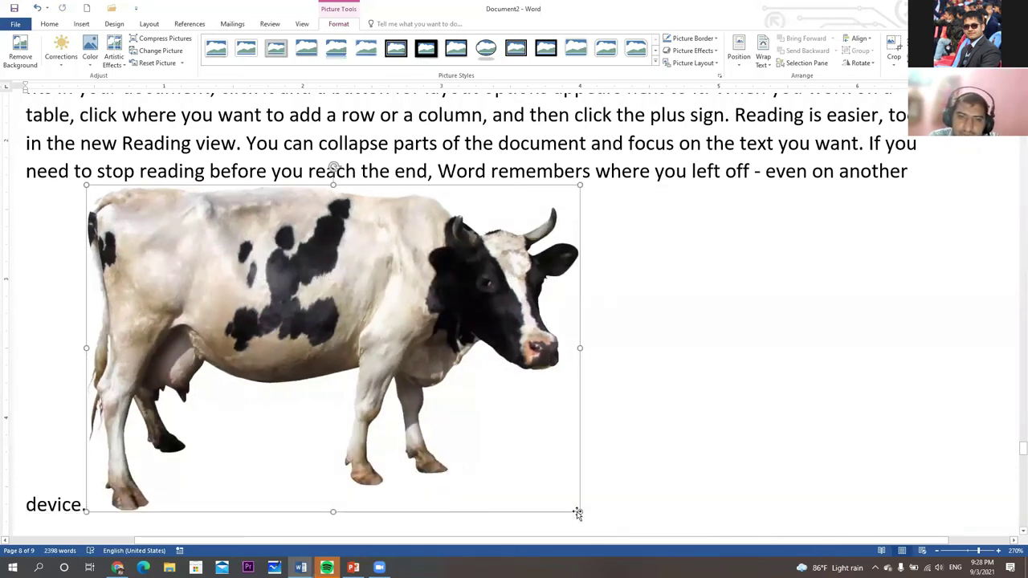
left_click_drag(541, 483, 405, 364)
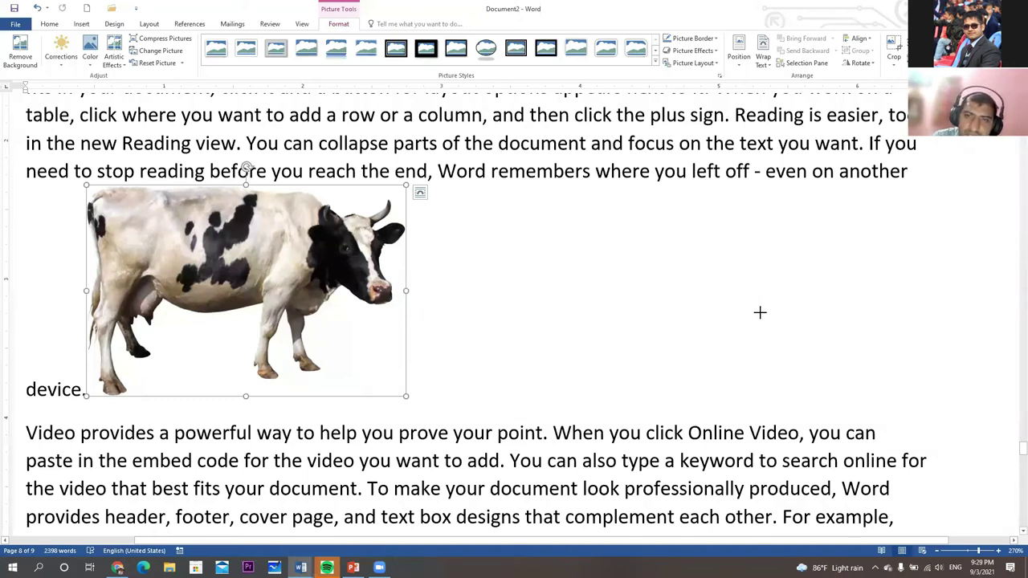
left_click_drag(759, 312, 720, 298)
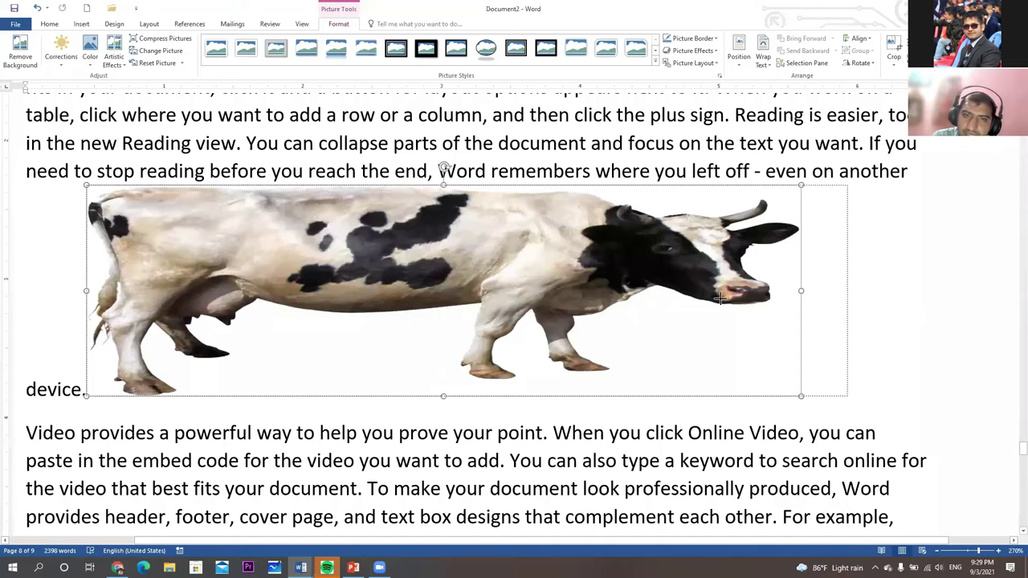
key("ctrl+z")
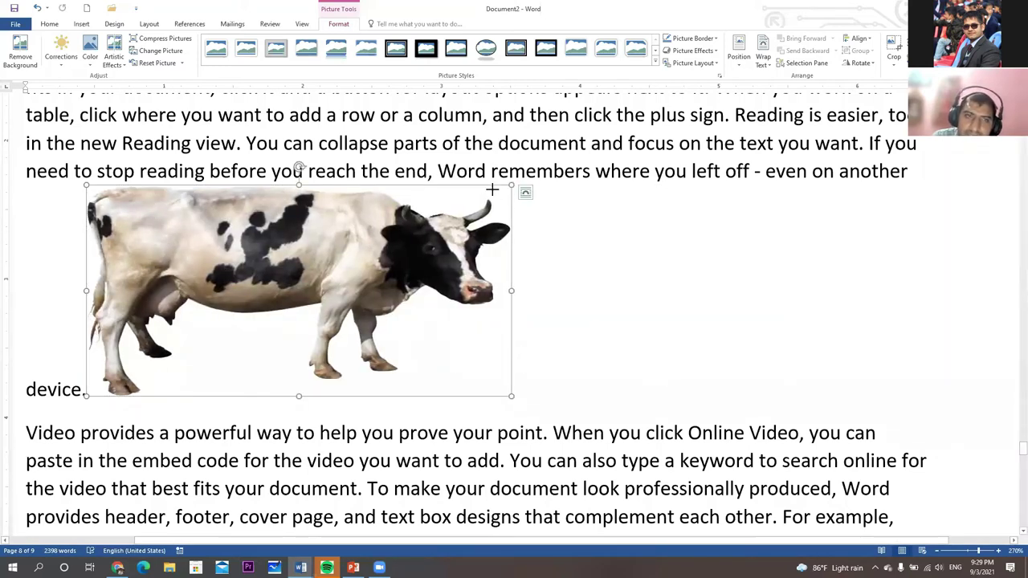
key("ctrl+z")
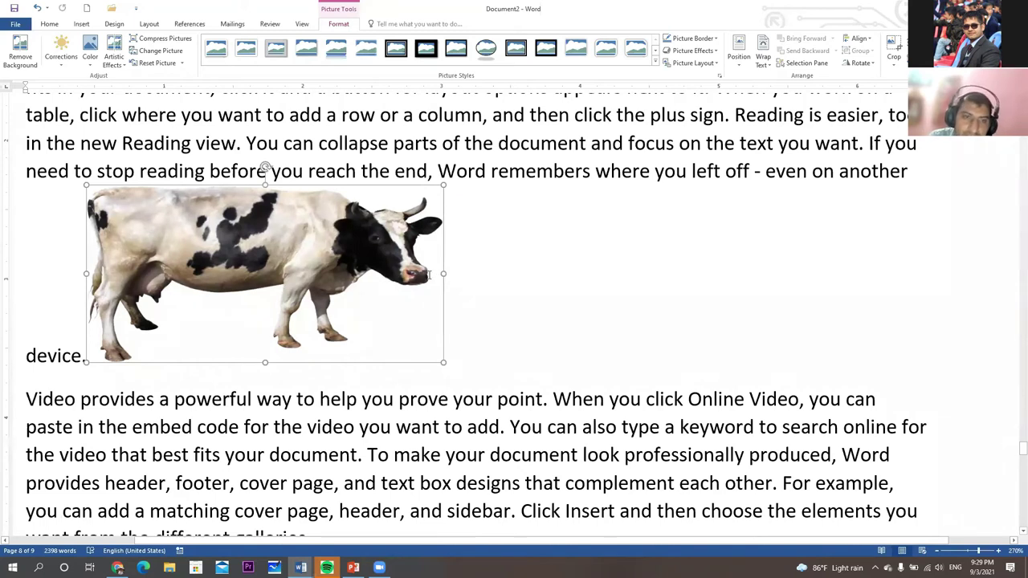
key("ctrl+z")
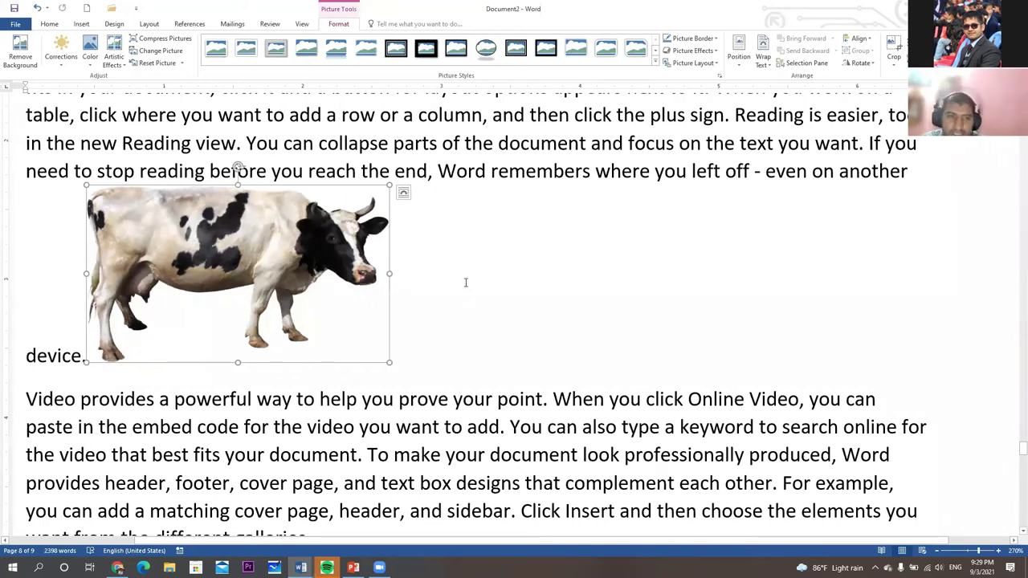
Set the cow picture to Square text wrapping and move it into the paragraph
left_click(402, 195)
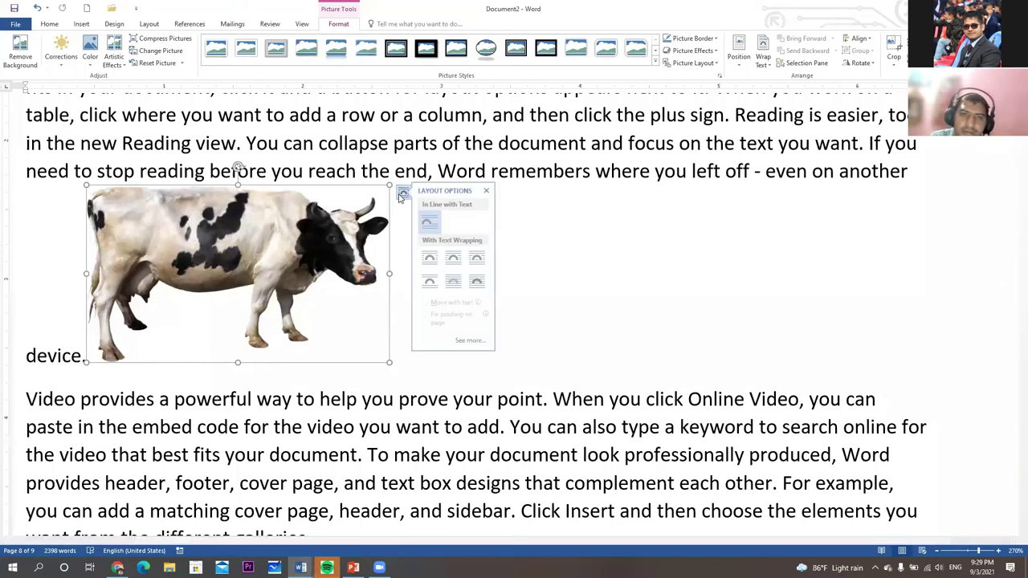
left_click(461, 260)
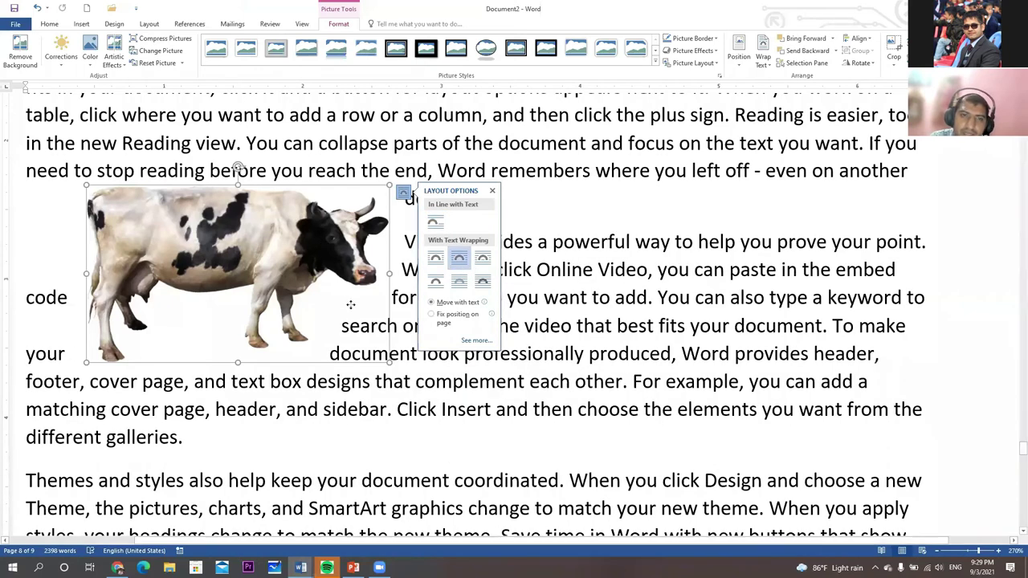
left_click_drag(322, 206, 432, 245)
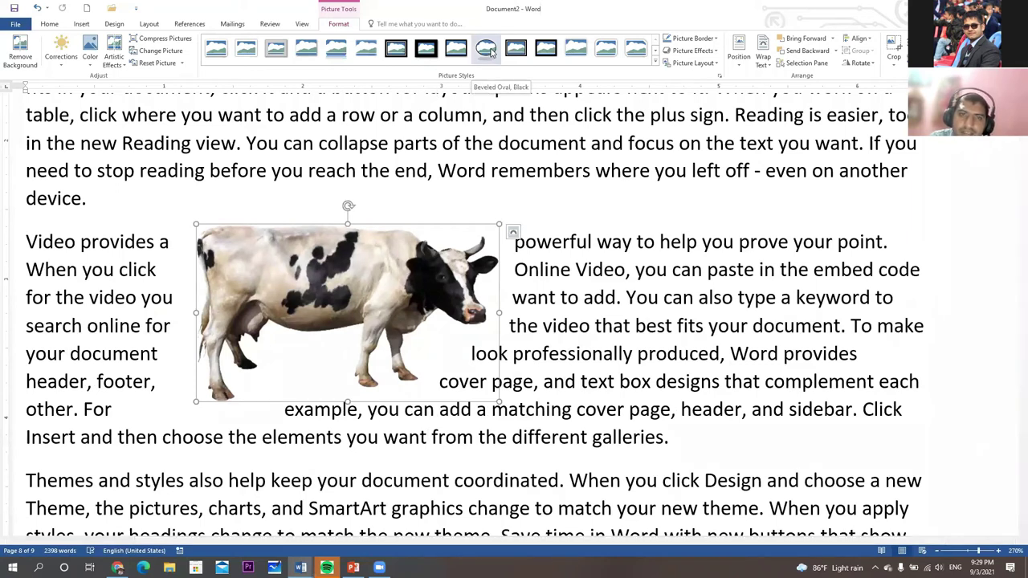
After trying several picture styles, apply the rounded soft-edge white frame style
left_click(491, 52)
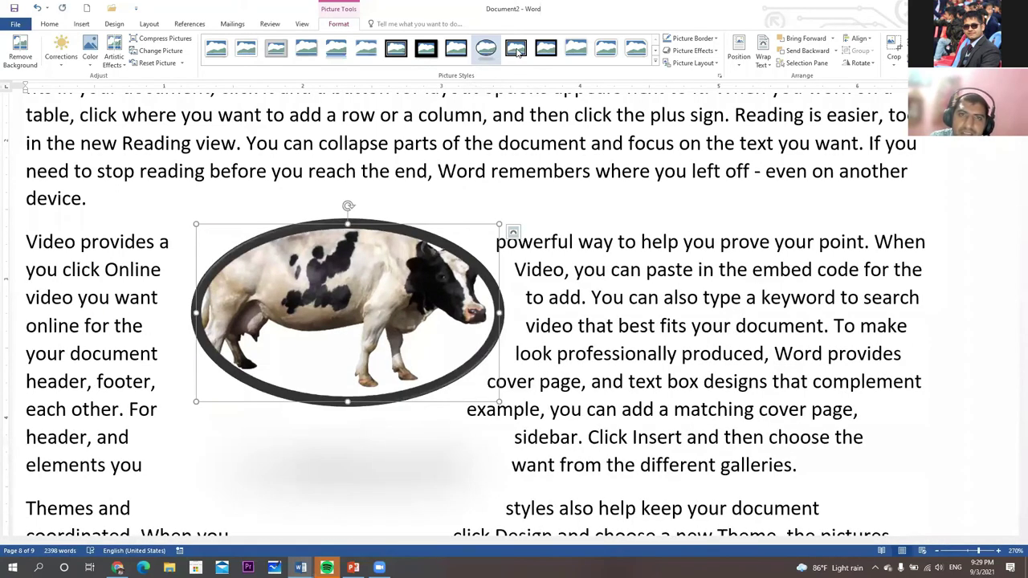
left_click(518, 51)
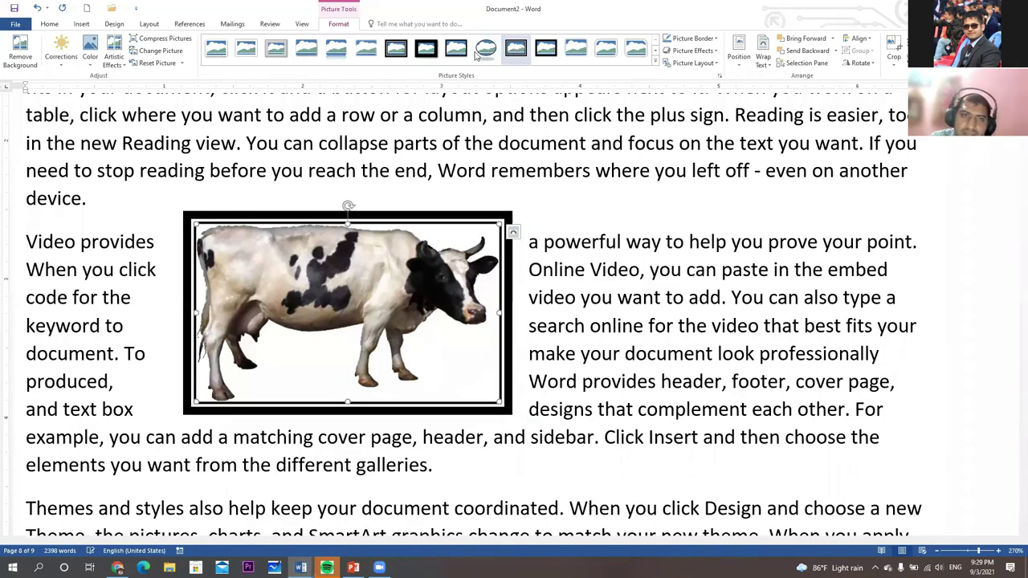
left_click(365, 48)
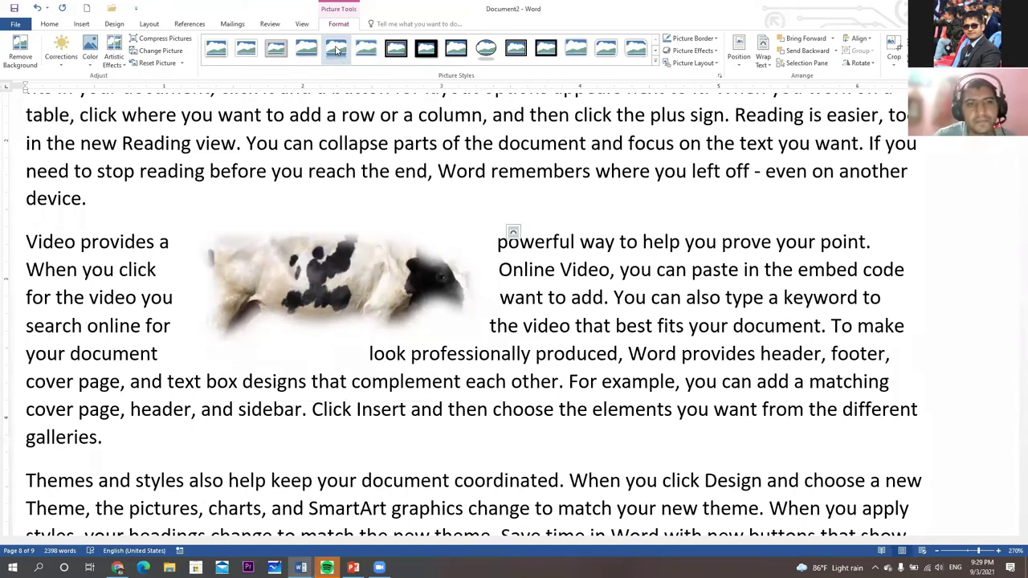
left_click(336, 50)
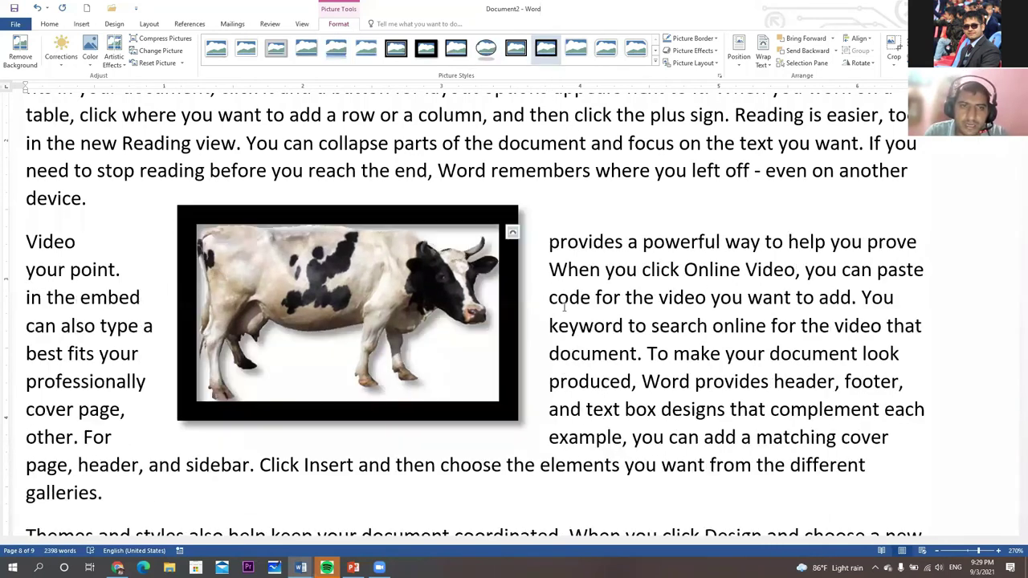
left_click(606, 50)
left_click(565, 385)
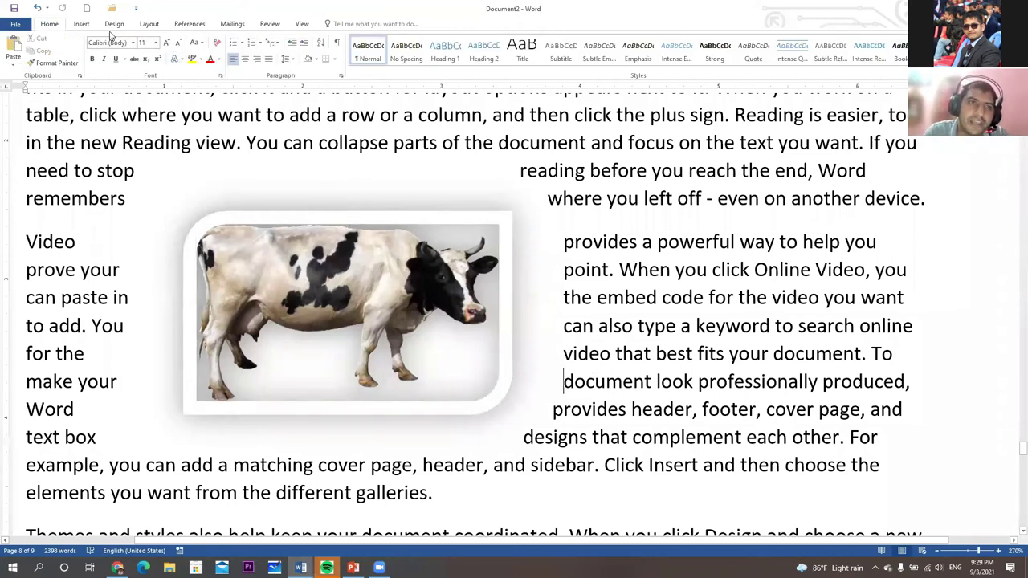
Put the cursor after 'different galleries.' and open Online Pictures
left_click(81, 24)
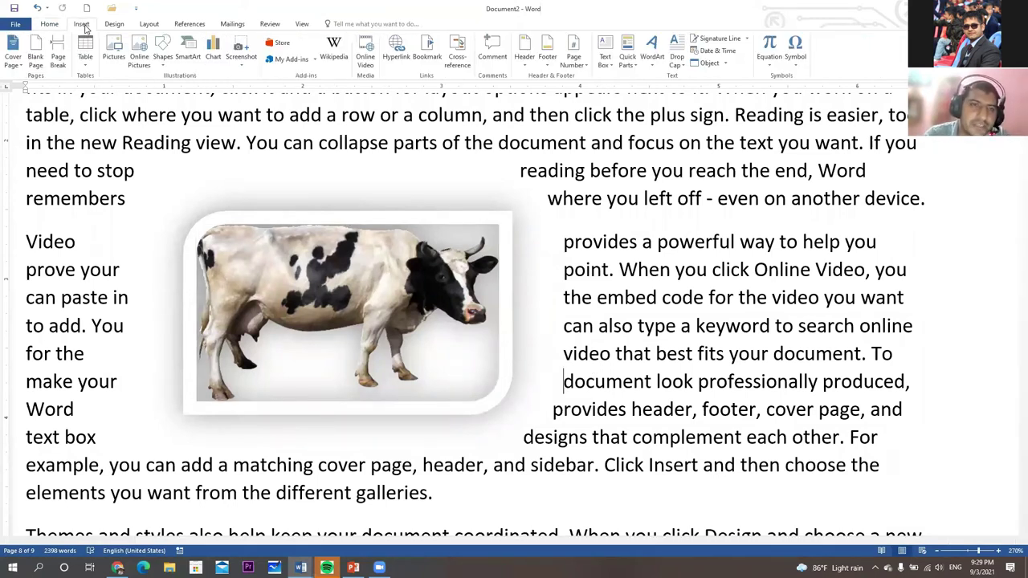
left_click(451, 500)
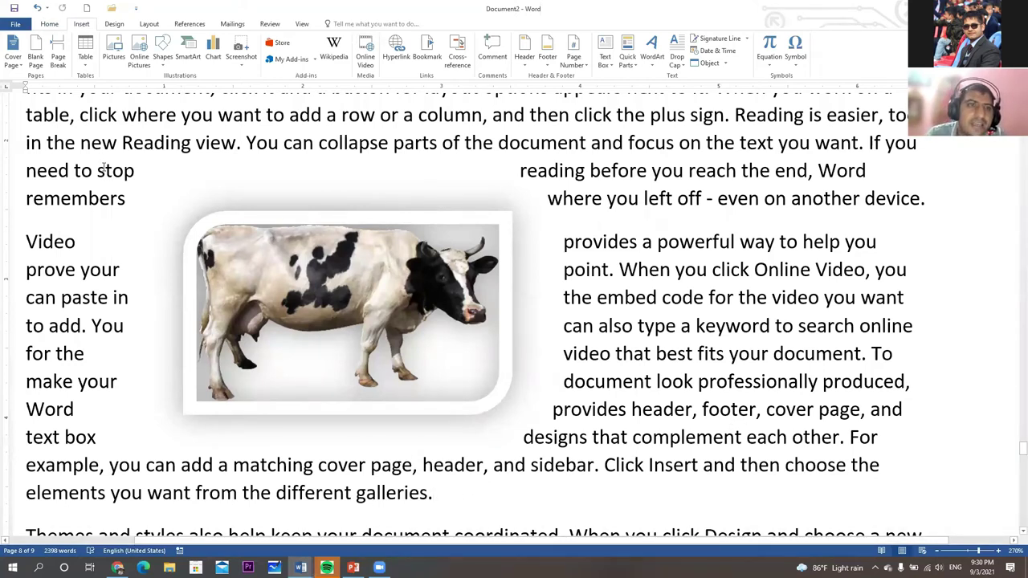
left_click(140, 50)
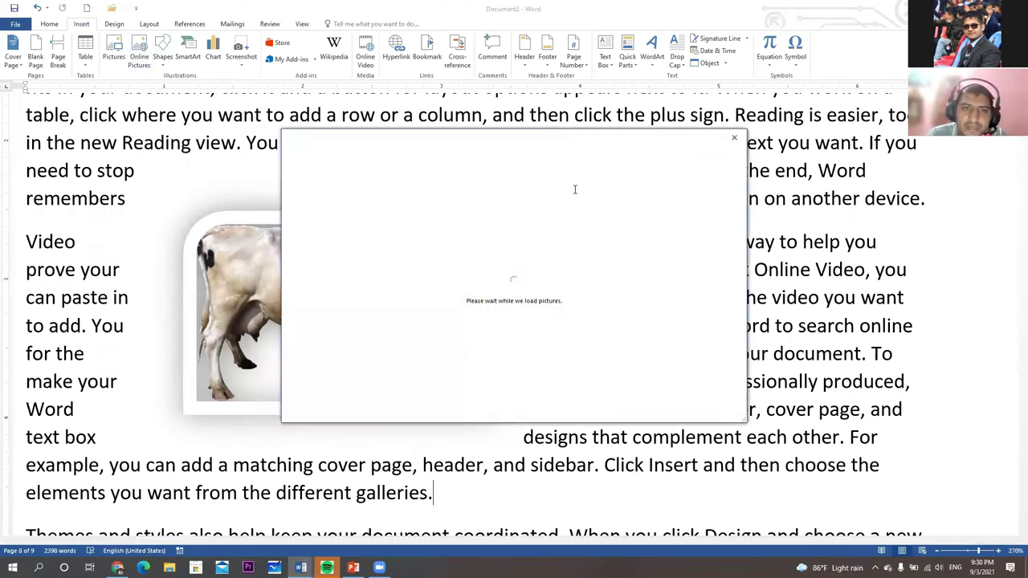
Search online images for 'flower' and insert the pink lotus photo
left_click(596, 190)
type("flower")
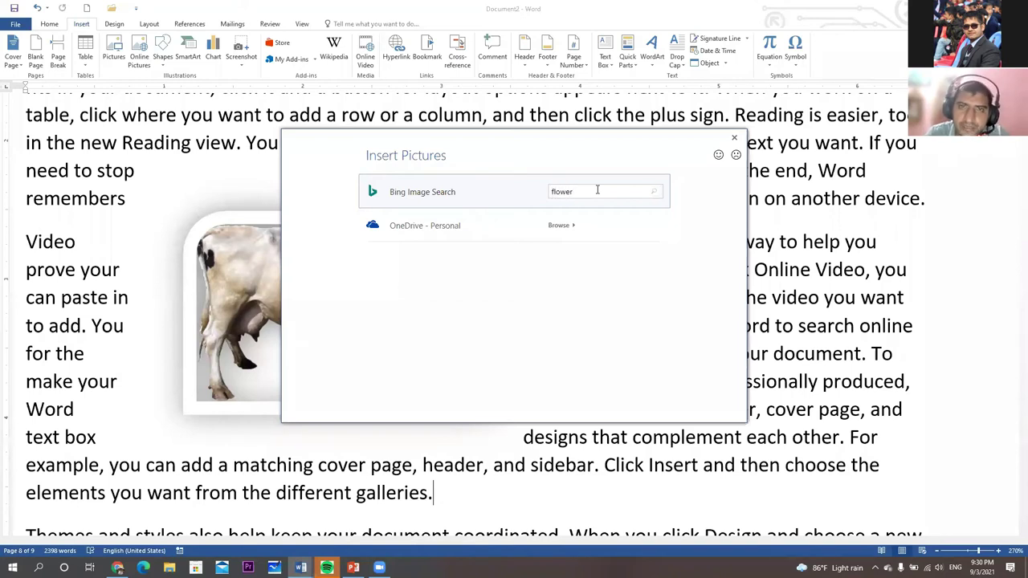
key("Return")
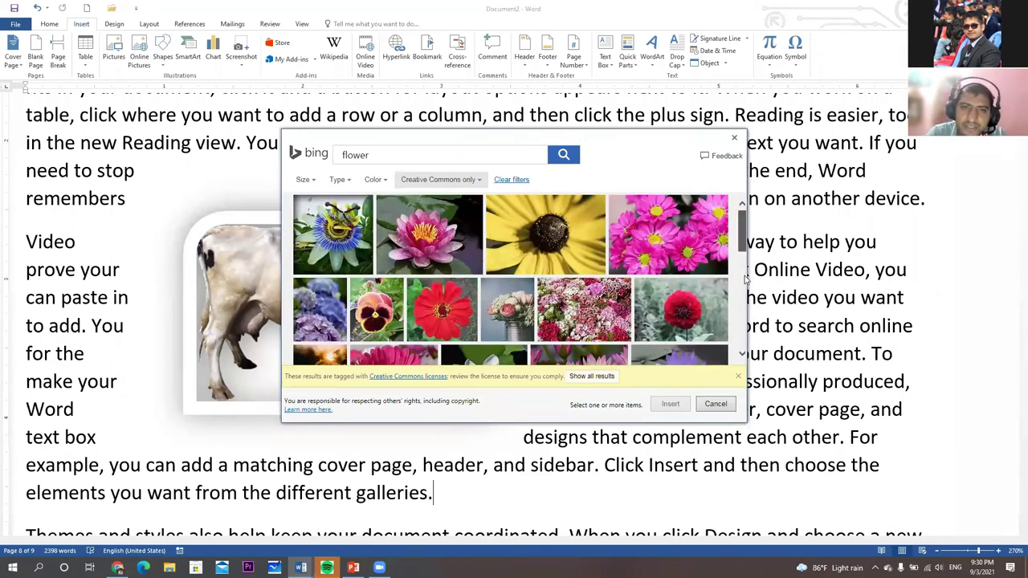
scroll(745, 279, "down", 5)
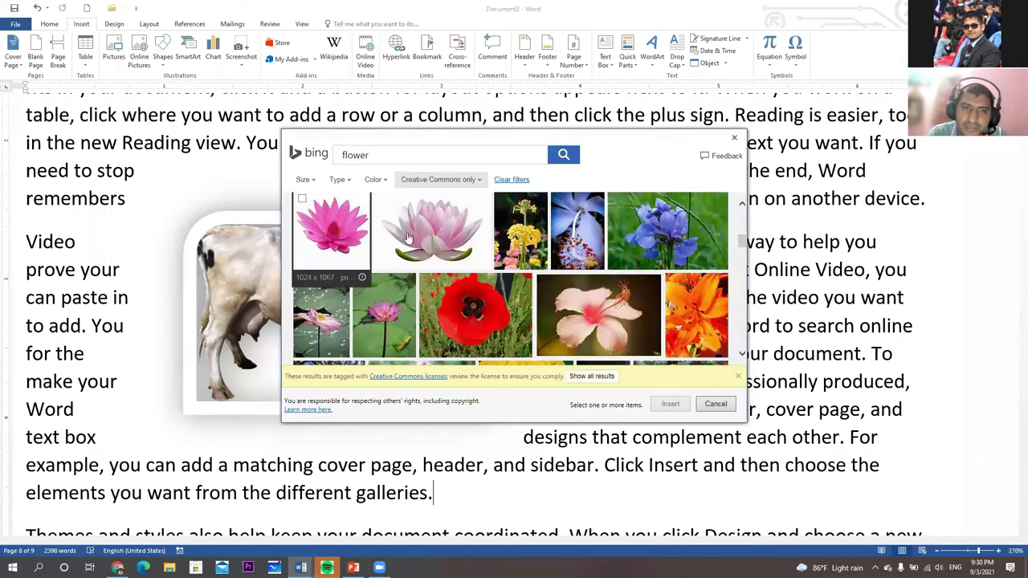
left_click(428, 240)
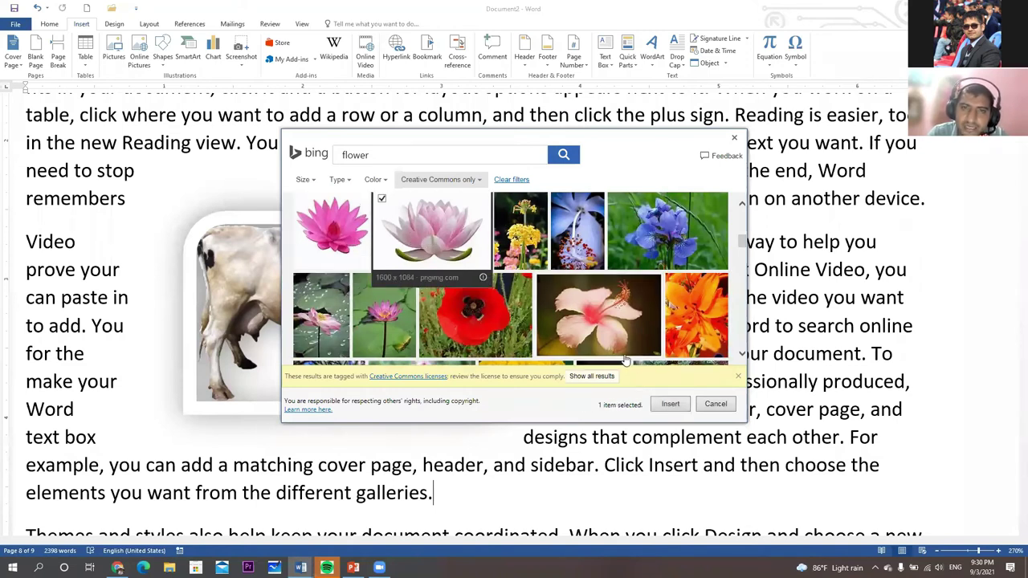
left_click(669, 404)
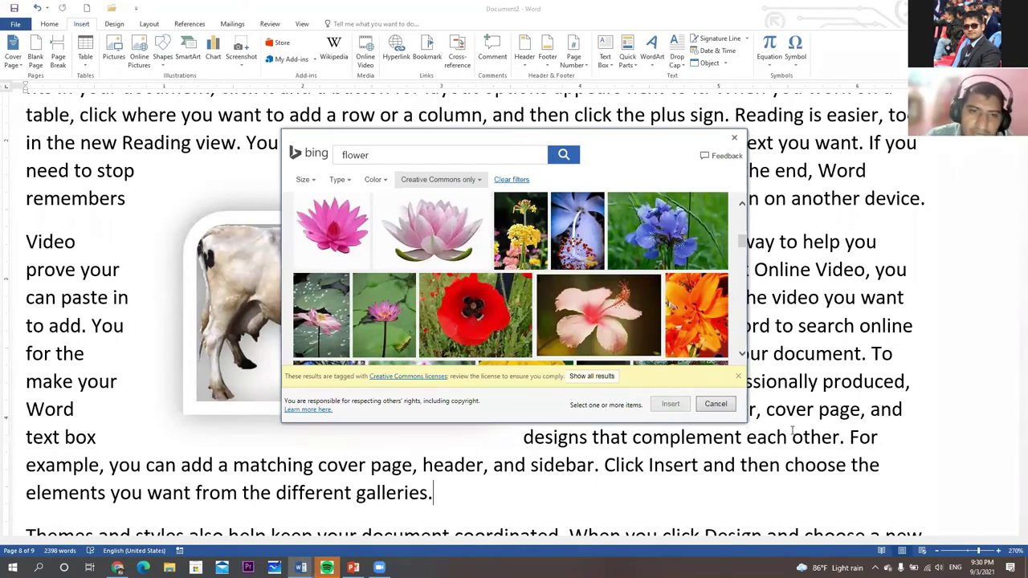
scroll(765, 206, "down", 3)
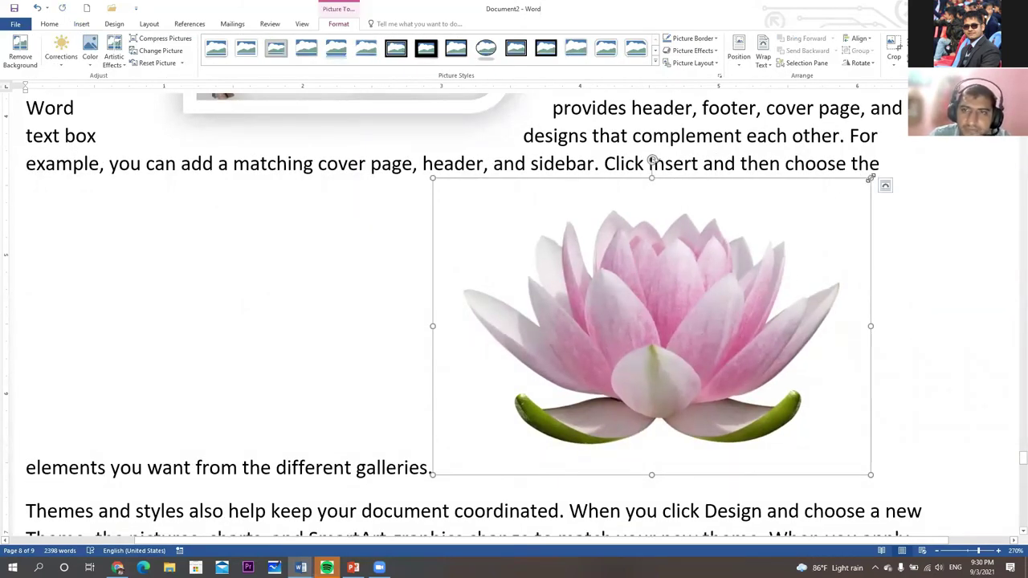
Shrink the lotus picture by dragging its corner, keeping the top-left fixed
left_click_drag(707, 260, 607, 282)
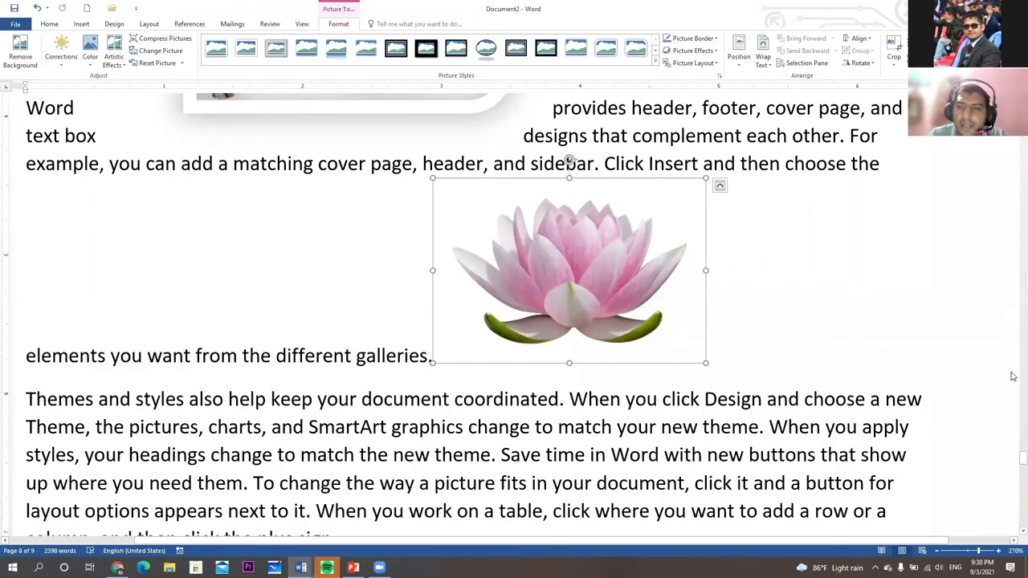
left_click_drag(1018, 457, 1012, 469)
scroll(328, 327, "down", 3)
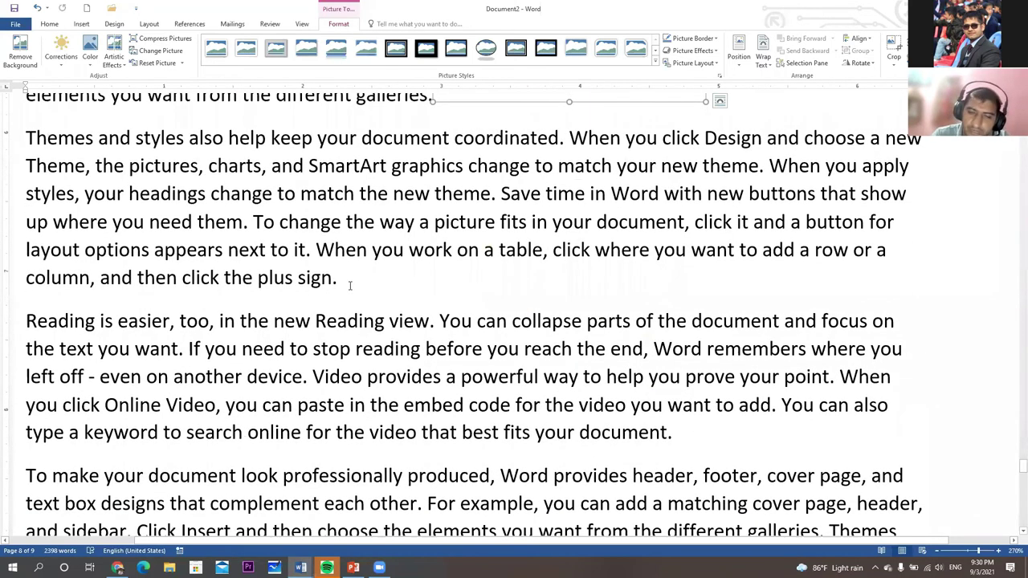
Add an empty paragraph after the paragraph ending 'plus sign.'
left_click(349, 285)
key("Return")
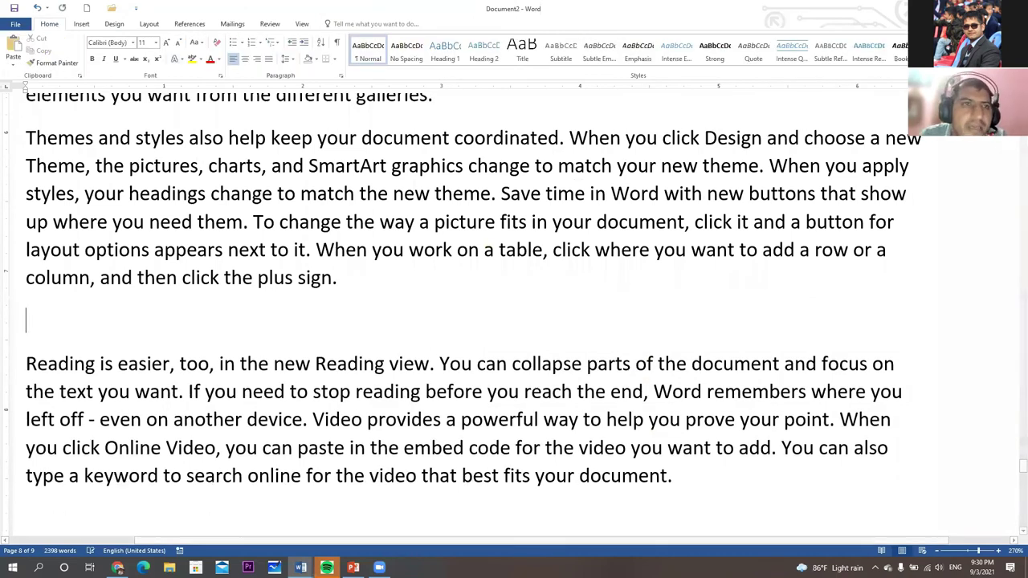
left_click(82, 25)
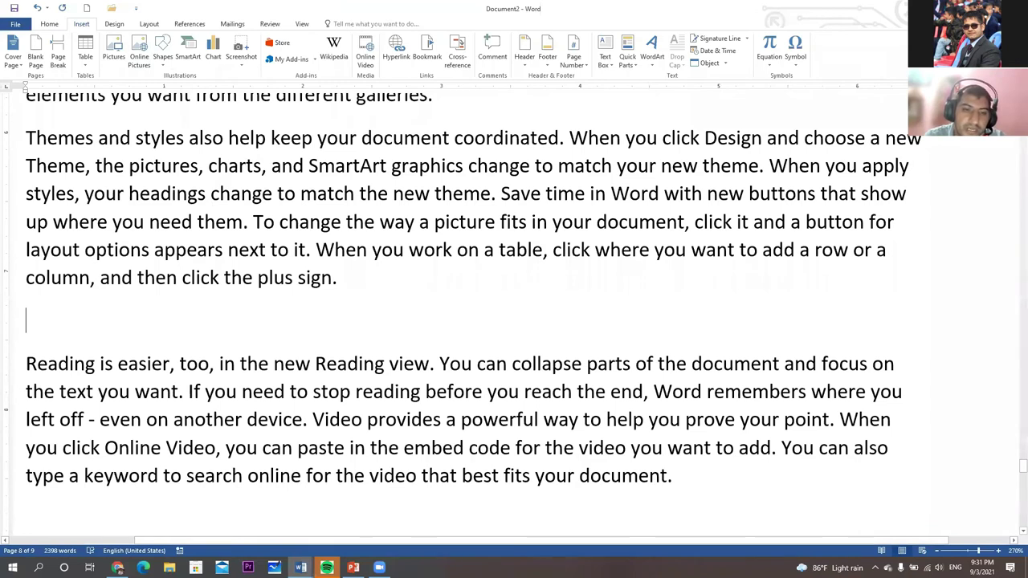
mouse_move(301, 568)
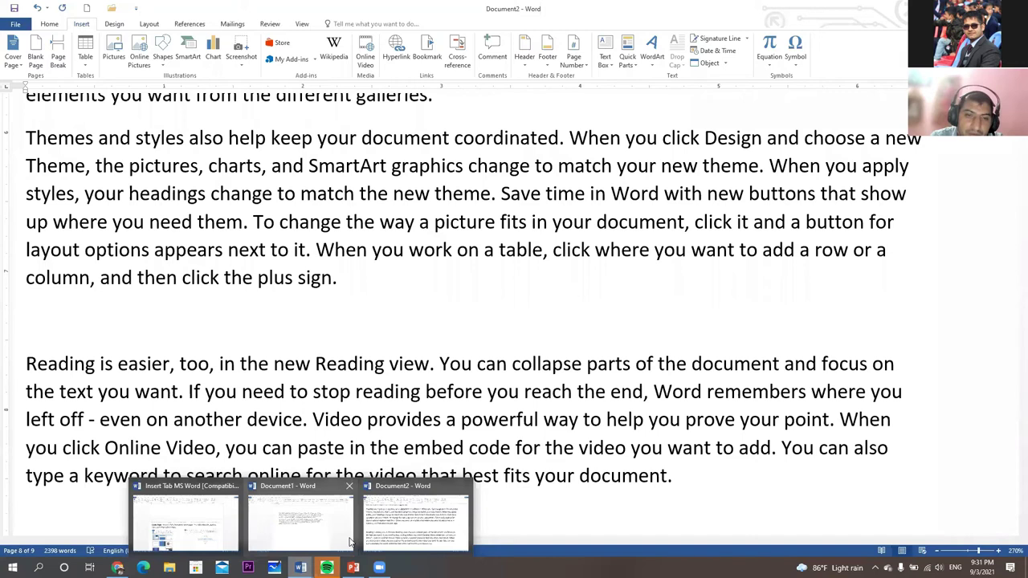
In the Insert Tab MS Word document, scroll down to the Illustrations Group page
left_click(185, 522)
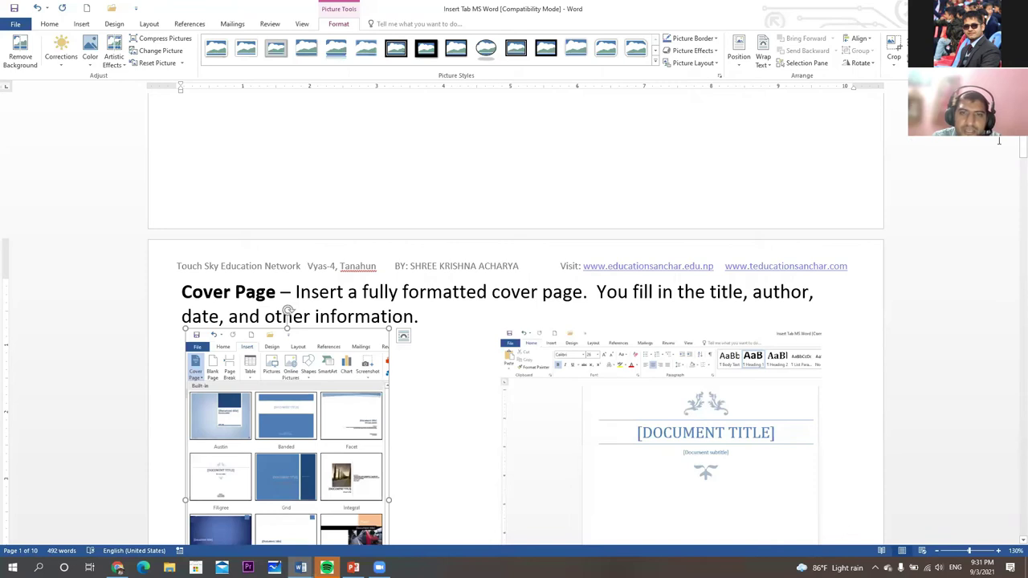
scroll(1013, 145, "down", 1)
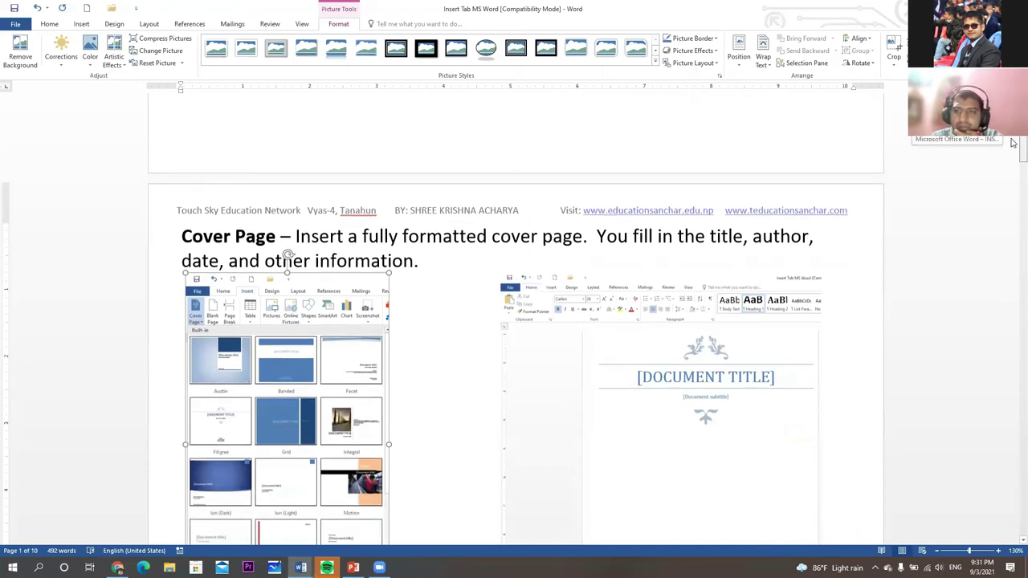
scroll(1011, 152, "down", 2)
scroll(1011, 158, "down", 1)
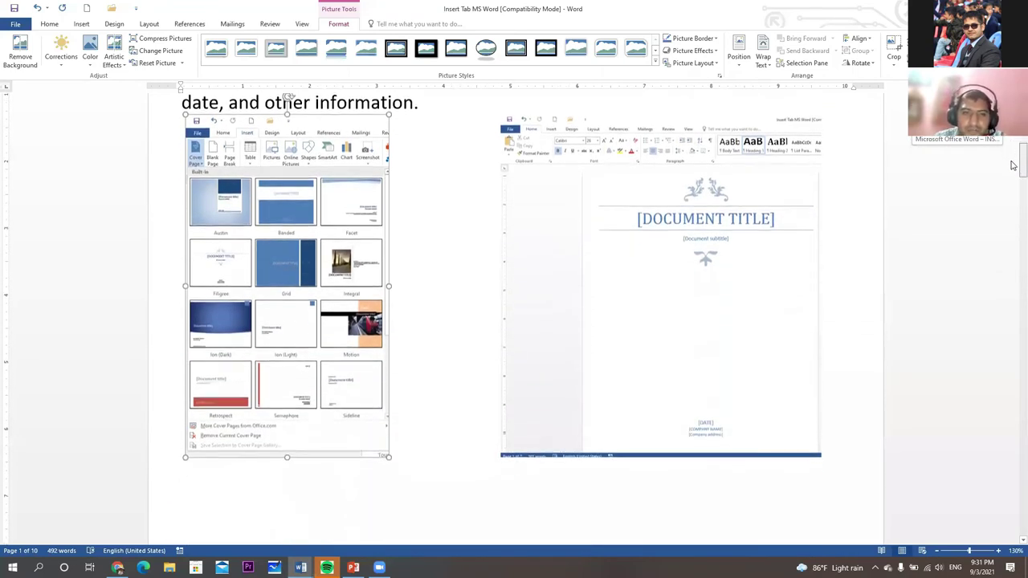
scroll(1012, 169, "down", 2)
scroll(1013, 178, "down", 3)
scroll(1013, 186, "down", 1)
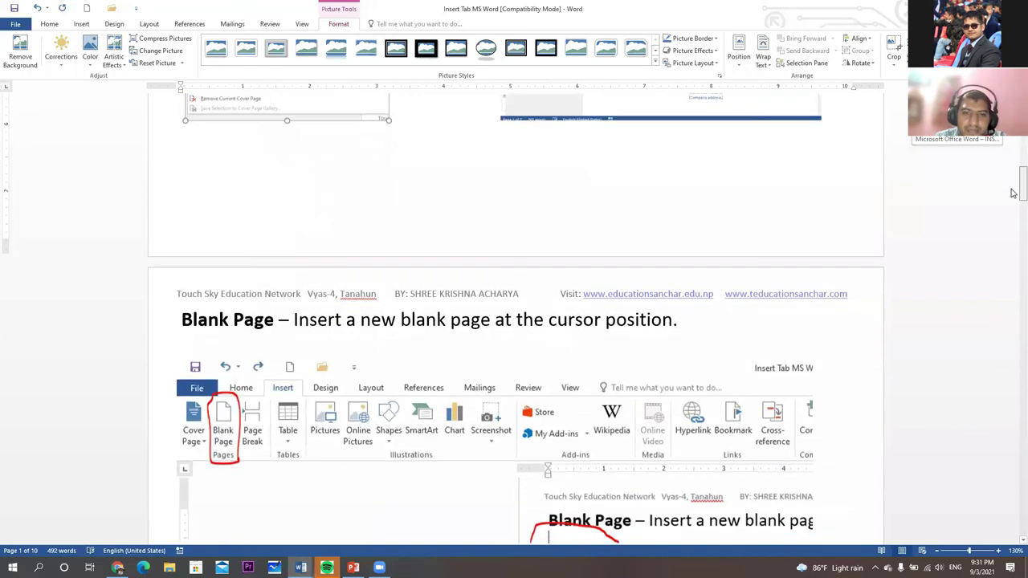
scroll(1013, 197, "down", 3)
scroll(1013, 207, "down", 3)
scroll(1014, 216, "down", 2)
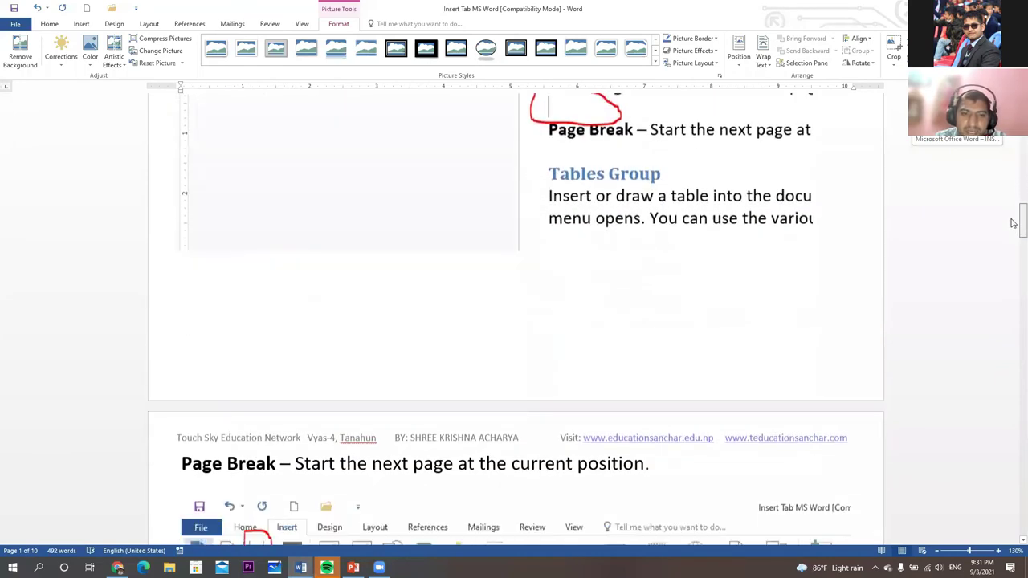
scroll(1013, 226, "down", 2)
scroll(1013, 236, "down", 1)
scroll(1013, 241, "down", 2)
scroll(1013, 253, "down", 1)
scroll(1013, 259, "down", 2)
scroll(1013, 261, "down", 2)
scroll(1013, 265, "down", 1)
scroll(1013, 267, "down", 1)
scroll(1013, 271, "down", 2)
left_click_drag(1013, 268, 1013, 314)
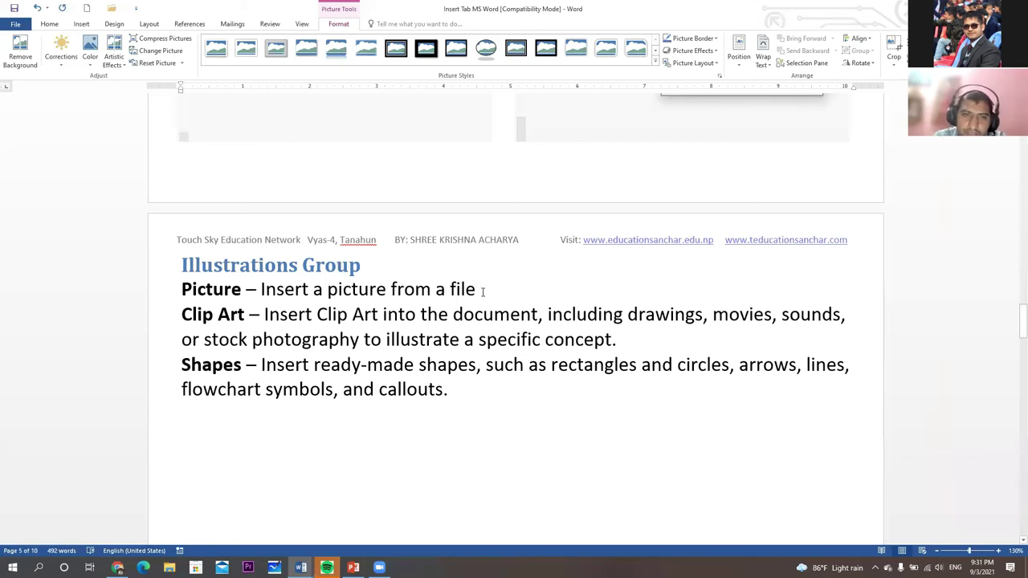
Highlight the Picture description and 'Clip Art' text, then switch to Document2
left_click_drag(476, 289, 282, 289)
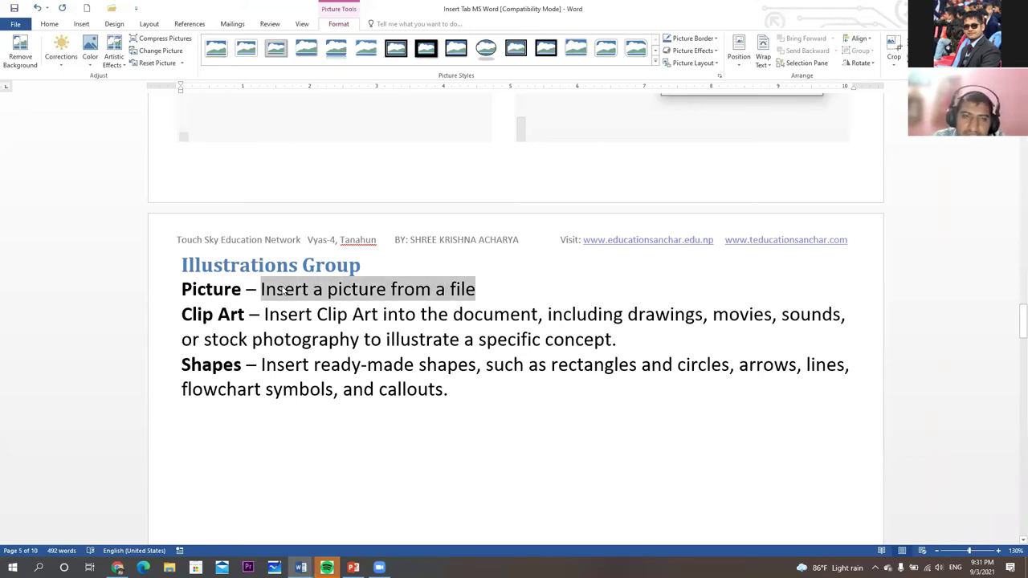
left_click(514, 282)
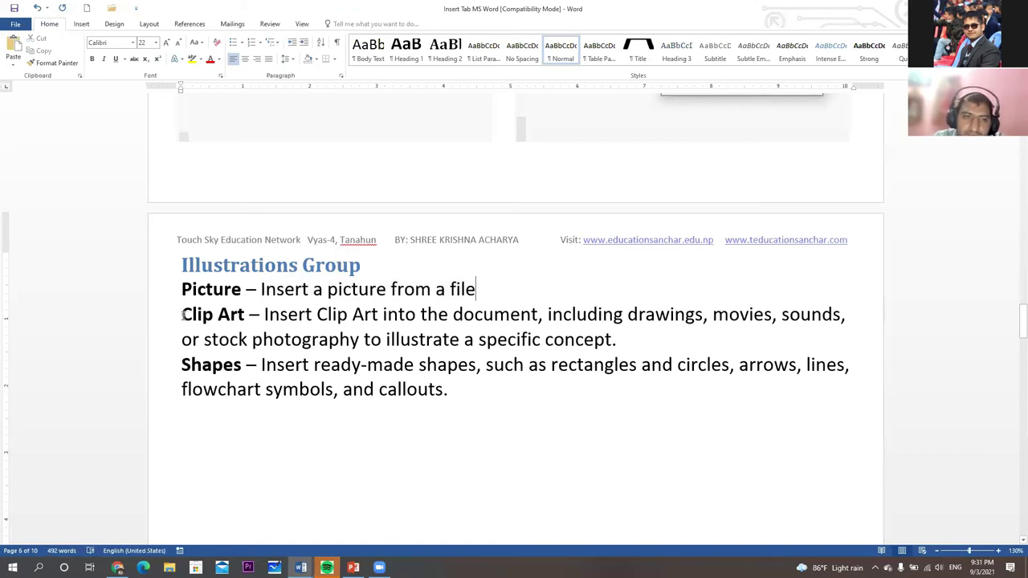
left_click_drag(181, 315, 249, 315)
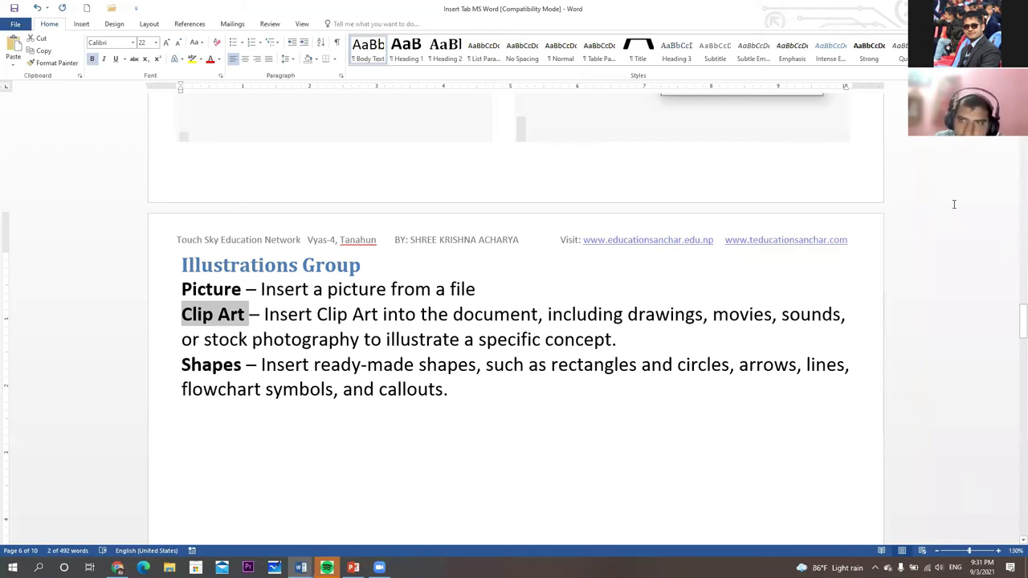
left_click_drag(1011, 329, 1013, 334)
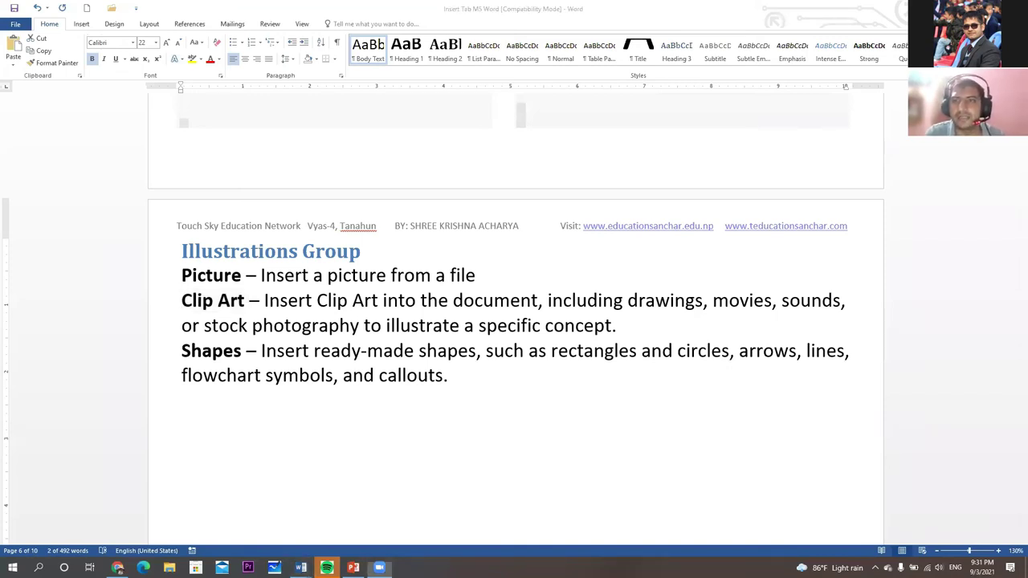
key("alt+Tab")
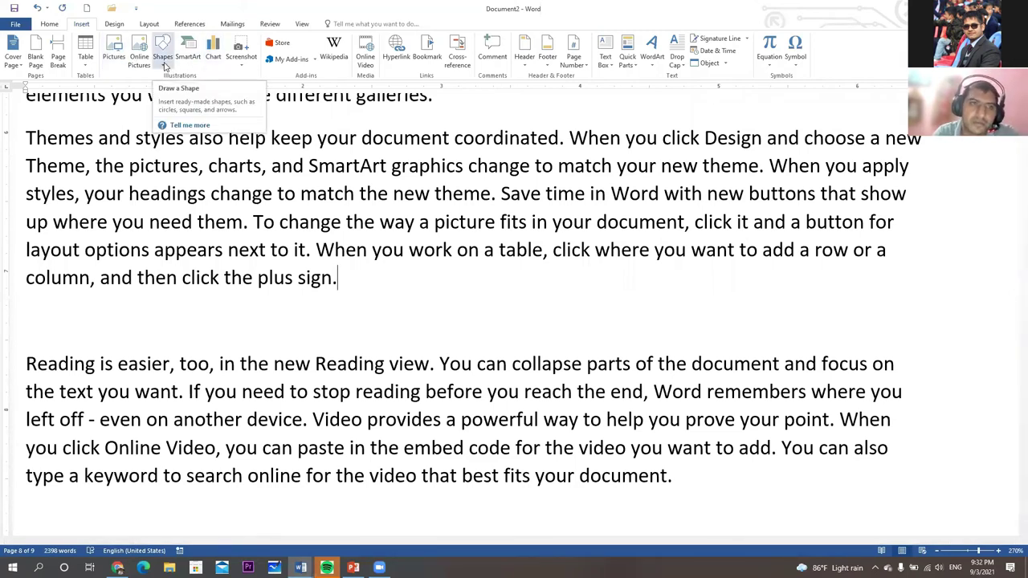
Draw a blue ribbon banner below the paragraph ending 'plus sign.'
left_click(164, 66)
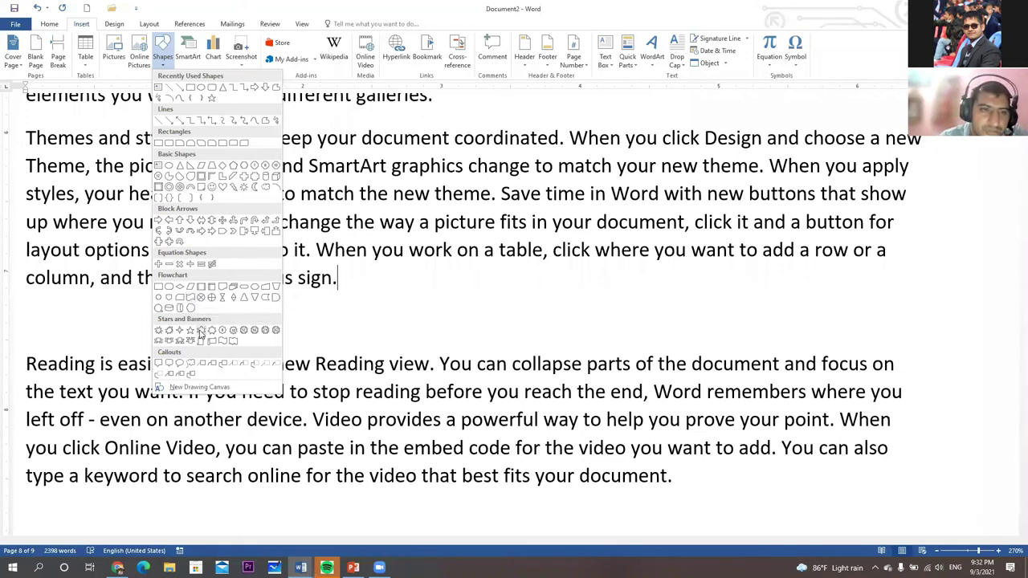
left_click(206, 322)
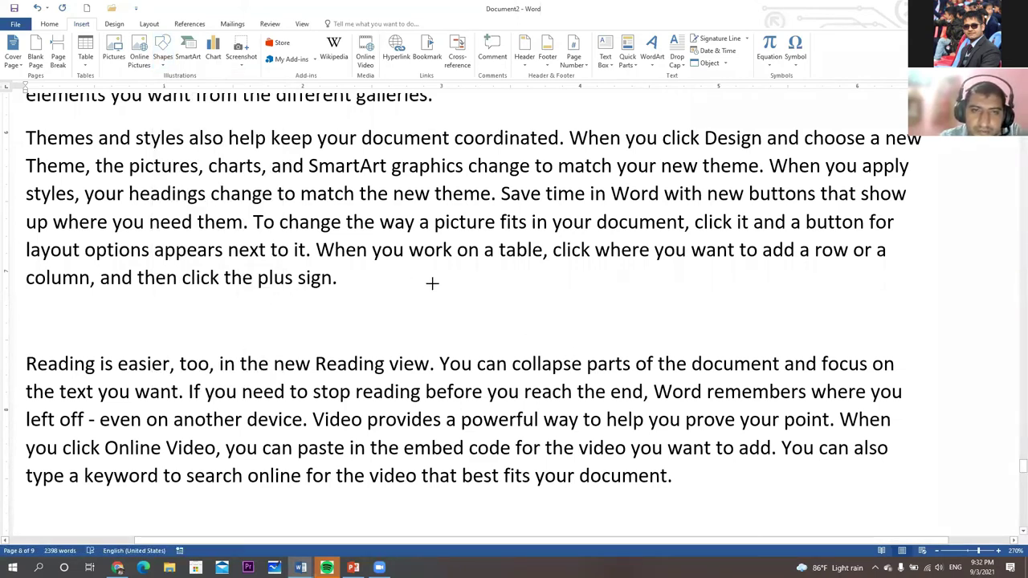
left_click_drag(402, 277, 514, 310)
left_click_drag(688, 341, 730, 333)
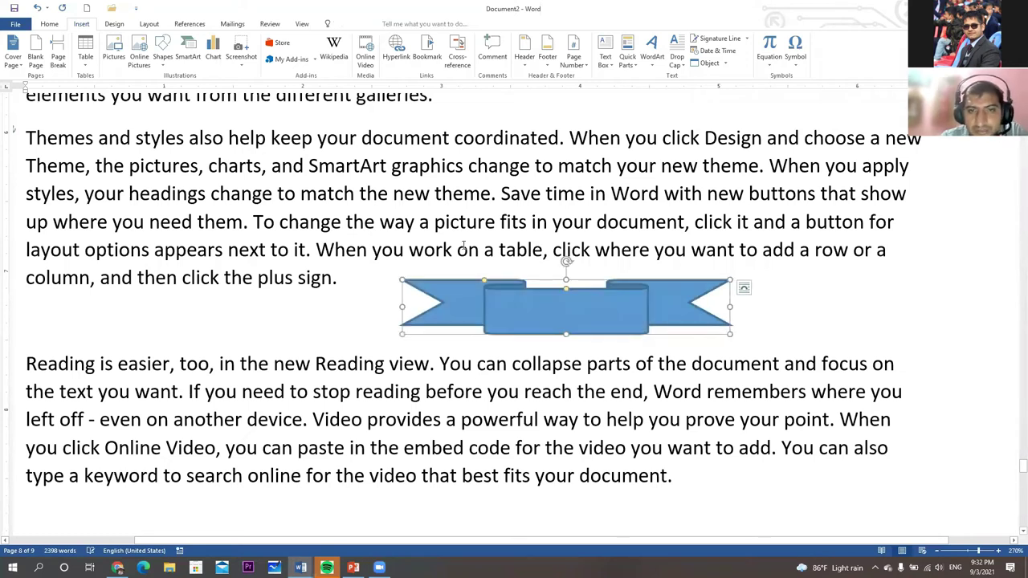
Reopen the Shapes gallery and close it without choosing a shape
left_click(81, 23)
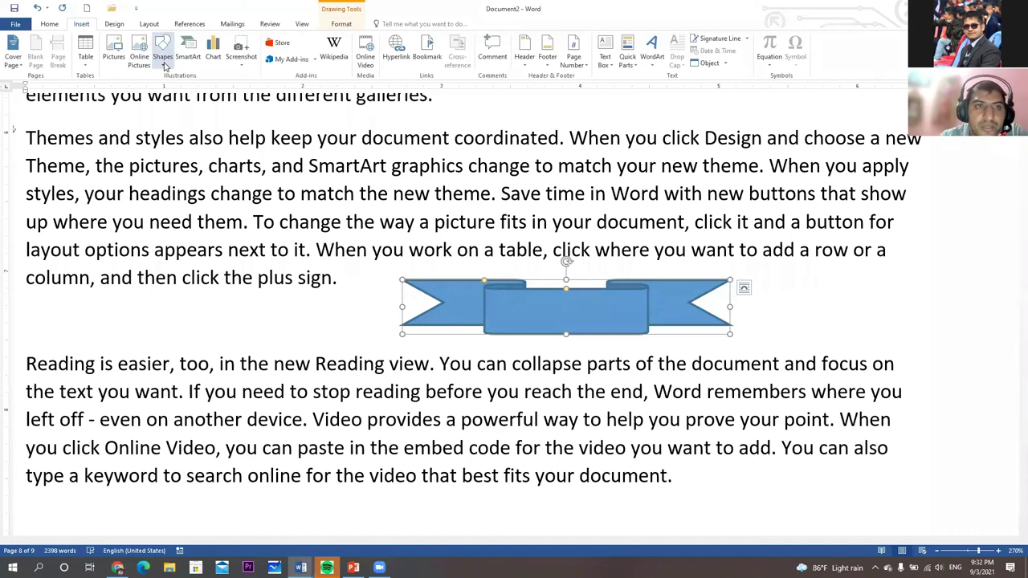
left_click(163, 56)
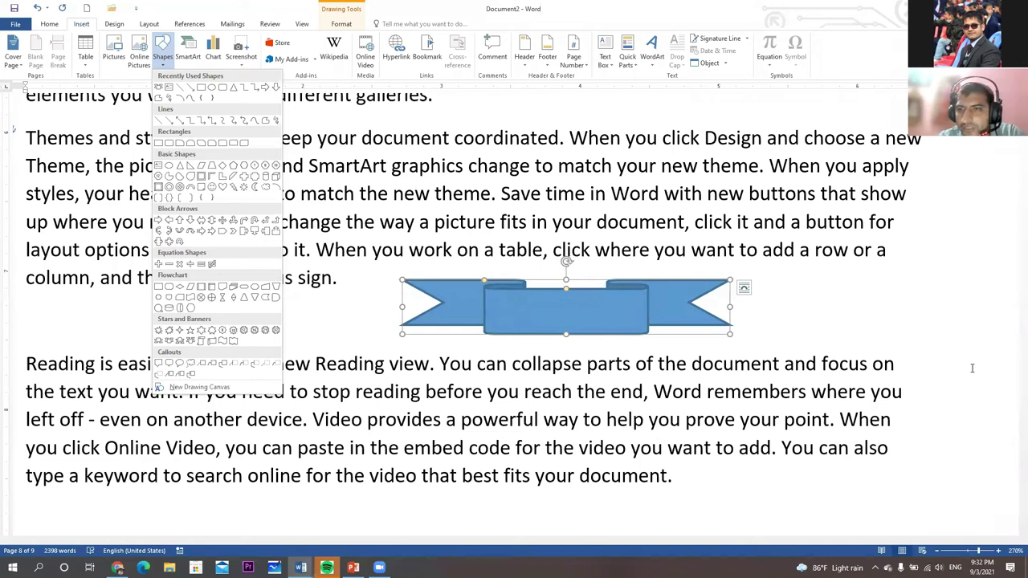
key("Escape")
key("Escape")
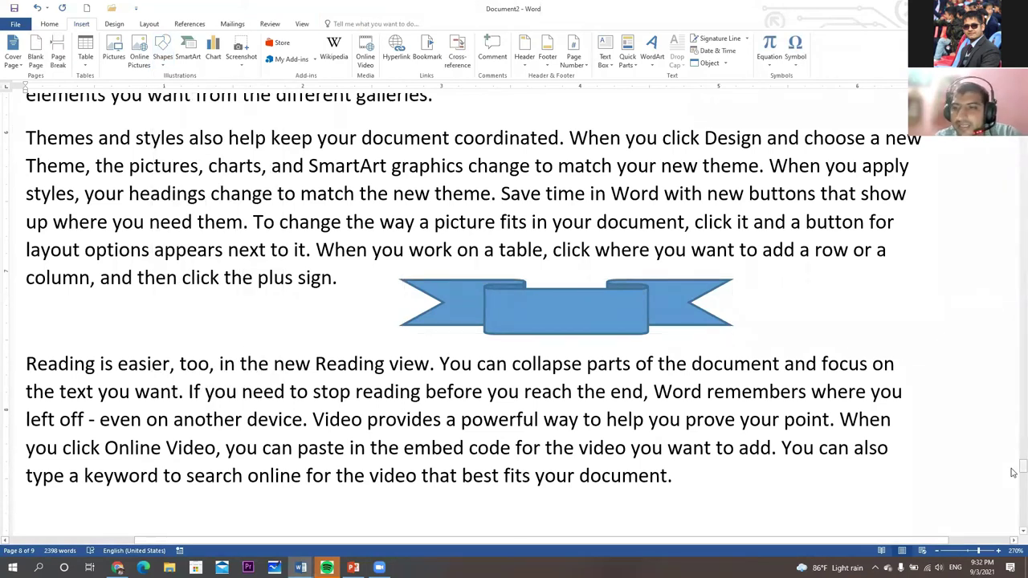
mouse_move(1020, 467)
left_mouse_down()
mouse_move(1013, 551)
mouse_move(782, 454)
left_mouse_up()
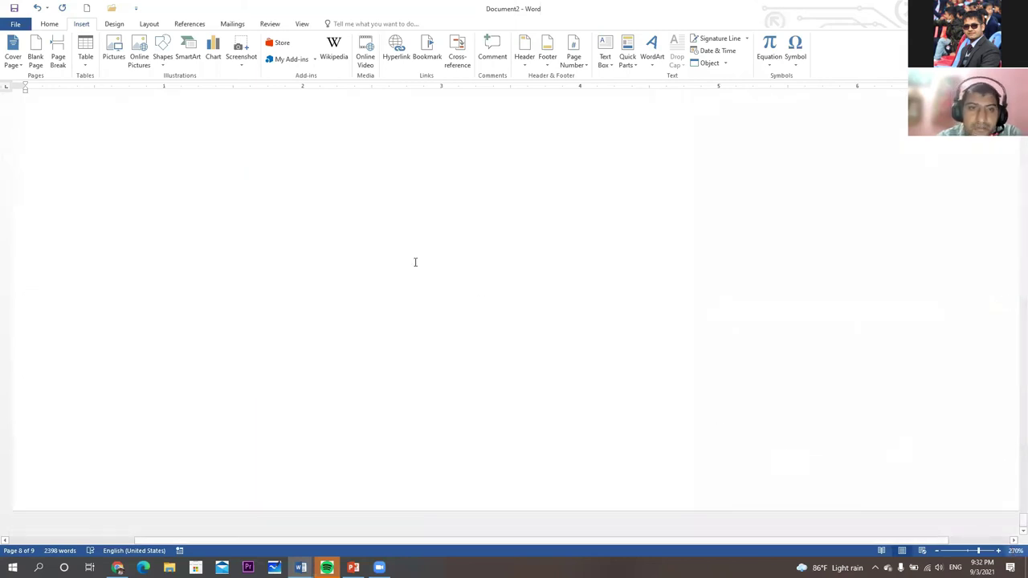
Draw a large rectangle near the middle of the blank page
left_click(292, 132)
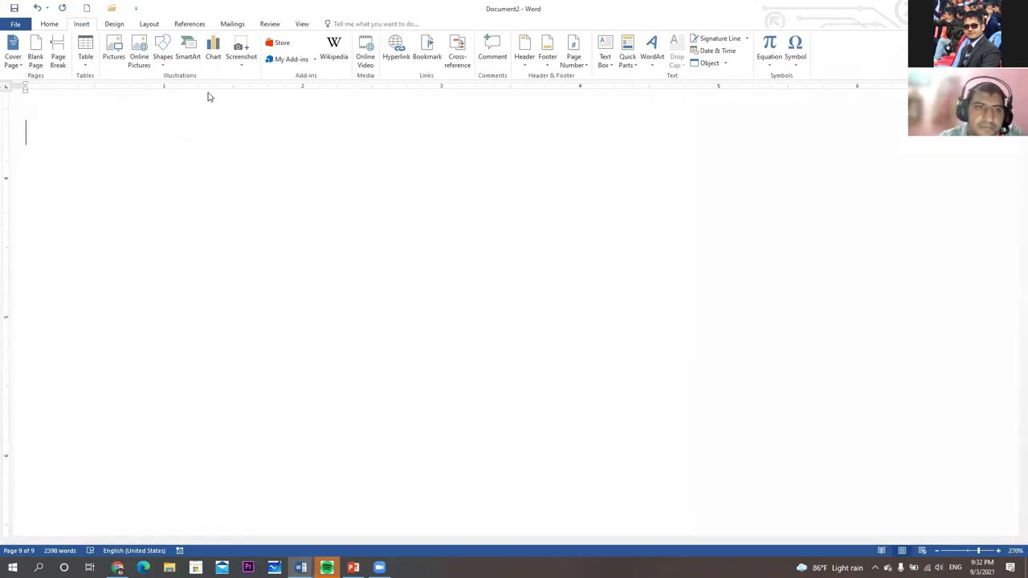
scroll(264, 211, "down", 4)
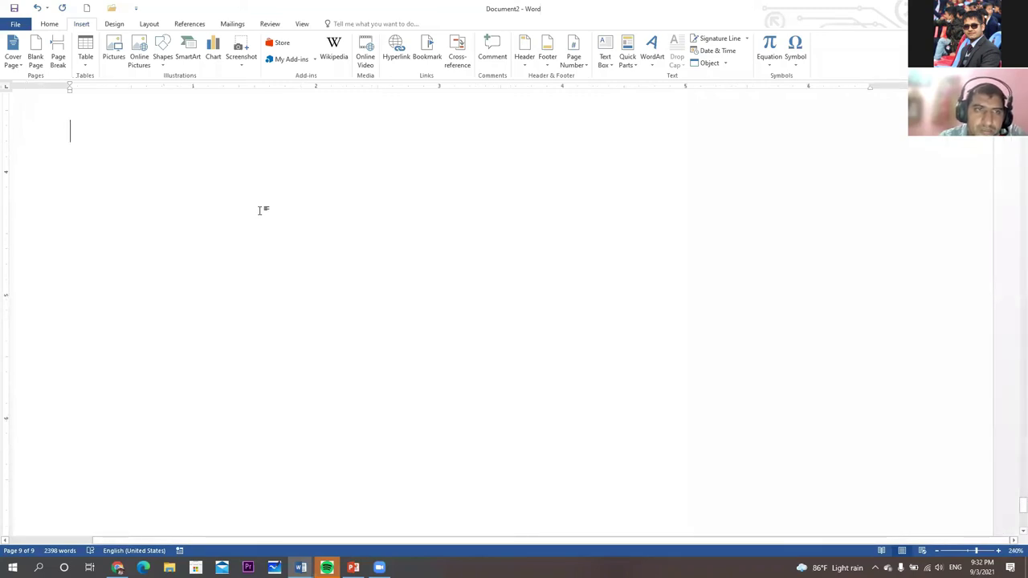
left_click(164, 62)
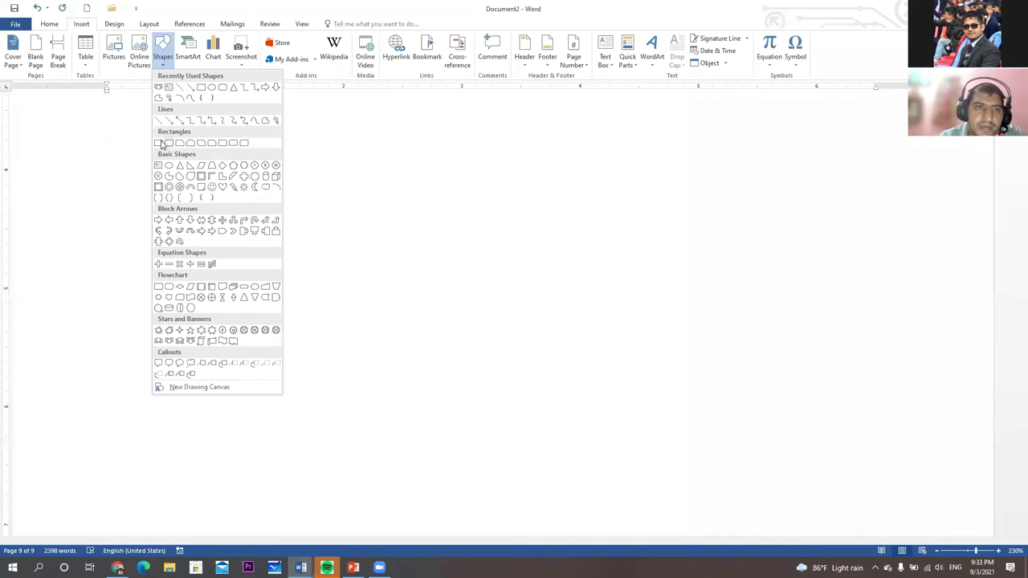
left_click(158, 143)
left_click(159, 141)
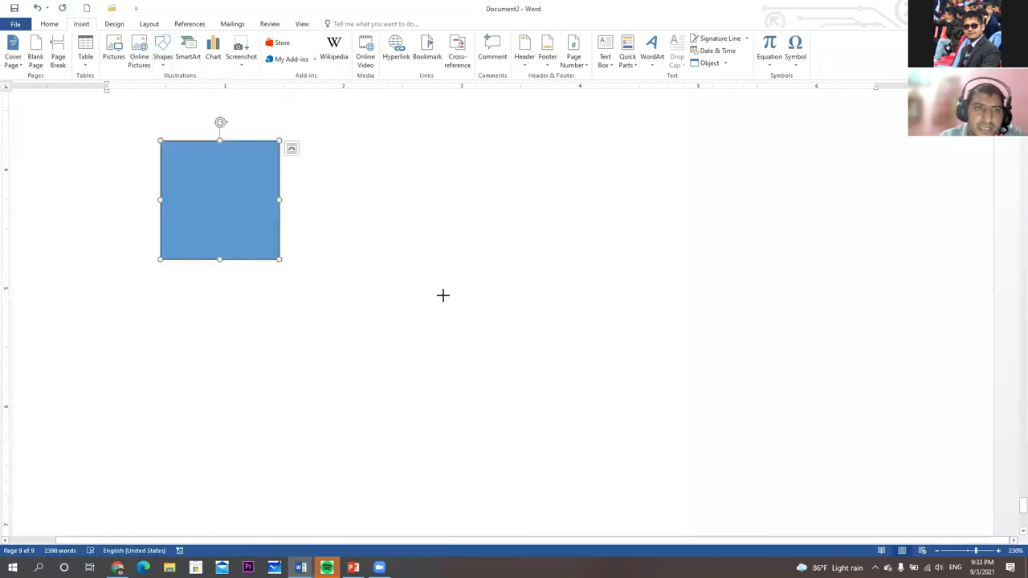
left_click_drag(278, 258, 530, 385)
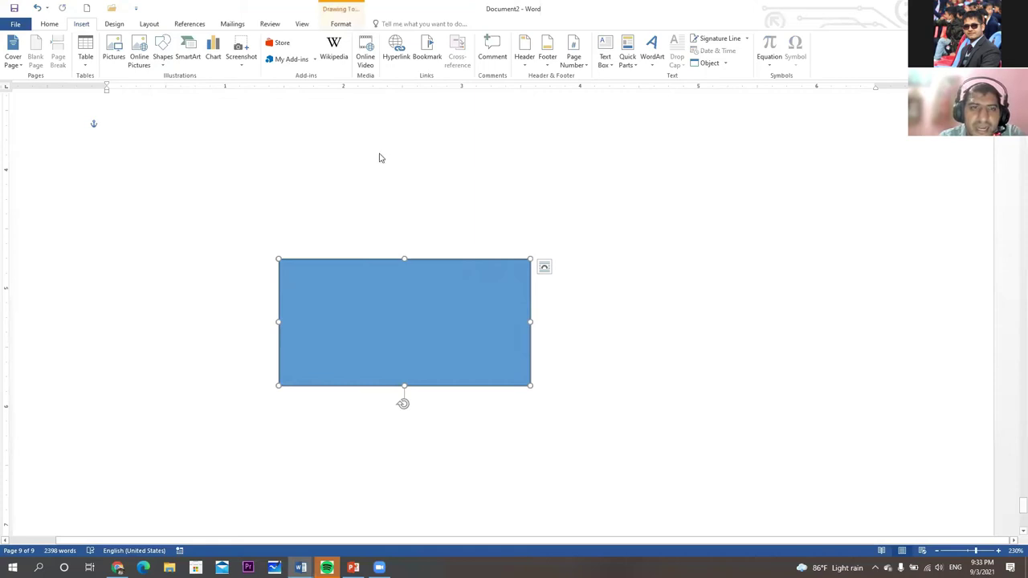
After trying several shape styles, fill the rectangle with standard Yellow
left_click(339, 24)
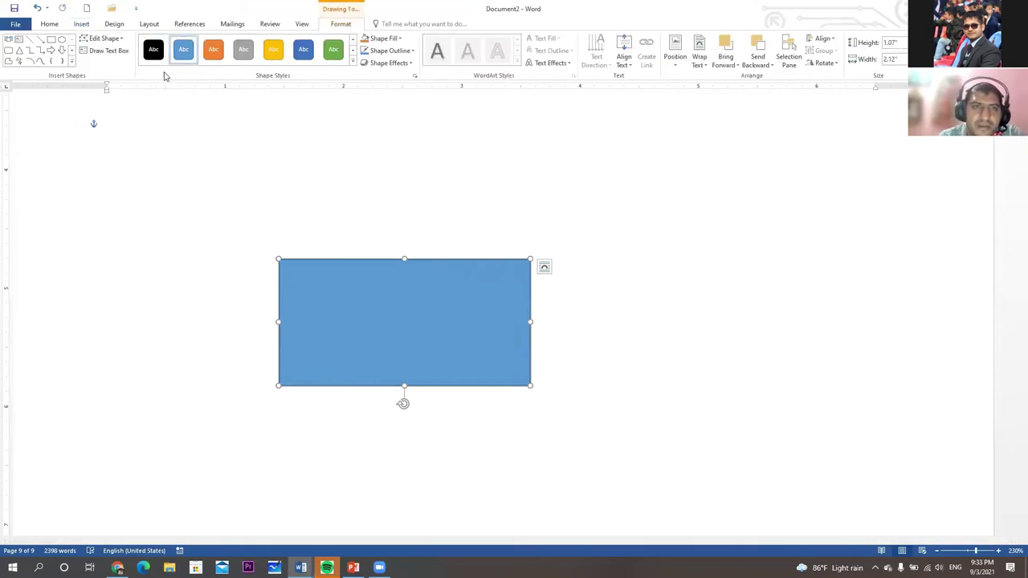
left_click(273, 50)
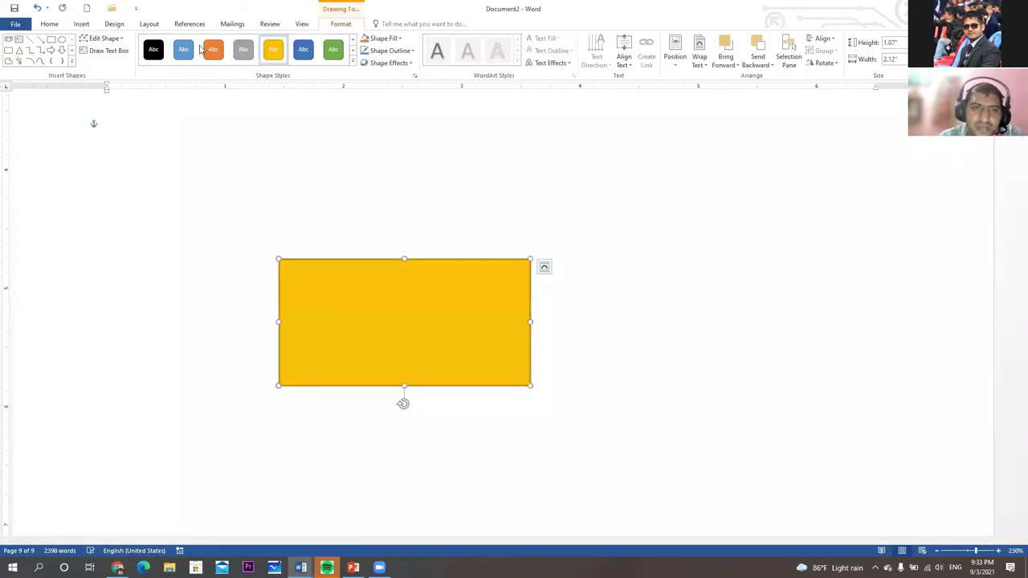
left_click(185, 50)
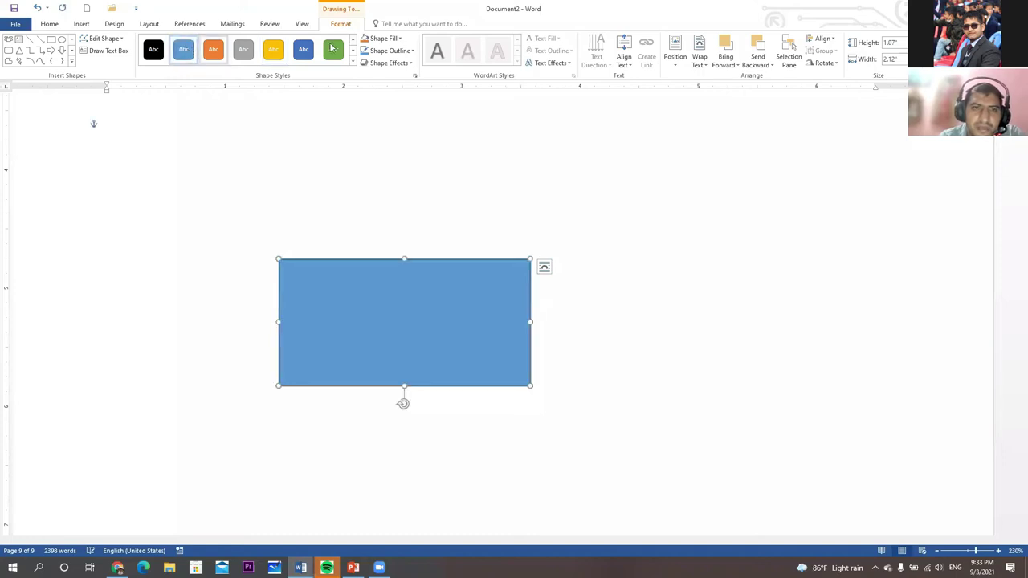
left_click(333, 50)
left_click(399, 40)
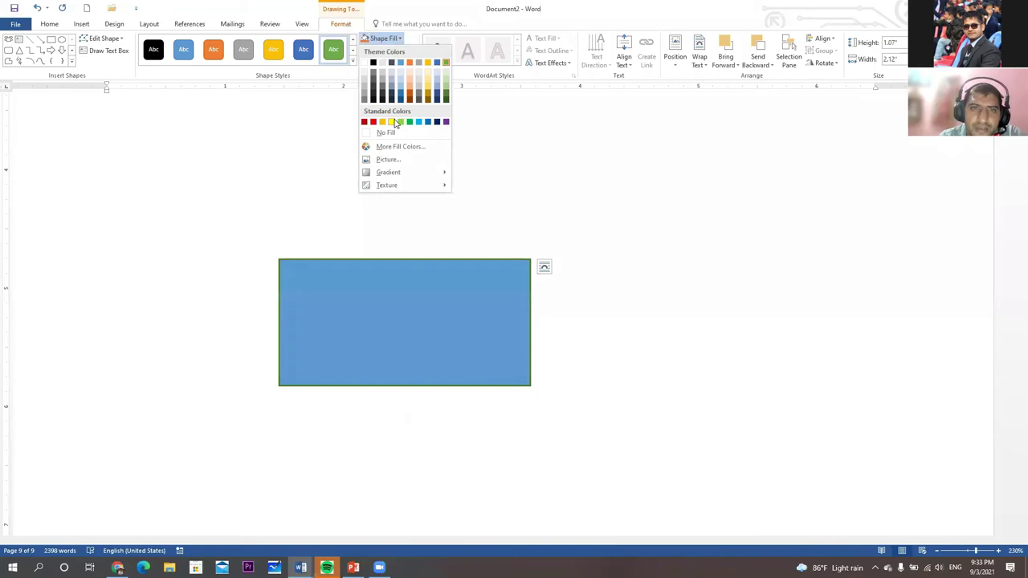
left_click(392, 122)
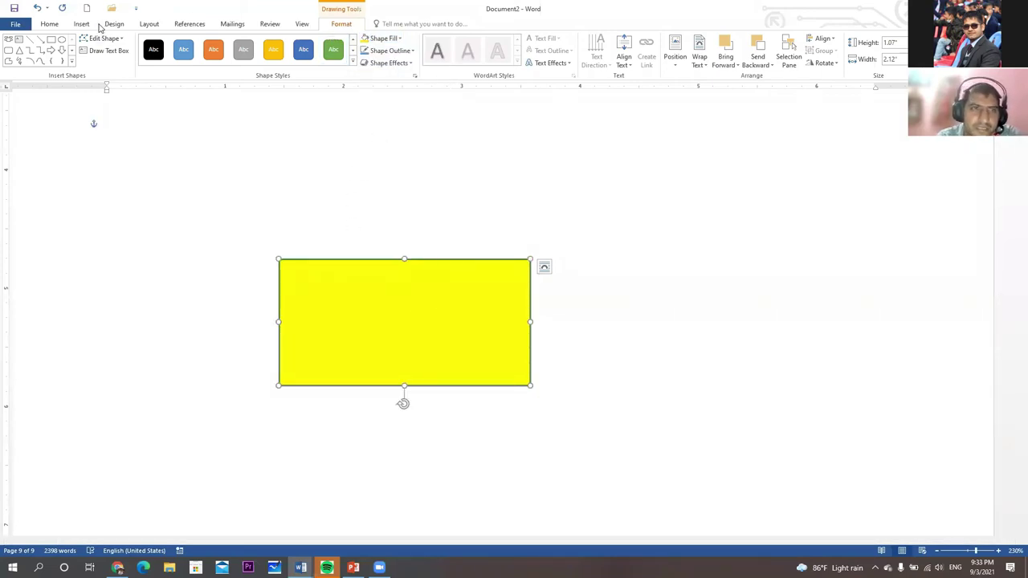
left_click(83, 25)
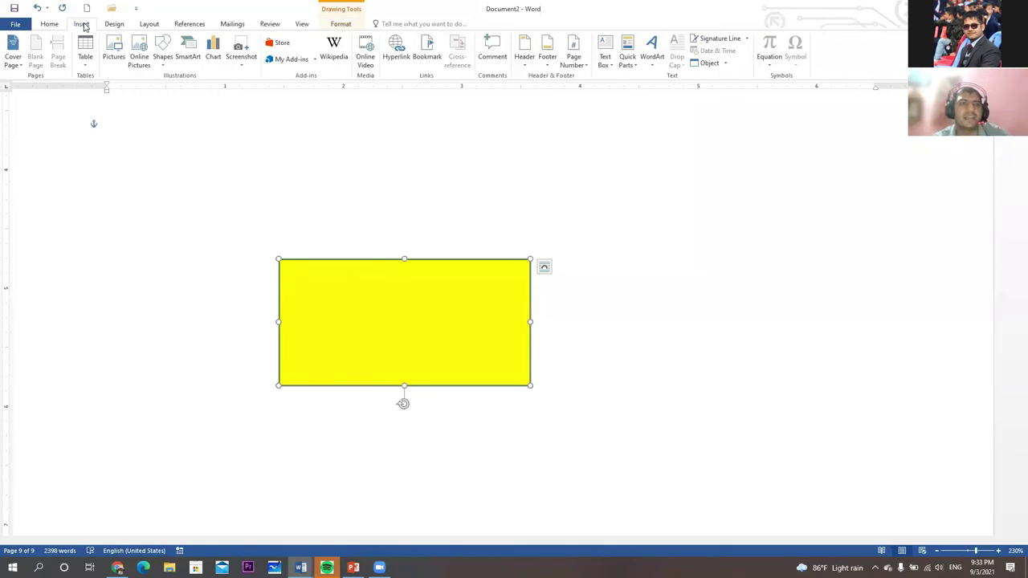
Draw a hexagon to the right of the yellow rectangle
left_click(163, 68)
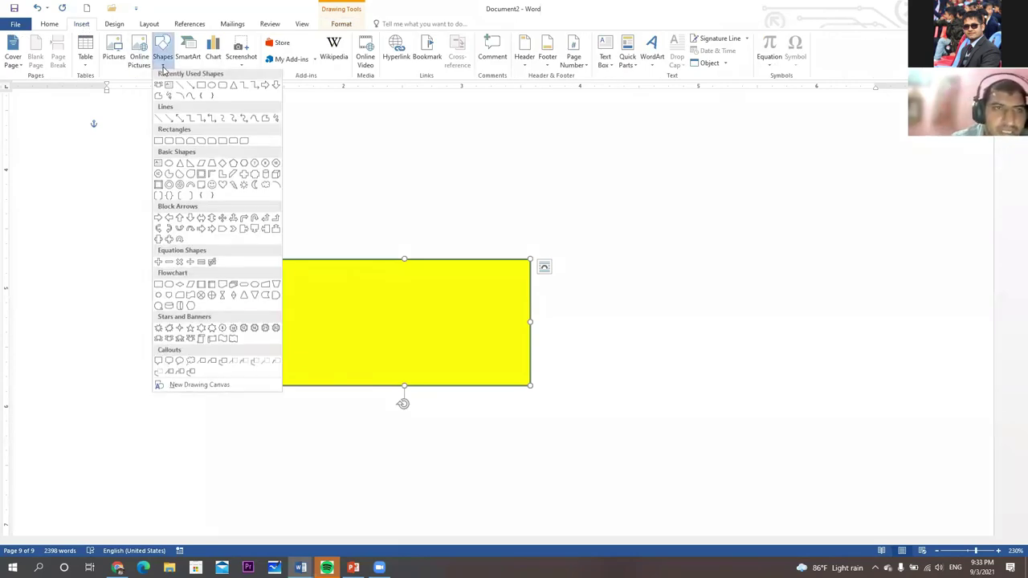
left_click(245, 165)
mouse_move(627, 189)
left_mouse_down()
mouse_move(861, 382)
mouse_move(862, 395)
left_mouse_up()
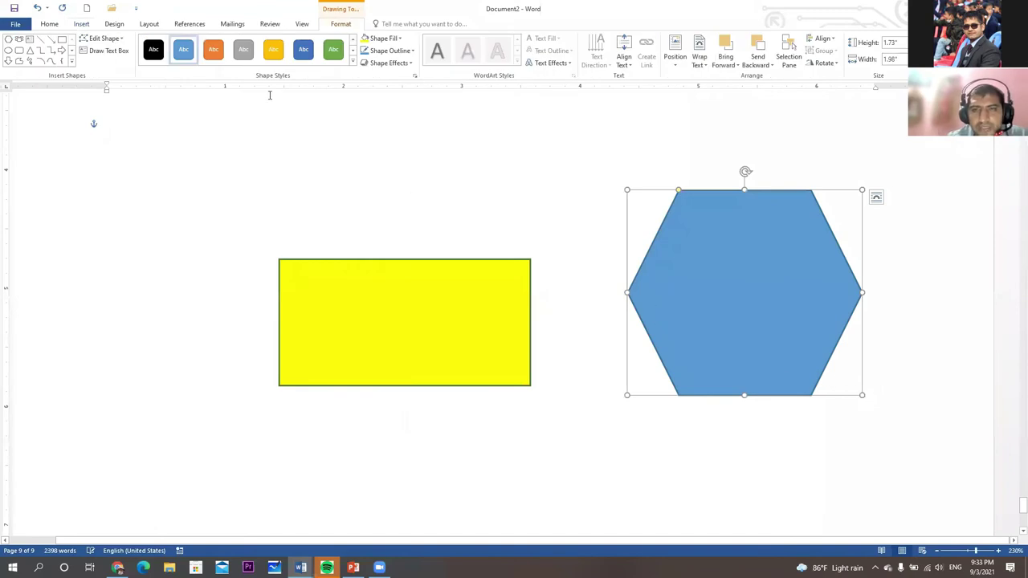
Draw a heart shape to the left of the yellow rectangle
left_click(81, 23)
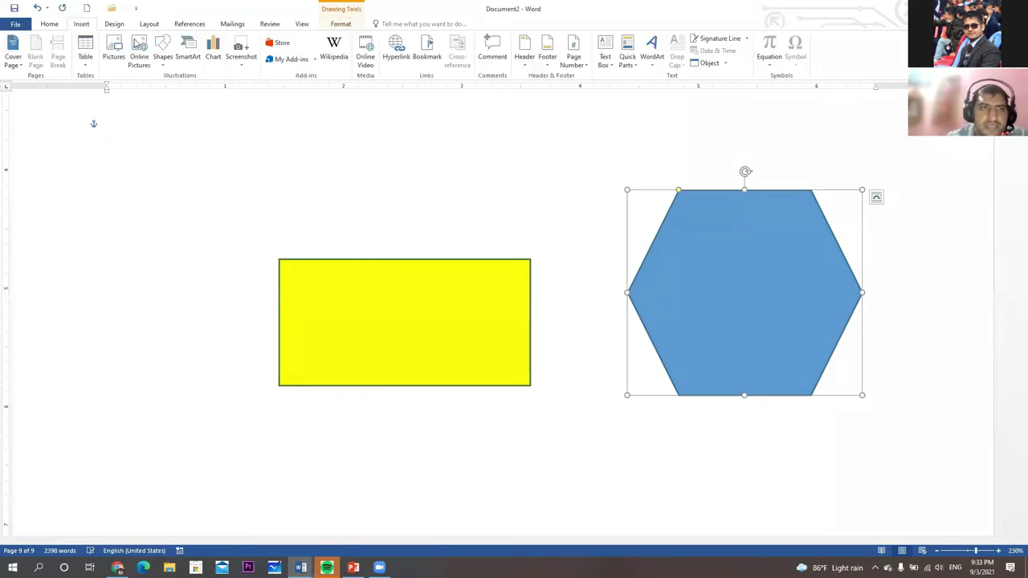
left_click(164, 64)
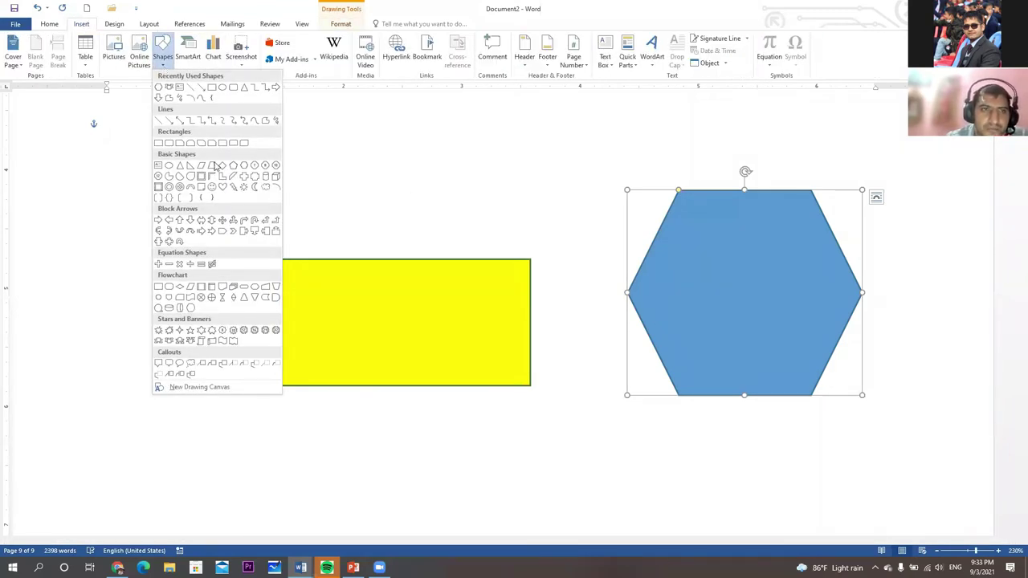
left_click(224, 187)
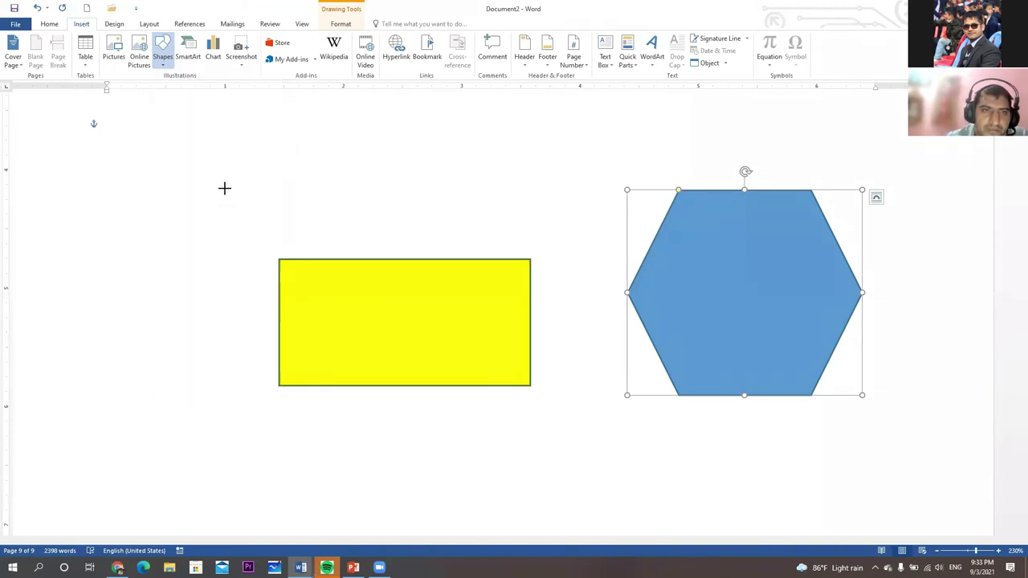
left_click_drag(83, 167, 279, 338)
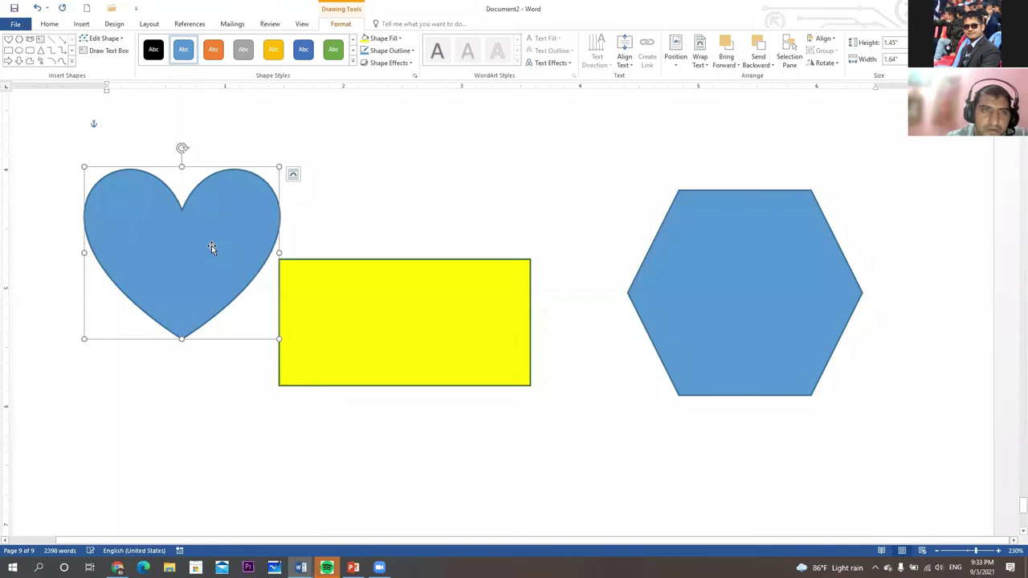
Fill the heart with solid red, leaving its outline unchanged
left_click(352, 64)
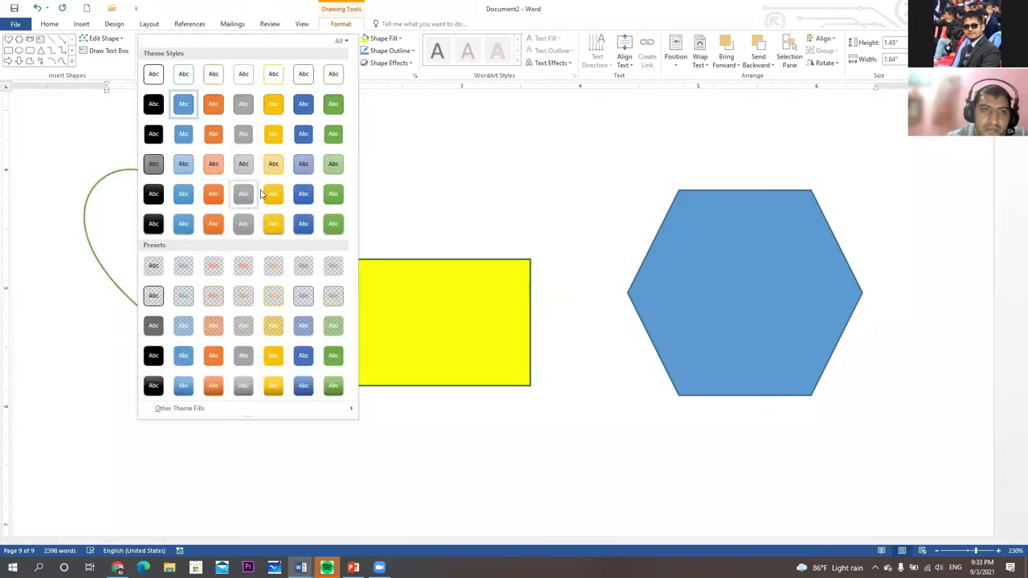
left_click(400, 40)
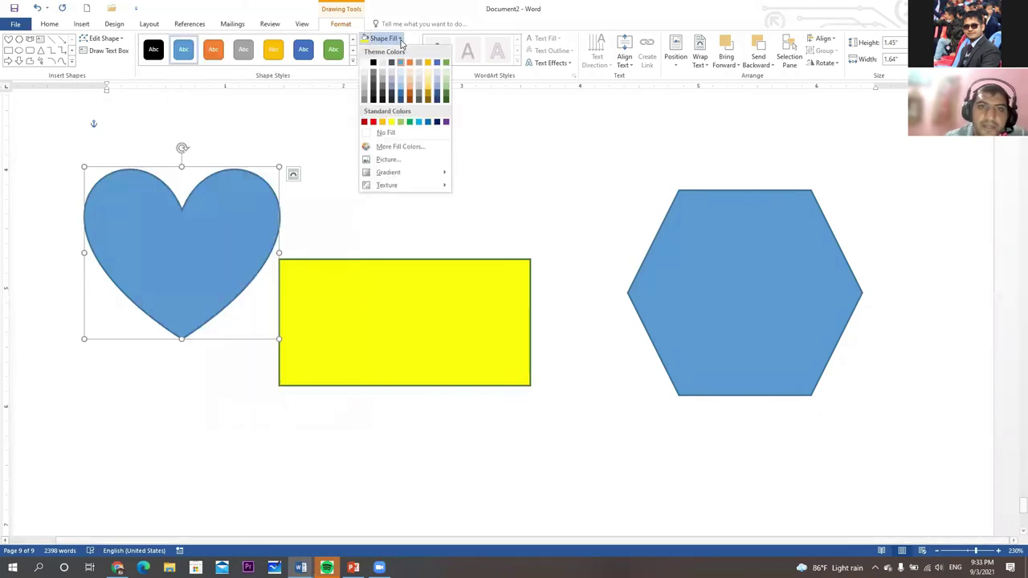
left_click(373, 122)
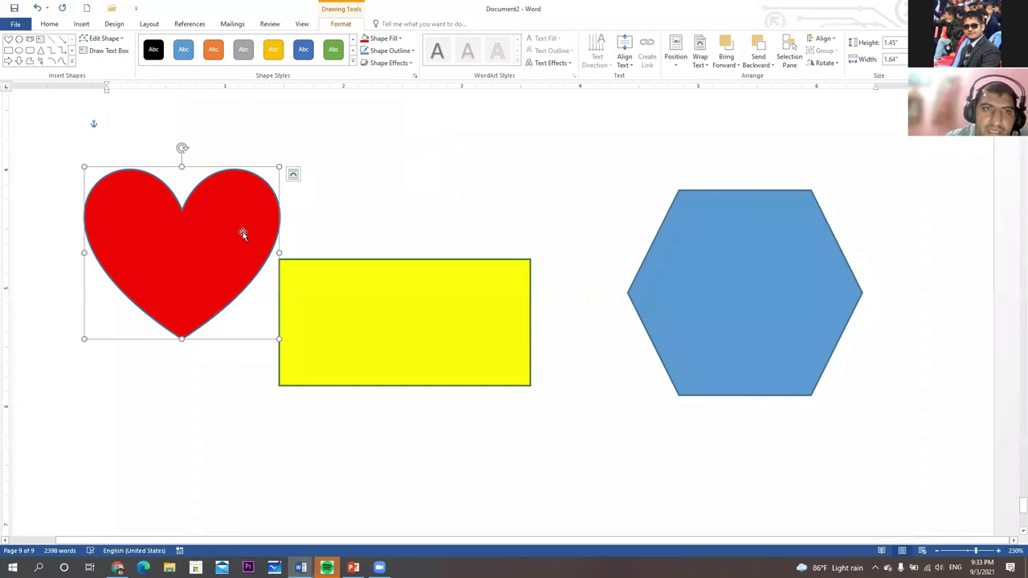
left_click(412, 51)
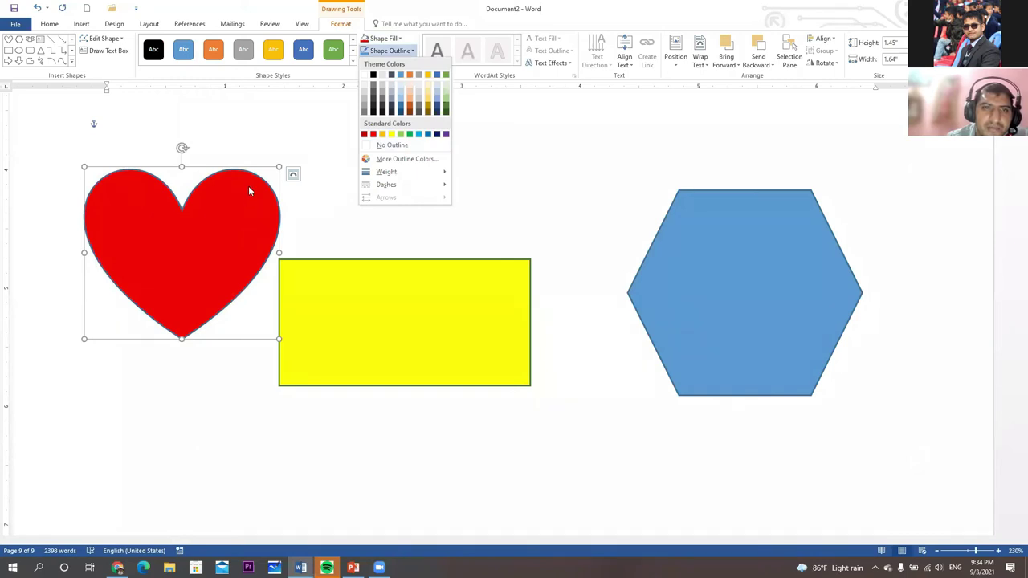
left_click(270, 111)
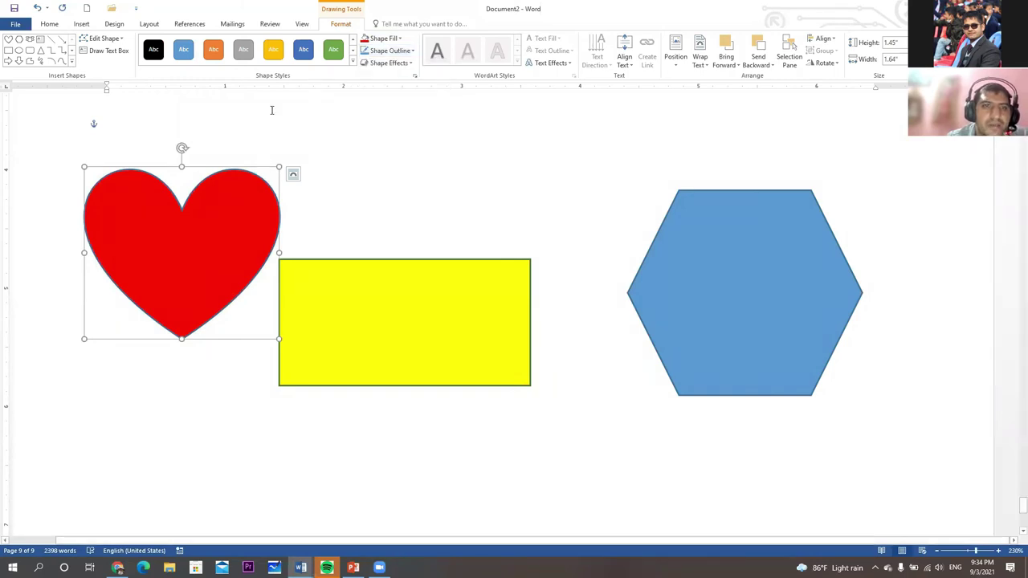
Draw a Flowchart: Magnetic Disk cylinder below the red heart
left_click(87, 24)
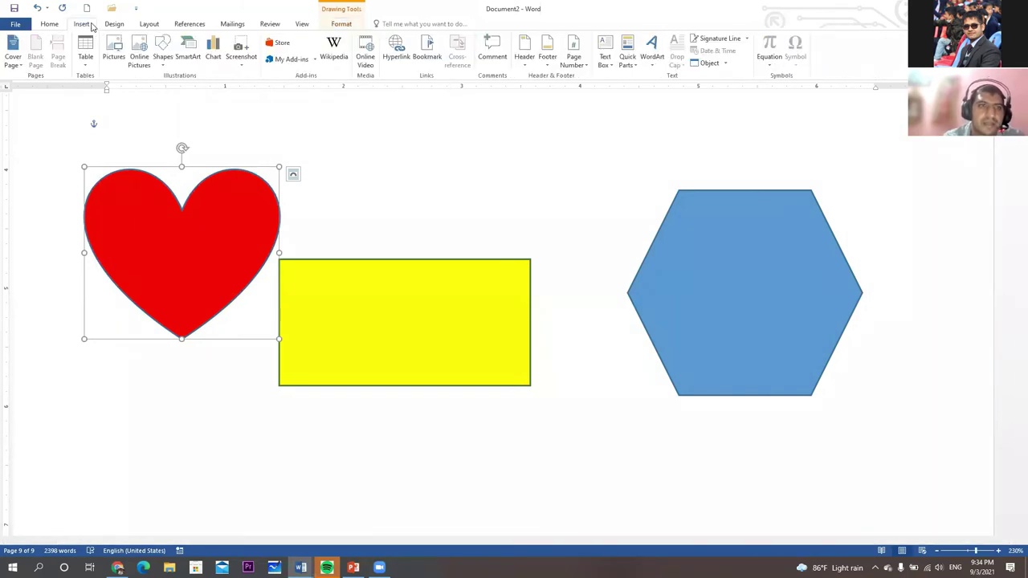
left_click(163, 55)
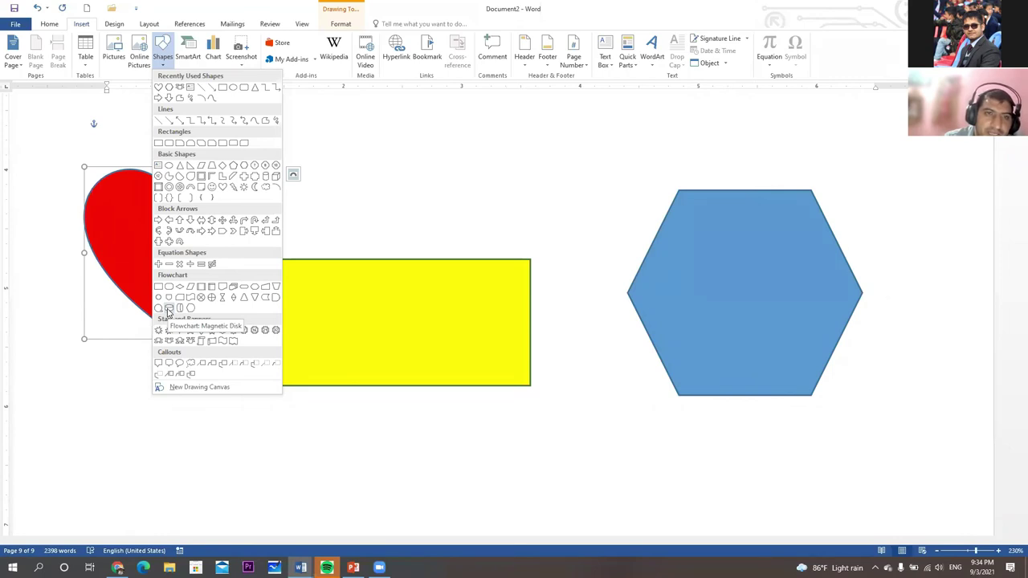
left_click(168, 310)
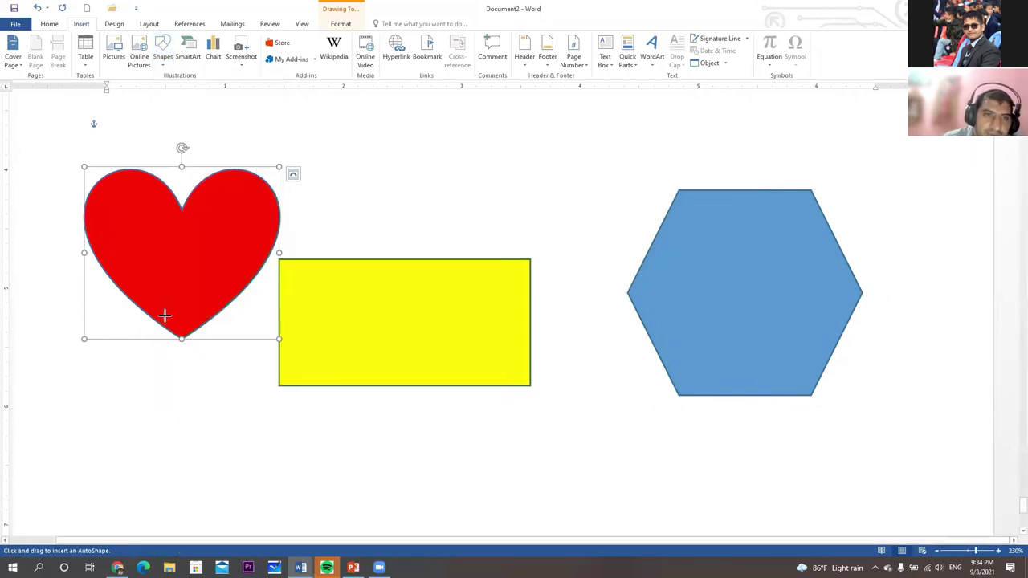
left_click_drag(133, 377, 239, 523)
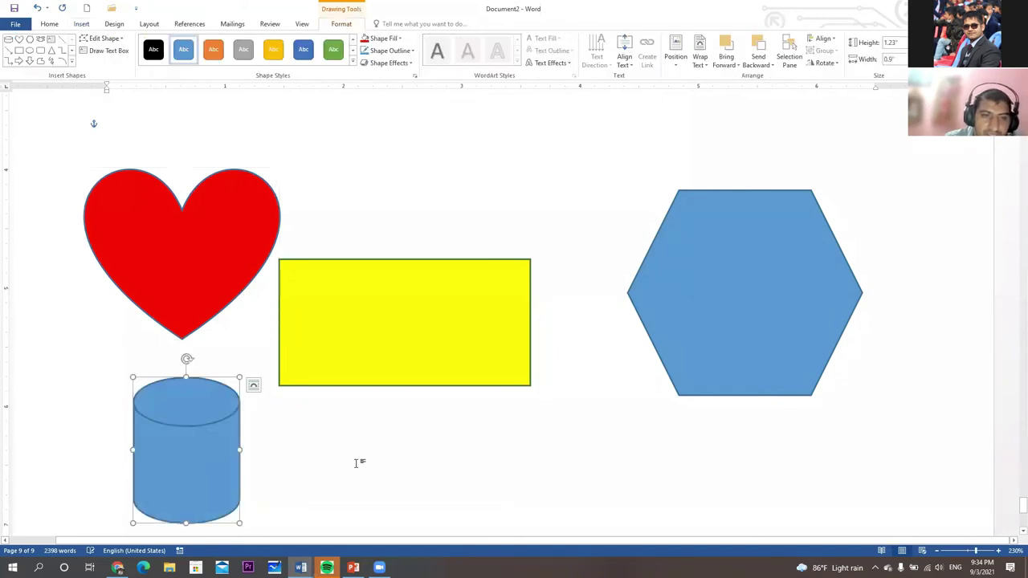
left_click(481, 489)
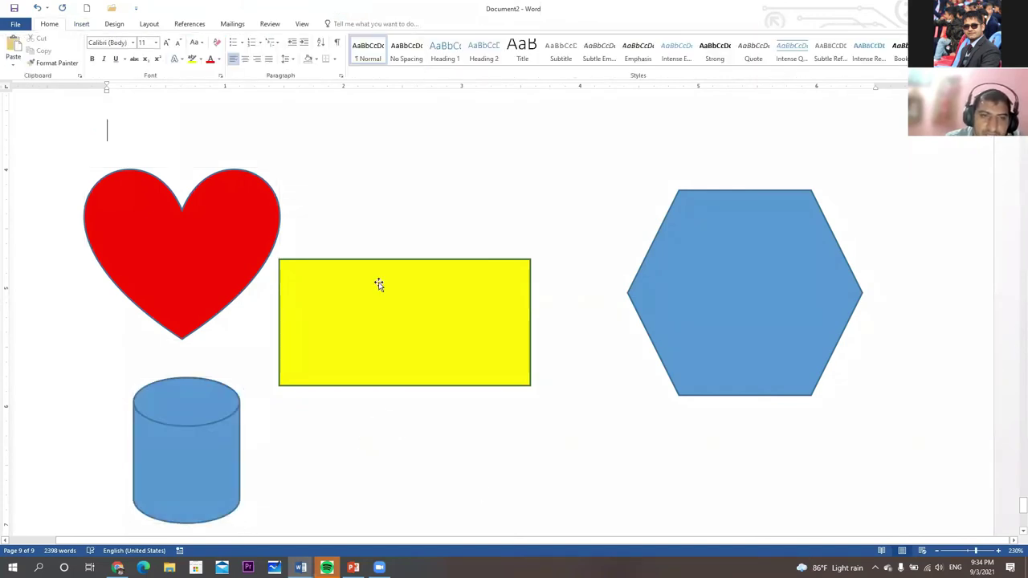
Draw a curved block arrow arcing above the yellow rectangle over toward the hexagon
left_click(84, 25)
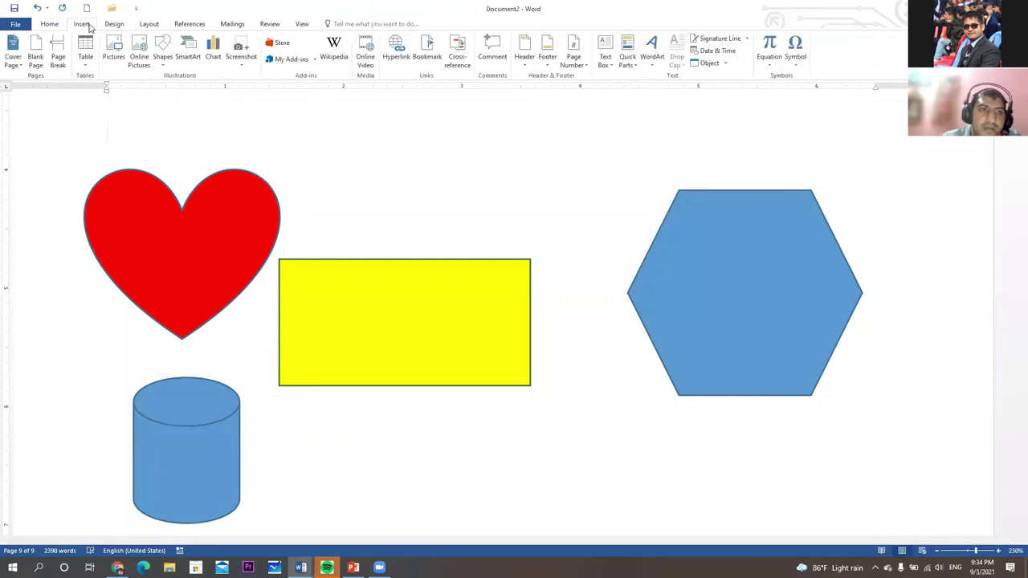
left_click(163, 63)
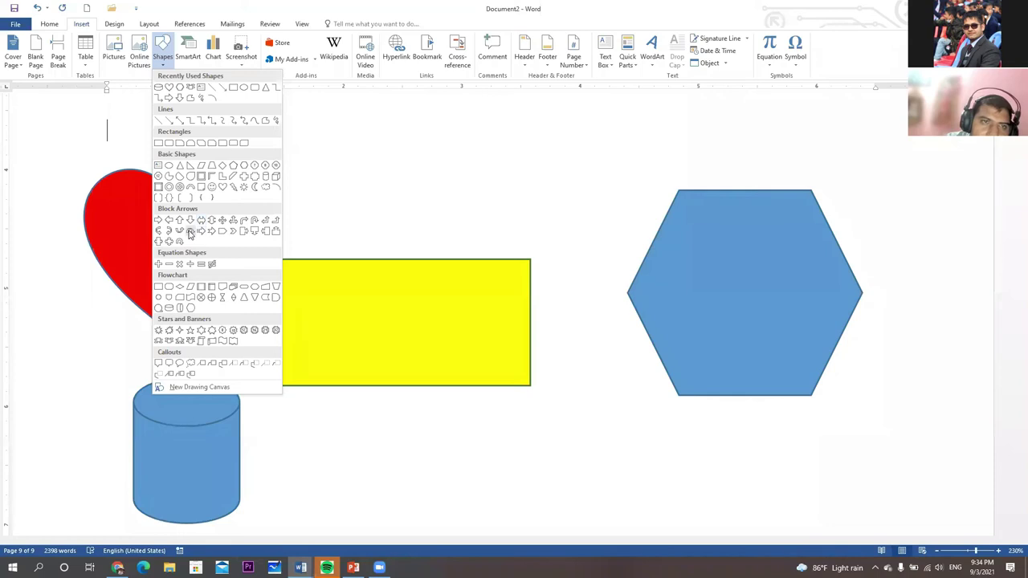
left_click(189, 233)
mouse_move(367, 206)
left_mouse_down()
mouse_move(591, 143)
mouse_move(517, 124)
left_mouse_up()
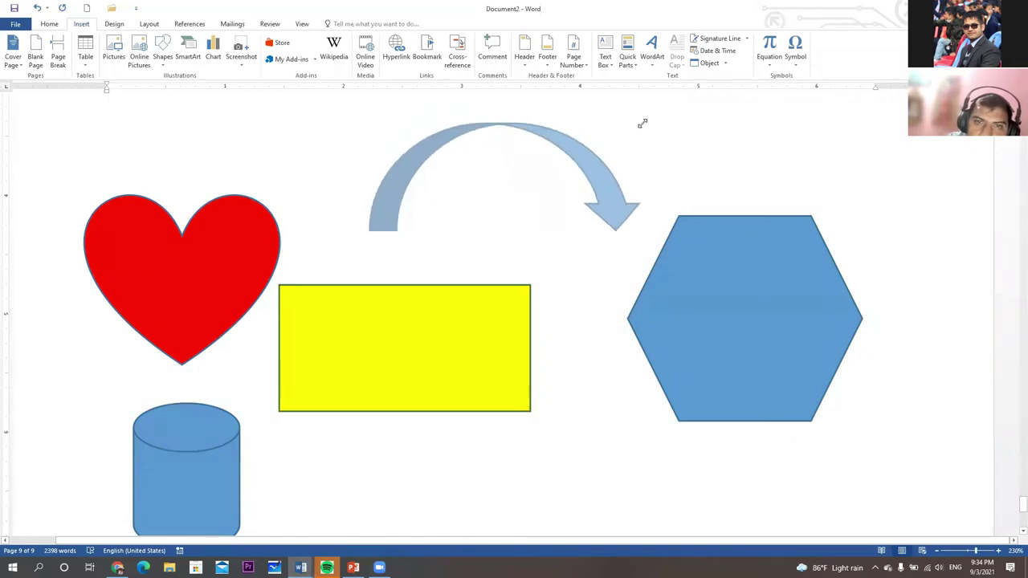
left_click_drag(517, 124, 642, 122)
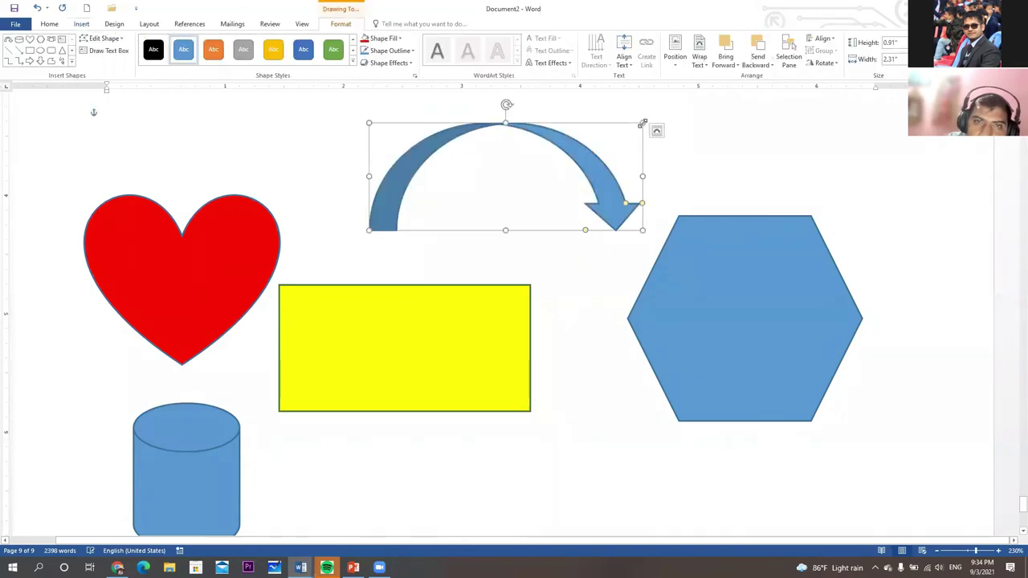
Draw a 12-point star overlapping the hexagon's right side and type placeholder text inside it
left_click(82, 24)
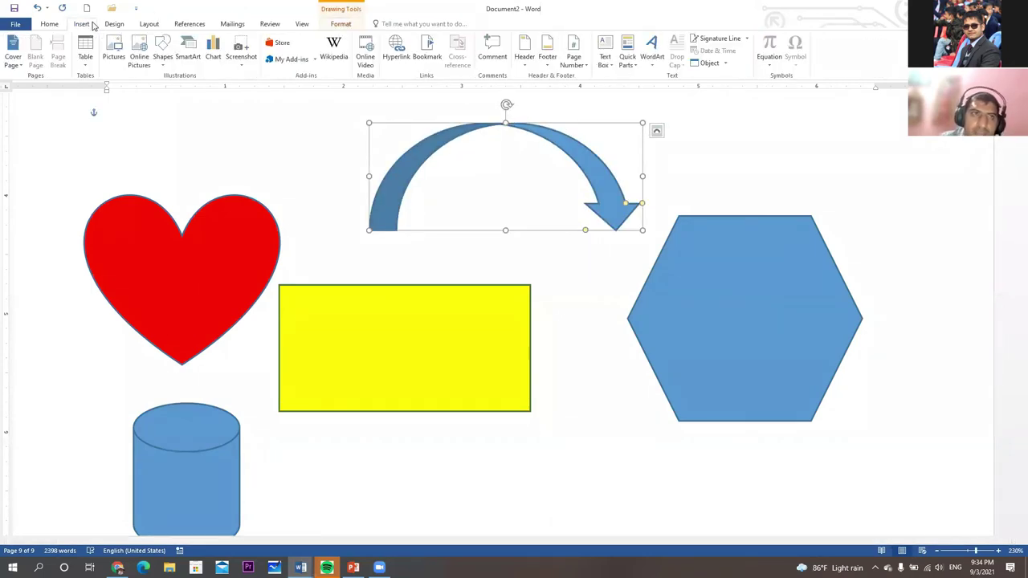
left_click(164, 60)
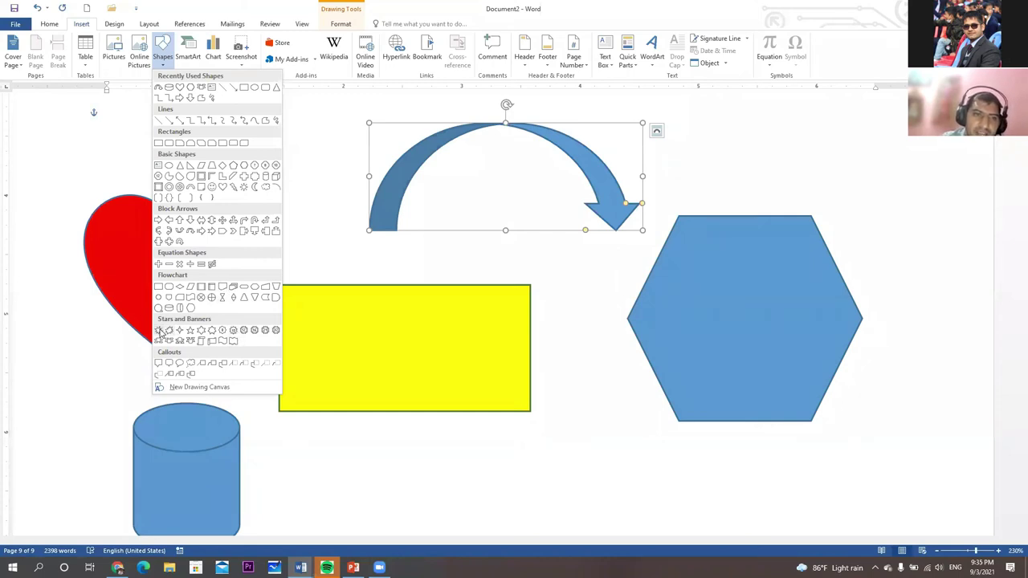
left_click(159, 330)
left_click_drag(780, 143, 956, 383)
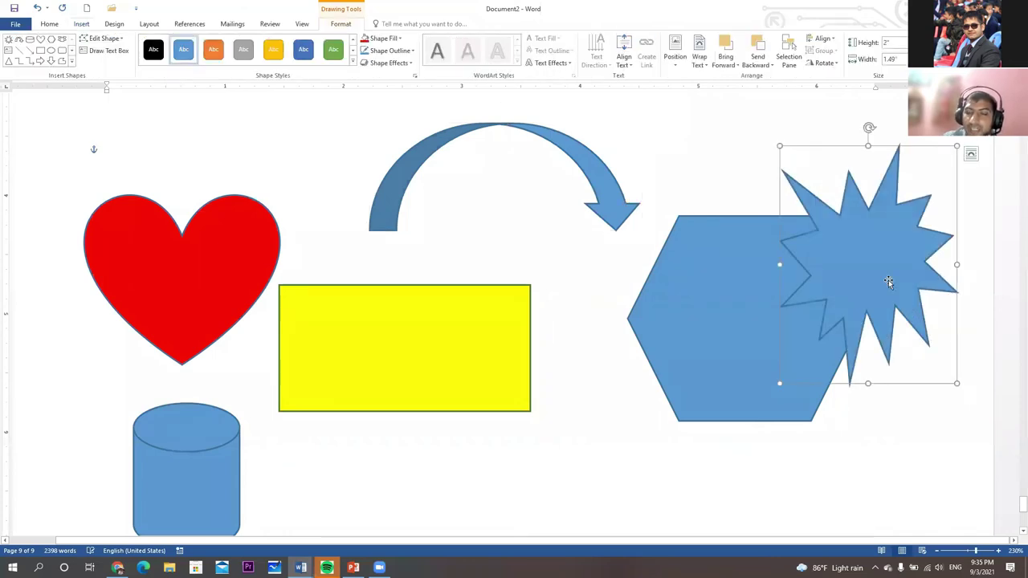
right_click(889, 282)
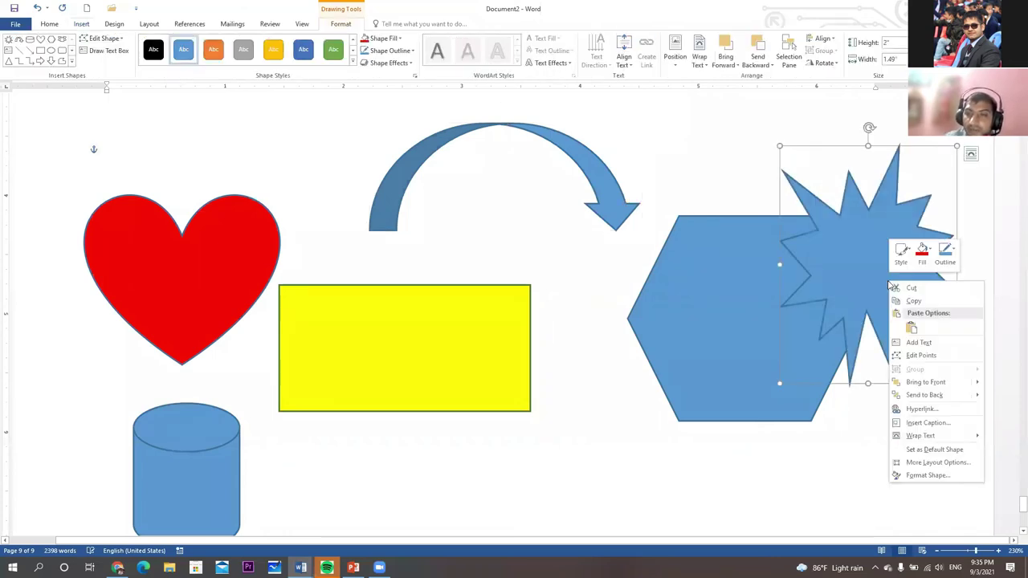
left_click(912, 343)
type("kldsjlk")
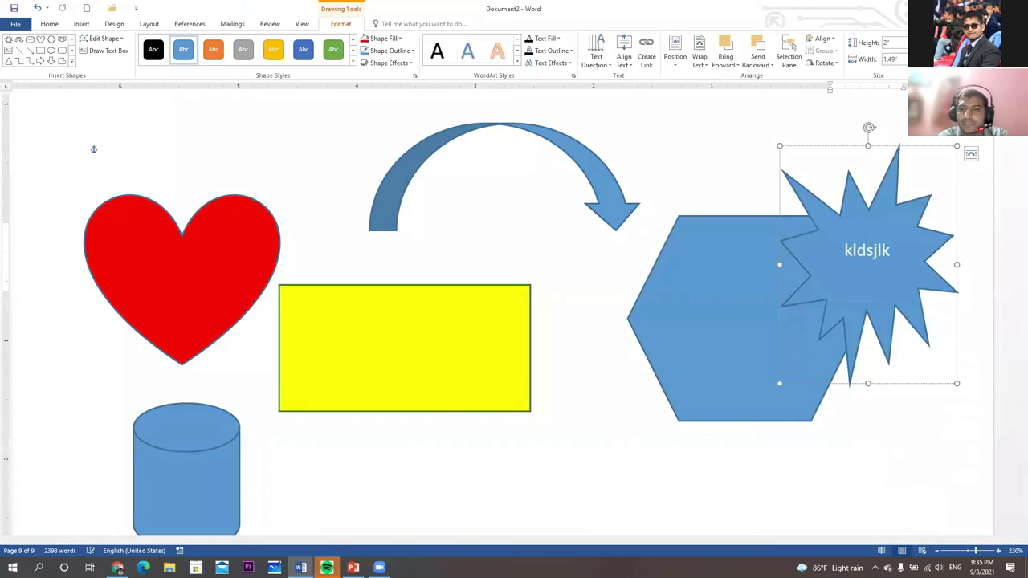
type("fjdslkfjdklfjdlkdflkdjlkd")
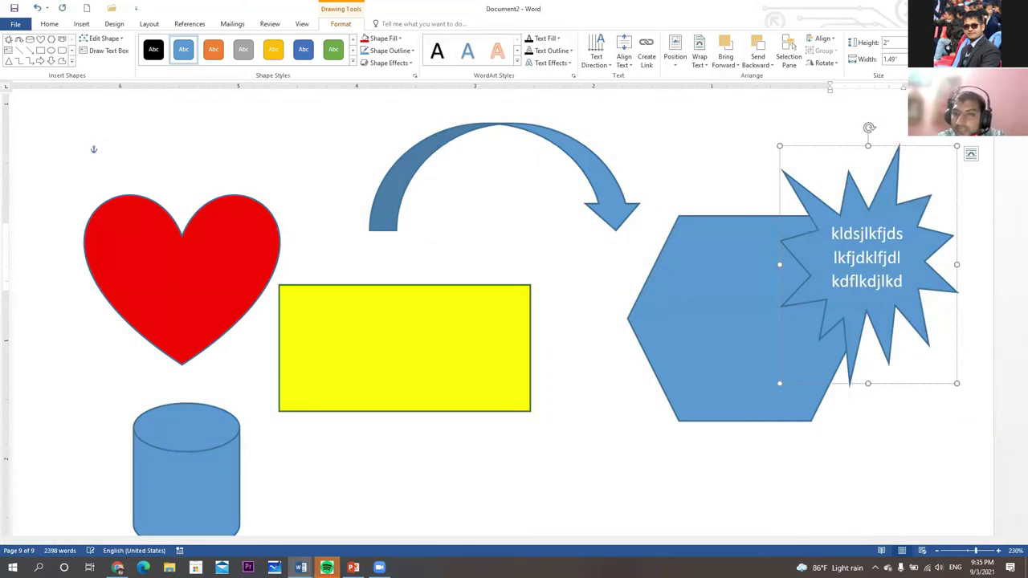
Add typed placeholder text inside the red heart
left_click(228, 290)
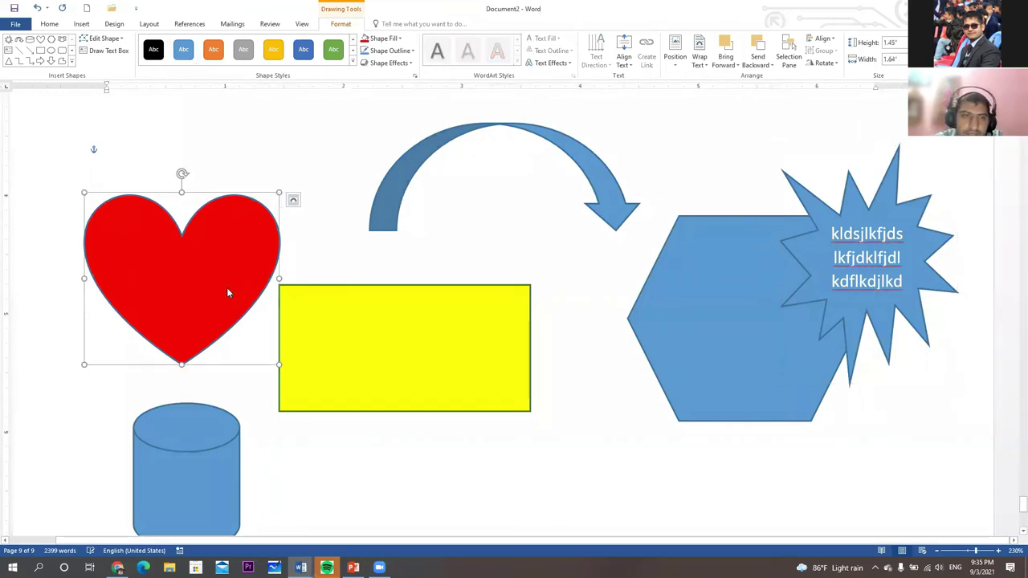
right_click(228, 293)
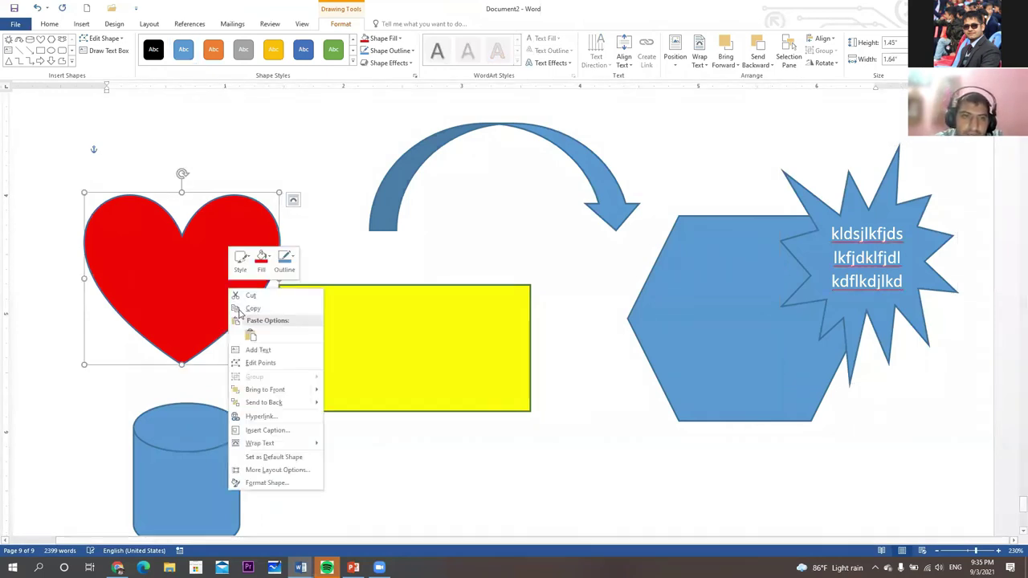
left_click(259, 351)
type("dkjfkdsjfkl;sdjflksdjf")
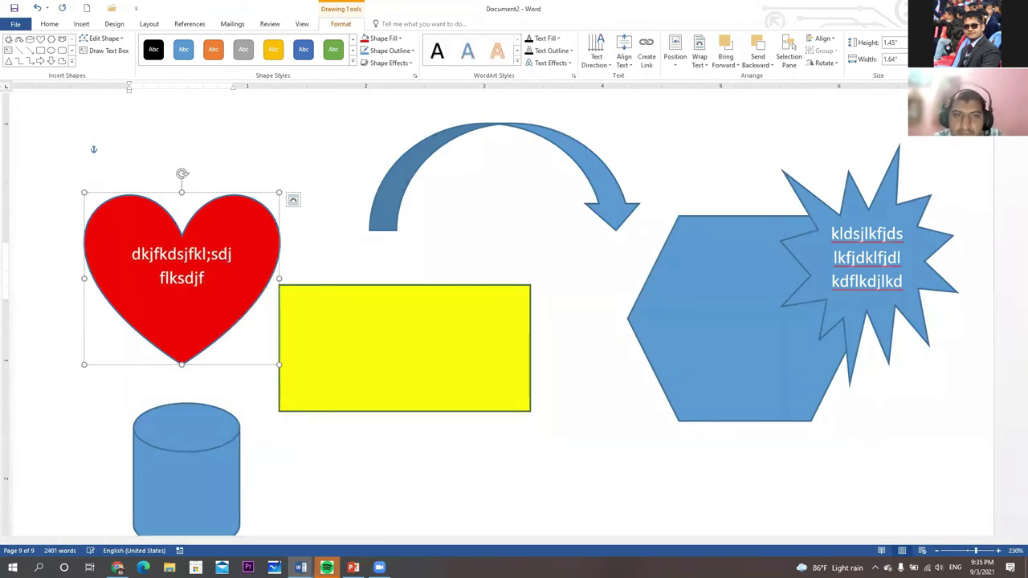
Draw a Cube shape at the lower right of the page, just below the hexagon
left_click(84, 24)
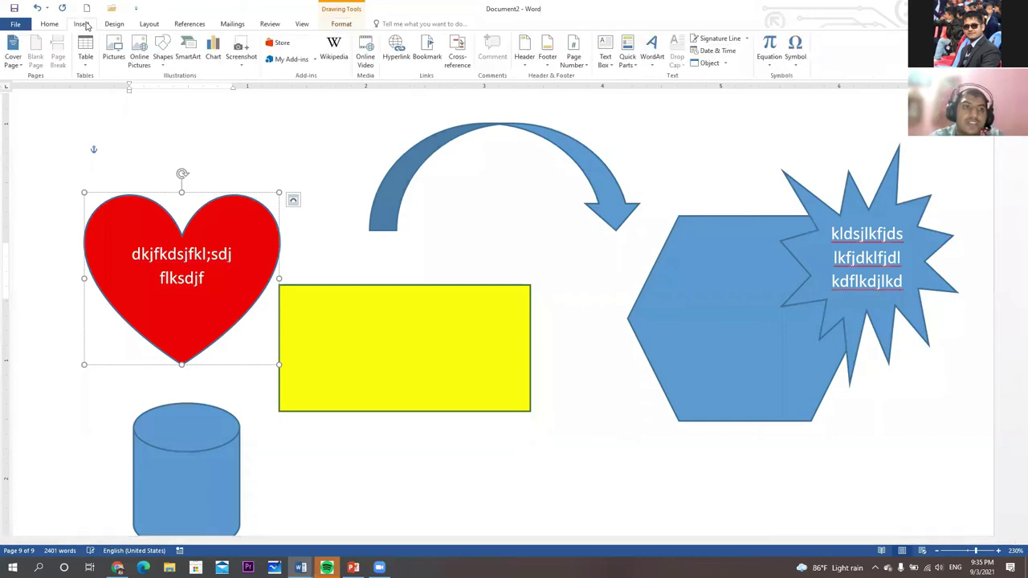
left_click(164, 63)
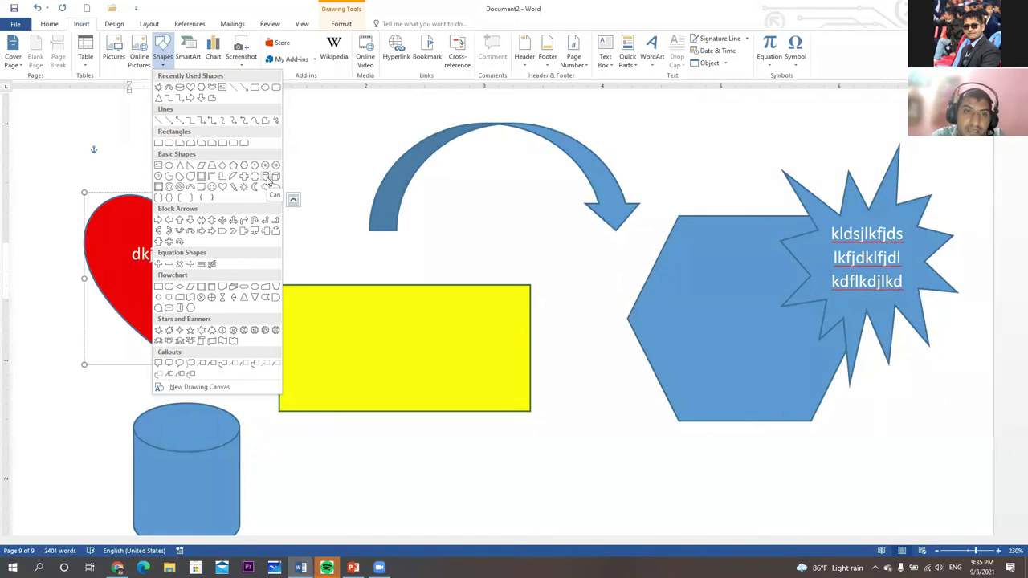
left_click(276, 180)
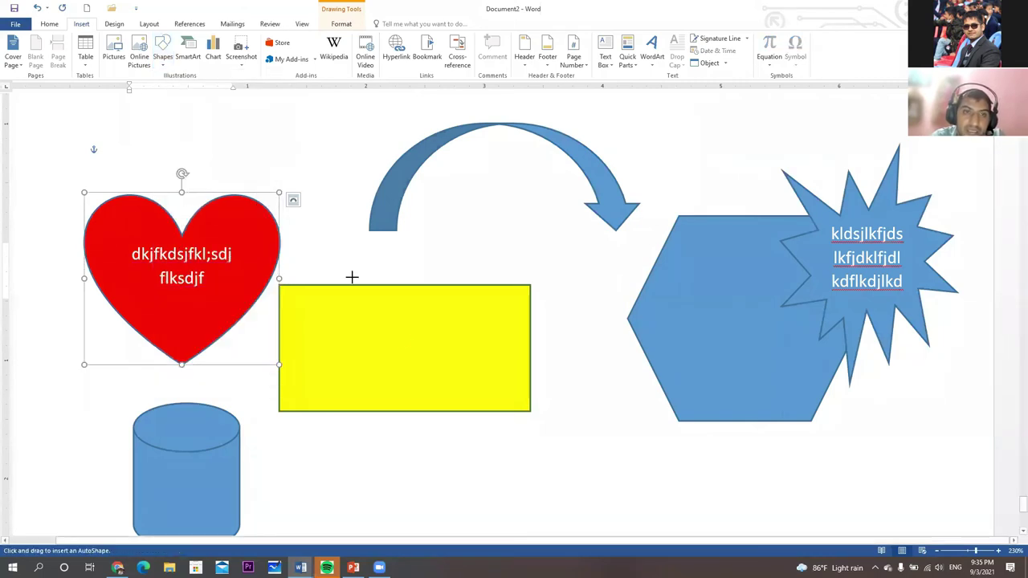
left_click_drag(565, 400, 802, 523)
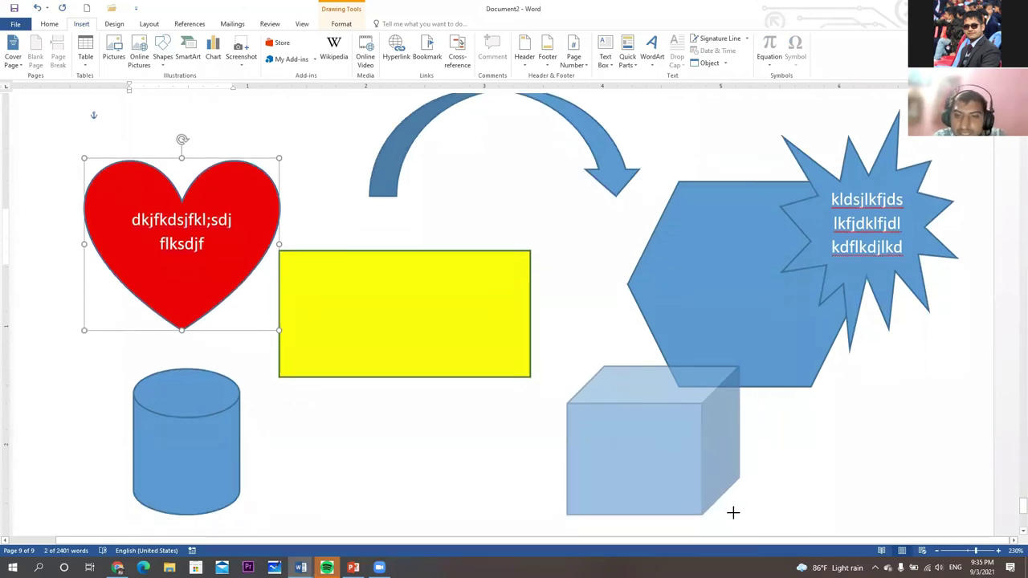
left_click_drag(801, 523, 732, 513)
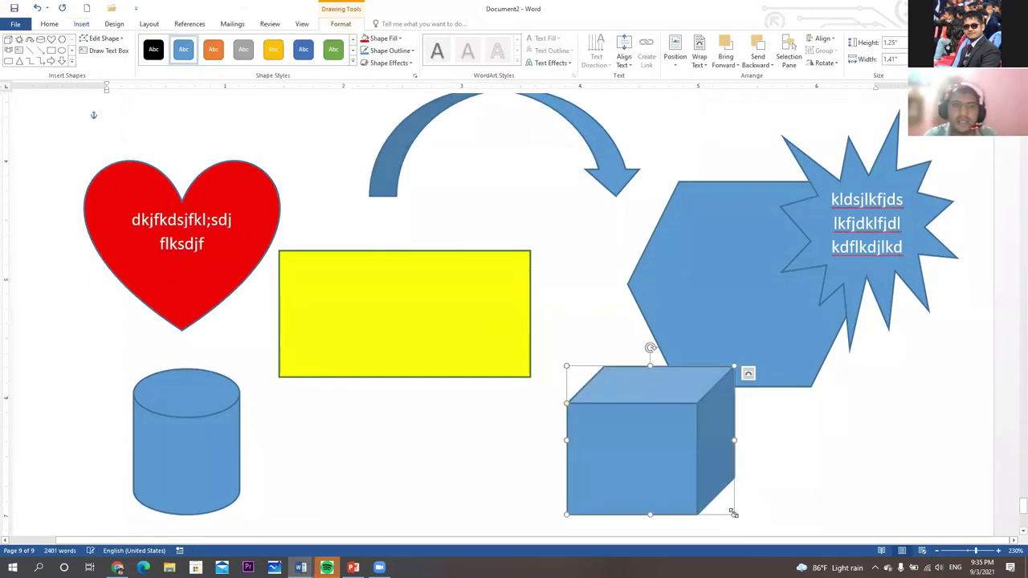
left_click(81, 24)
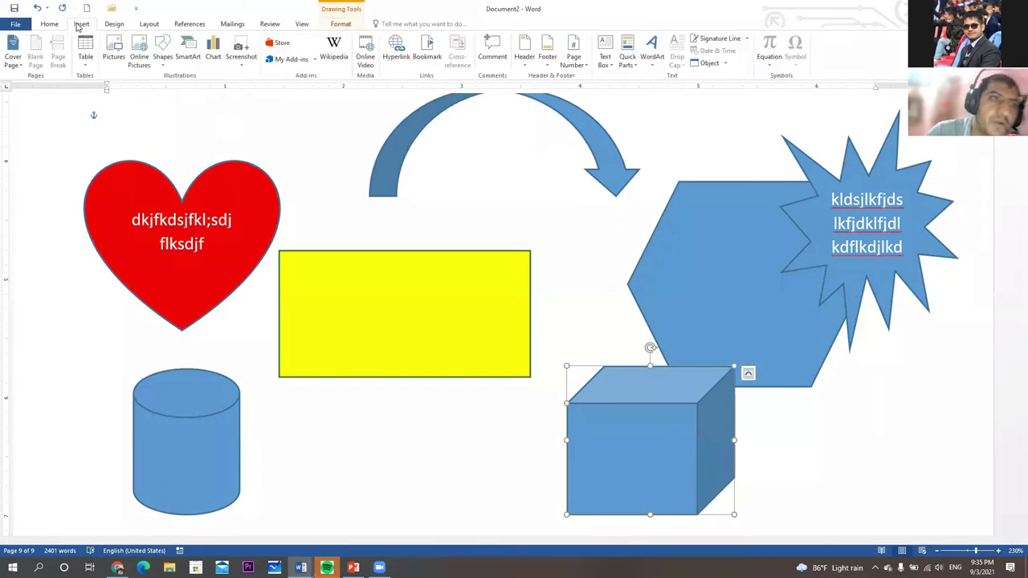
Draw a plain rectangle below the yellow rectangle, between the cylinder and the cube
left_click(163, 58)
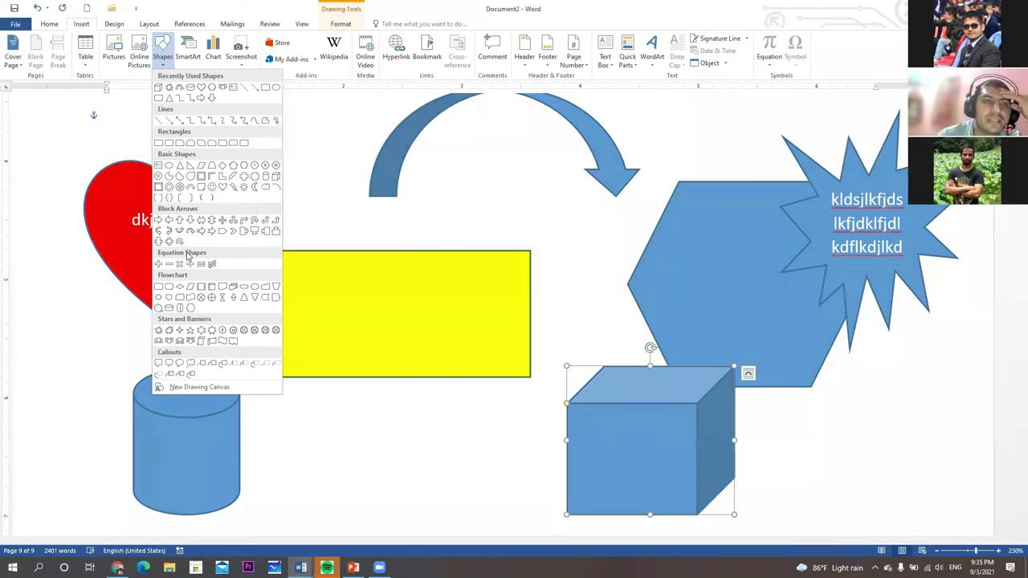
left_click(492, 231)
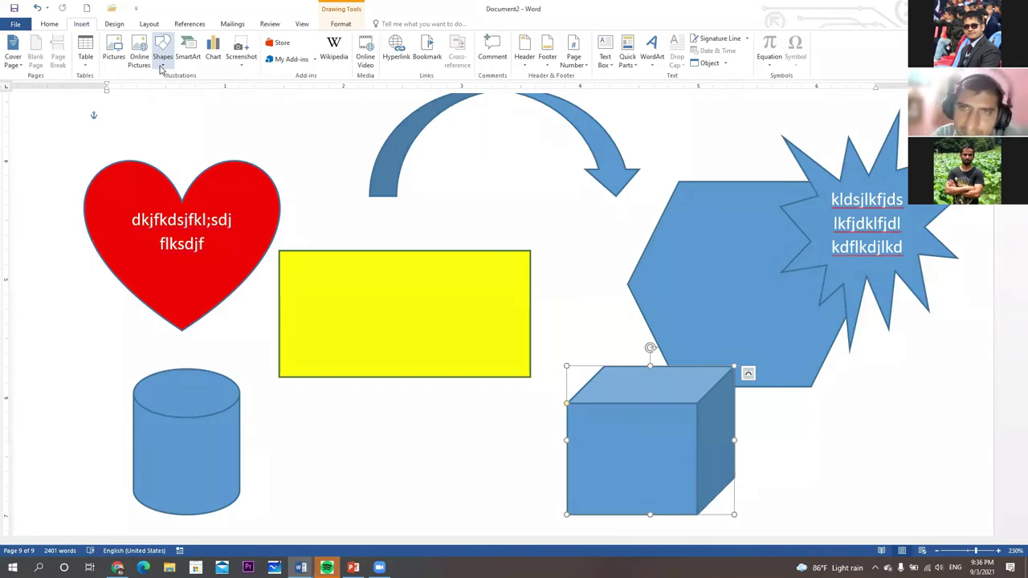
left_click(160, 69)
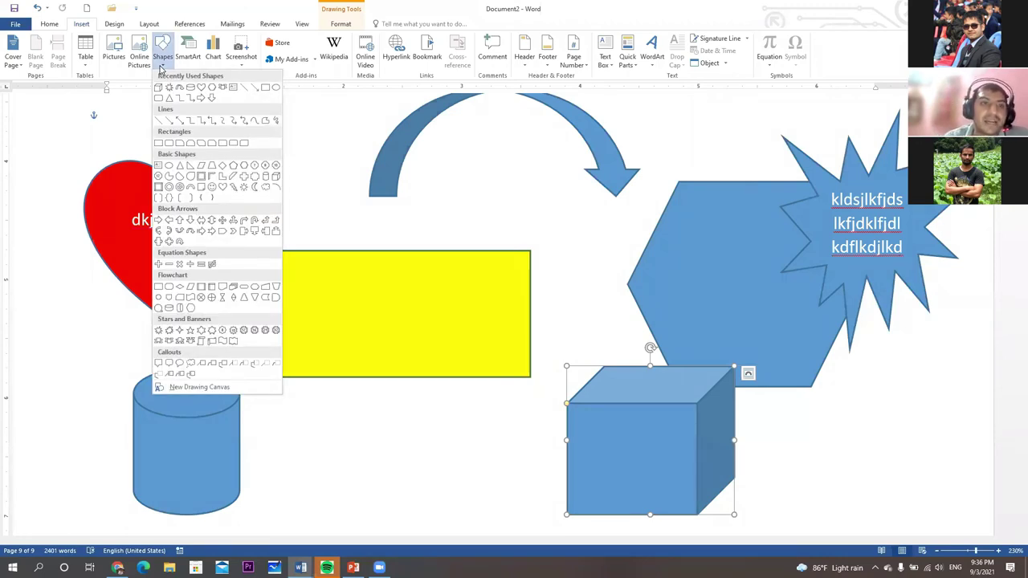
left_click(159, 142)
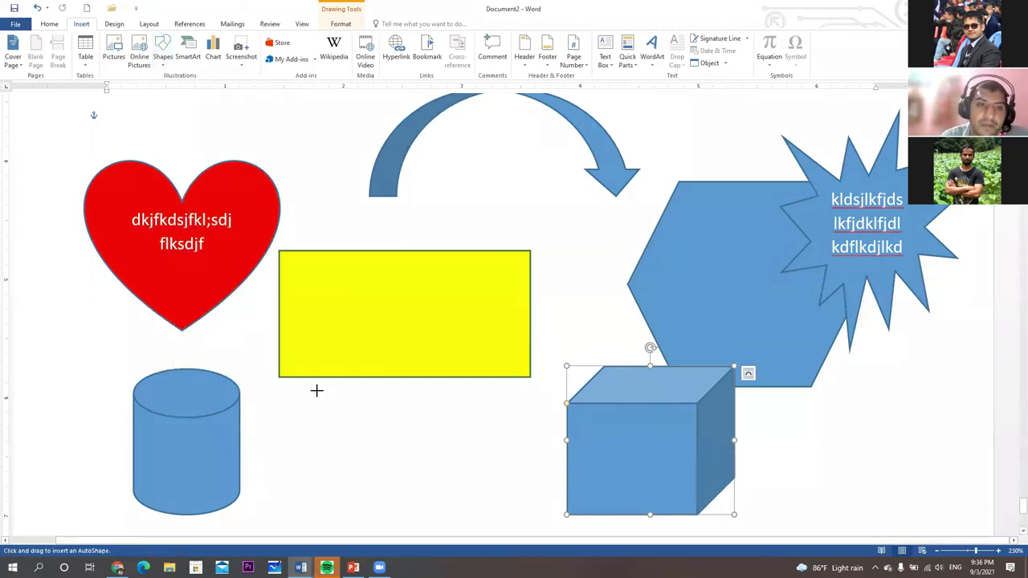
left_click_drag(319, 411, 542, 524)
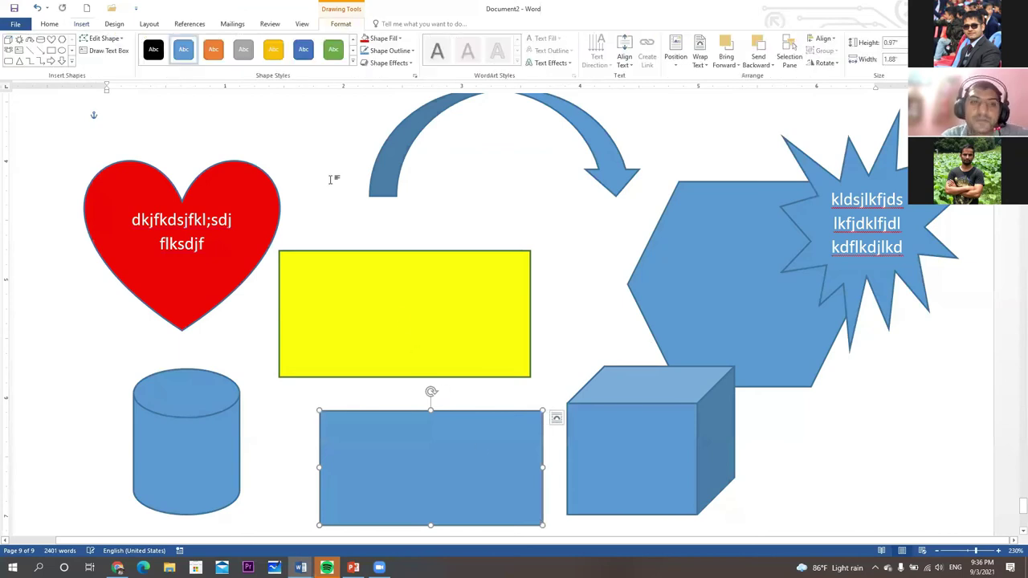
left_click(90, 25)
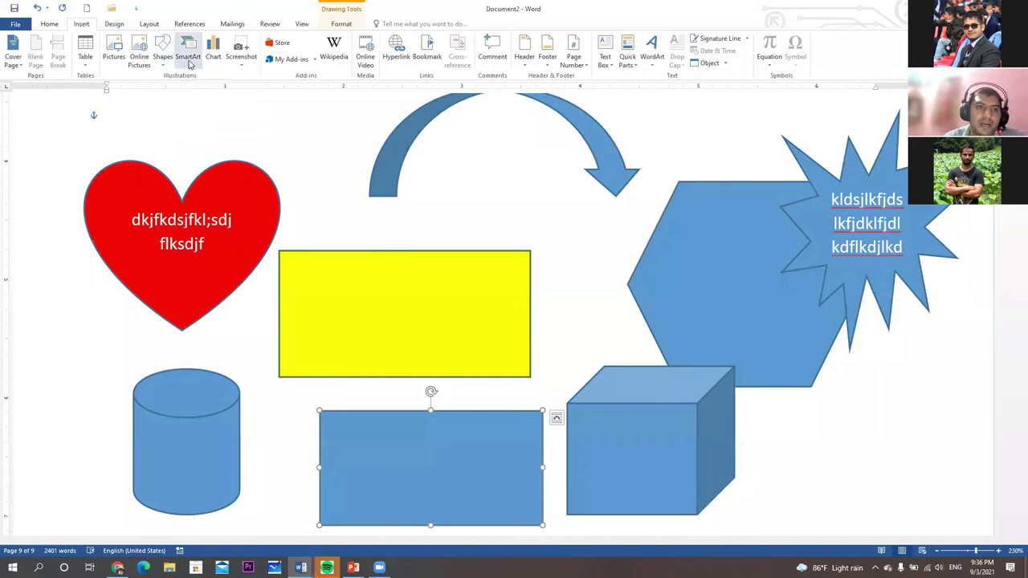
left_click(189, 58)
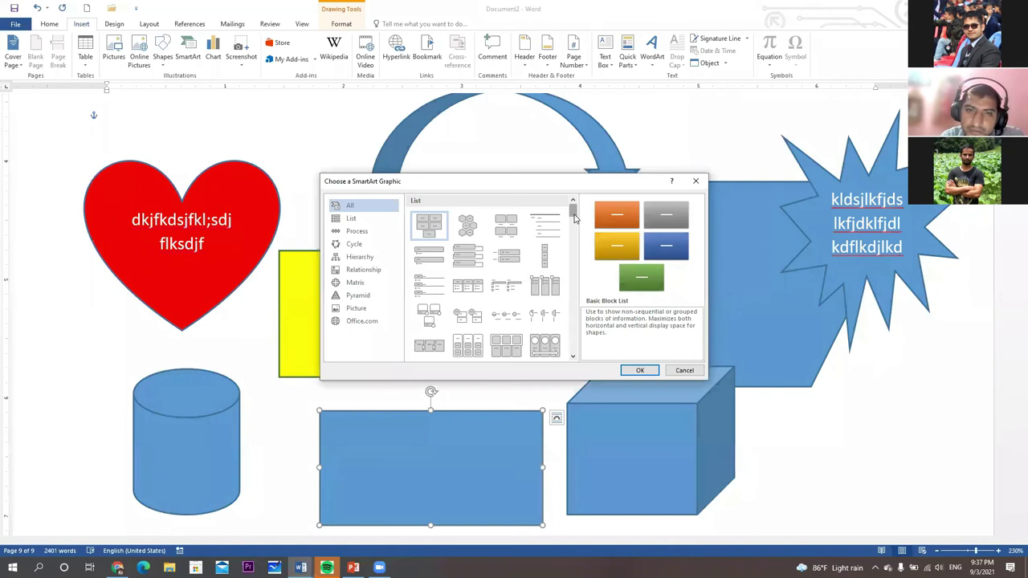
left_click_drag(575, 222, 581, 270)
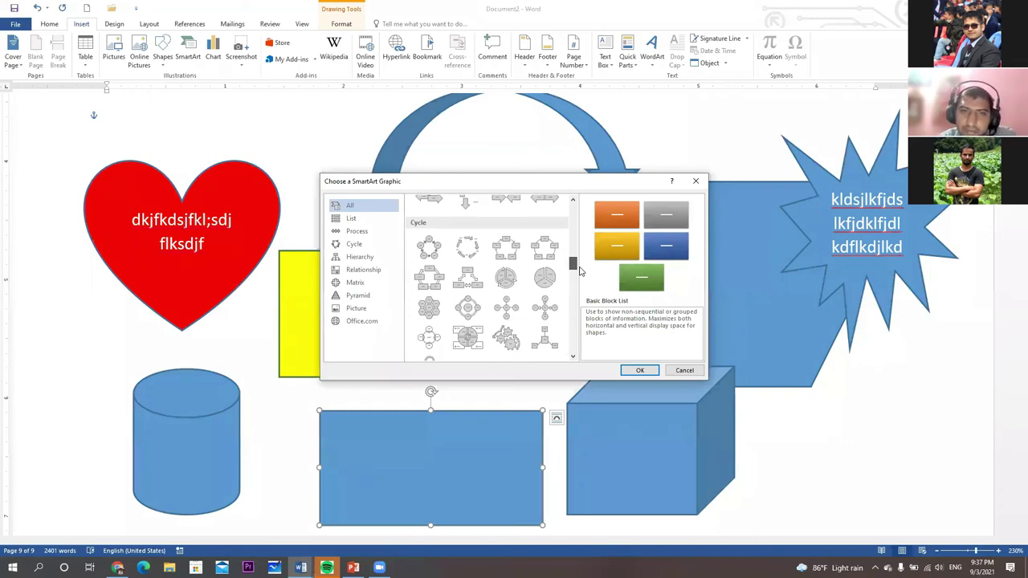
left_click_drag(581, 273, 575, 201)
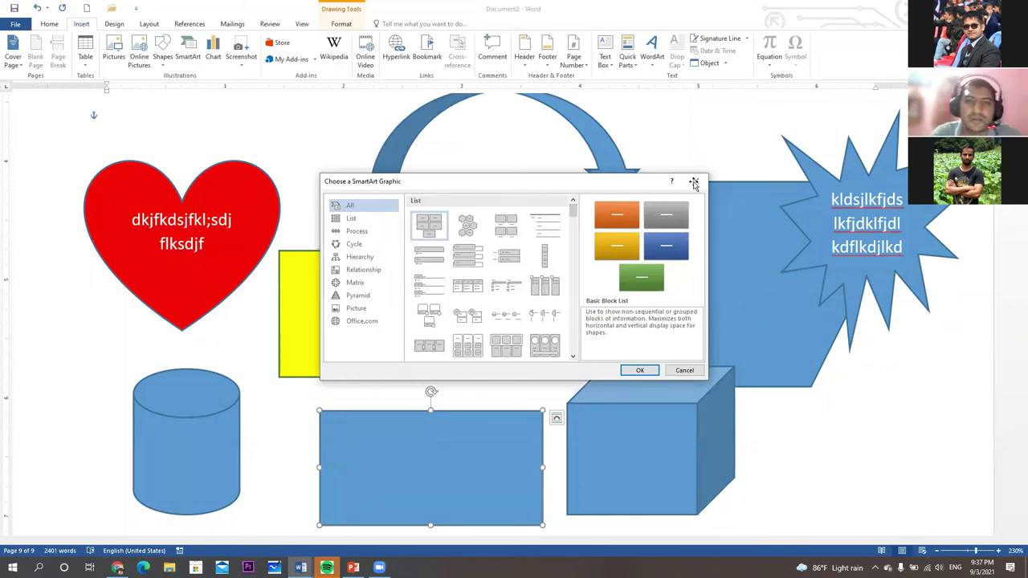
left_click(695, 181)
Drag the yellow rectangle up beneath the curved arrow, then lift the blue rectangle closer and reselect it
left_click(408, 302)
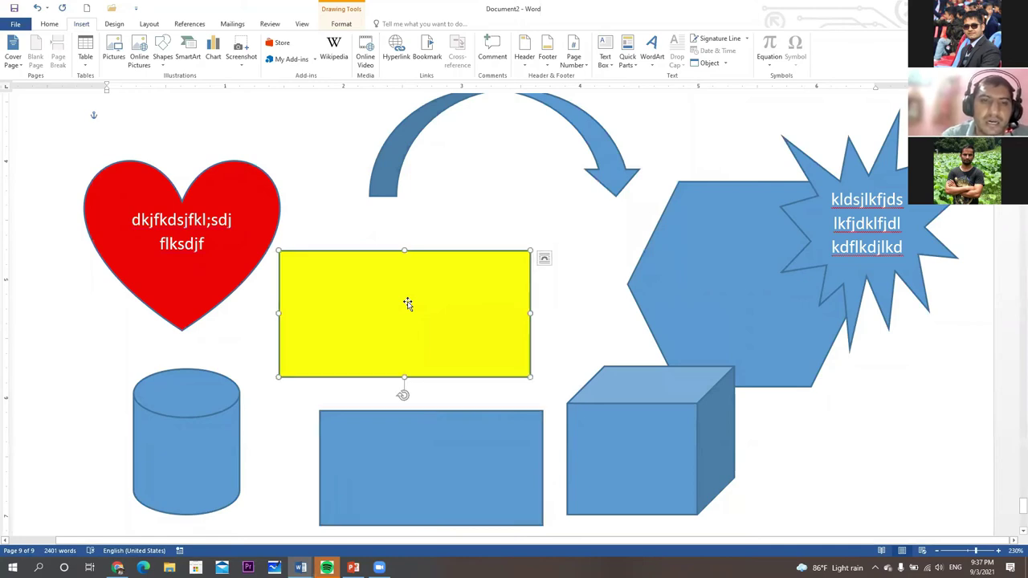
left_click_drag(416, 291, 506, 204)
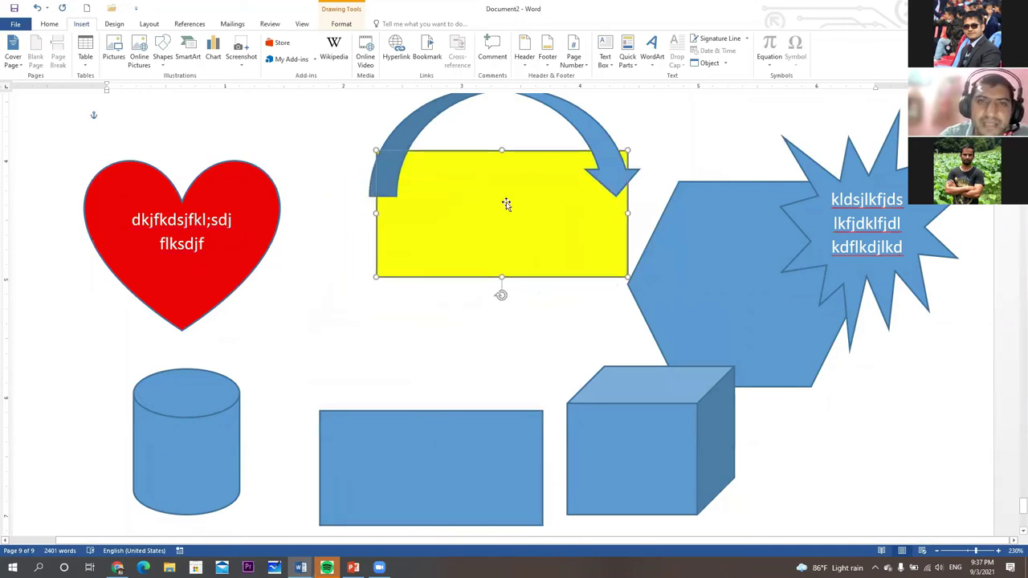
left_click_drag(399, 423, 390, 336)
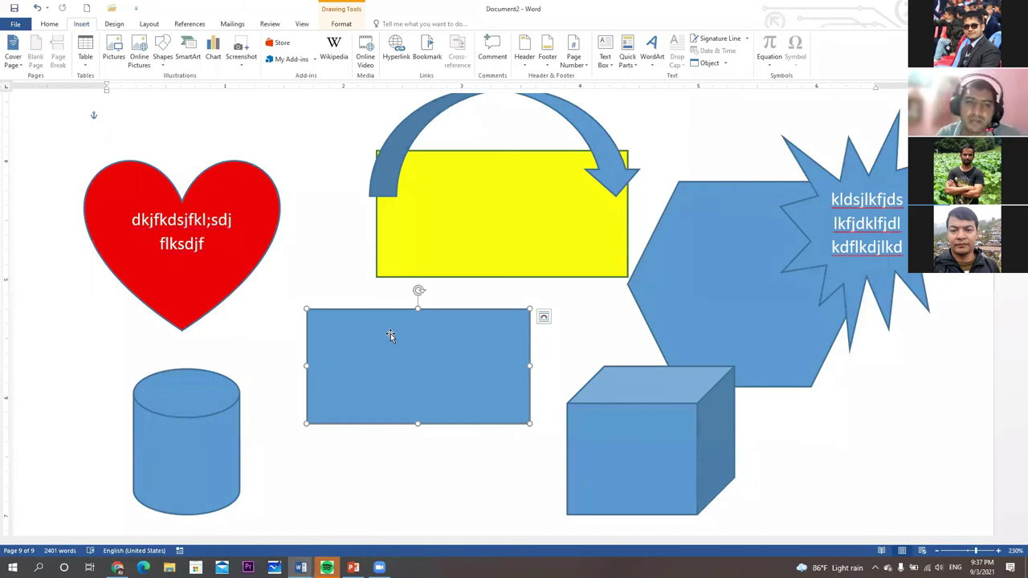
left_click(418, 476)
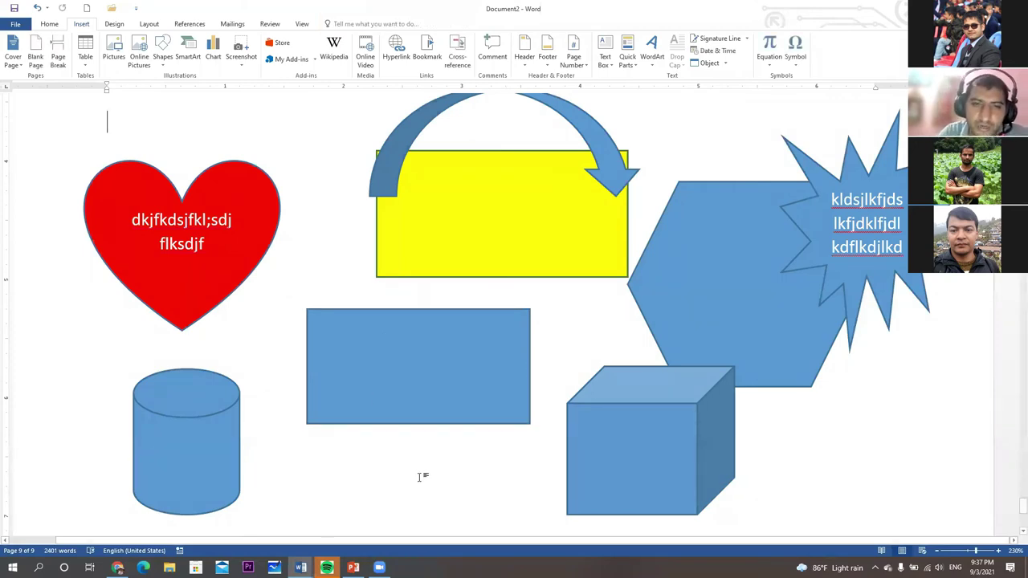
left_click(426, 389)
left_click(9, 24)
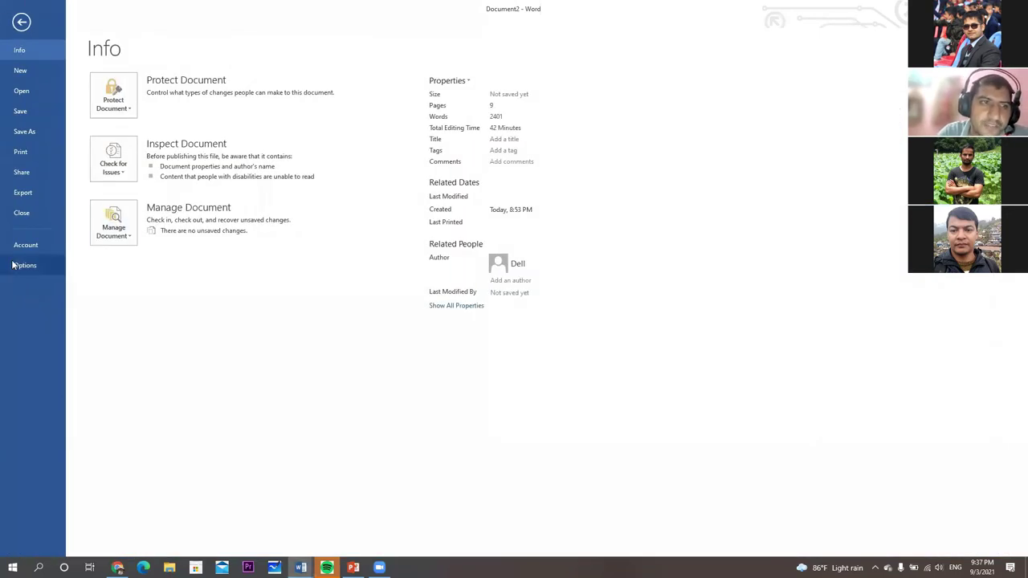
left_click(13, 265)
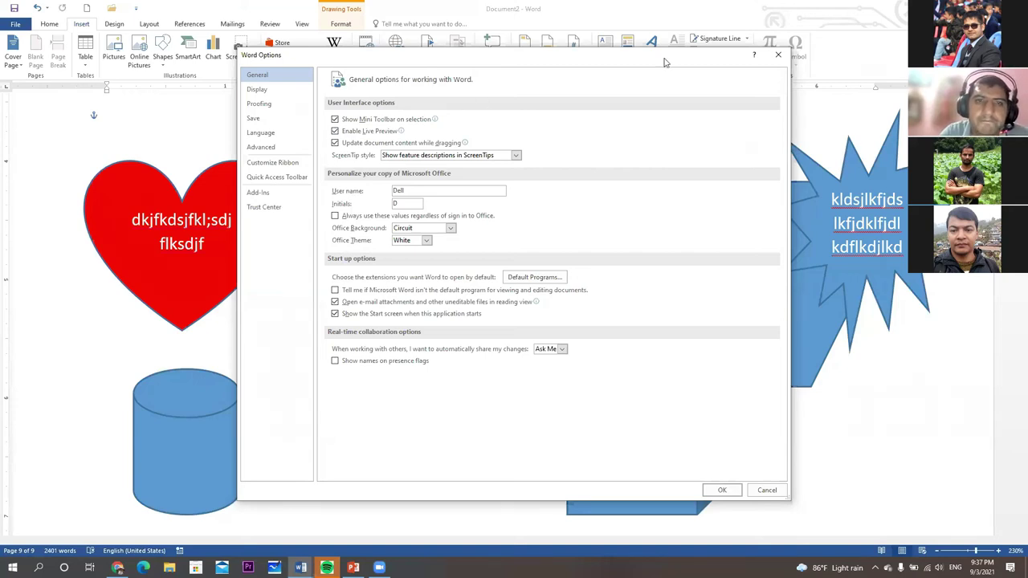
left_click(778, 55)
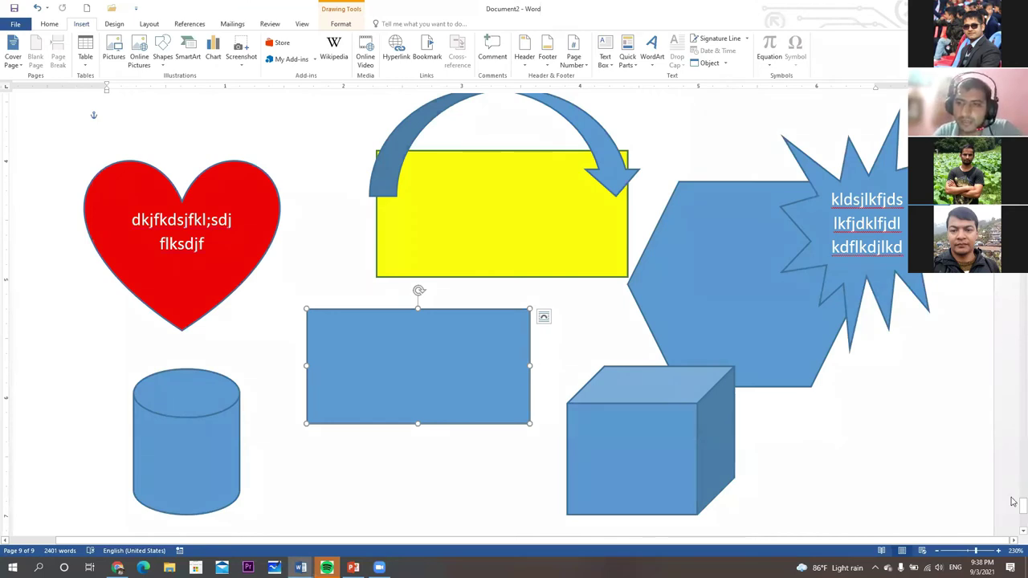
Scroll down and back up the page, then open the Insert Shapes gallery
scroll(1014, 506, "down", 5)
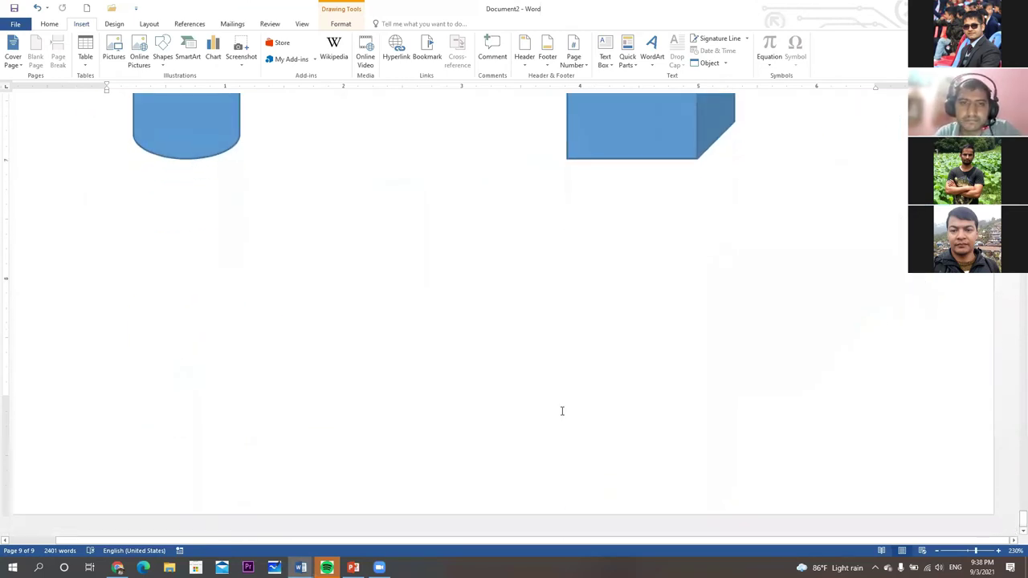
scroll(356, 269, "up", 3)
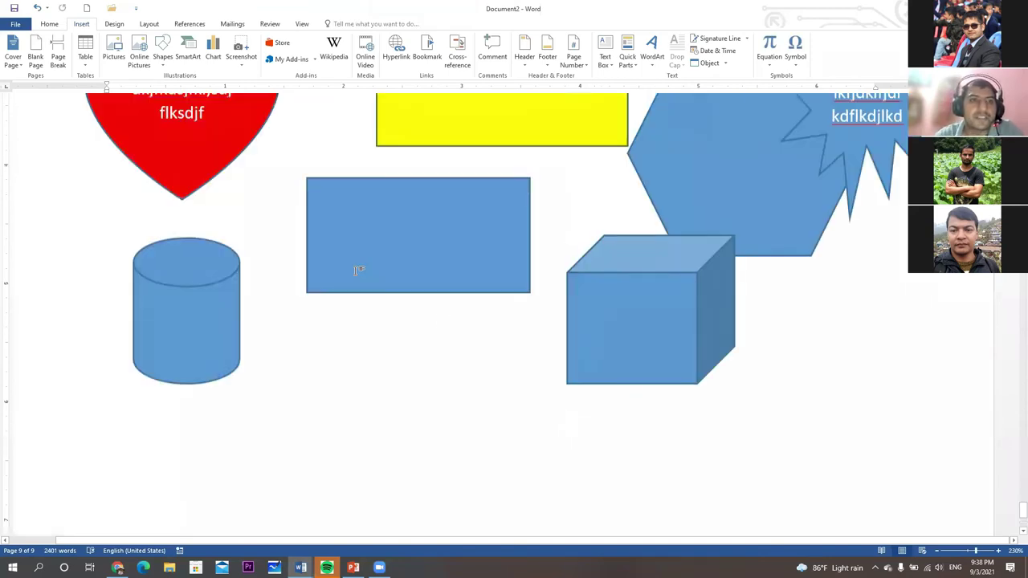
scroll(444, 239, "up", 2)
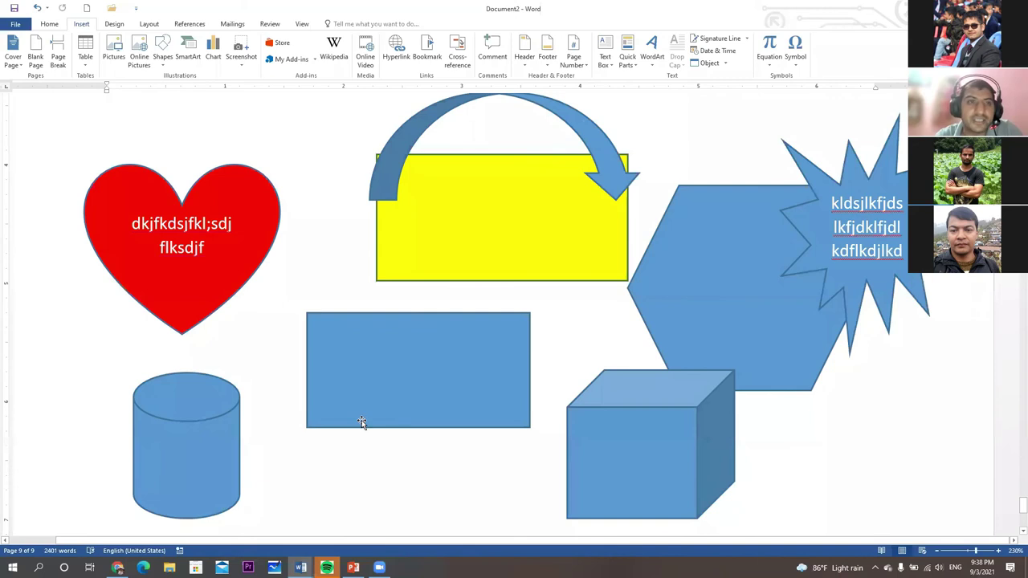
left_click(162, 59)
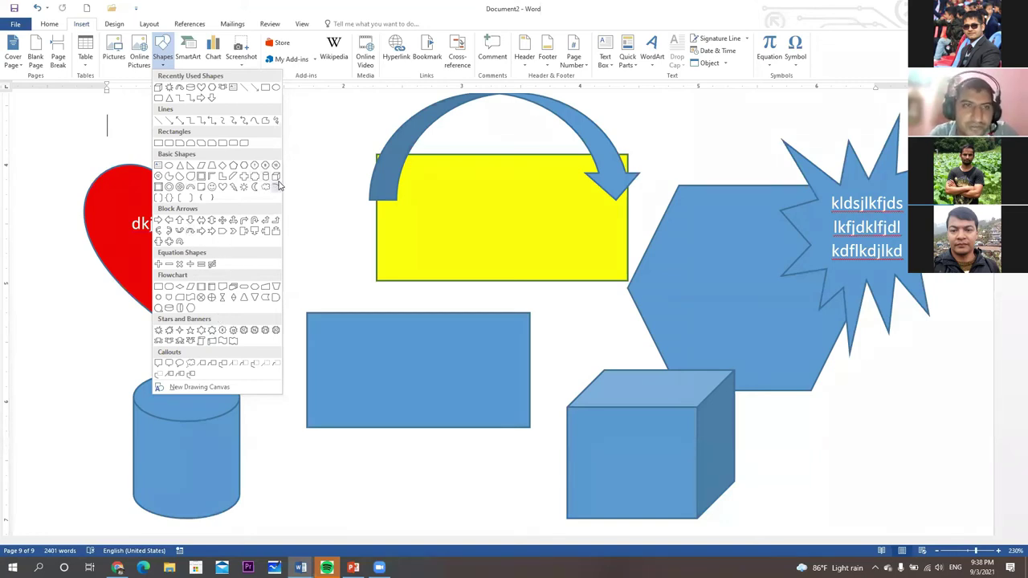
Close the Shapes gallery and open the SmartArt dialog on its Cycle layouts
left_click(137, 108)
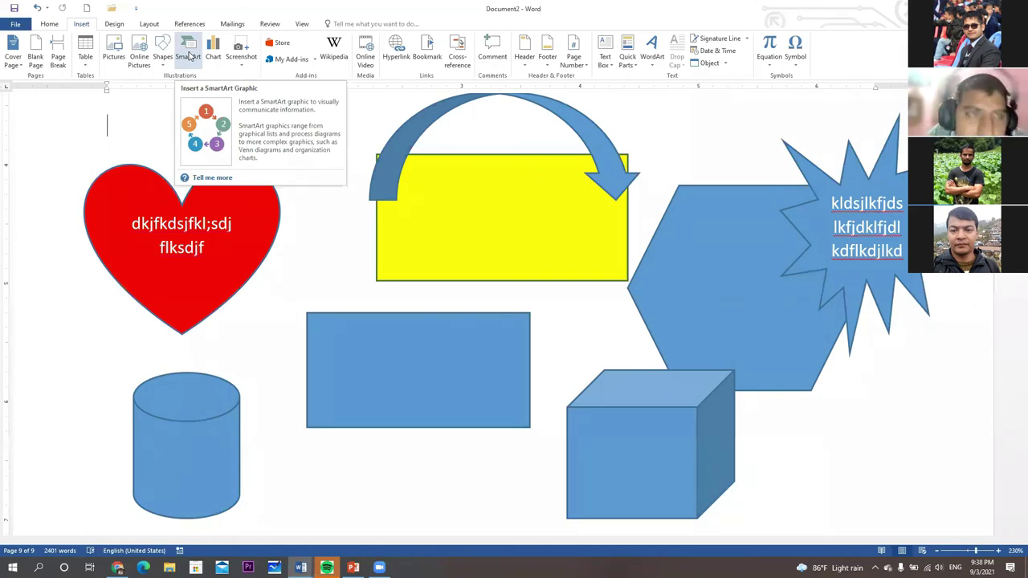
left_click(190, 55)
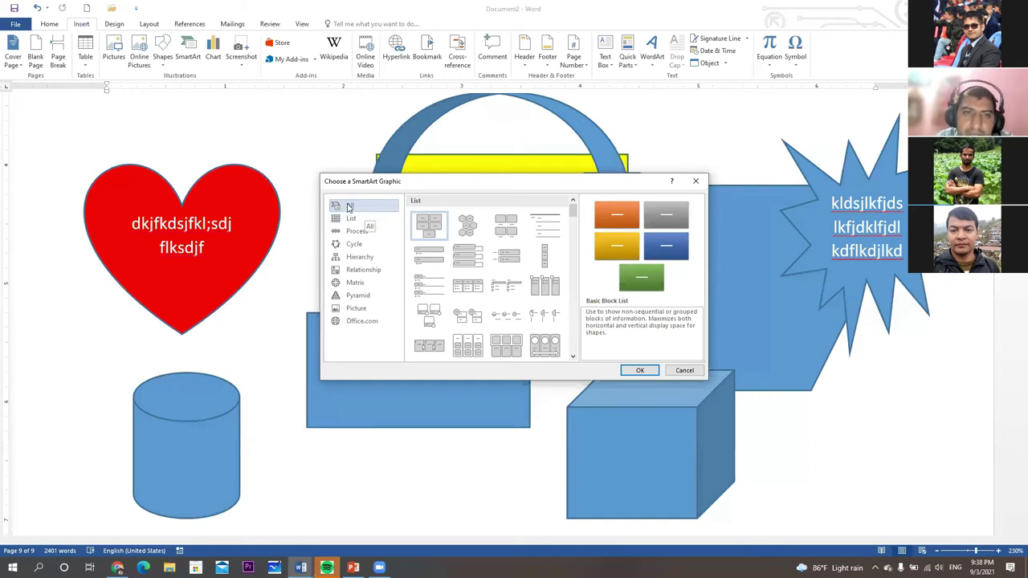
left_click(355, 244)
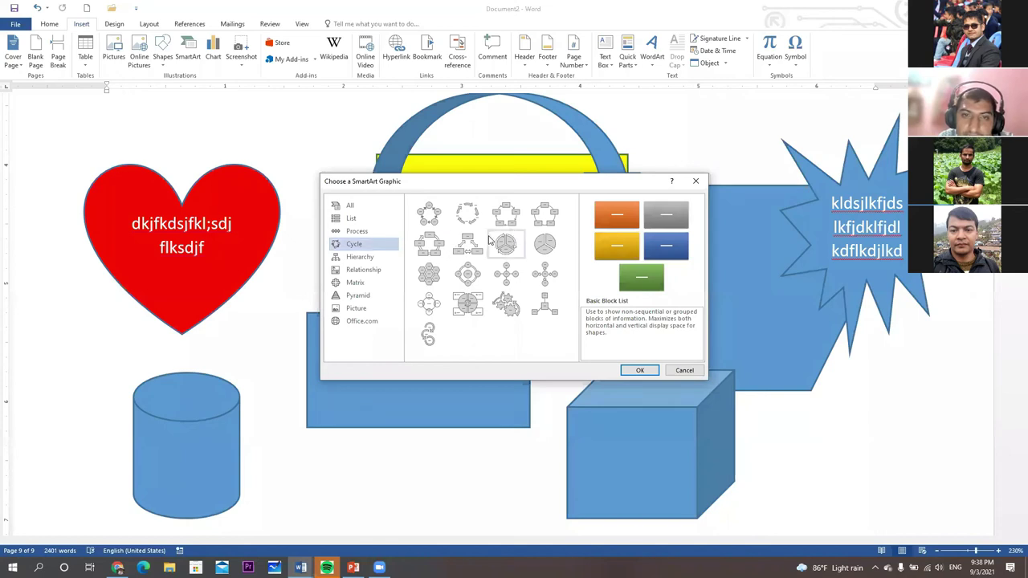
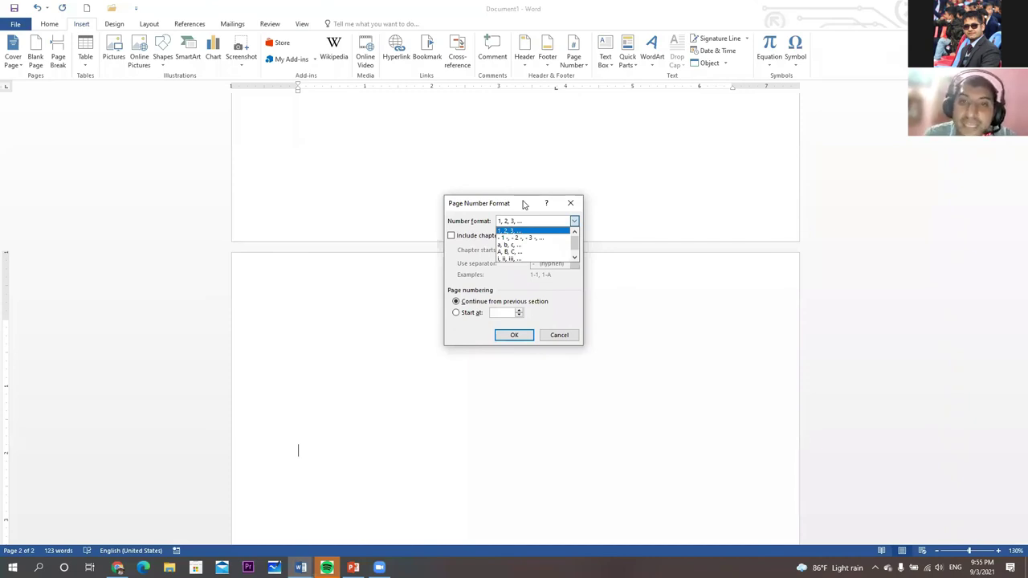
Reformat the page numbers as 1, 2, 3, starting at 1 instead of continuing
left_click(573, 205)
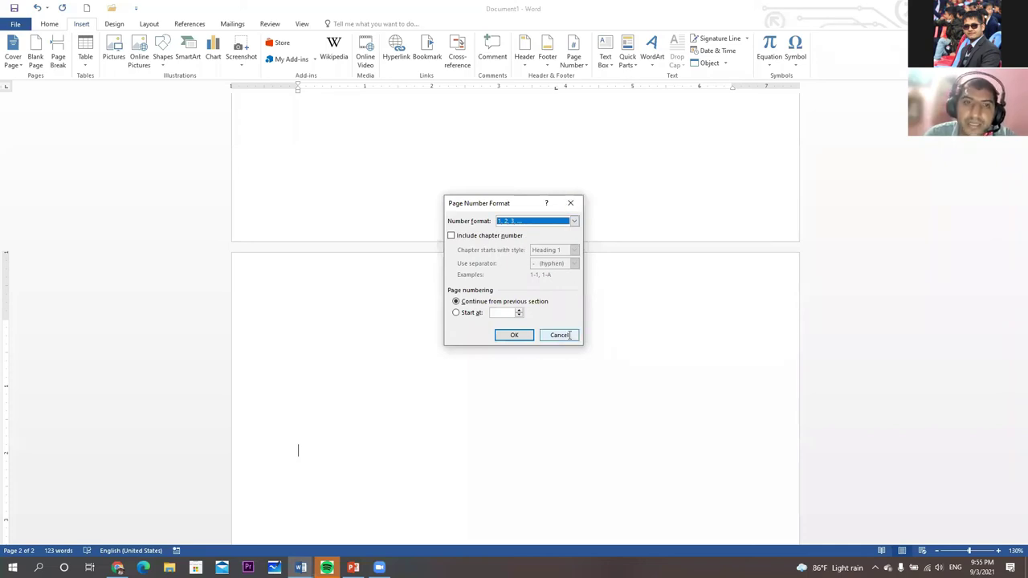
key("Escape")
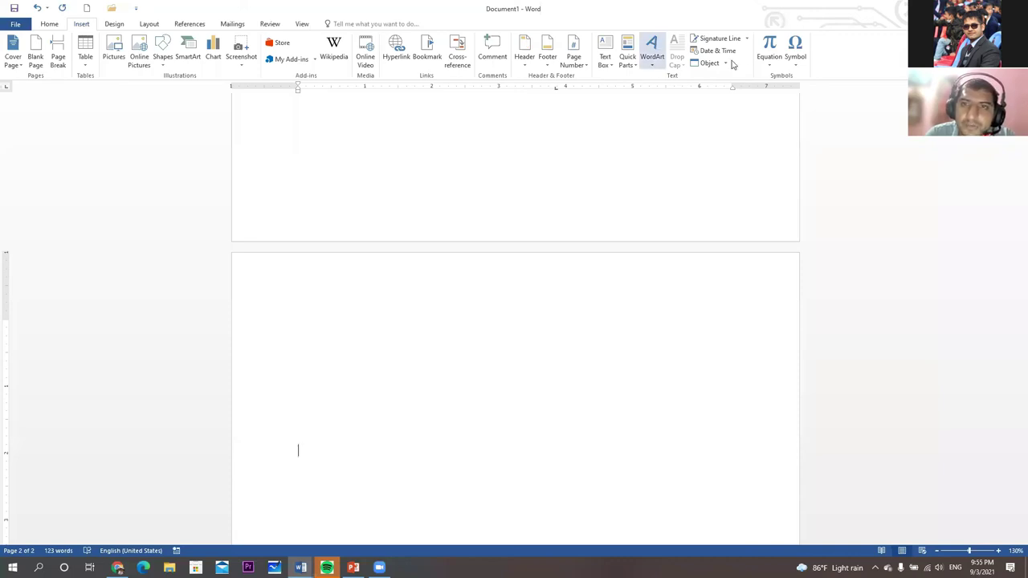
left_click(584, 68)
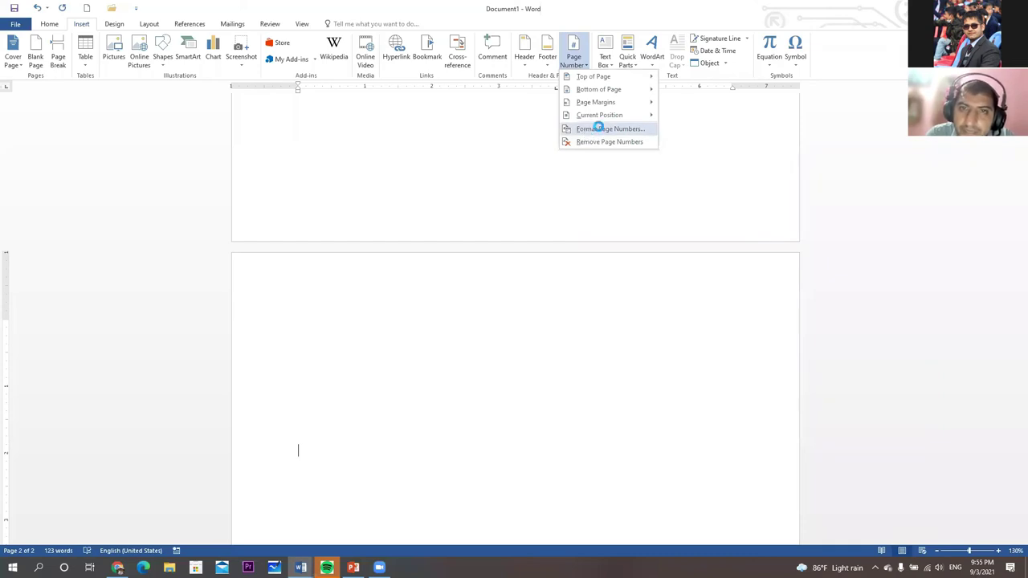
left_click(600, 131)
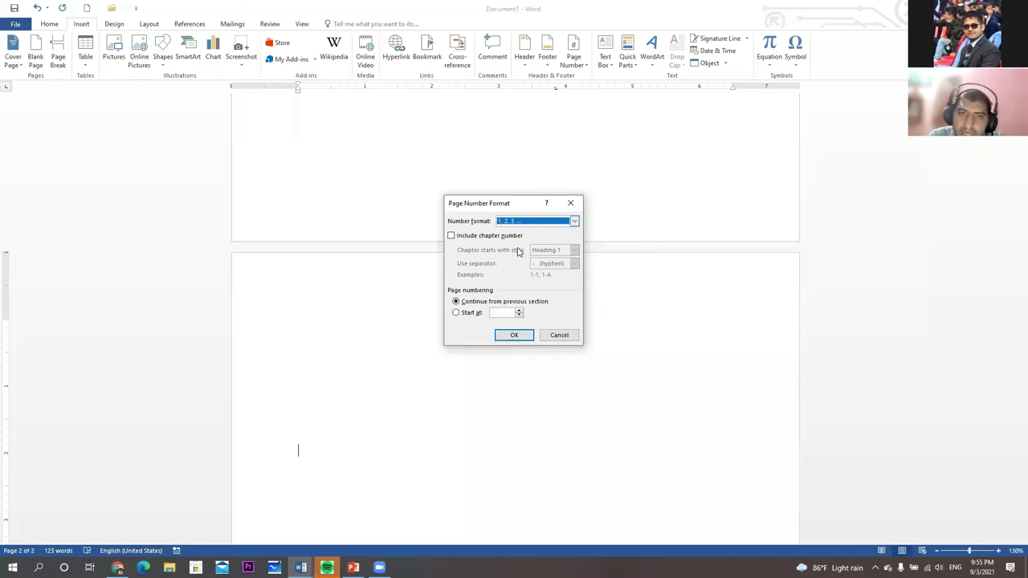
key("alt+Down")
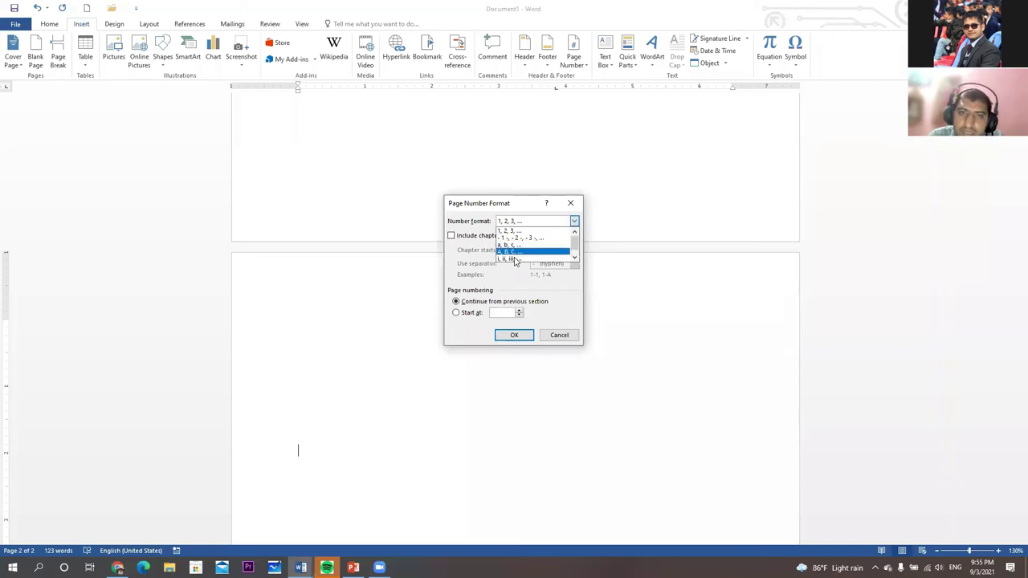
left_click(573, 225)
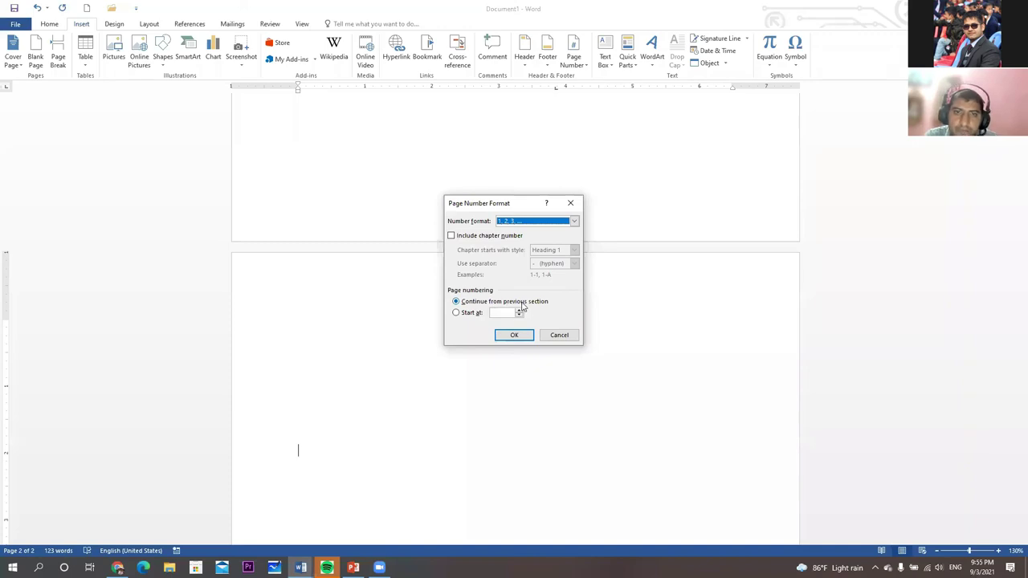
left_click(456, 313)
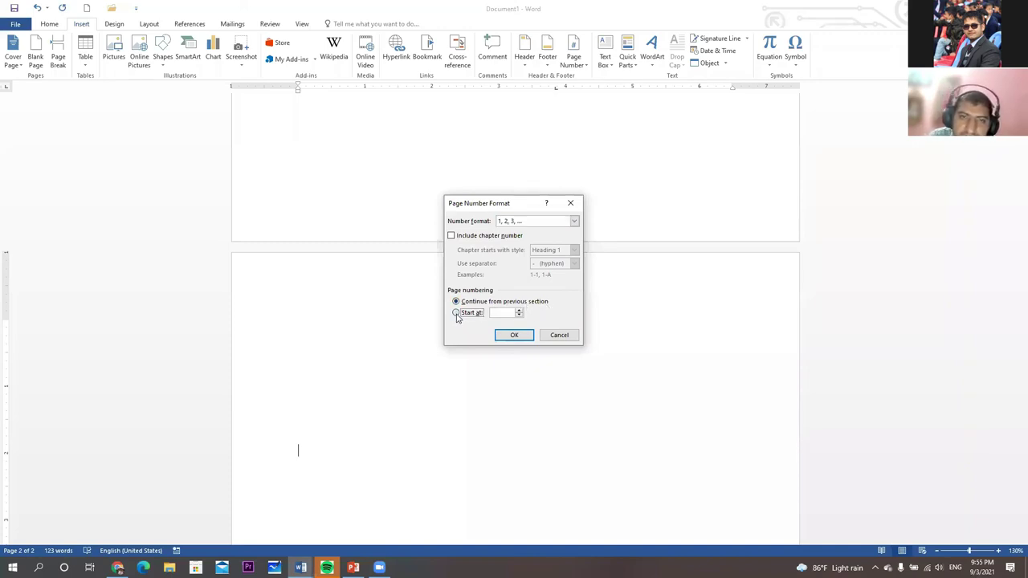
left_click(519, 315)
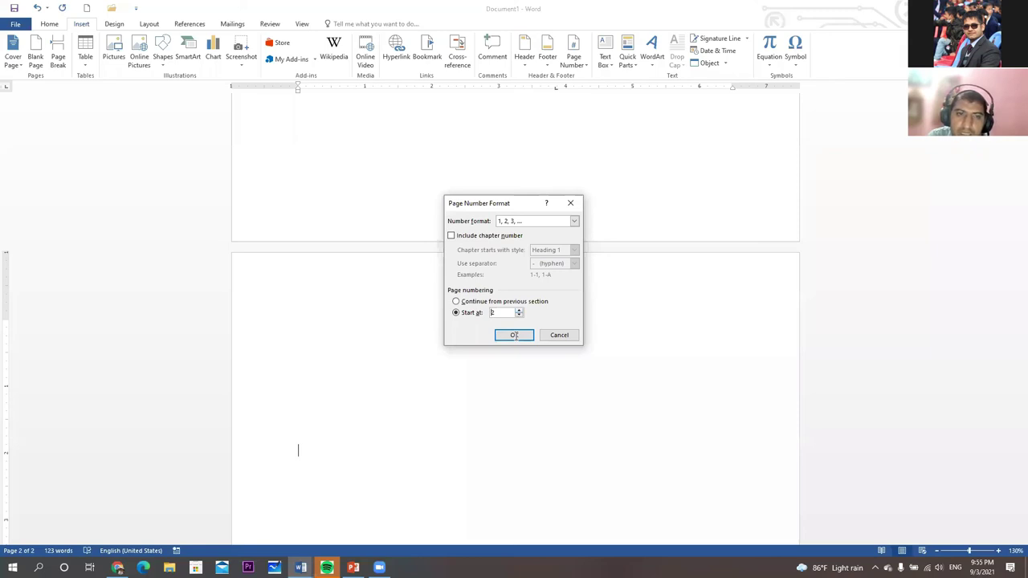
left_click(514, 335)
mouse_move(1012, 320)
left_mouse_down()
mouse_move(1012, 461)
mouse_move(1012, 376)
left_mouse_up()
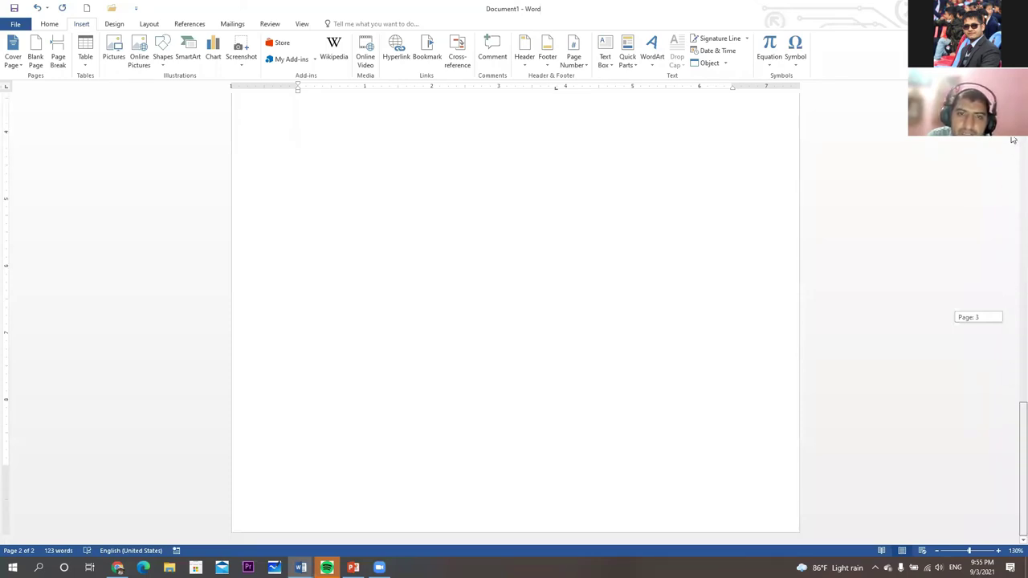
left_click_drag(1022, 465, 1022, 178)
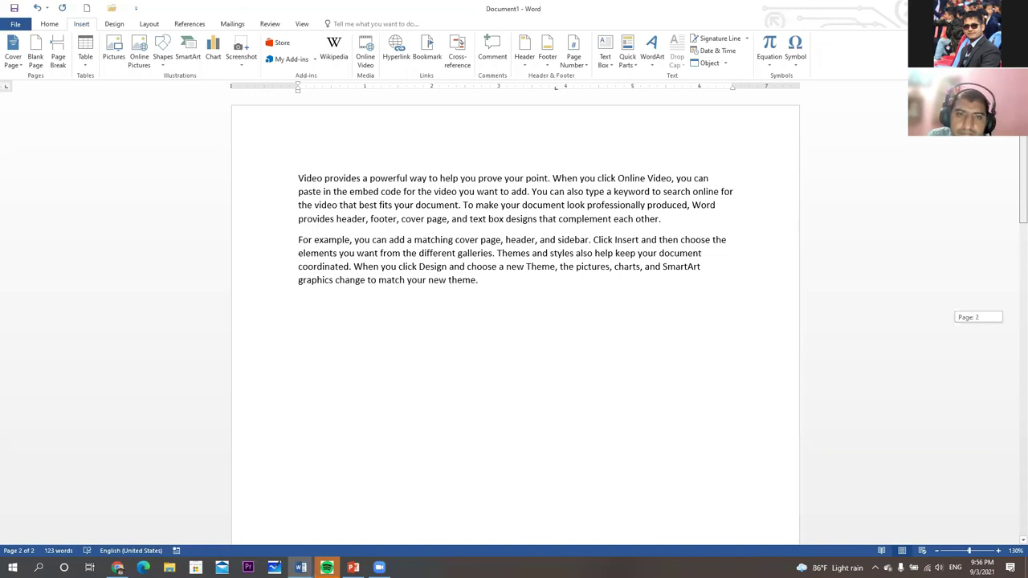
left_click(1022, 167)
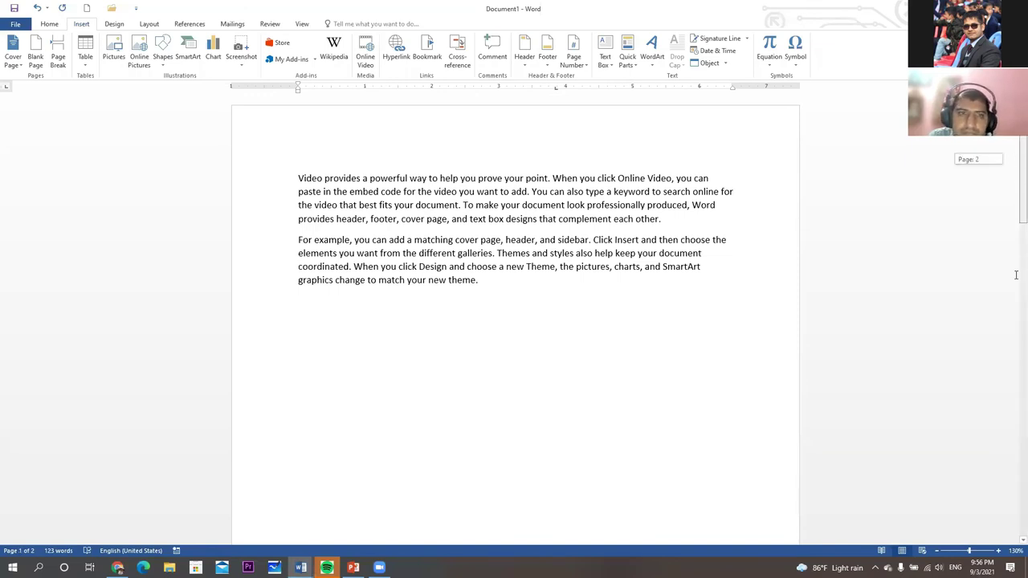
left_click_drag(1013, 394, 1003, 441)
left_click_drag(999, 499, 994, 540)
left_click_drag(736, 552, 571, 509)
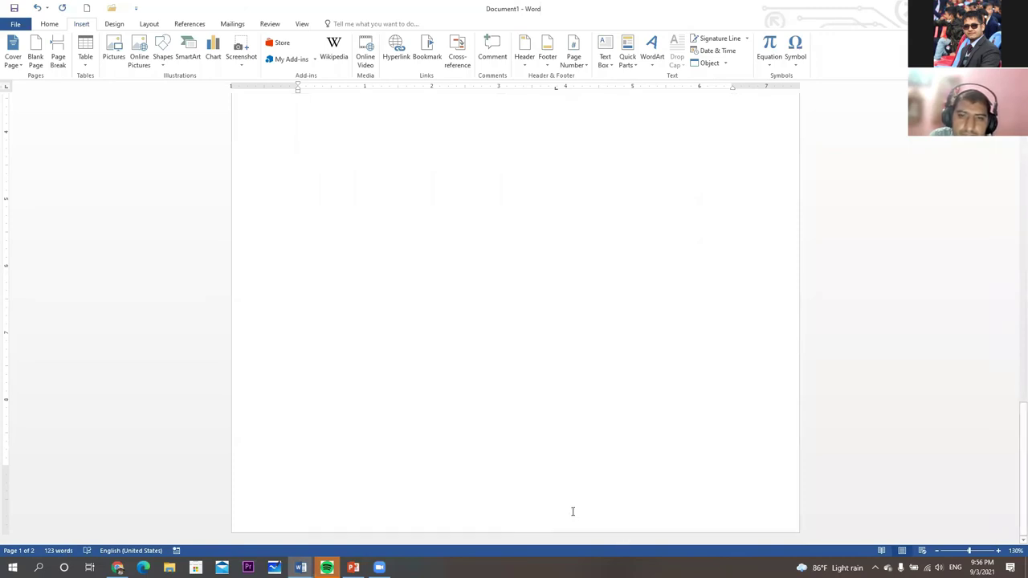
double_click(552, 496)
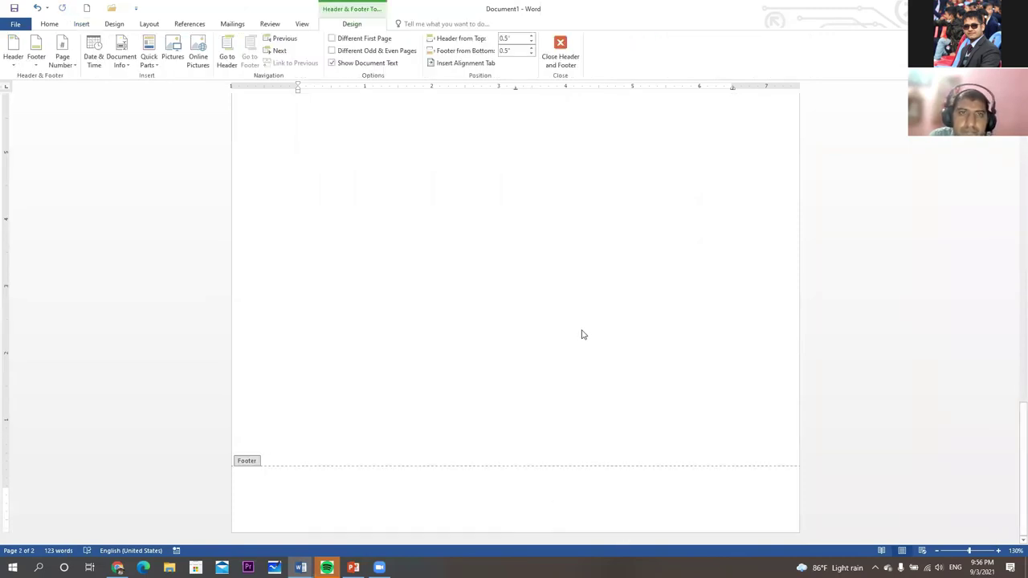
left_click(560, 54)
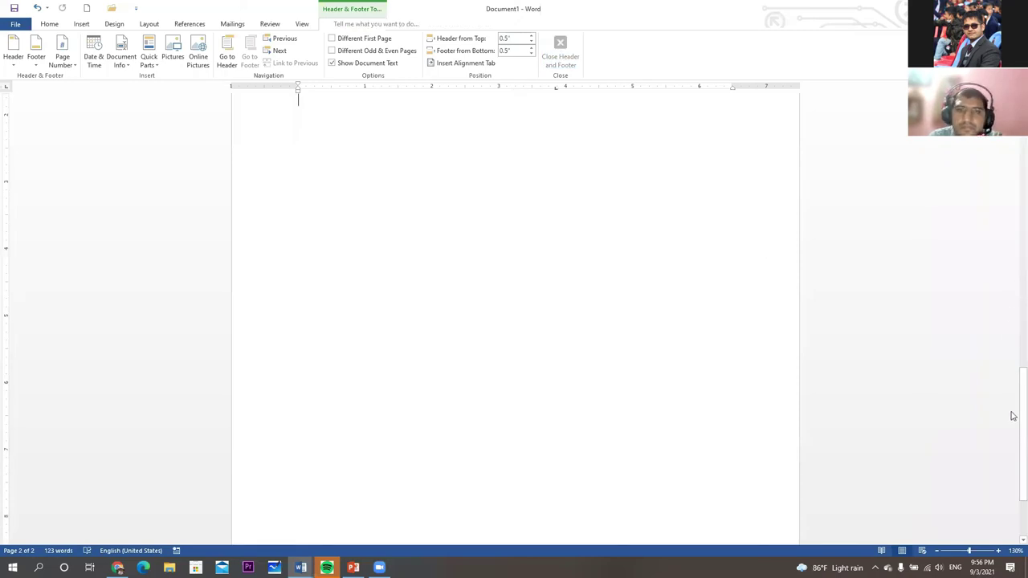
left_click_drag(1014, 369, 559, 281)
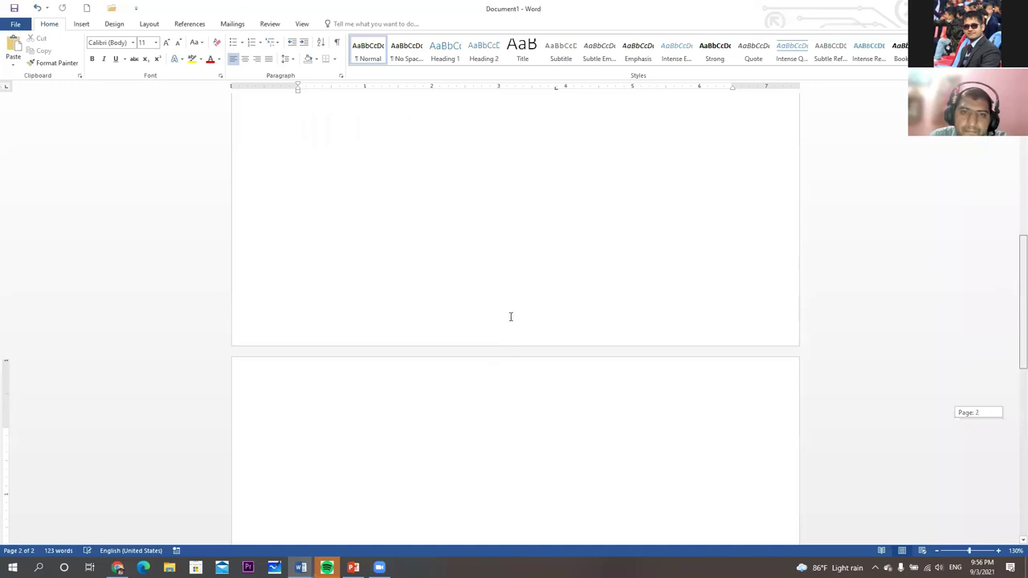
Try i, ii, iii numbering, then settle on 1, 2, 3 page numbers starting at 2
left_click(522, 262)
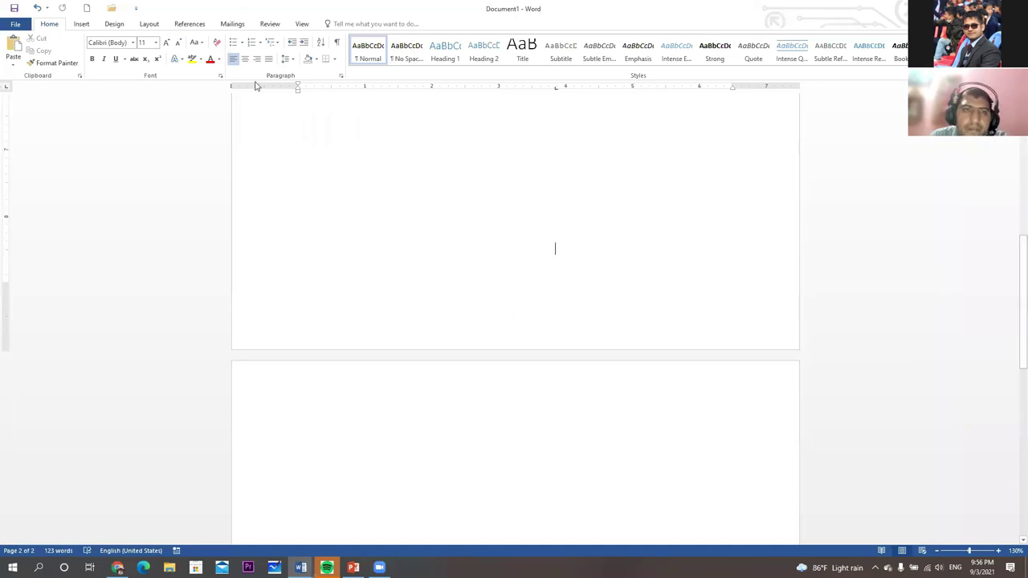
left_click(82, 24)
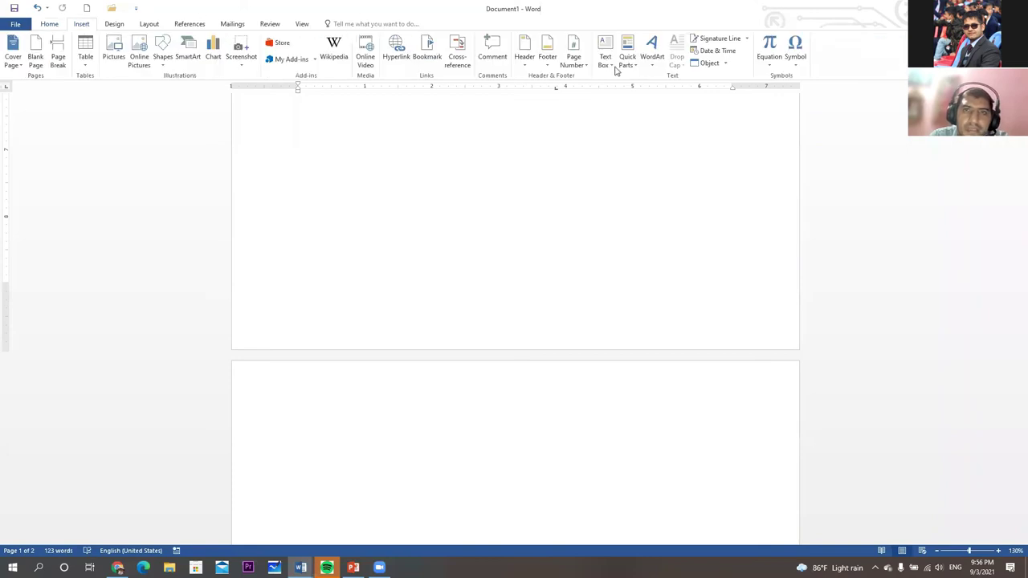
left_click(573, 55)
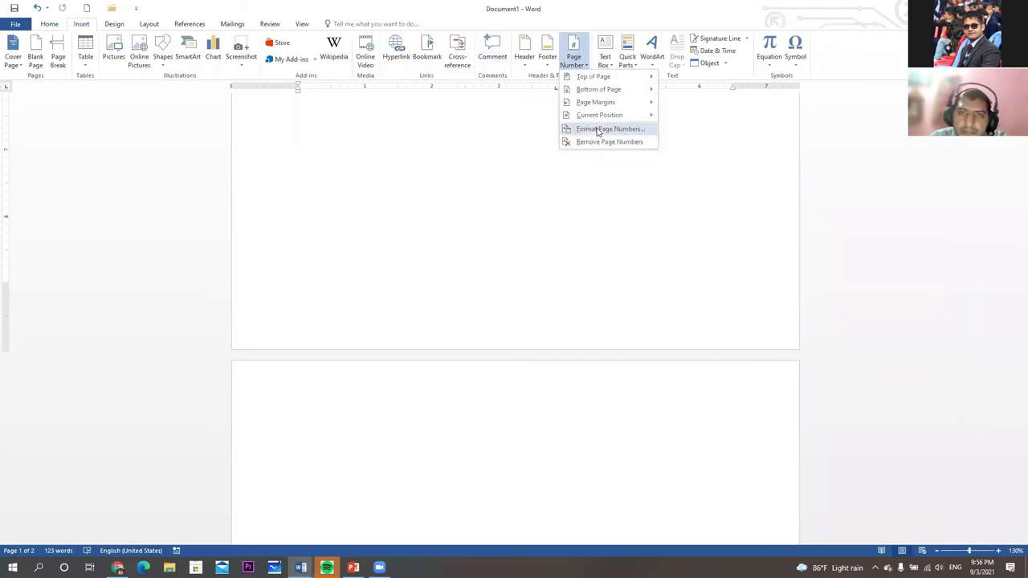
left_click(594, 128)
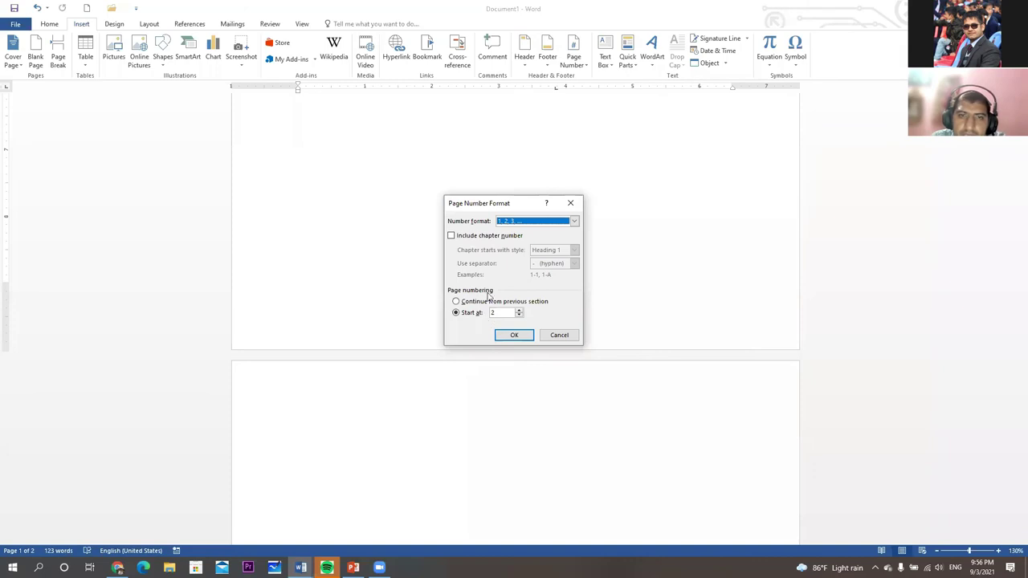
left_click(575, 222)
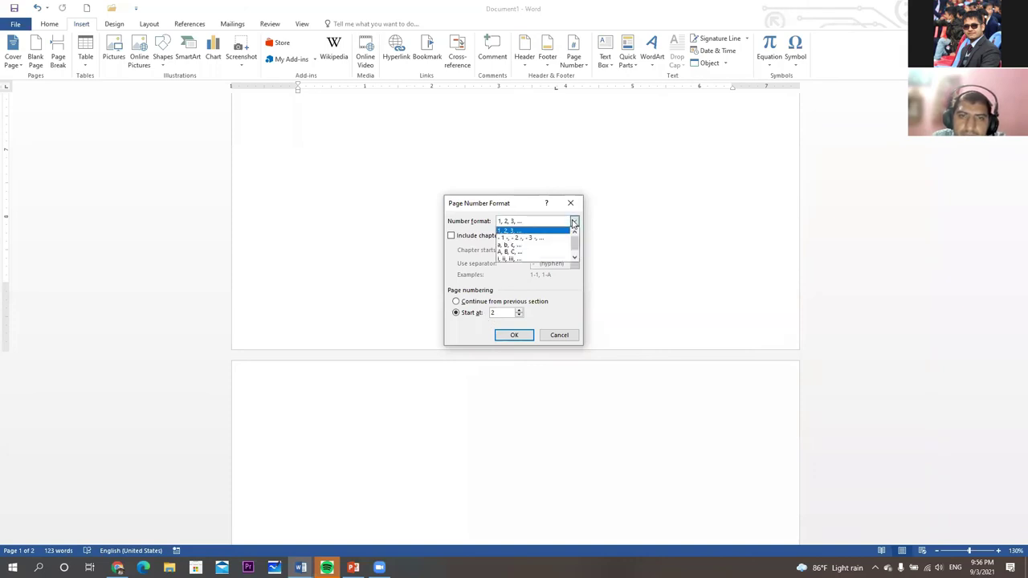
left_click(539, 258)
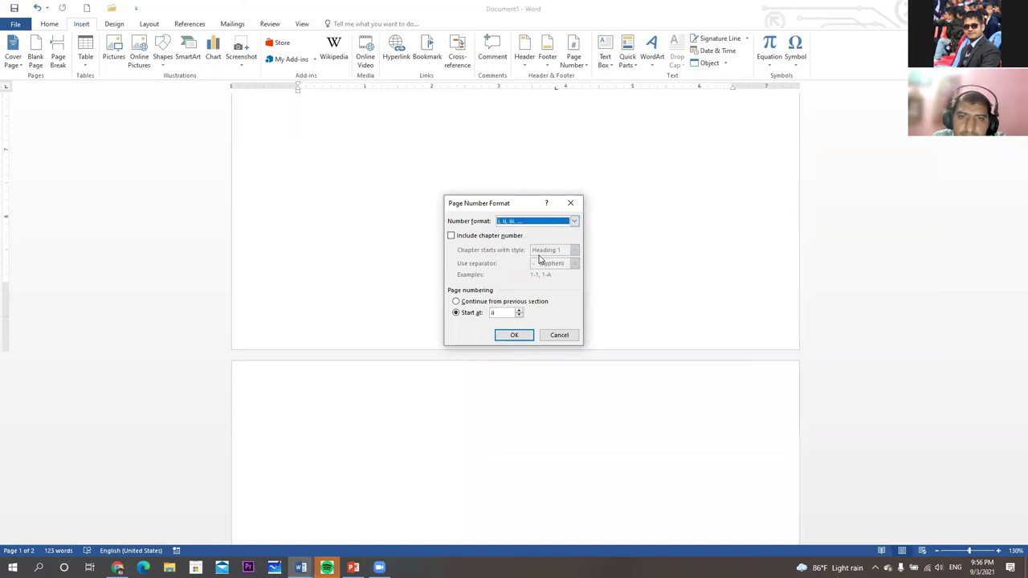
left_click(575, 223)
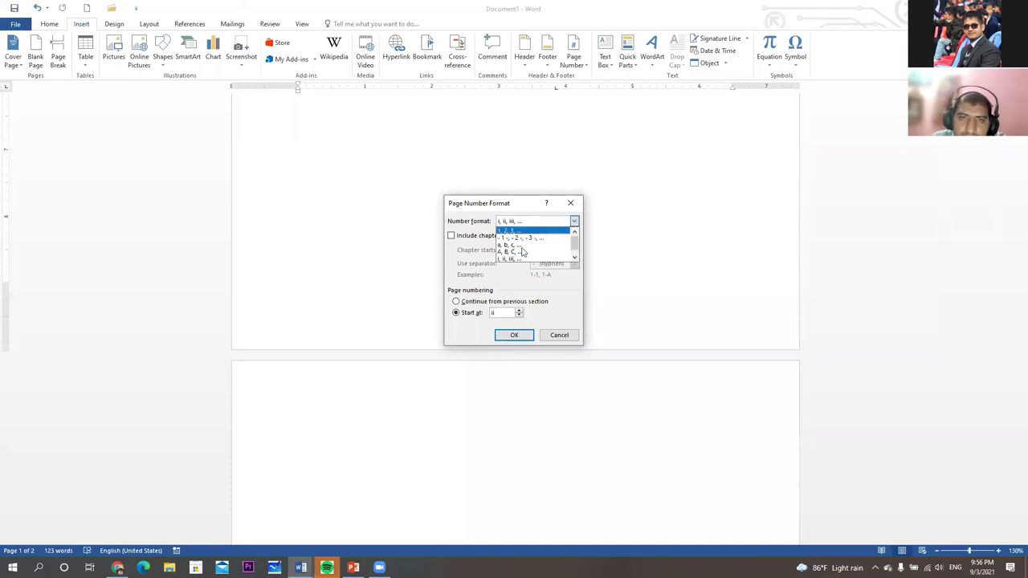
left_click(540, 229)
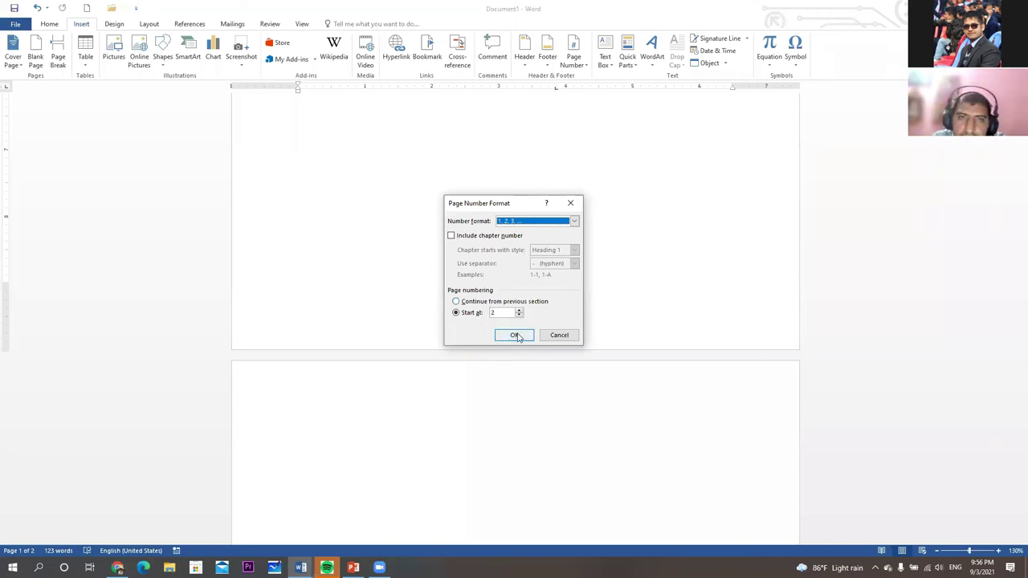
left_click(516, 337)
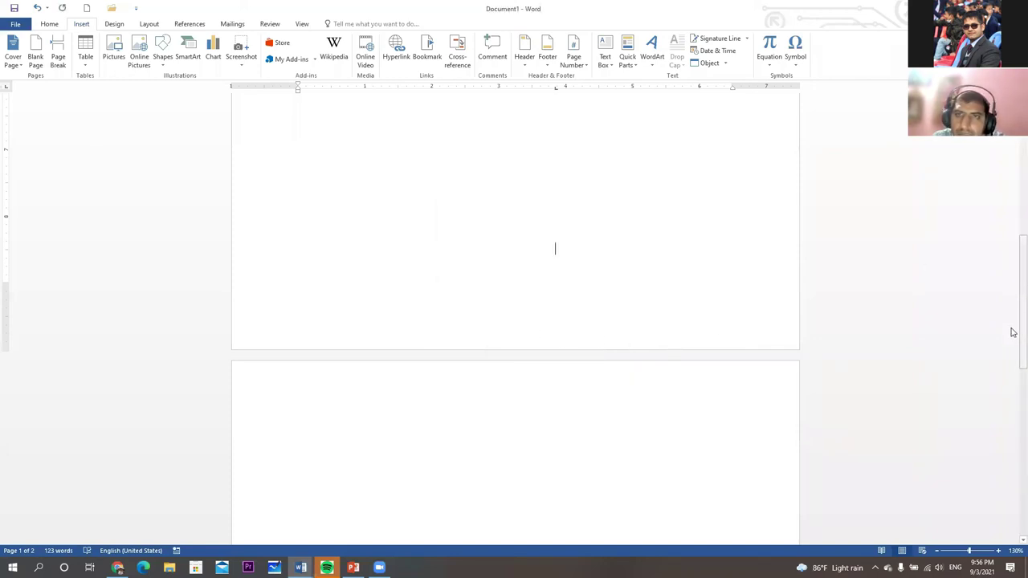
Insert a page break after the two paragraphs, leaving page 2 blank for further editing
left_click_drag(1011, 358, 1013, 476)
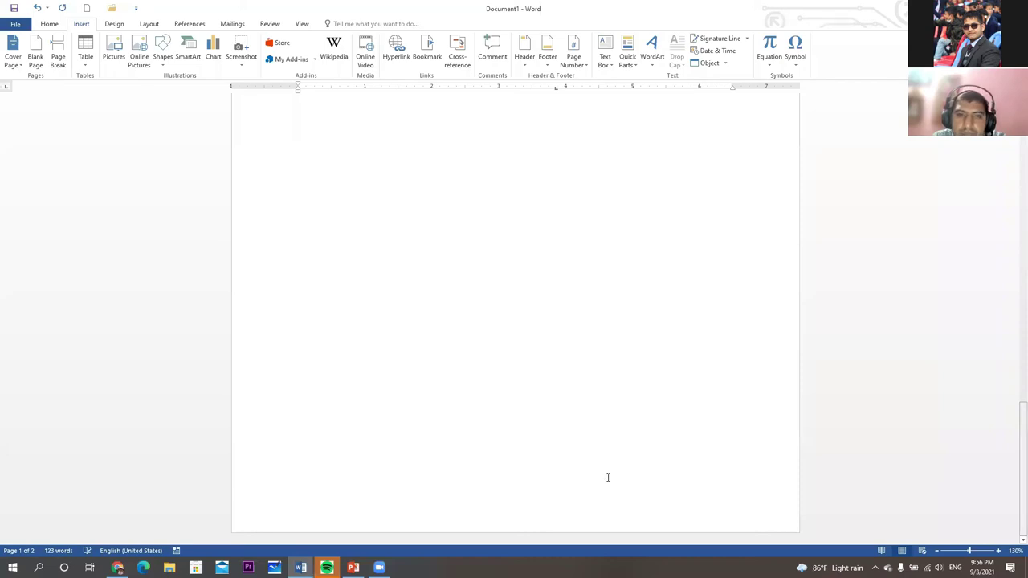
key("ctrl+Return")
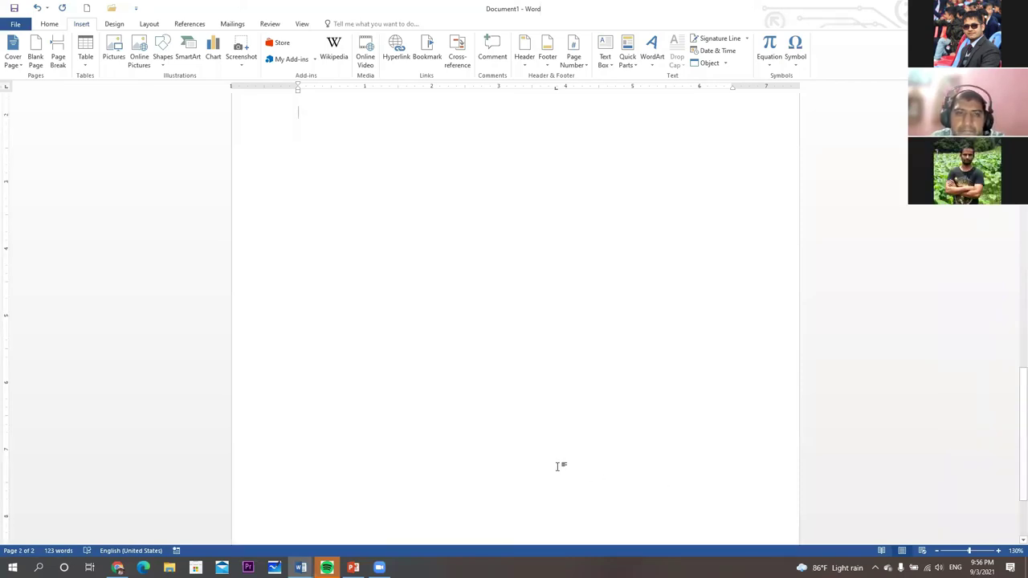
mouse_move(1013, 407)
left_mouse_down()
mouse_move(1013, 464)
mouse_move(1013, 201)
left_mouse_up()
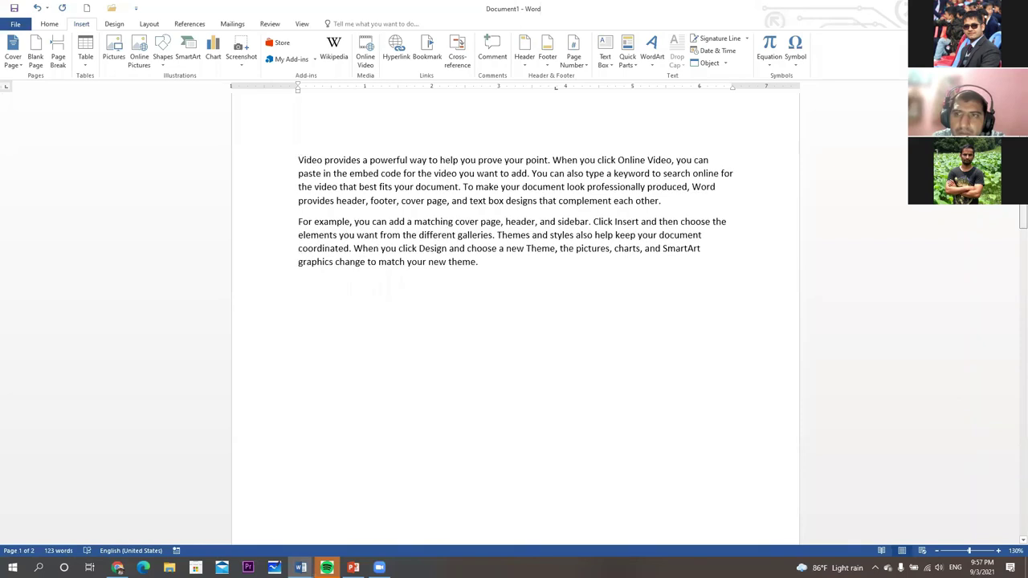
scroll(535, 326, "up", 1)
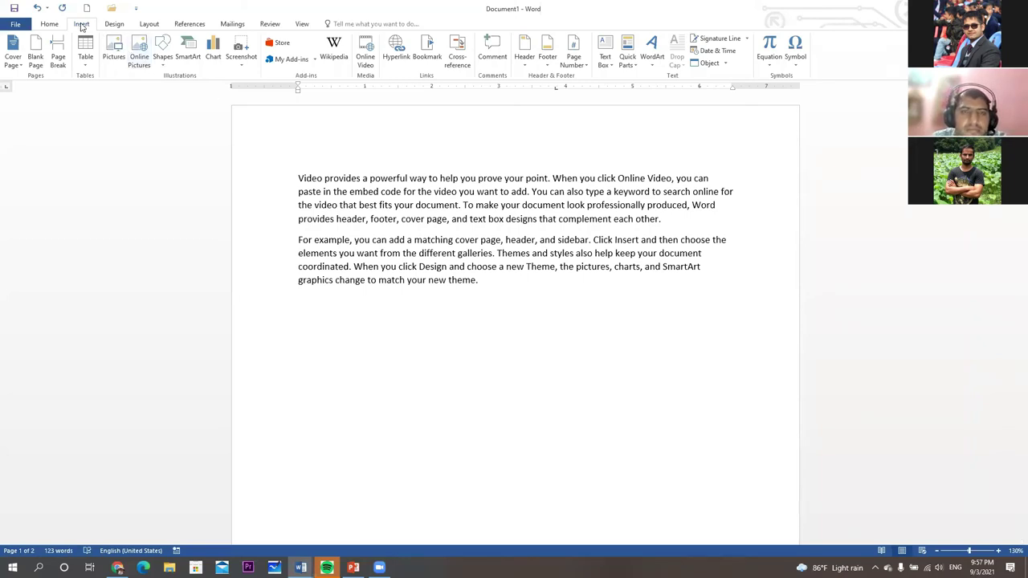
left_click(584, 68)
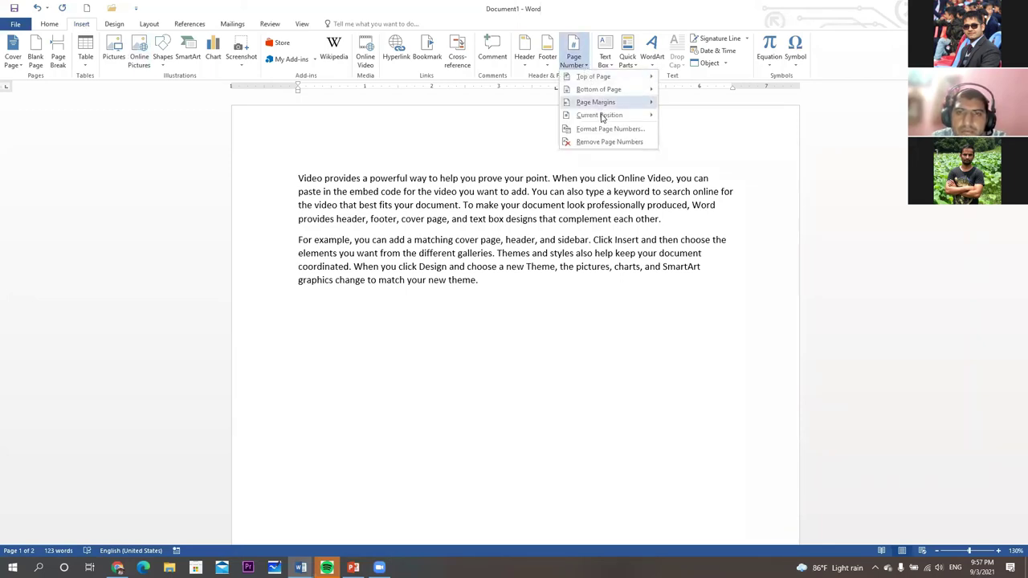
mouse_move(601, 118)
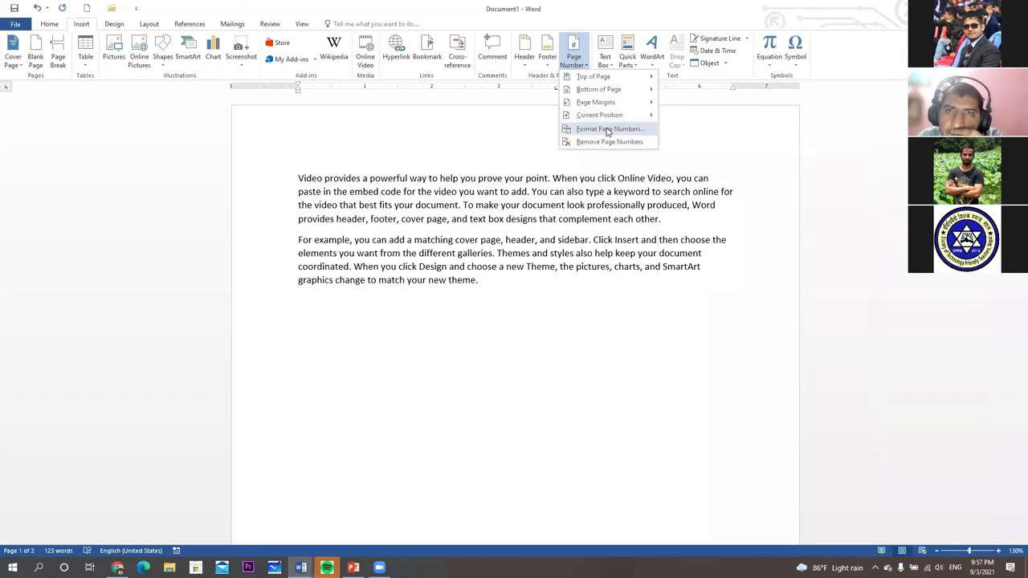
left_click(496, 388)
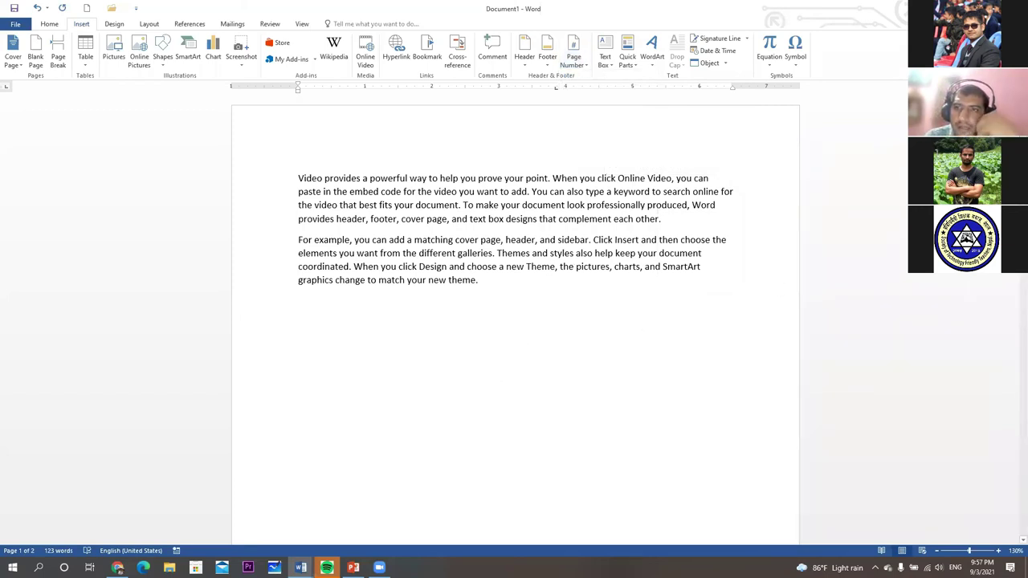
scroll(513, 321, "down", 5)
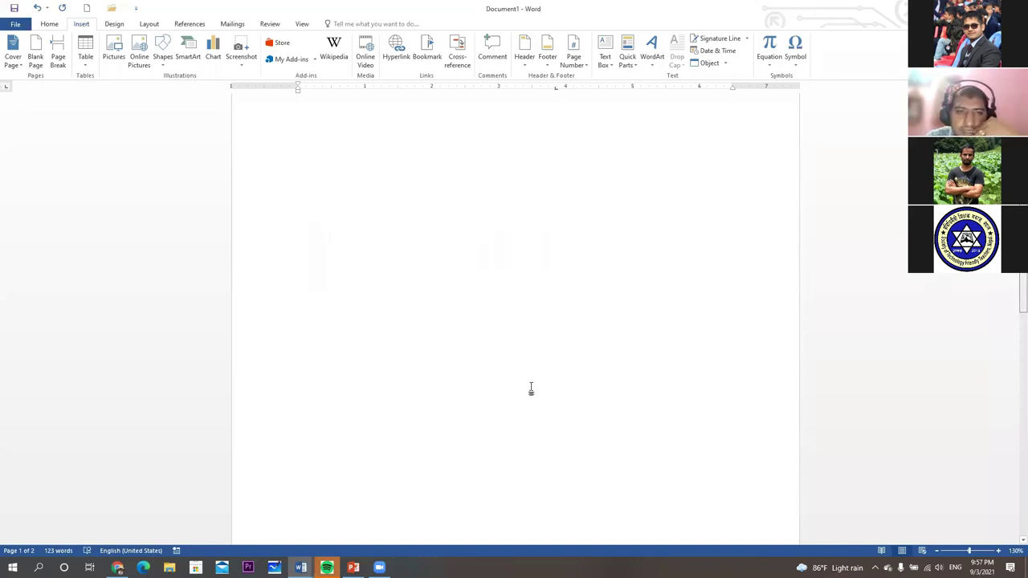
scroll(531, 389, "down", 3)
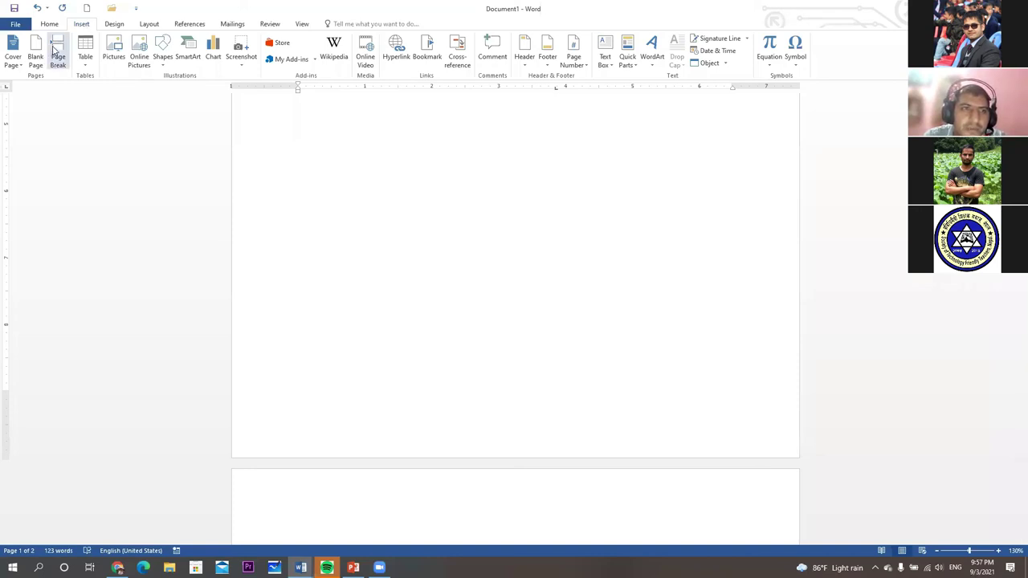
left_click(56, 53)
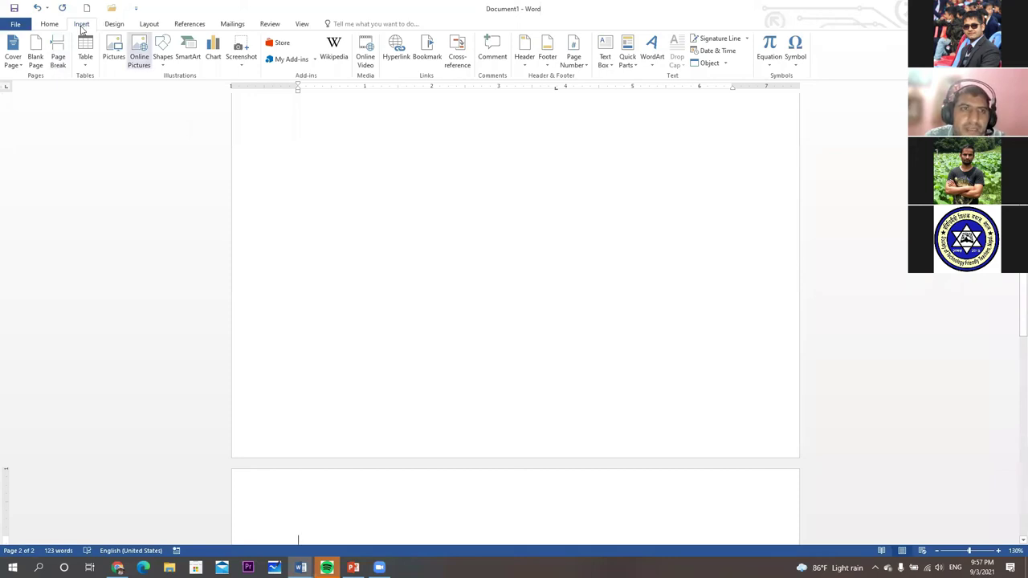
Add Plain Number 2 page numbers, centred at the bottom of the page
left_click(583, 66)
mouse_move(640, 104)
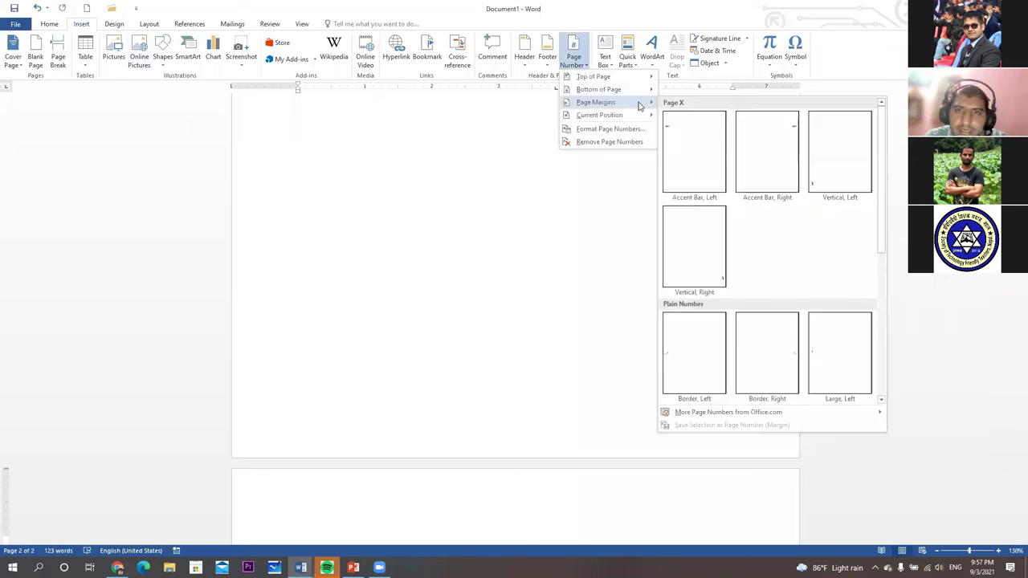
mouse_move(615, 90)
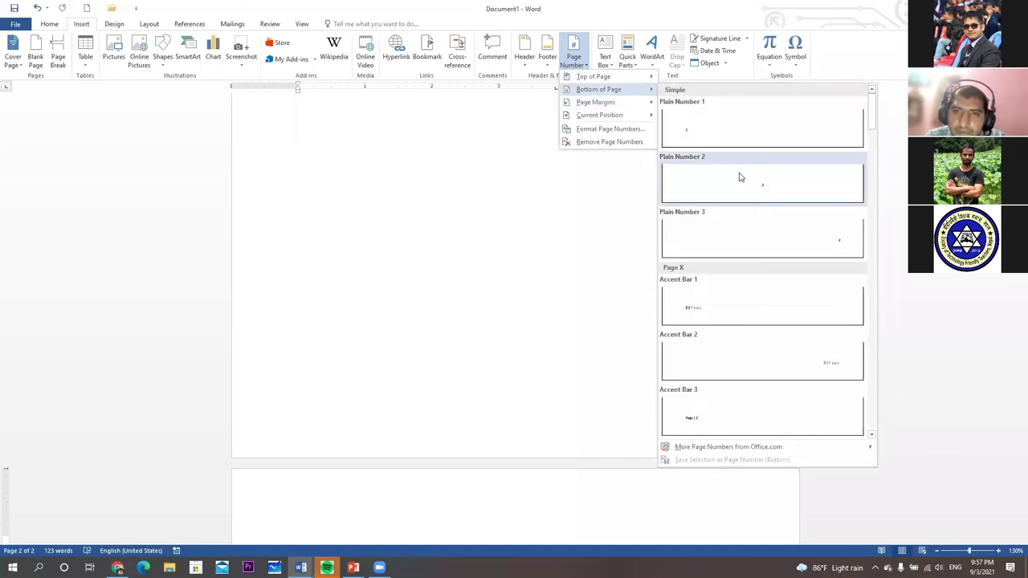
left_click(741, 178)
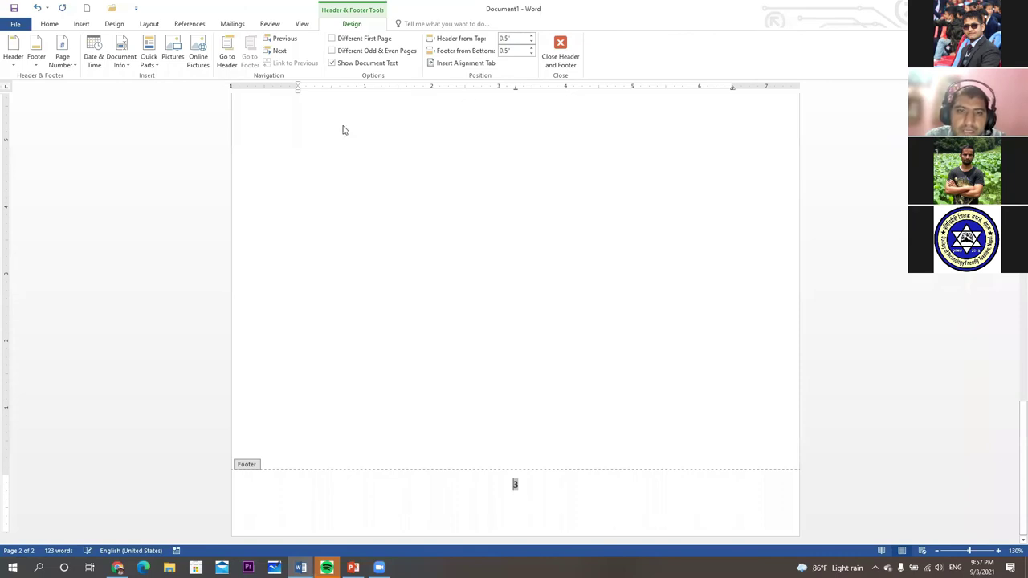
Set the page numbering to start at 1 so the footers read 1 and 2
left_click(84, 26)
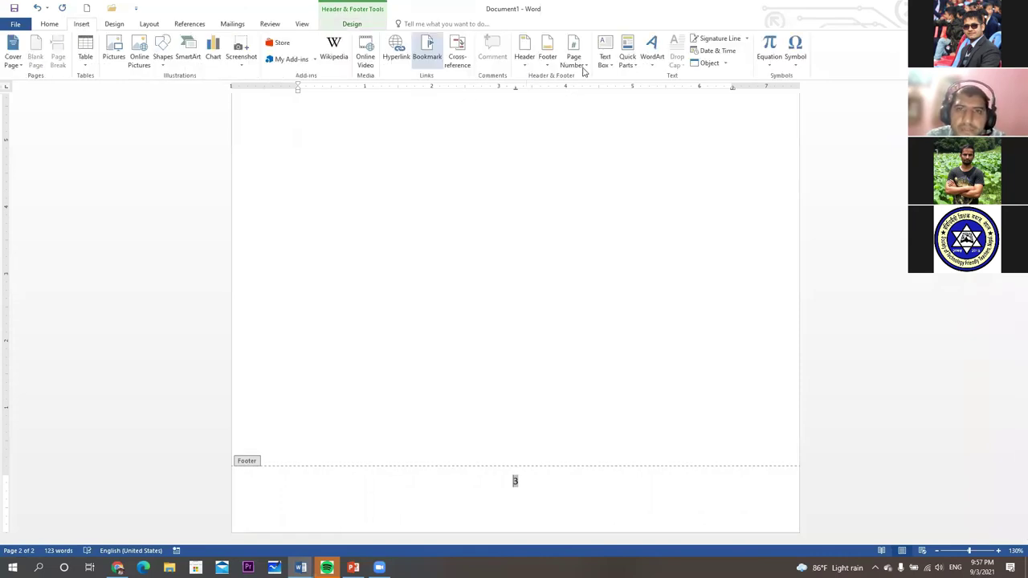
left_click(578, 61)
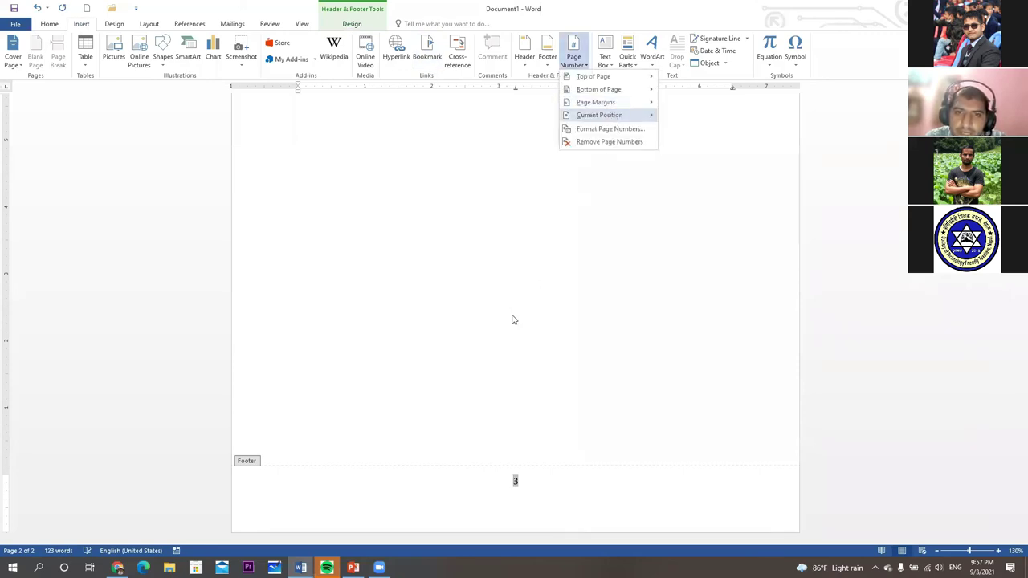
key("f")
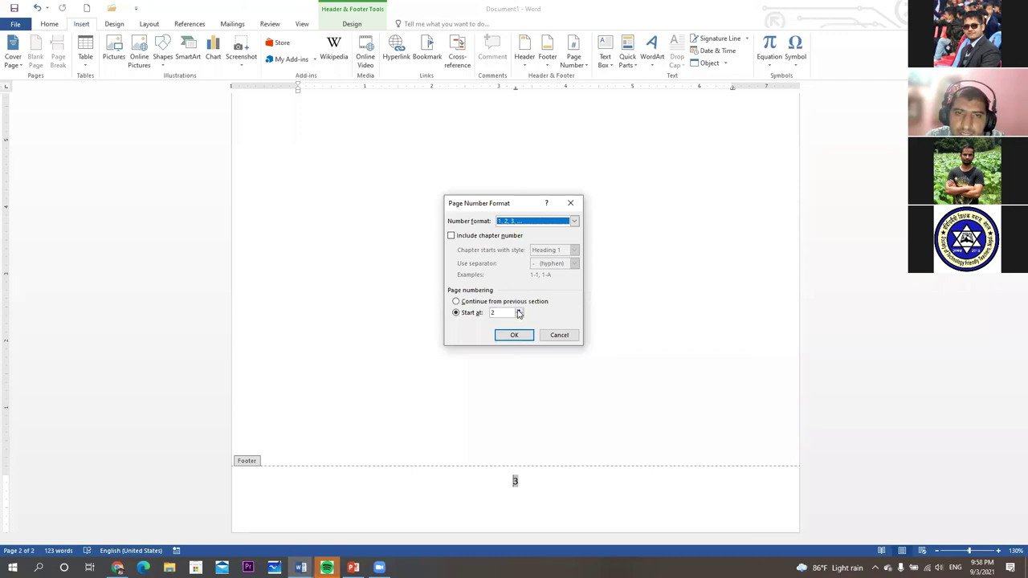
left_click(519, 311)
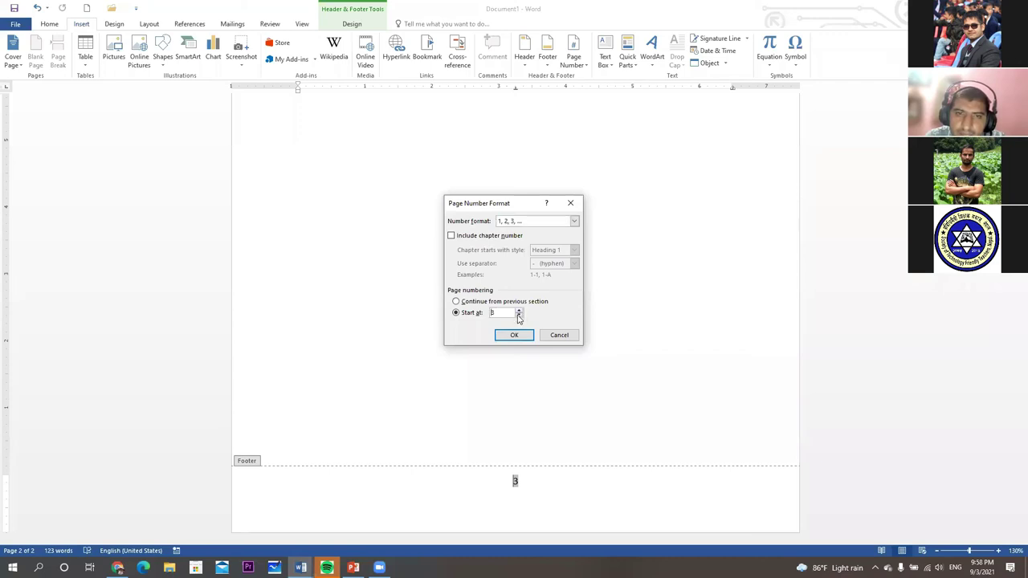
double_click(518, 316)
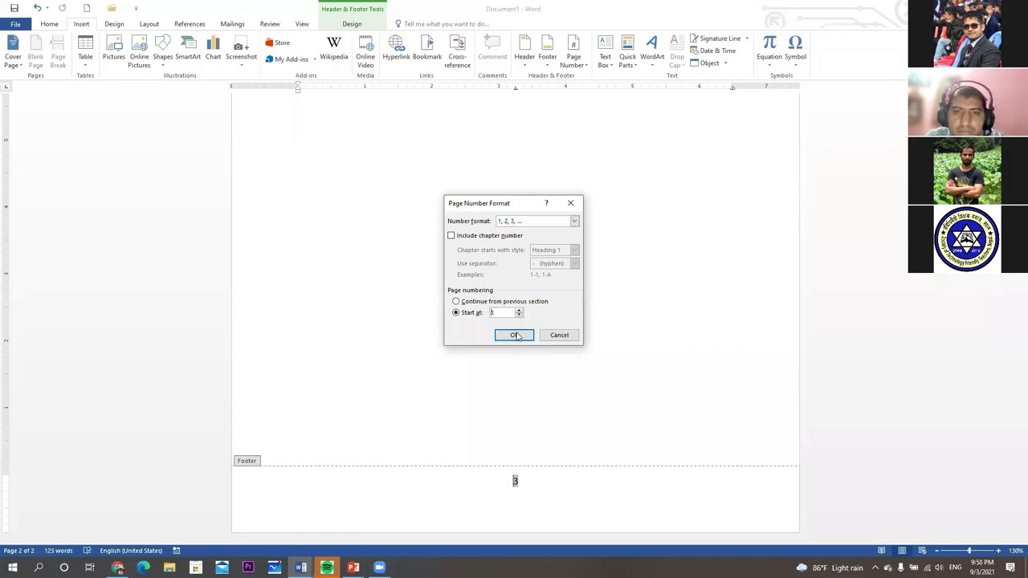
left_click(518, 336)
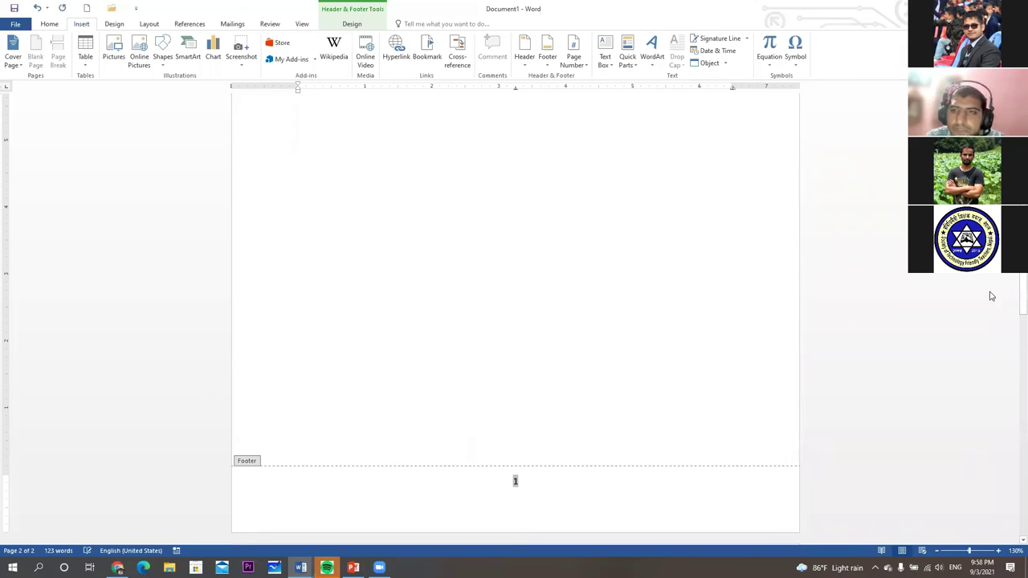
left_click_drag(1021, 281, 1022, 283)
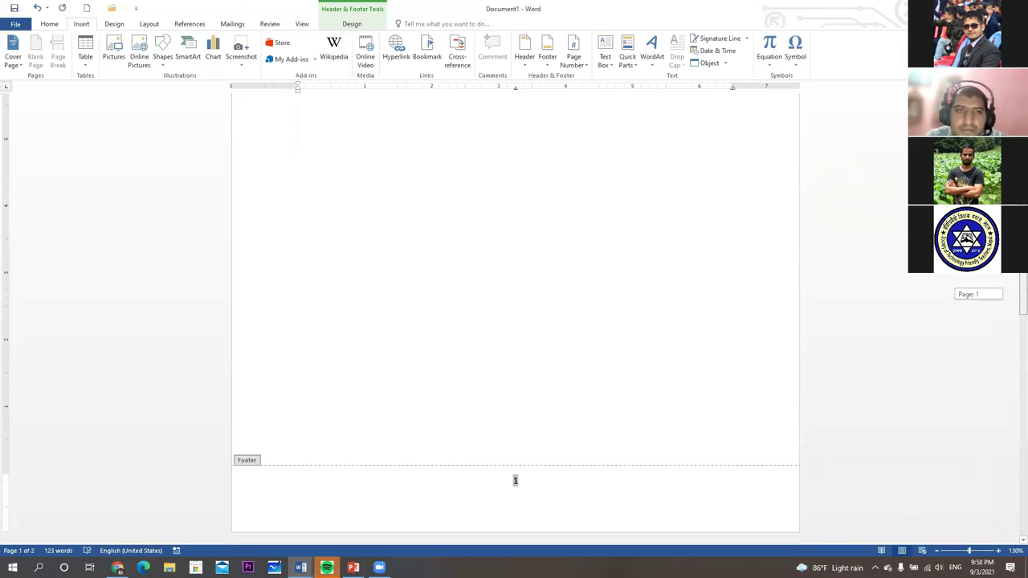
left_click_drag(1022, 282, 1008, 439)
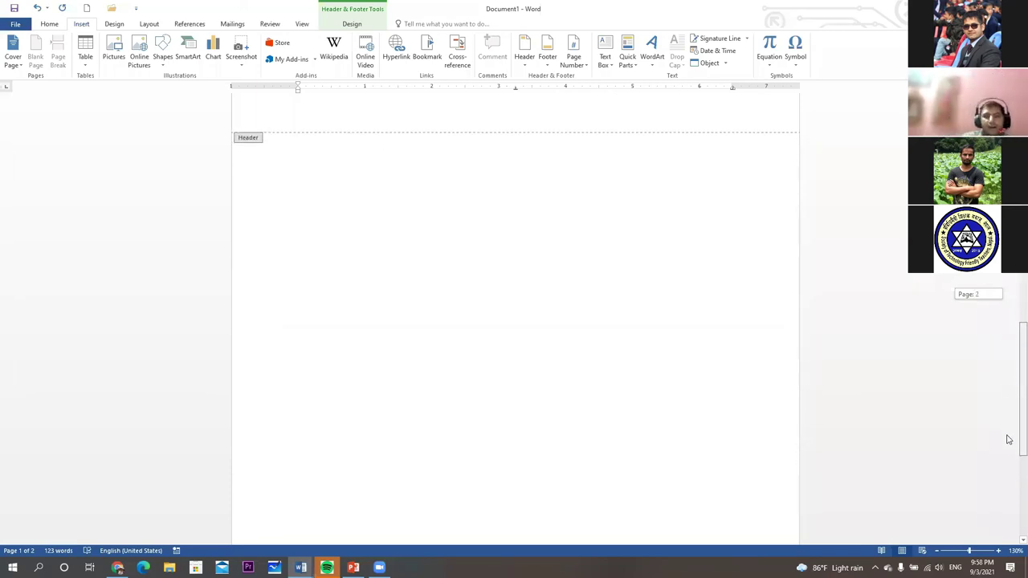
left_click_drag(1009, 439, 1012, 500)
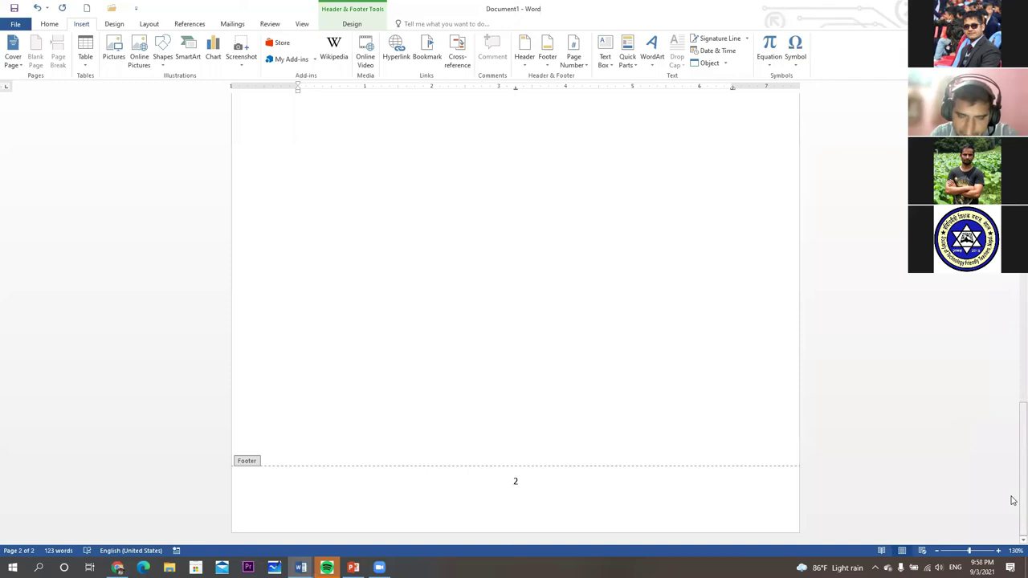
left_click_drag(1013, 505, 1012, 524)
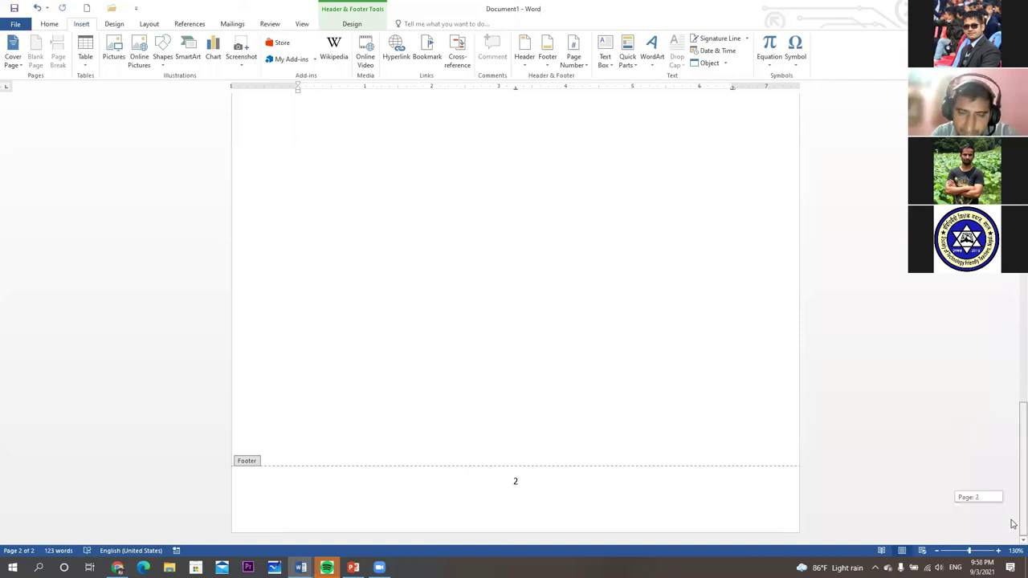
left_click_drag(860, 486, 597, 425)
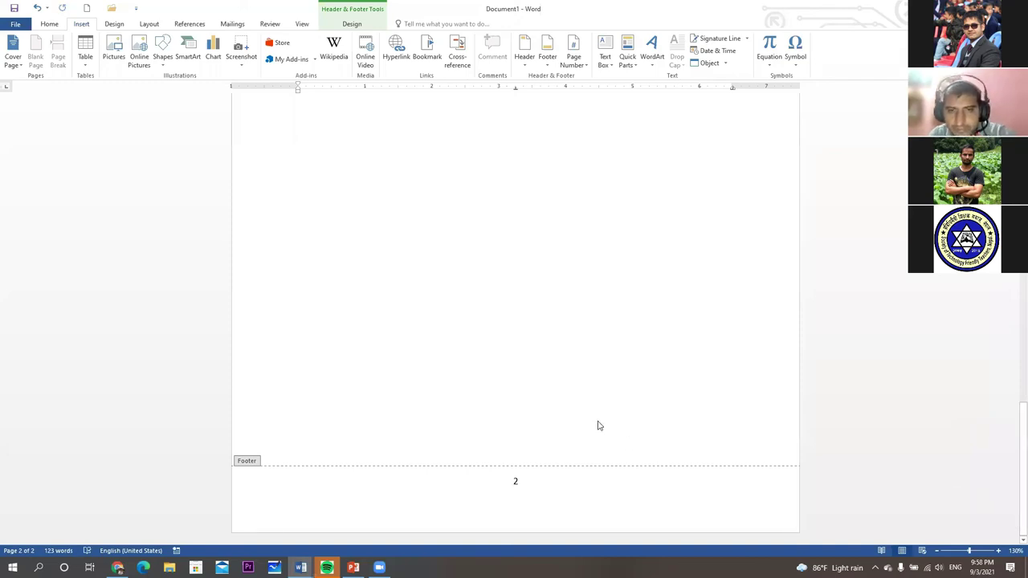
Exit the footer back to the body text and scroll to the top of page 1
double_click(558, 344)
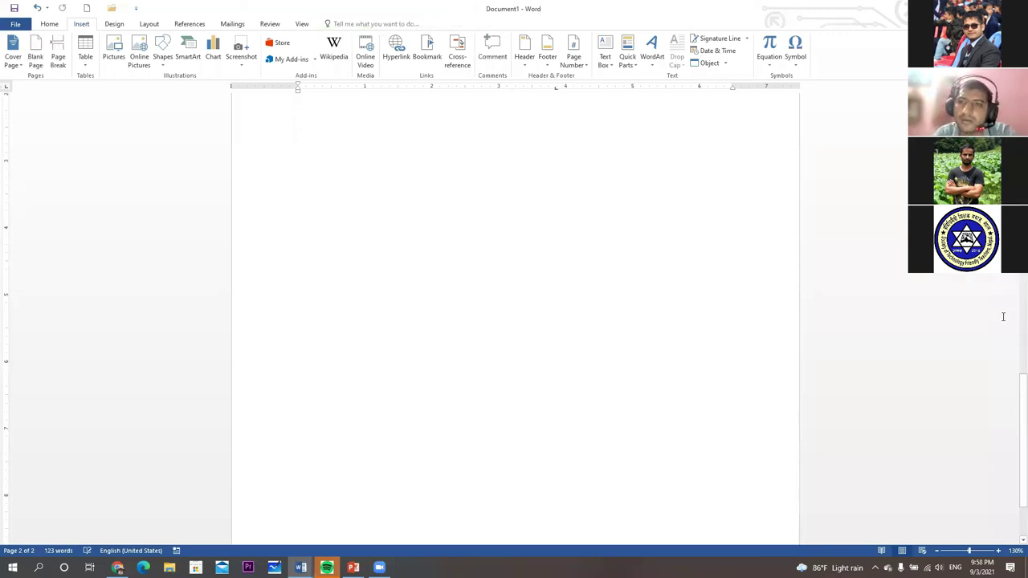
mouse_move(1013, 450)
left_mouse_down()
mouse_move(1013, 482)
mouse_move(1022, 97)
left_mouse_up()
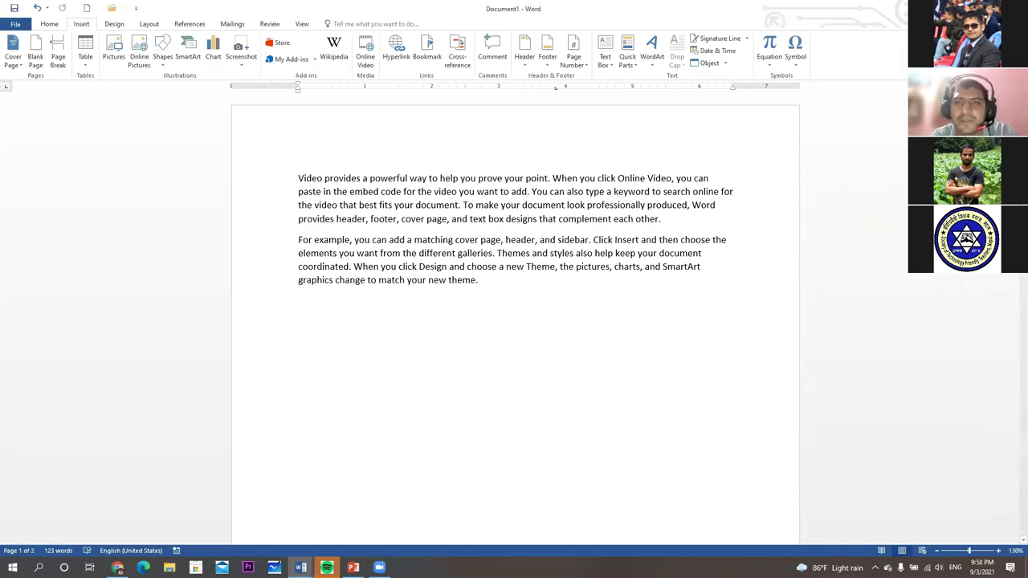
scroll(514, 321, "down", 1)
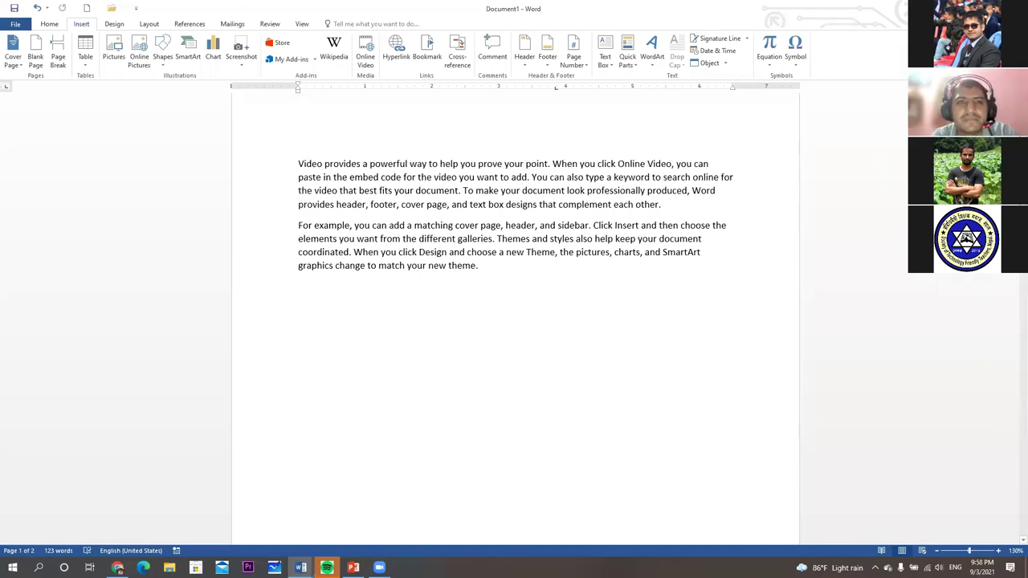
scroll(514, 321, "down", 1)
scroll(513, 321, "down", 2)
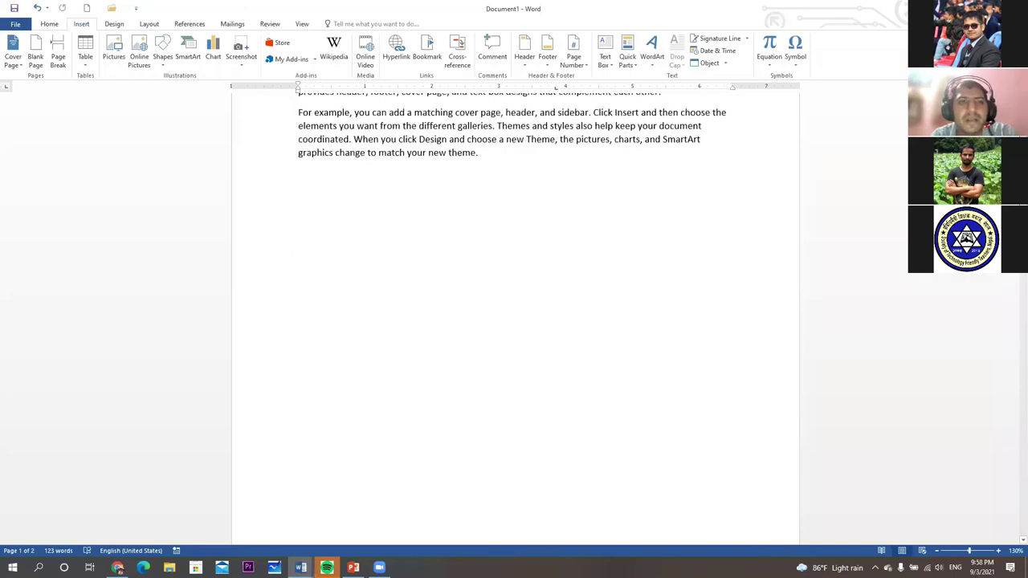
scroll(514, 322, "down", 2)
scroll(1010, 289, "up", 1)
scroll(1010, 291, "down", 3)
scroll(1013, 289, "down", 1)
scroll(1013, 278, "up", 1)
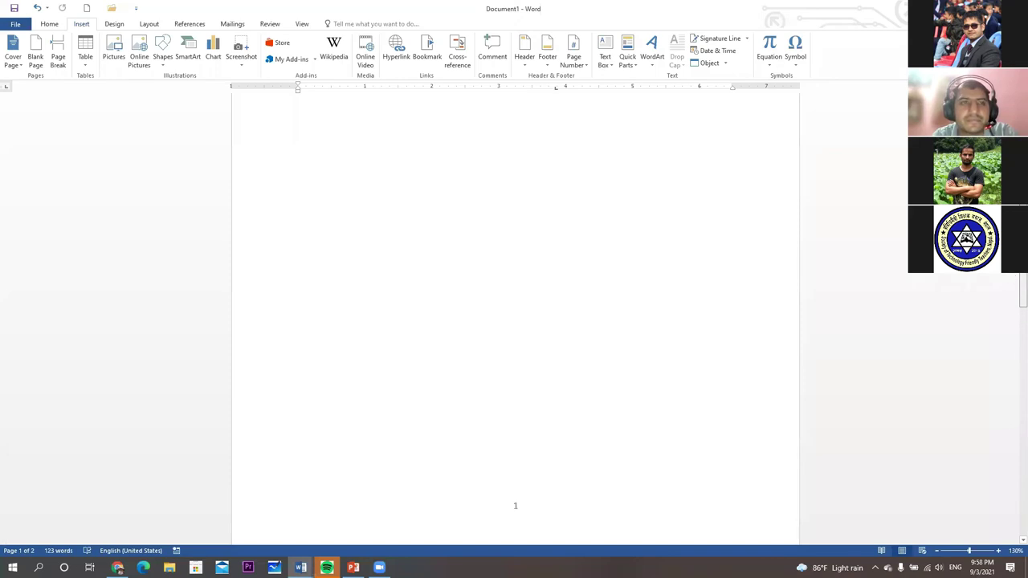
scroll(1012, 281, "up", 8)
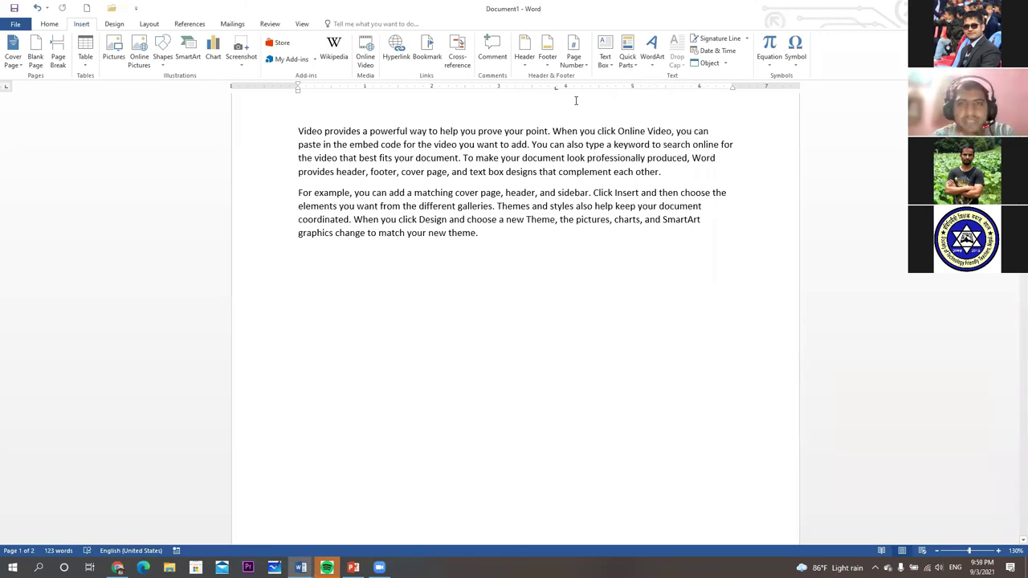
Draw a large text box below the paragraphs, type filler text, and position it
left_click(411, 304)
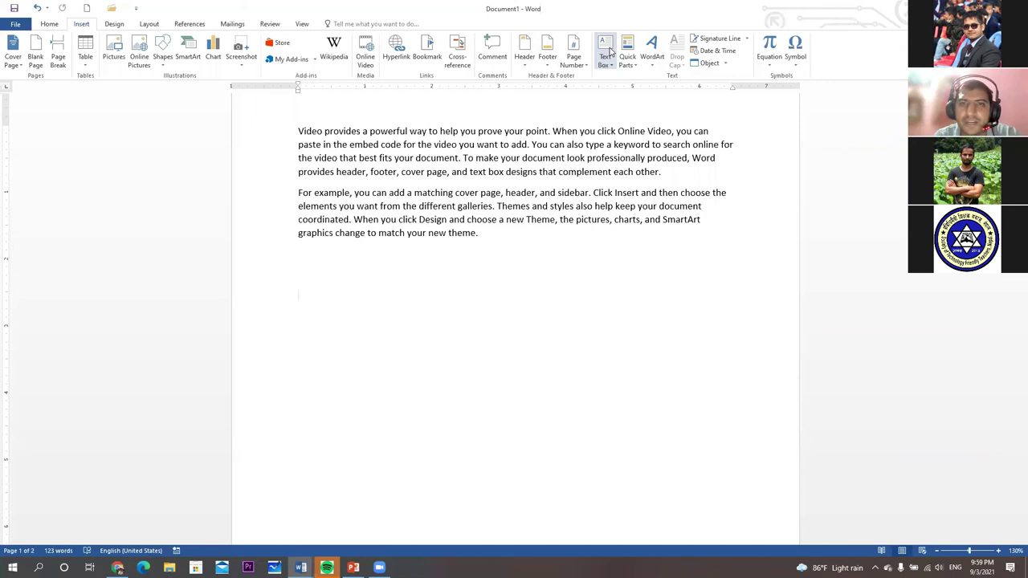
left_click(610, 51)
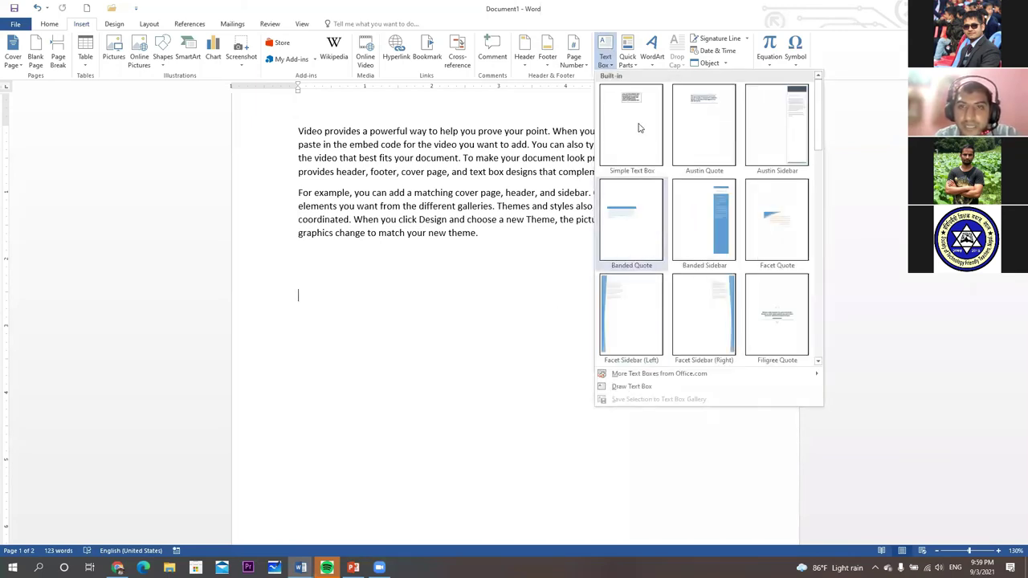
left_click(629, 388)
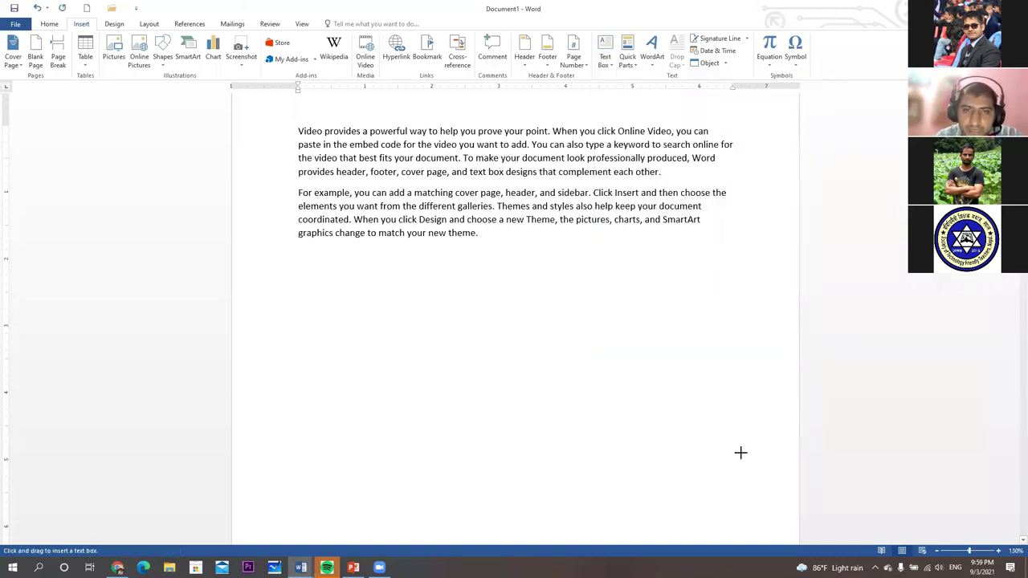
left_click_drag(390, 290, 746, 456)
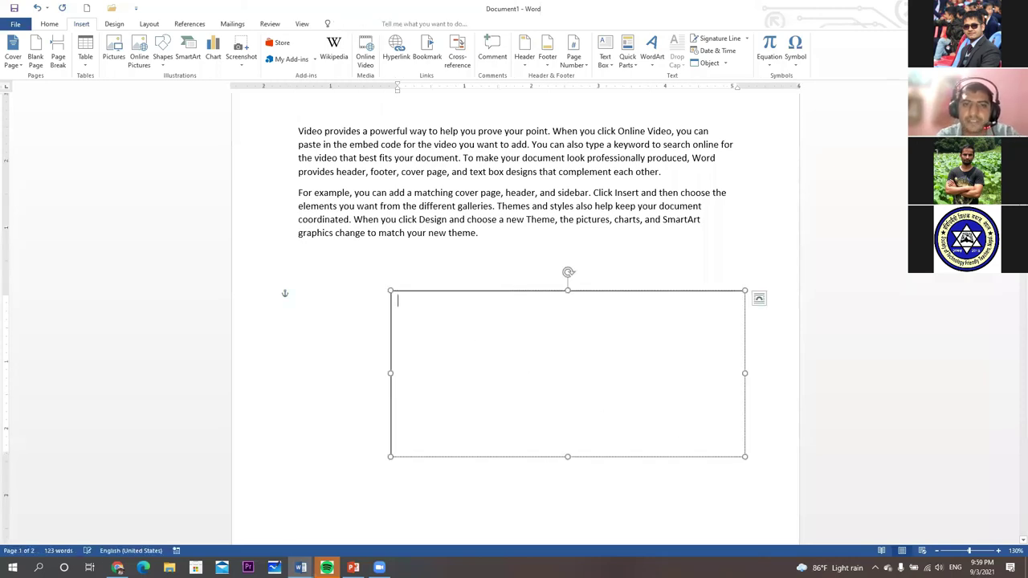
type("lpdfkcv;lcmvlmcxvmlcxvmc")
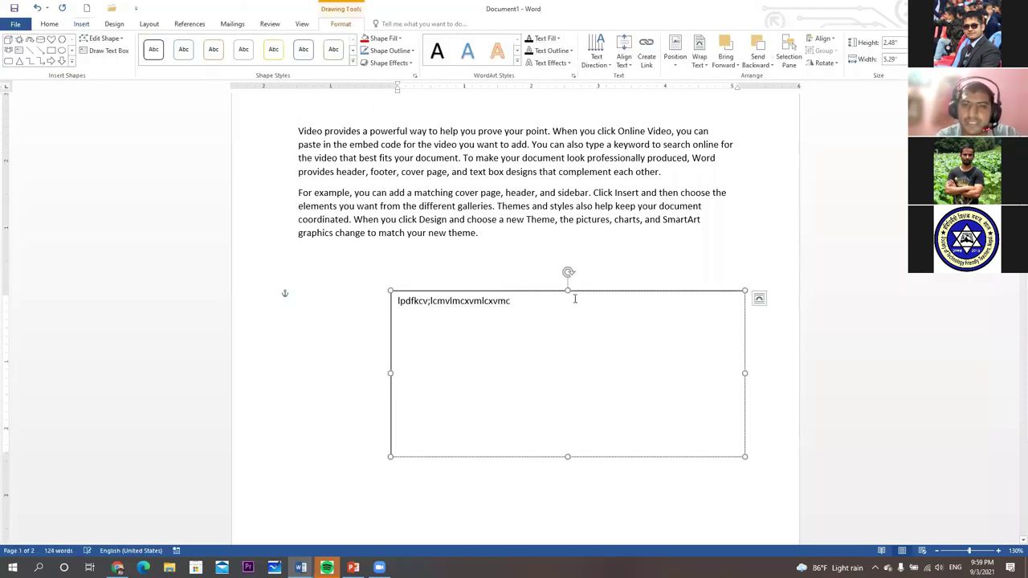
left_click_drag(565, 292, 575, 272)
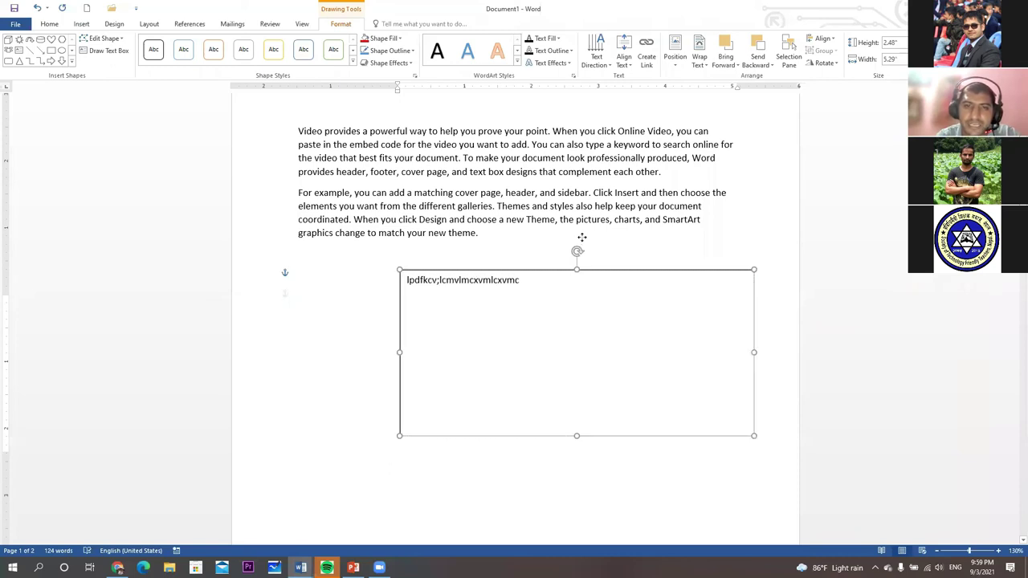
left_click_drag(475, 262, 378, 349)
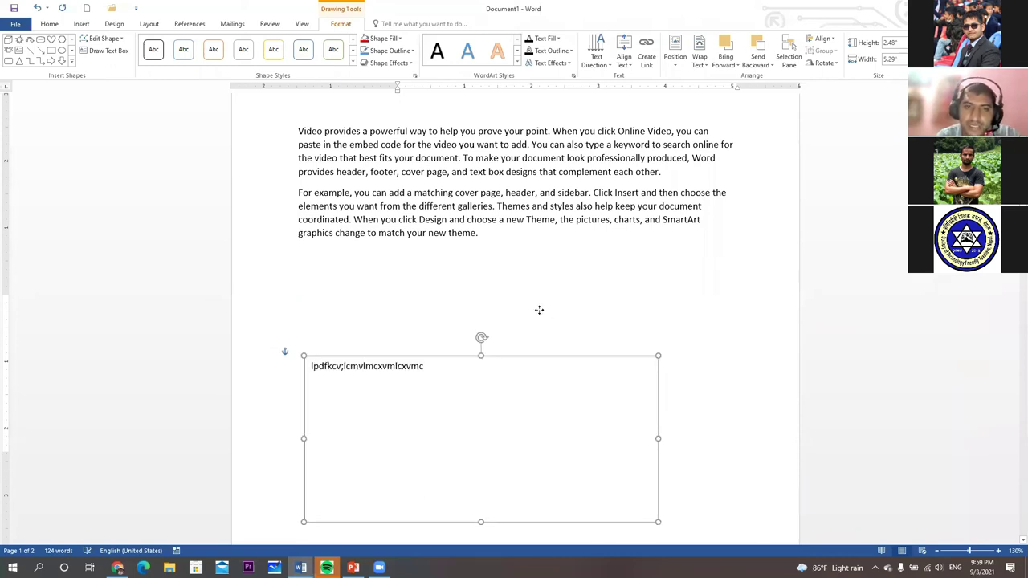
Draw a second text box left of the first and type three lines of filler text
left_click(82, 24)
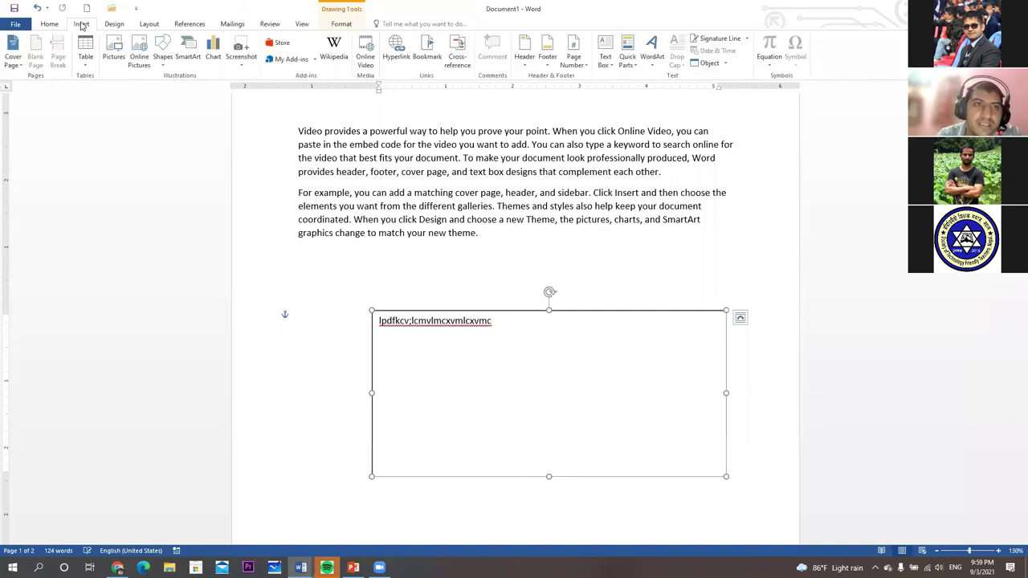
left_click(162, 67)
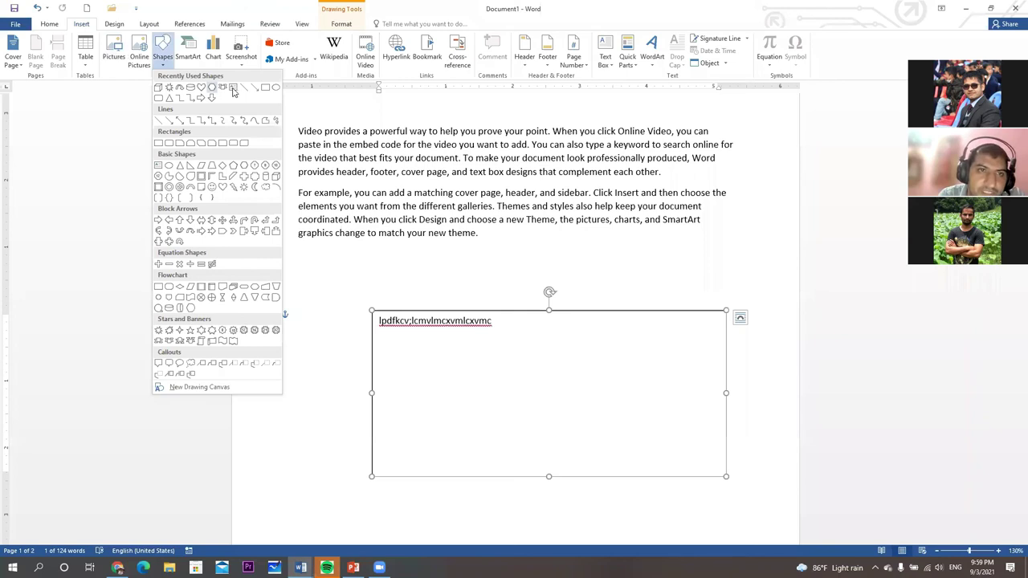
left_click(157, 167)
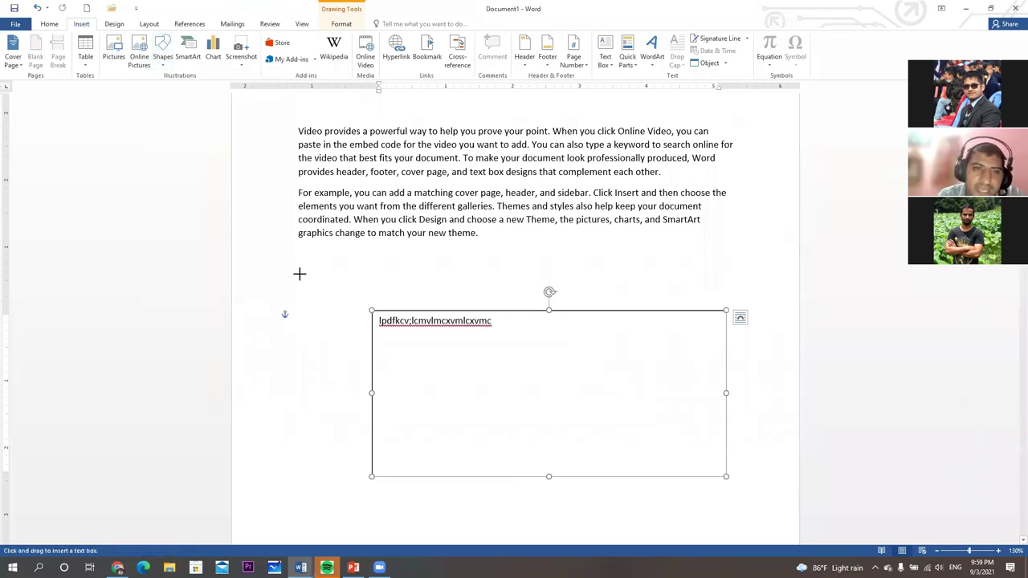
mouse_move(280, 258)
left_mouse_down()
mouse_move(404, 308)
mouse_move(436, 386)
left_mouse_up()
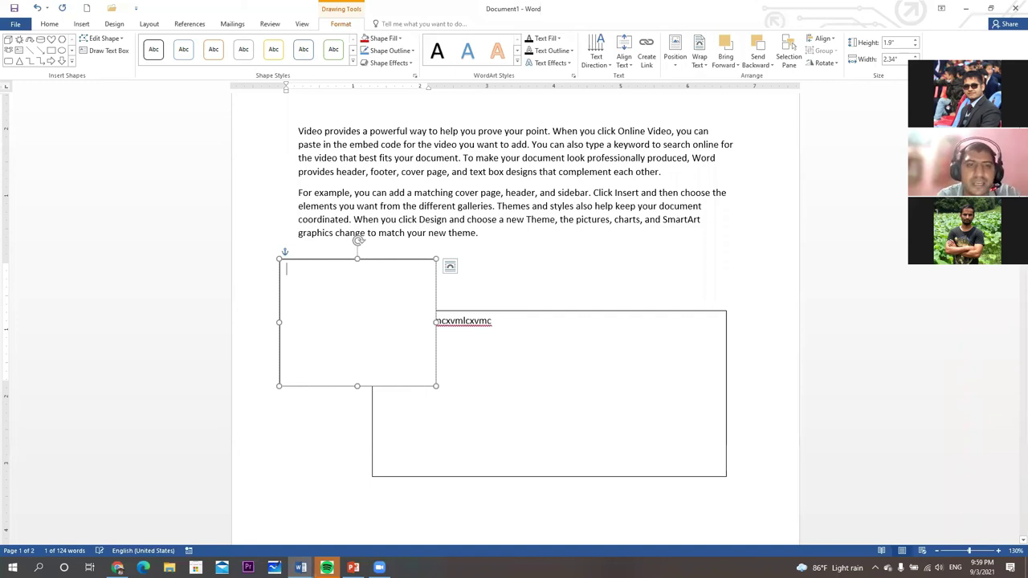
type("d,mcnkvmnvmcxn")
key("Return")
type("kcnvcmnv,mxcnv")
key("Return")
type("jcnvm,")
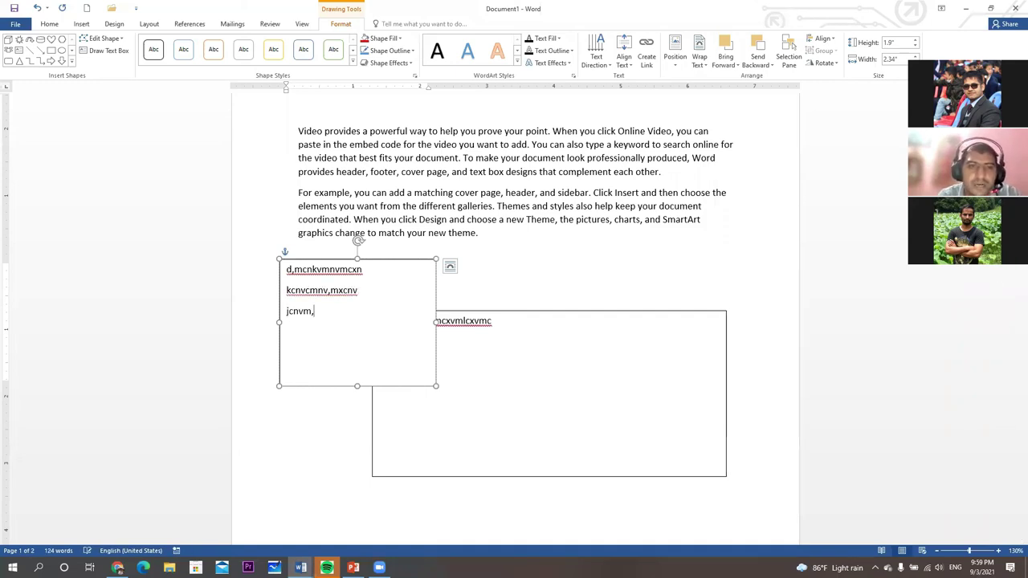
type("nvmcnv,mc")
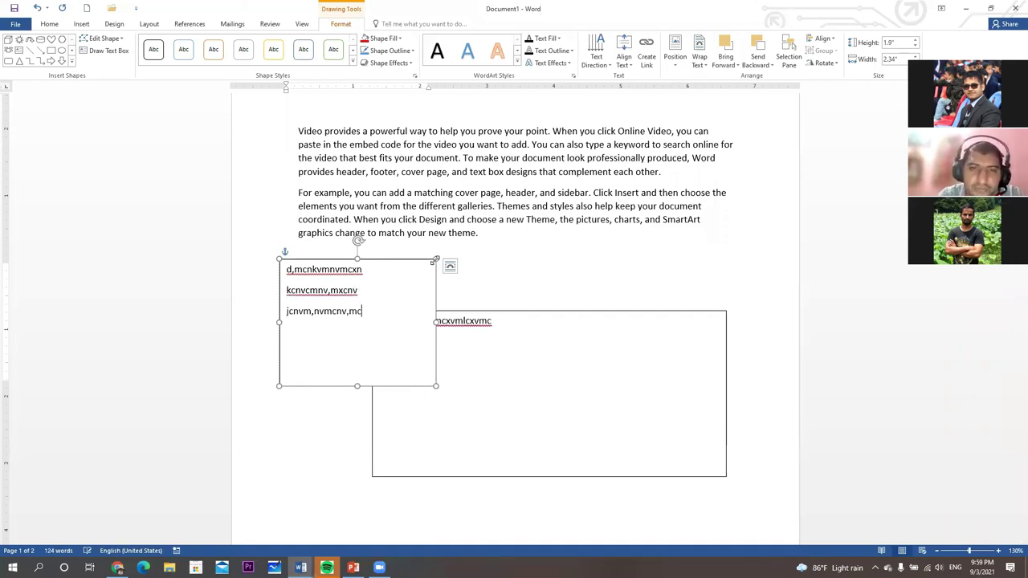
Shrink the small text box to 0.43" by 1.25" so one line shows
left_click_drag(436, 258, 363, 286)
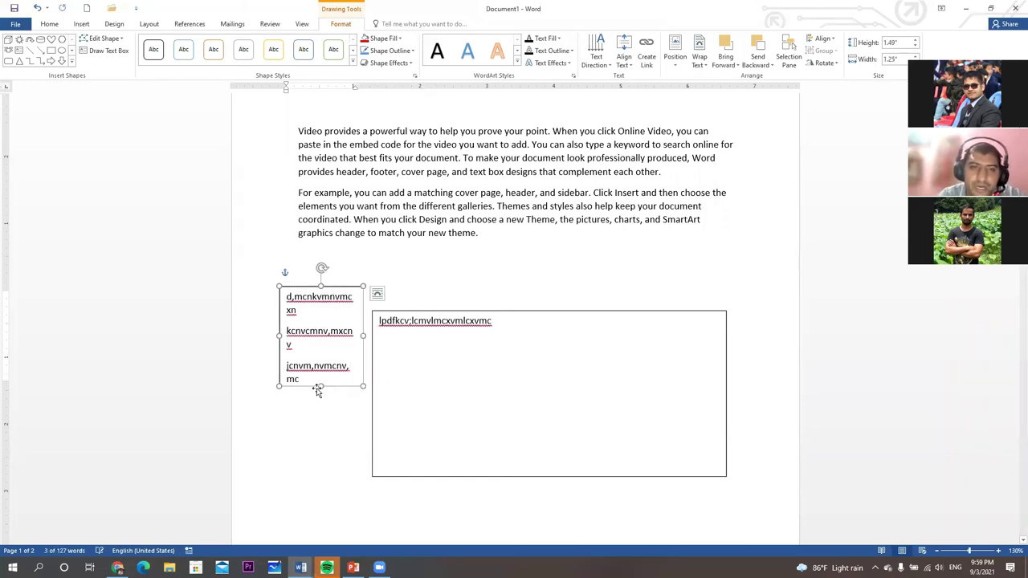
left_click_drag(320, 386, 320, 374)
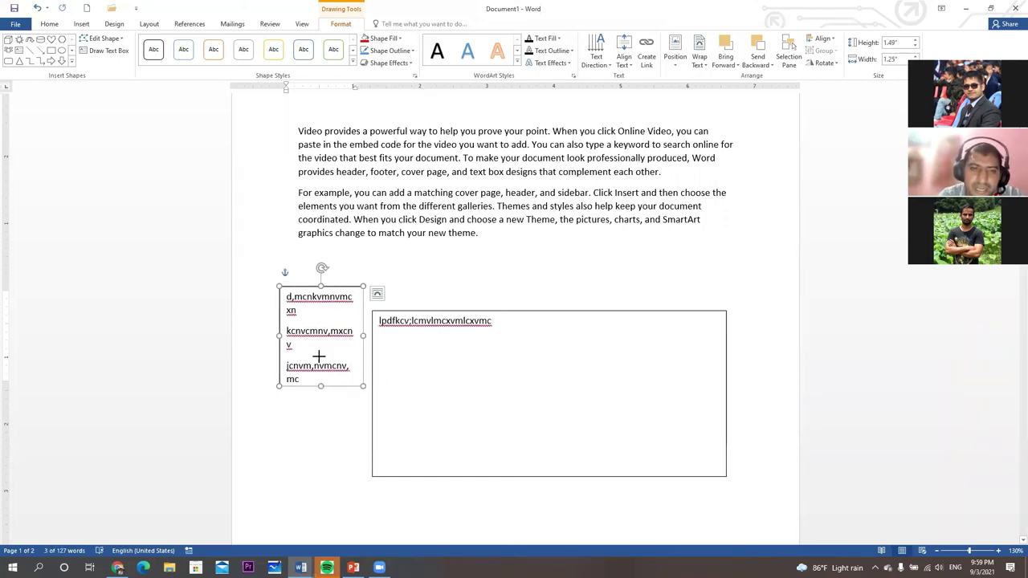
left_click_drag(311, 318, 313, 315)
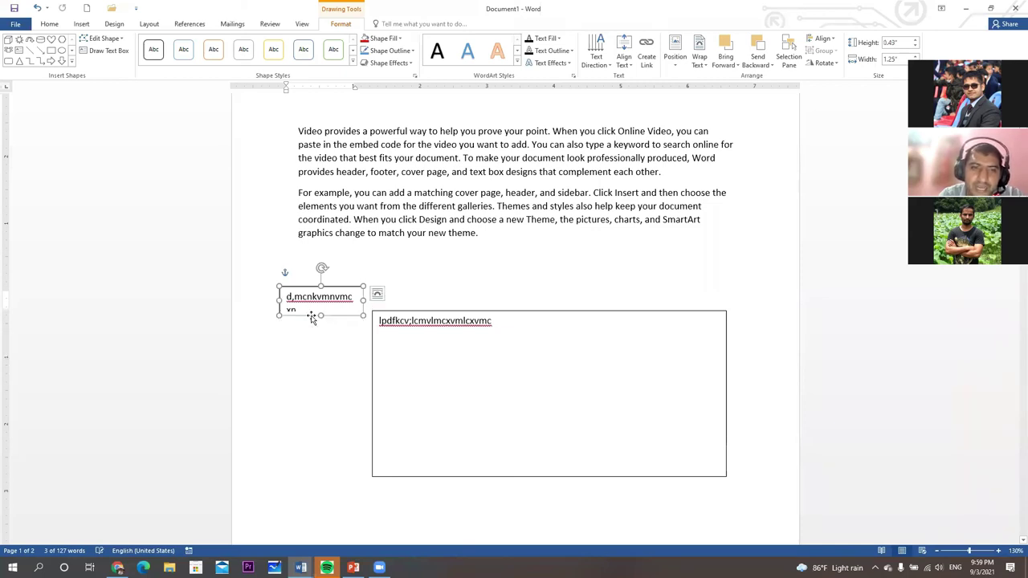
left_click(451, 370)
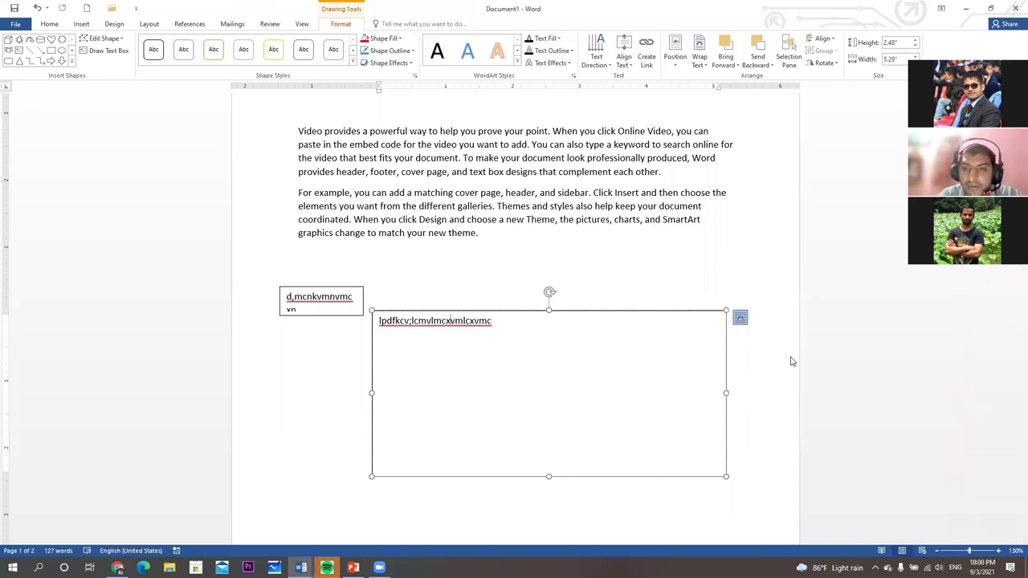
Set text wrapping on the large text box, move it into the paragraphs, and resize it
left_click(739, 317)
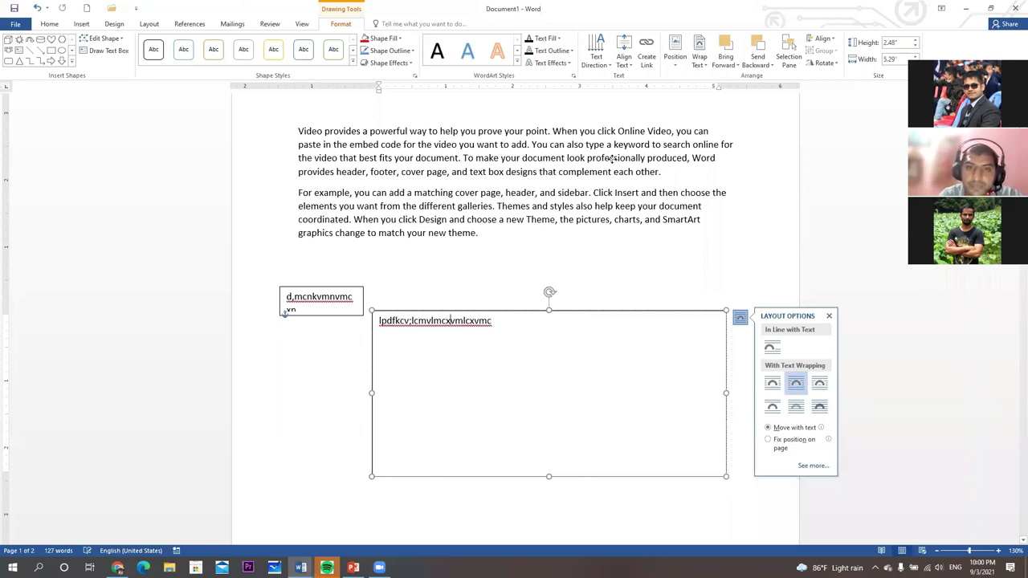
left_click_drag(612, 159, 621, 154)
left_click_drag(753, 278, 764, 322)
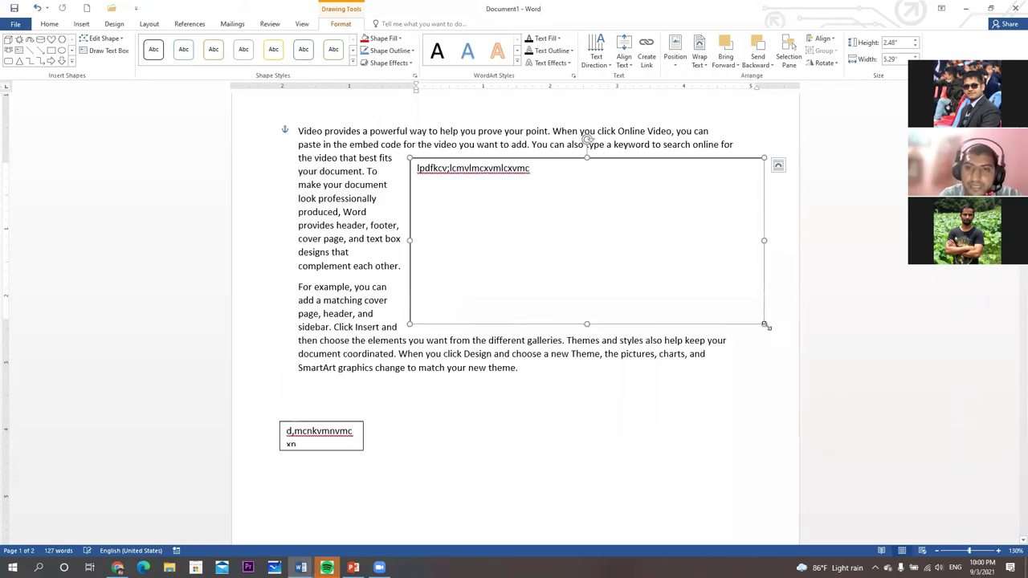
left_click_drag(642, 313, 631, 300)
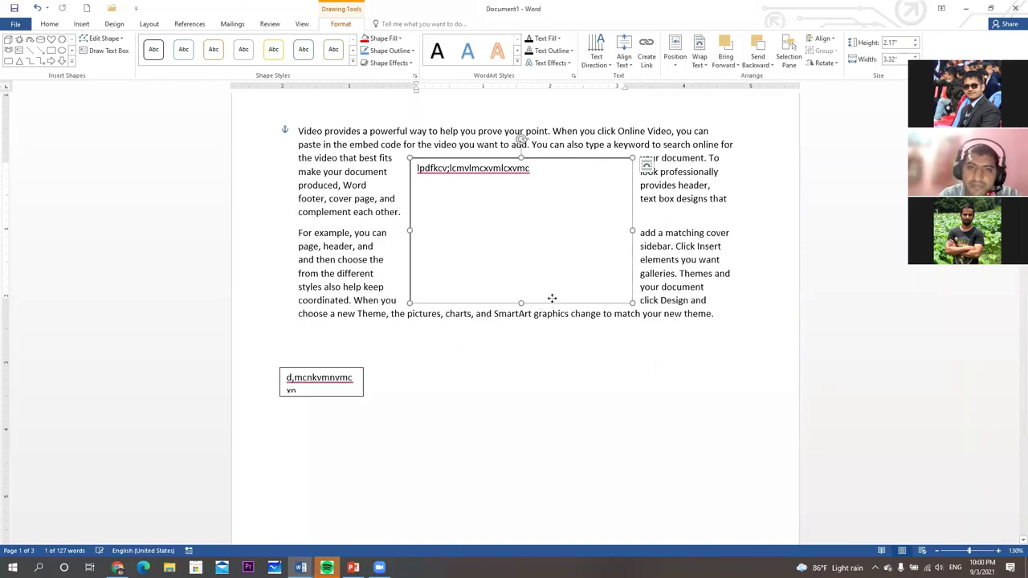
left_click_drag(551, 299, 633, 290)
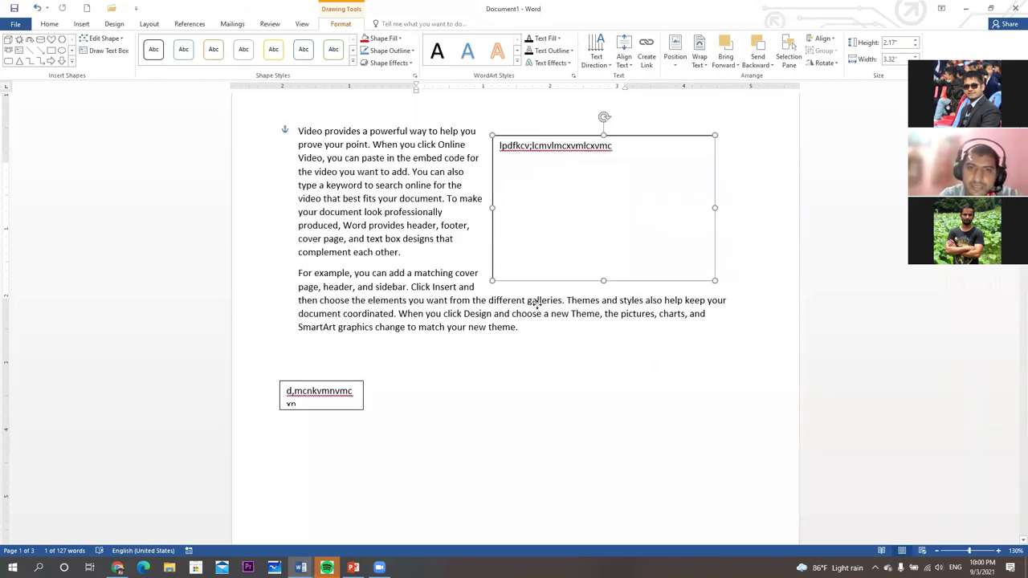
left_click_drag(536, 303, 546, 297)
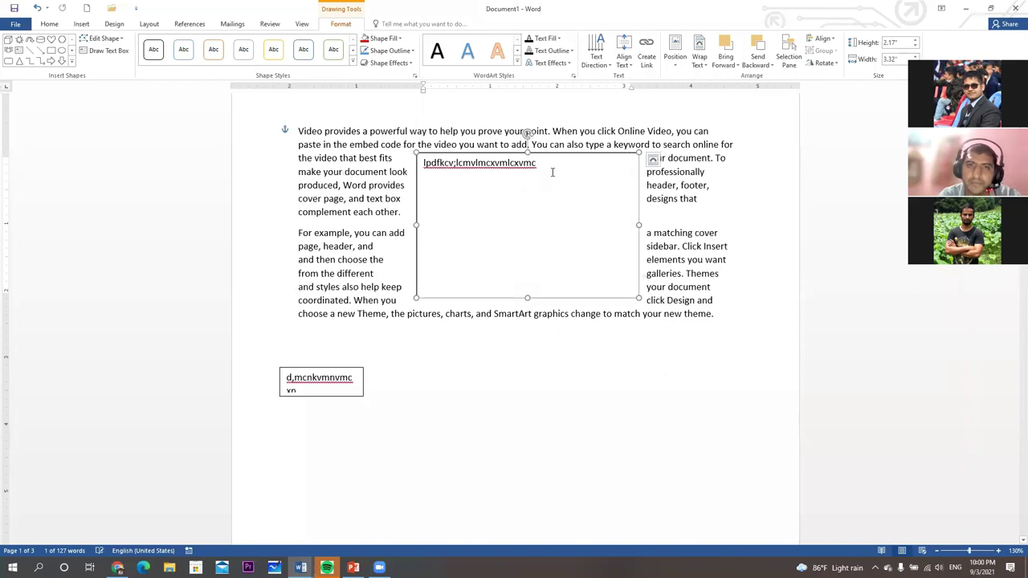
Add three more lines of filler text inside the large text box
key("Return")
type("ljdkf")
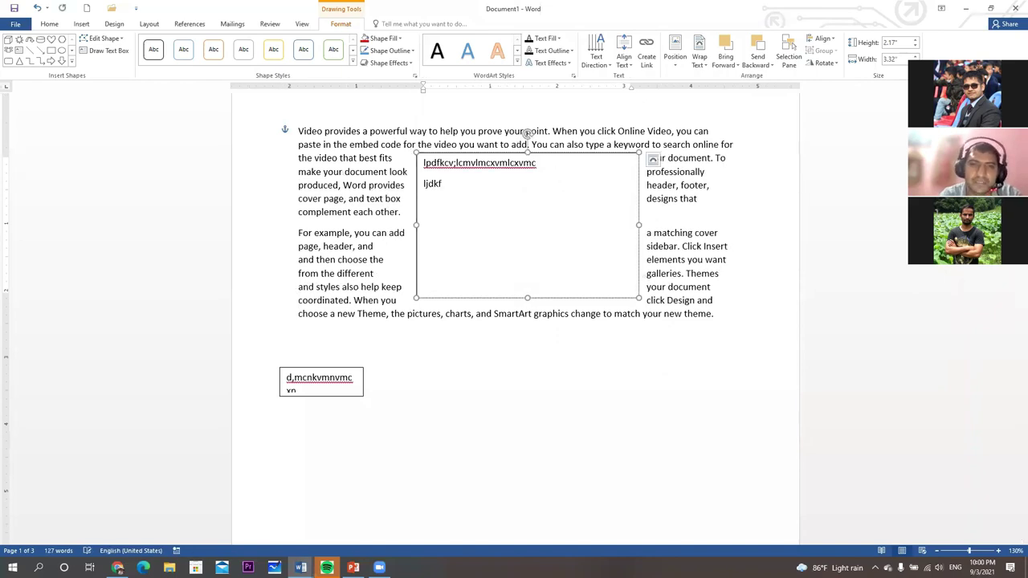
type("jdkljkjdkff")
key("Return")
type("dlkfjlksdjflkdsjflkds")
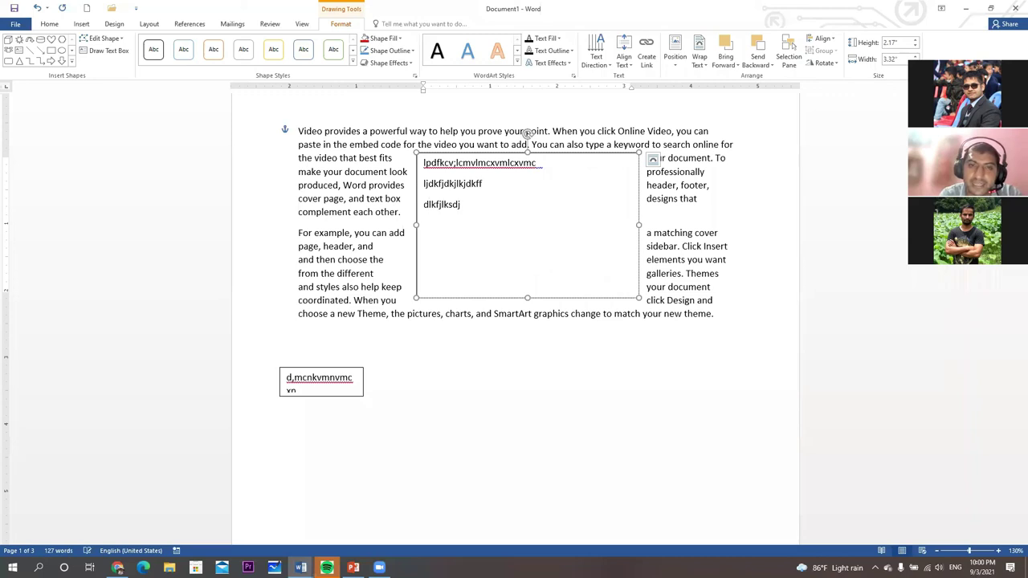
key("Return")
type("djfkdjklfdjfk")
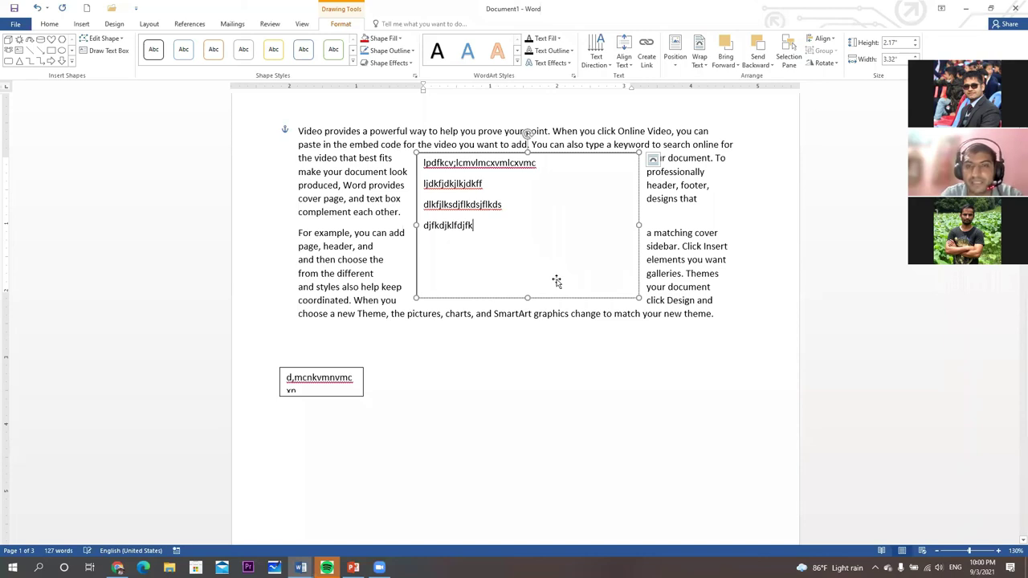
key("Escape")
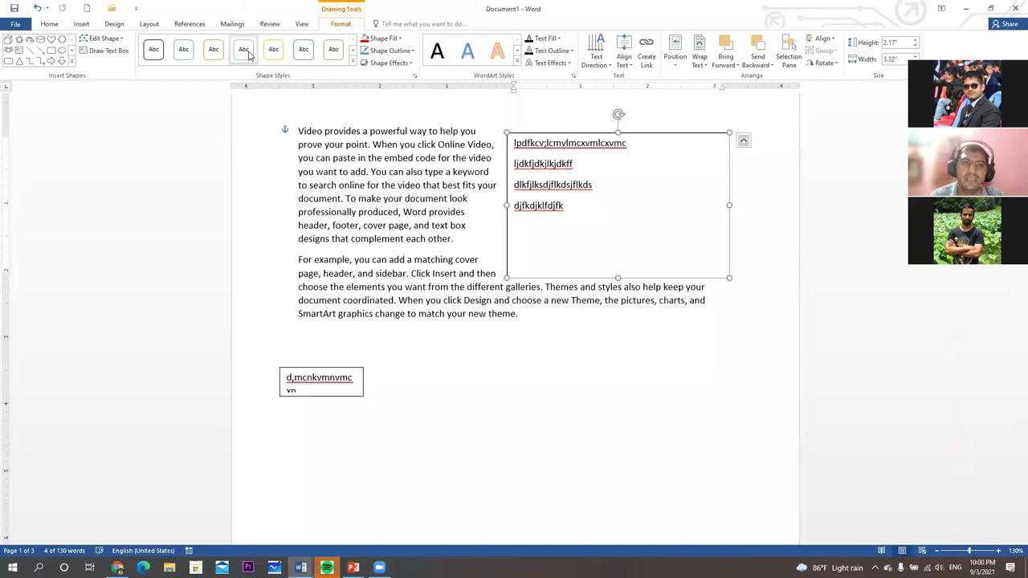
Apply a gold, then a blue shape style to the large text box
left_click(353, 68)
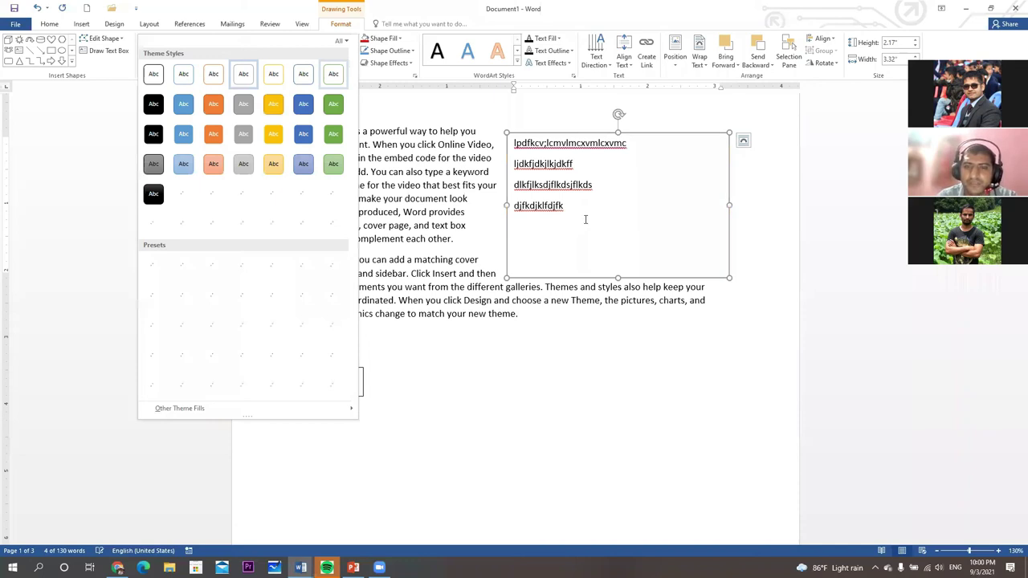
left_click(273, 104)
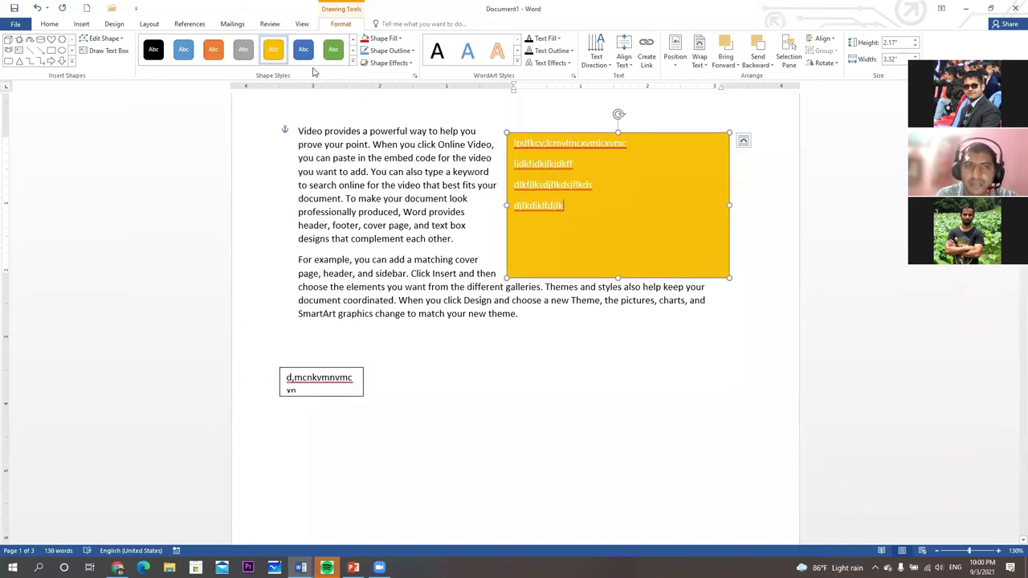
left_click(304, 51)
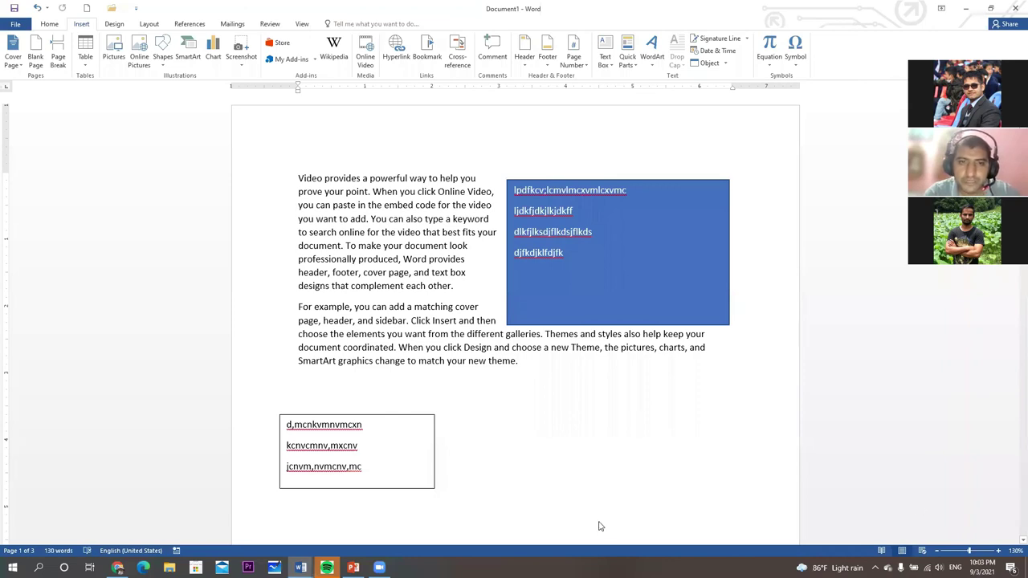
Scroll to the empty page 3 and bring up the WordArt style choices
scroll(865, 273, "down", 15)
mouse_move(1013, 459)
left_mouse_down()
mouse_move(1013, 439)
mouse_move(1013, 450)
left_mouse_up()
left_click(653, 58)
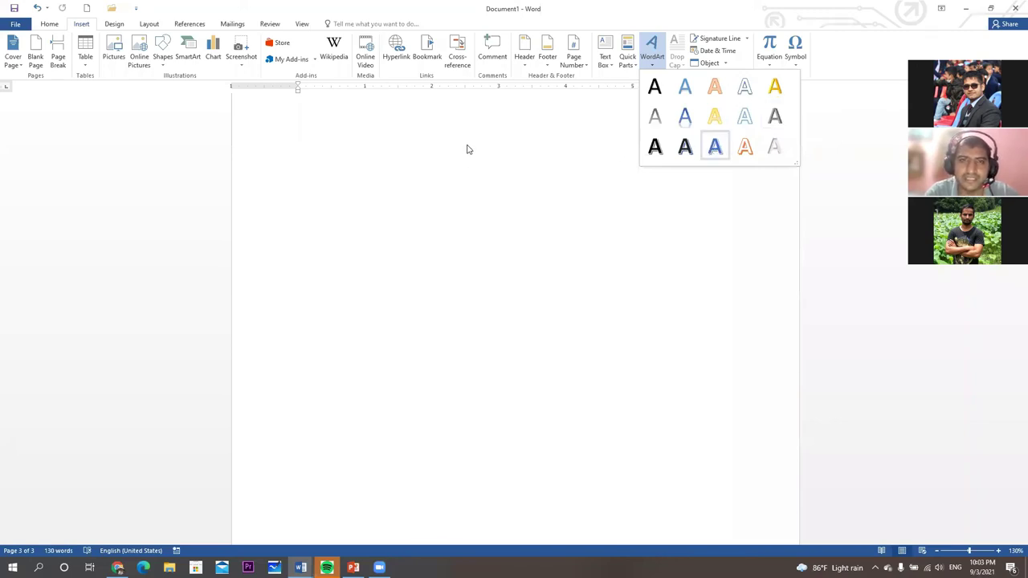
Insert a 'Thank You' WordArt, drag it below the text box, and select its text
left_click(715, 146)
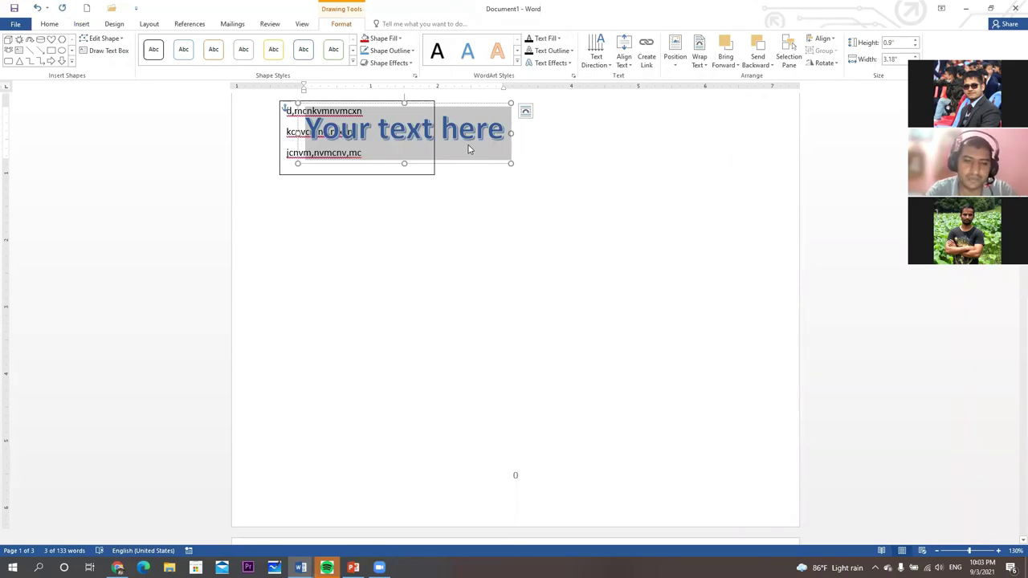
type("Than")
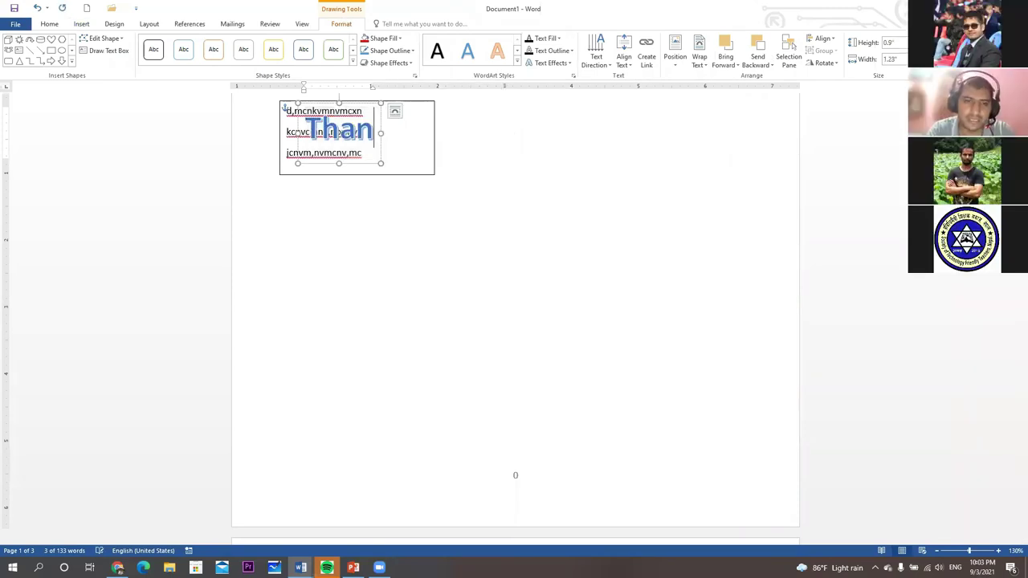
type("k Yo")
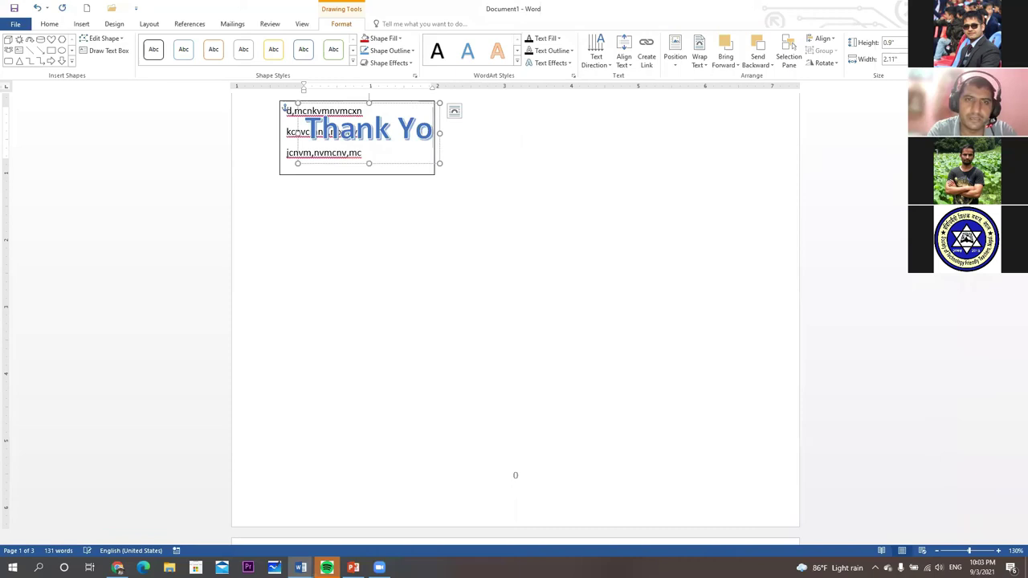
type("u")
left_click_drag(450, 164, 571, 272)
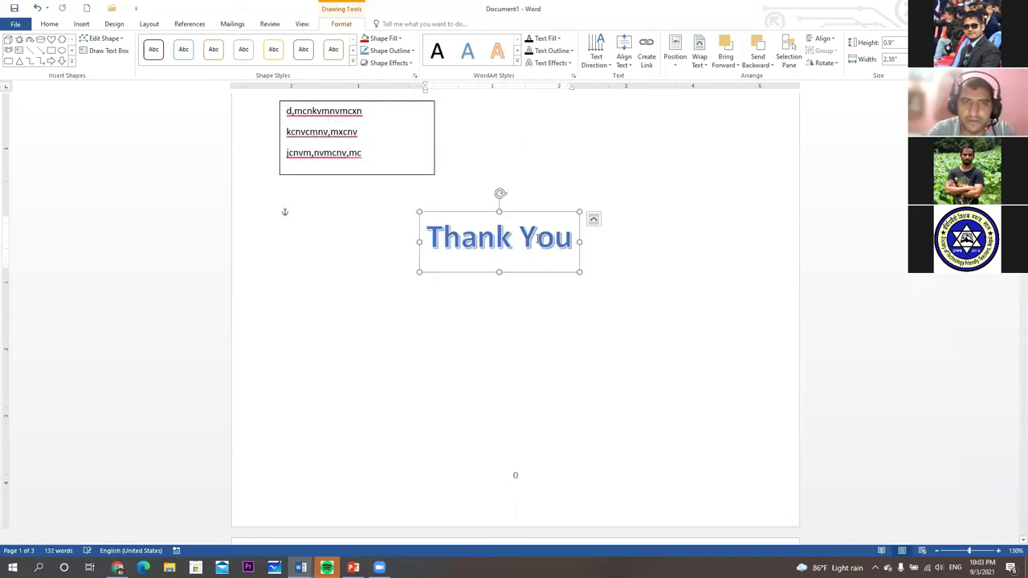
key("ctrl+a")
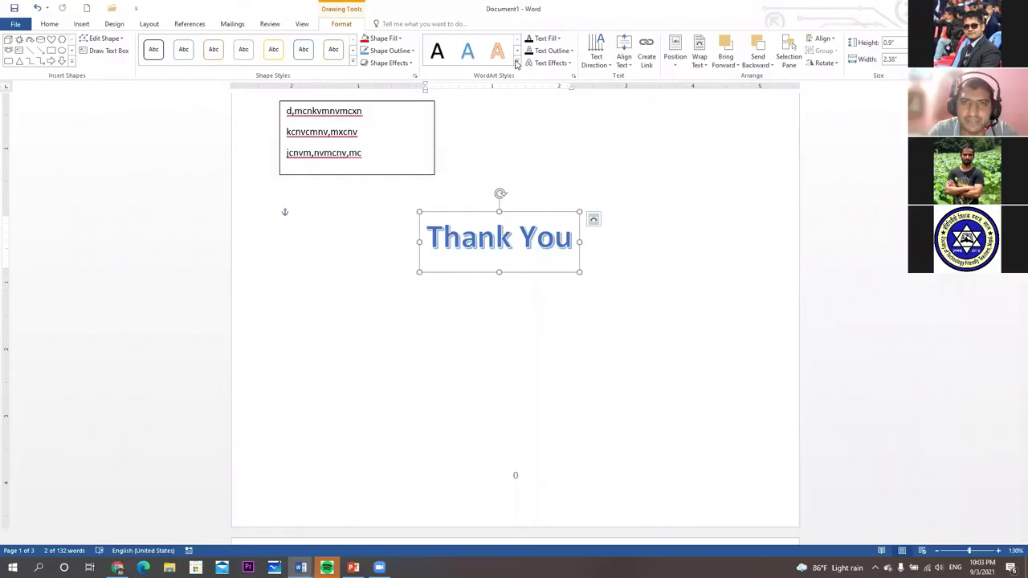
Apply a blue WordArt style to Thank You and try a 90° text rotation
left_click(511, 64)
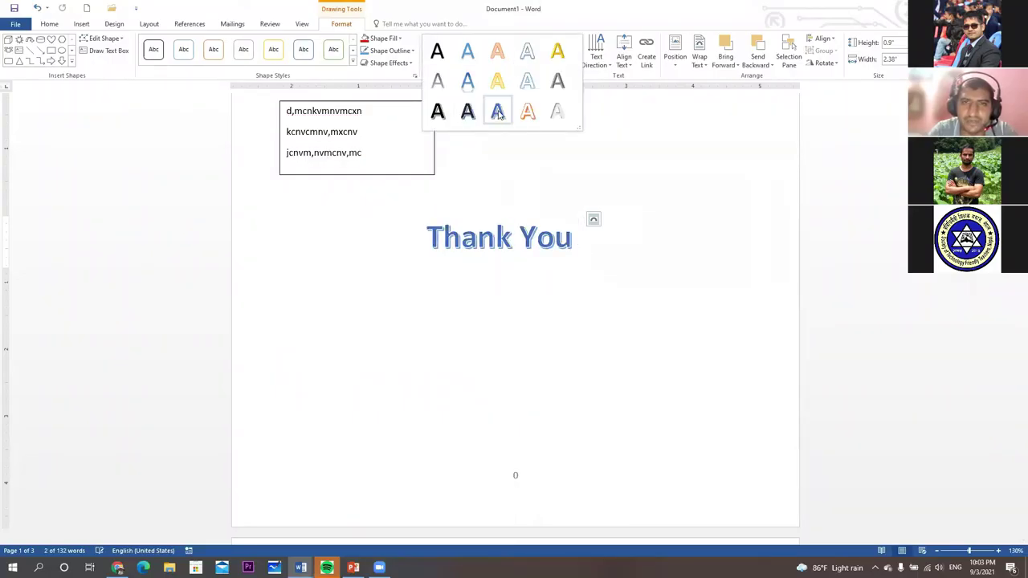
left_click(498, 115)
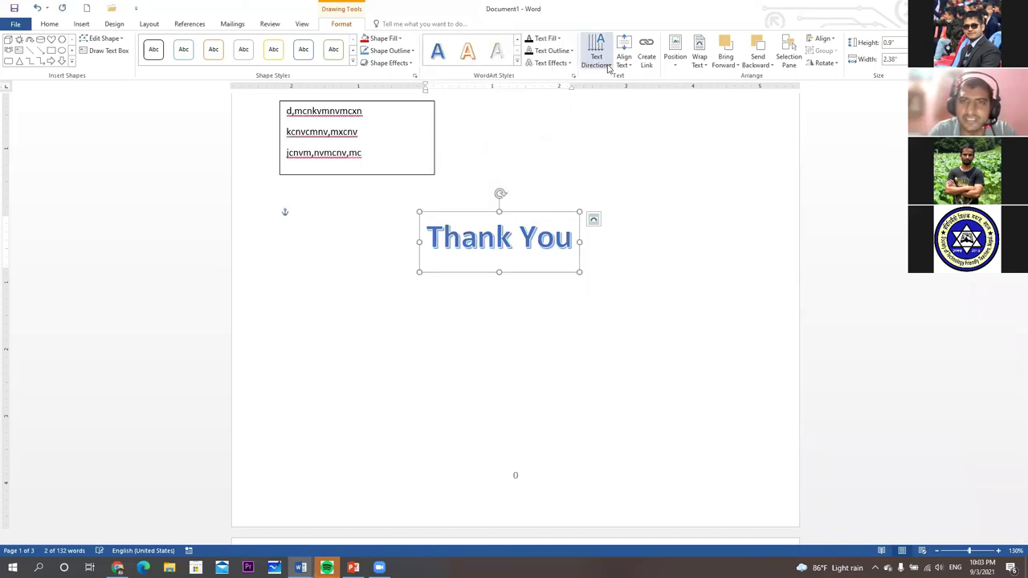
left_click(602, 73)
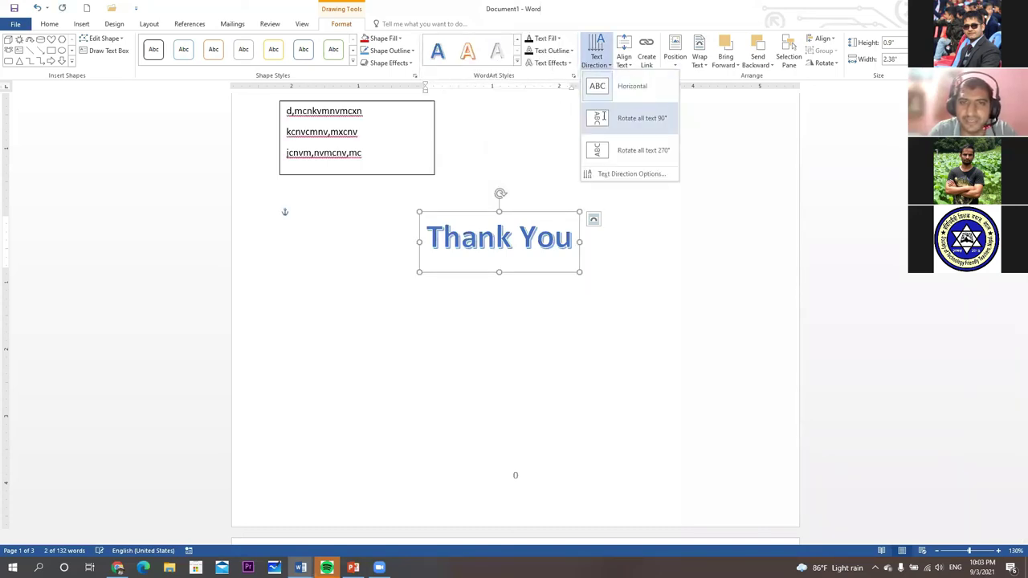
left_click(603, 117)
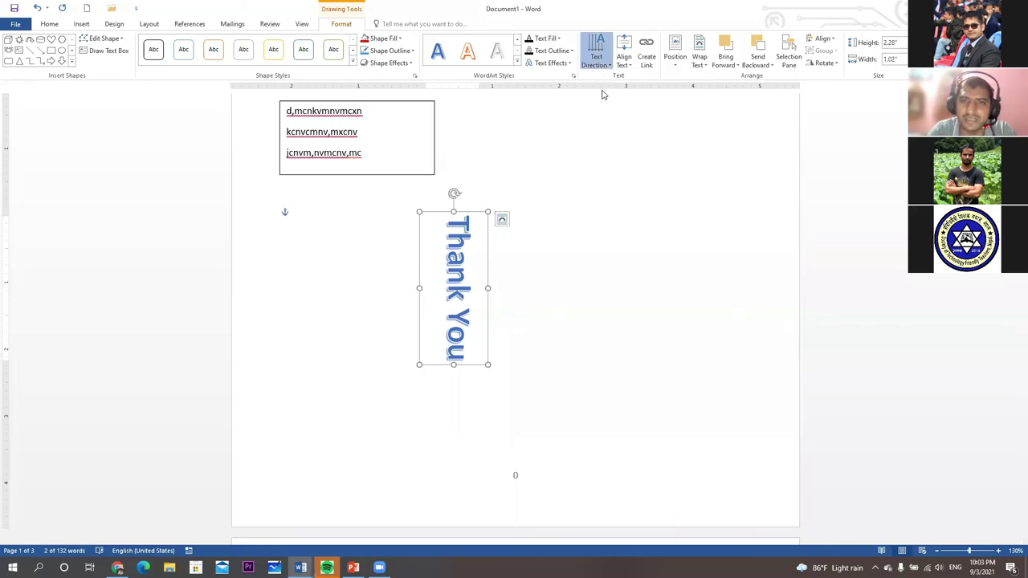
left_click(598, 64)
key("Escape")
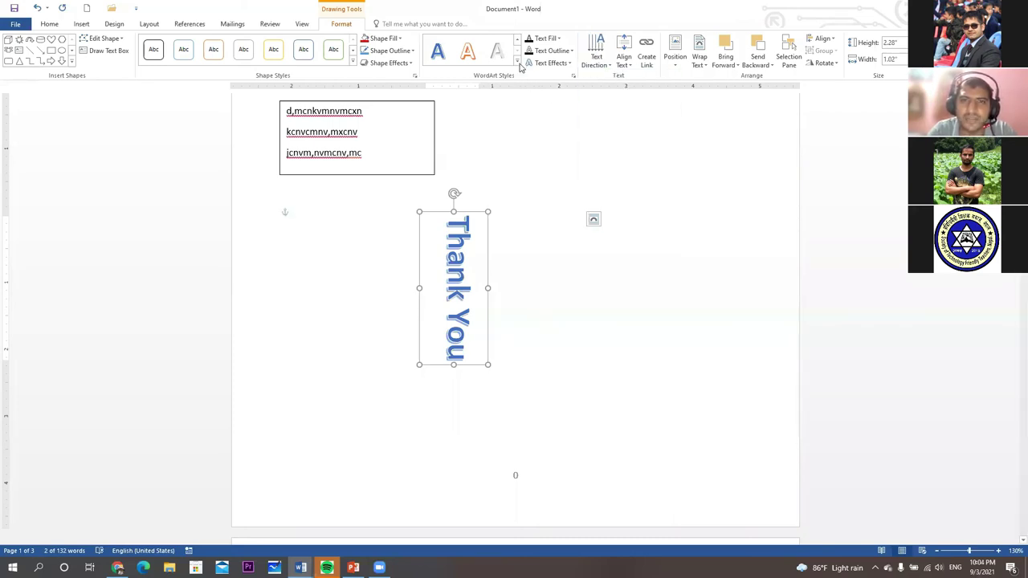
Apply the blue gradient reflection style and enlarge the WordArt box to 2.6" by 3.54"
left_click(518, 63)
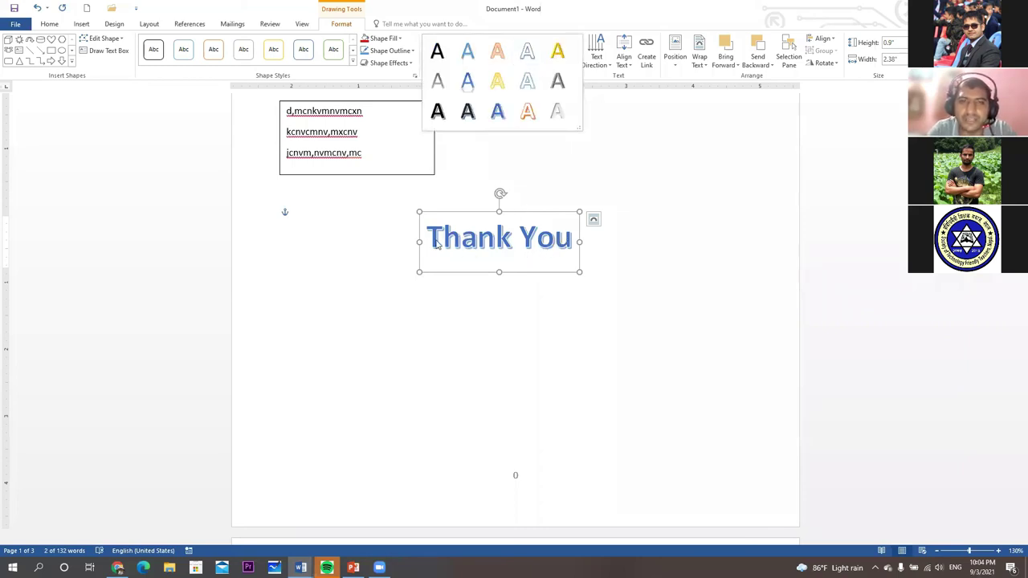
left_click(467, 88)
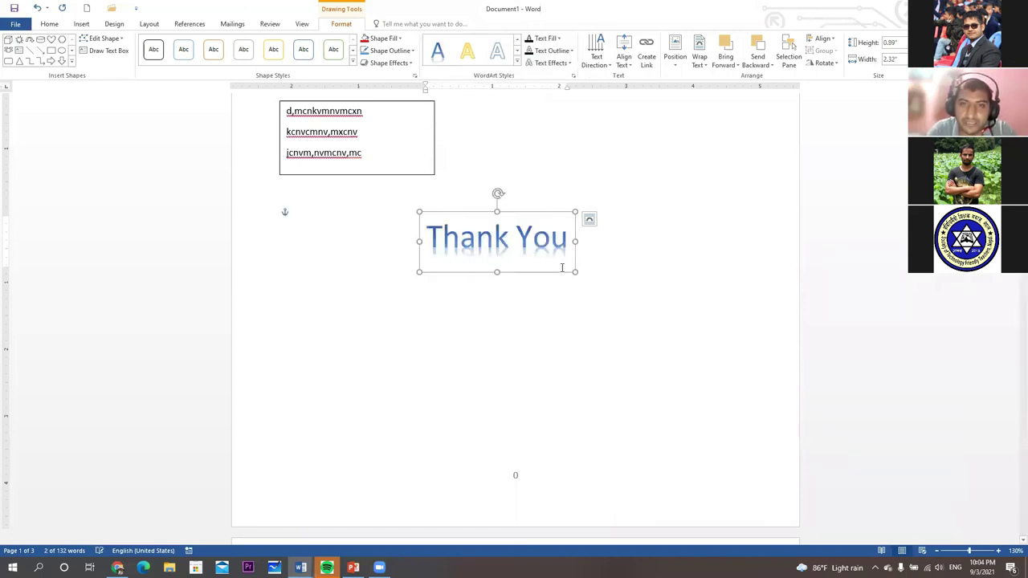
left_click_drag(576, 273, 657, 386)
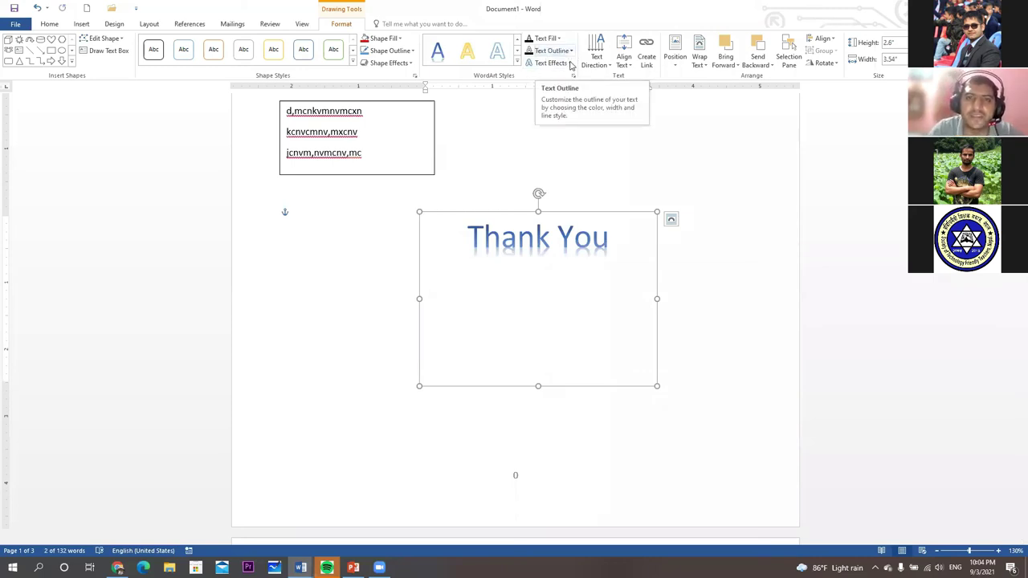
Preview 3-D Rotation, Transform and Glow text effect presets on the Thank You WordArt
left_click(570, 63)
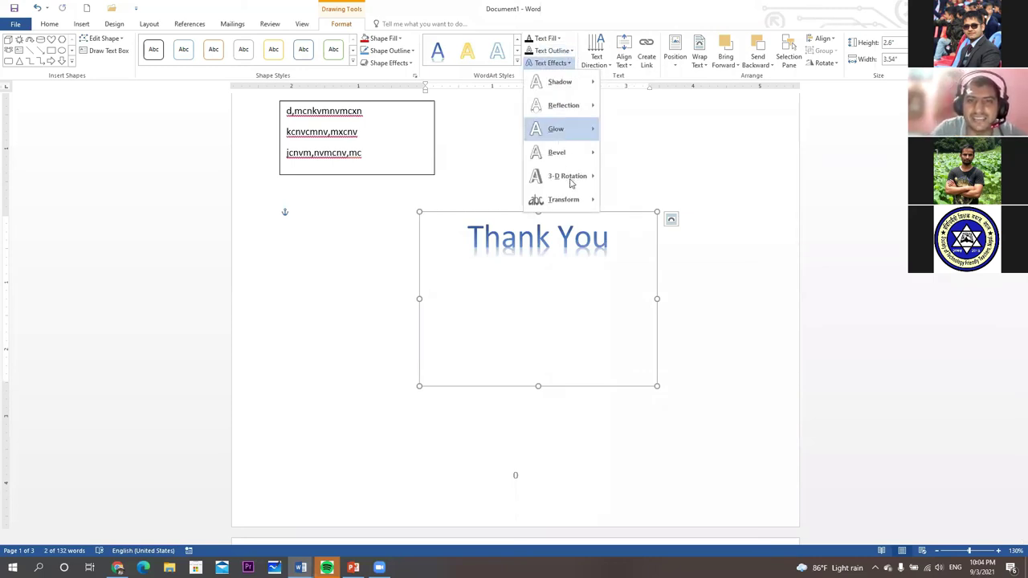
mouse_move(573, 183)
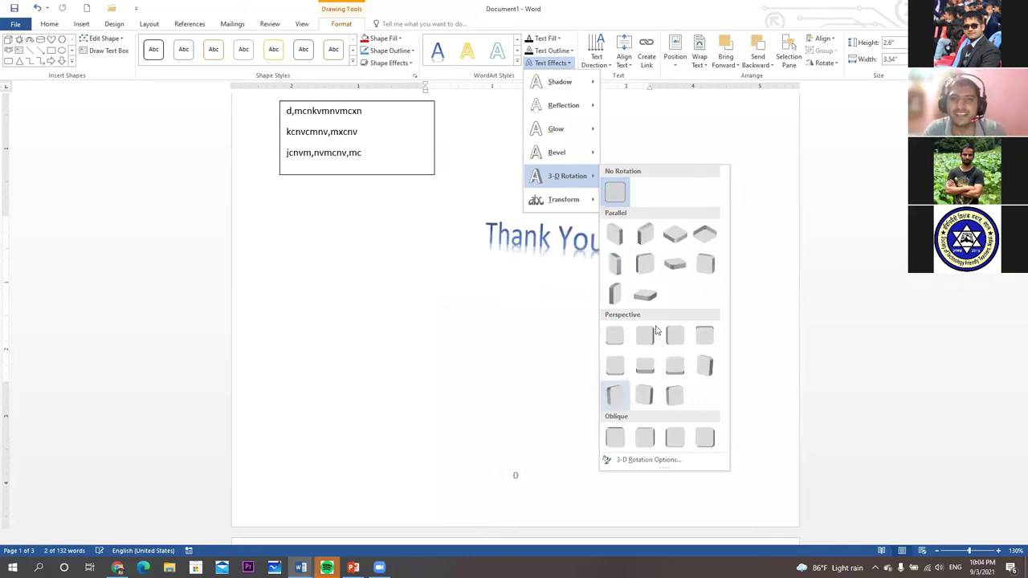
mouse_move(592, 207)
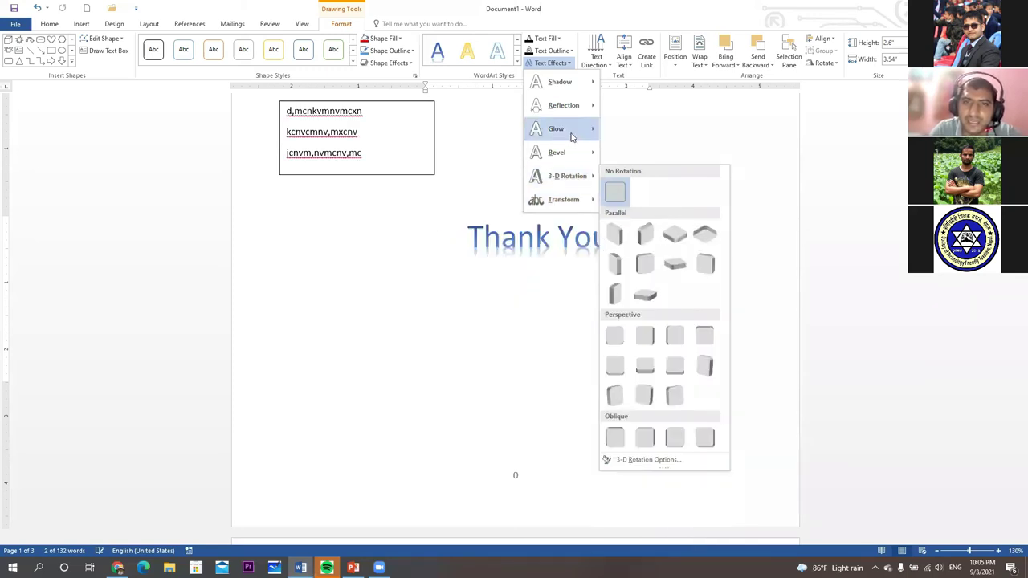
mouse_move(573, 137)
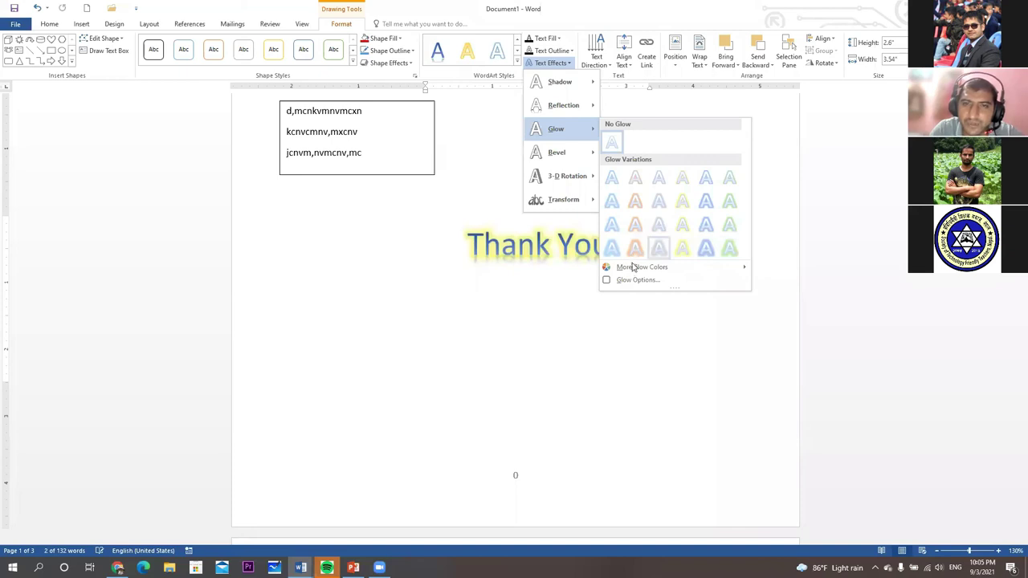
Preview Reflection, Shadow, Glow and Transform effects, then dismiss the menu without applying any
mouse_move(636, 269)
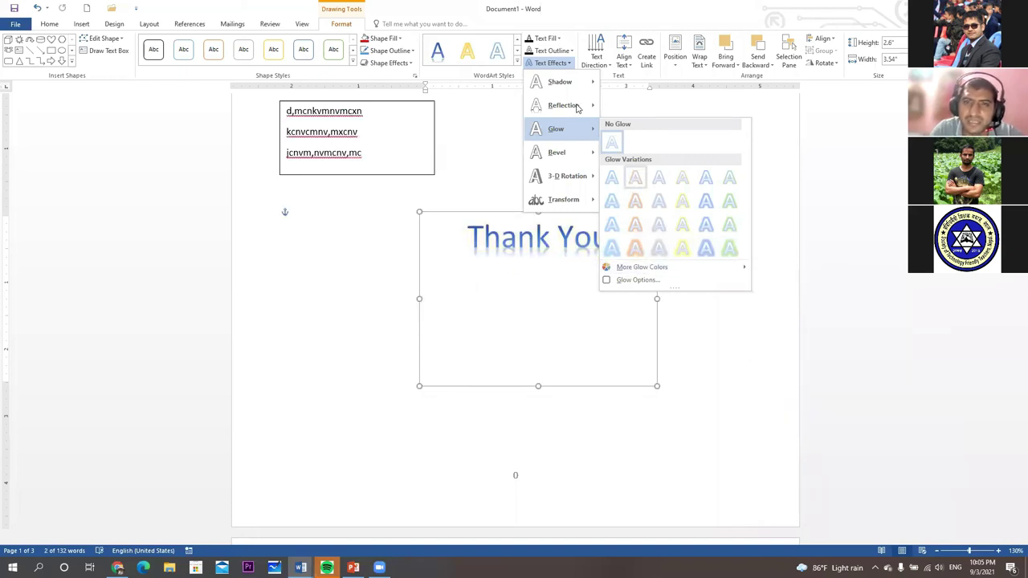
mouse_move(579, 108)
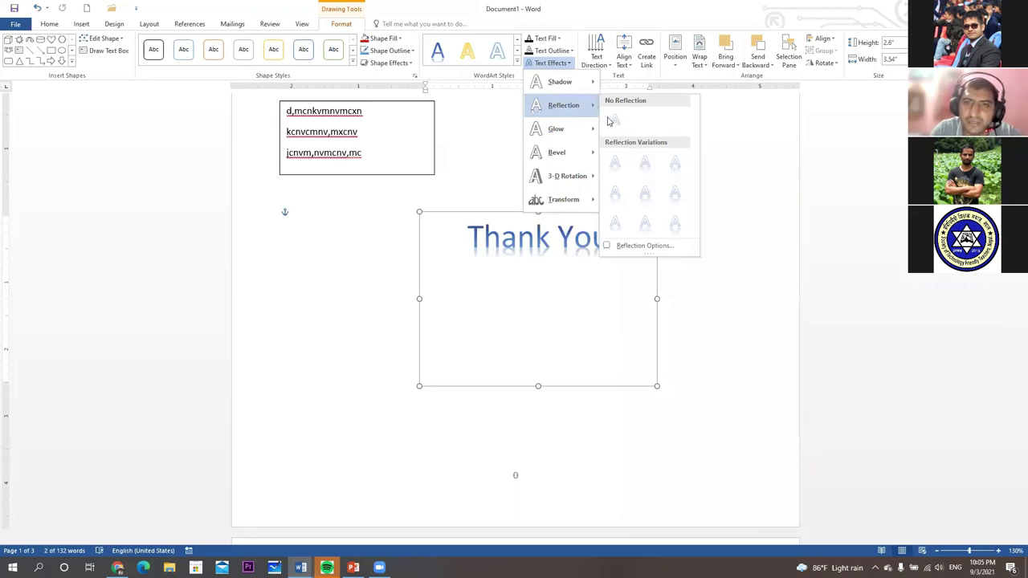
mouse_move(575, 84)
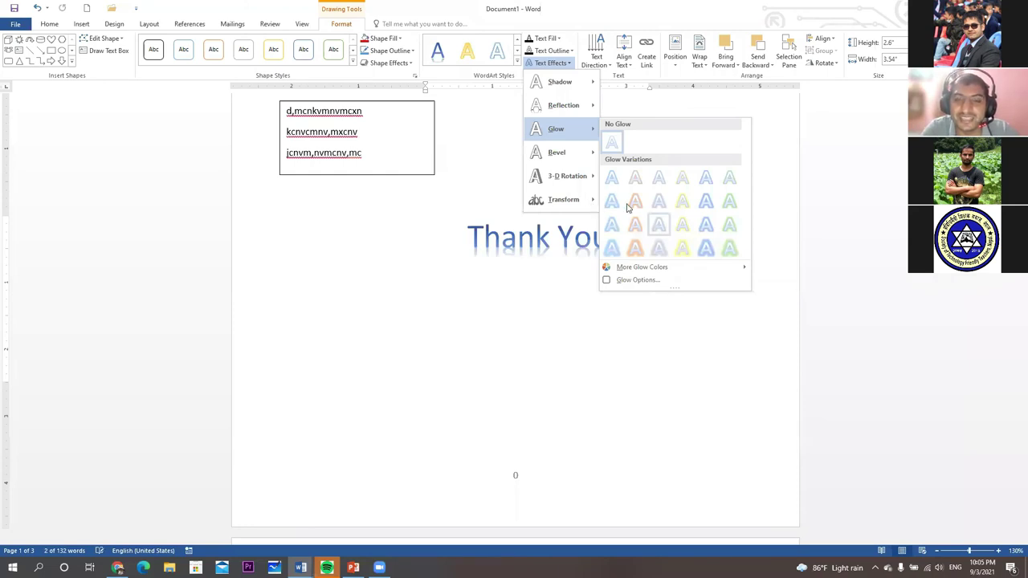
mouse_move(590, 207)
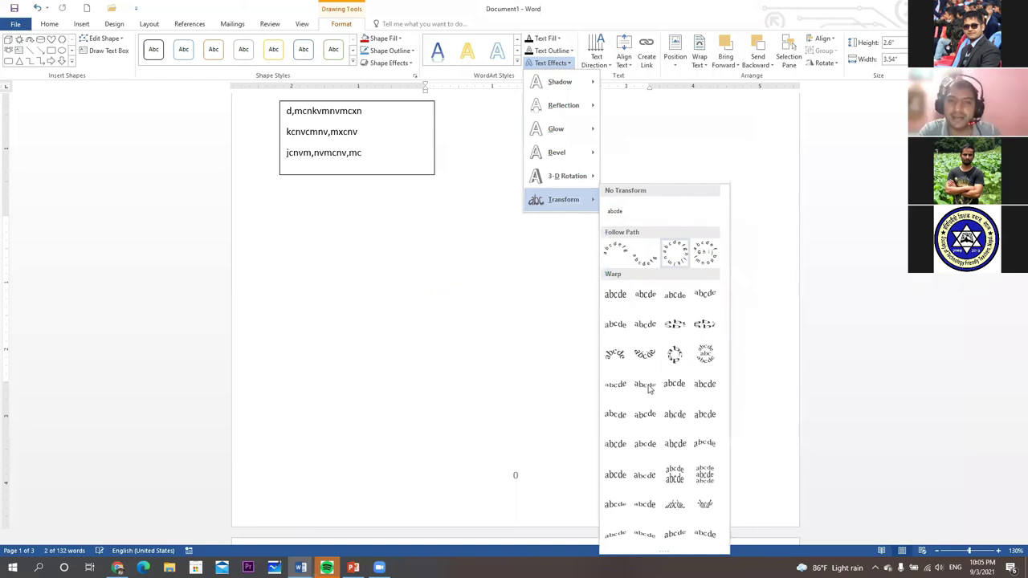
left_click(563, 273)
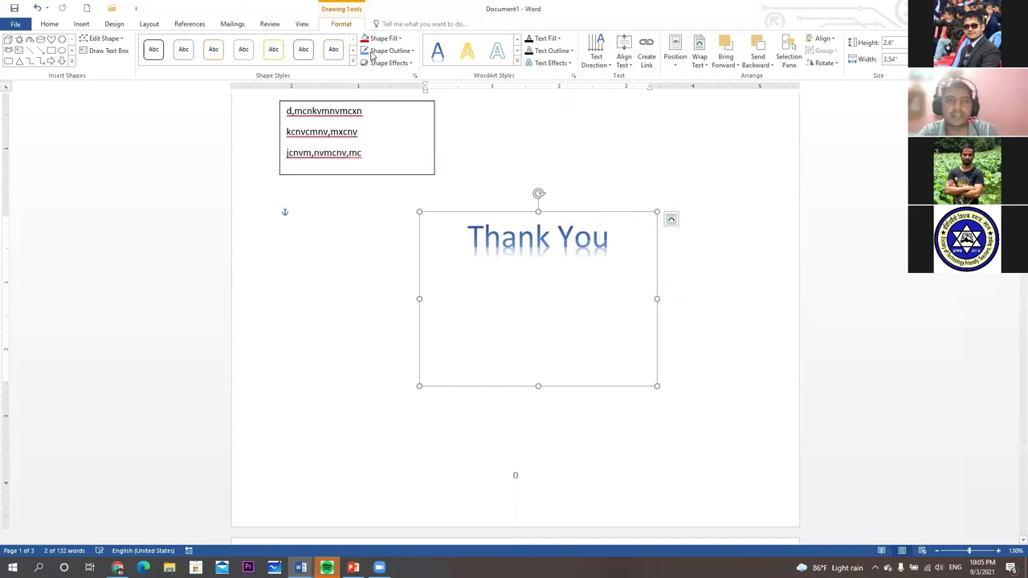
Deselect the Thank You WordArt and insert a new blank equation from Insert
left_click(298, 167)
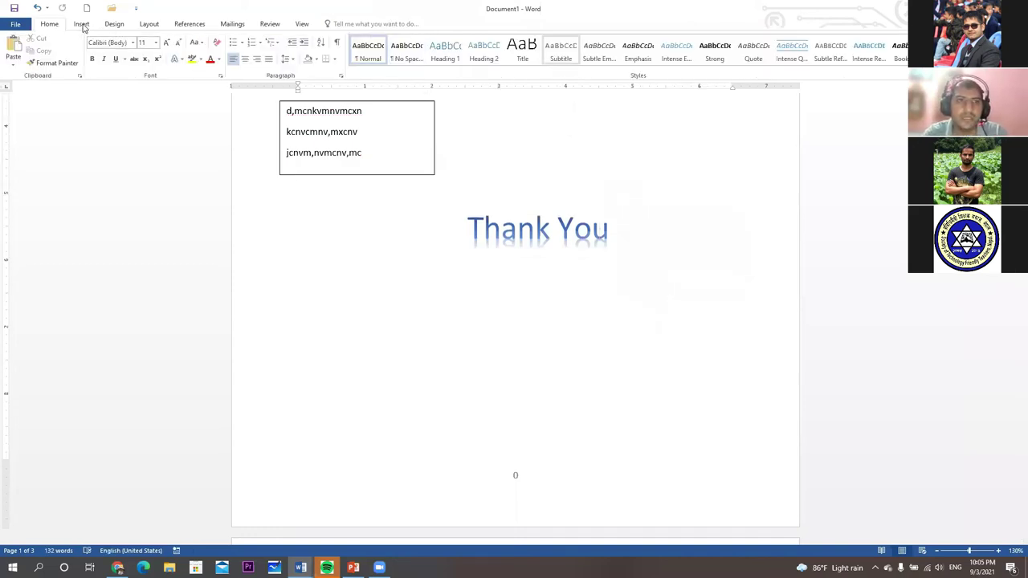
scroll(753, 51, "down", 1)
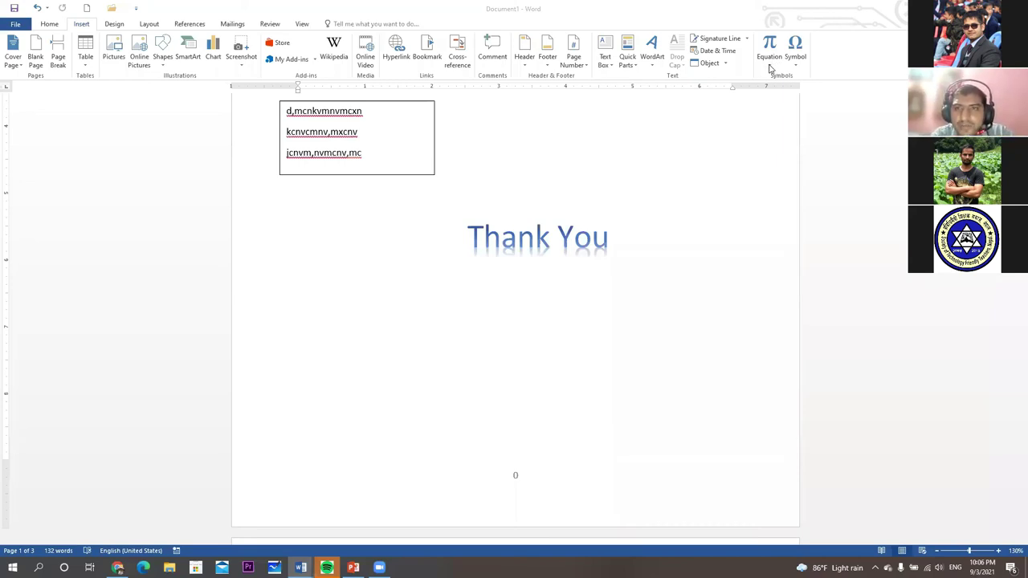
left_click(768, 69)
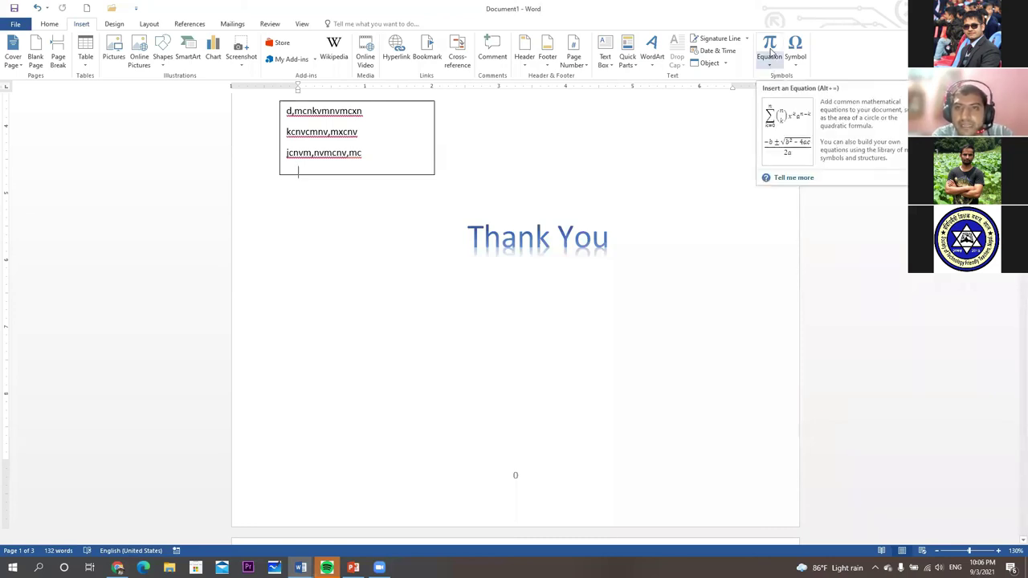
left_click(771, 50)
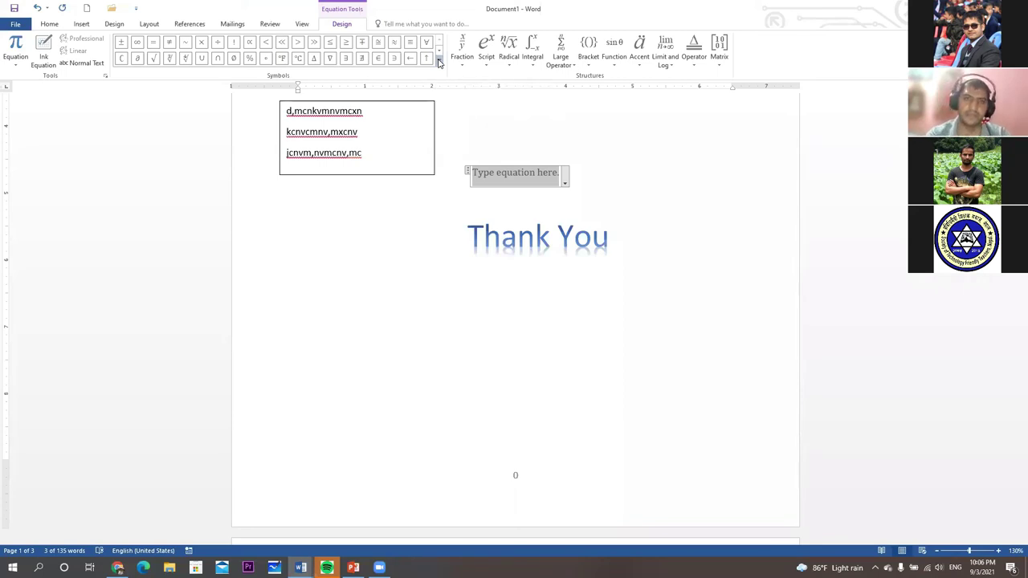
Build a √x + y equation from the Symbols gallery, then delete it again
left_click(440, 63)
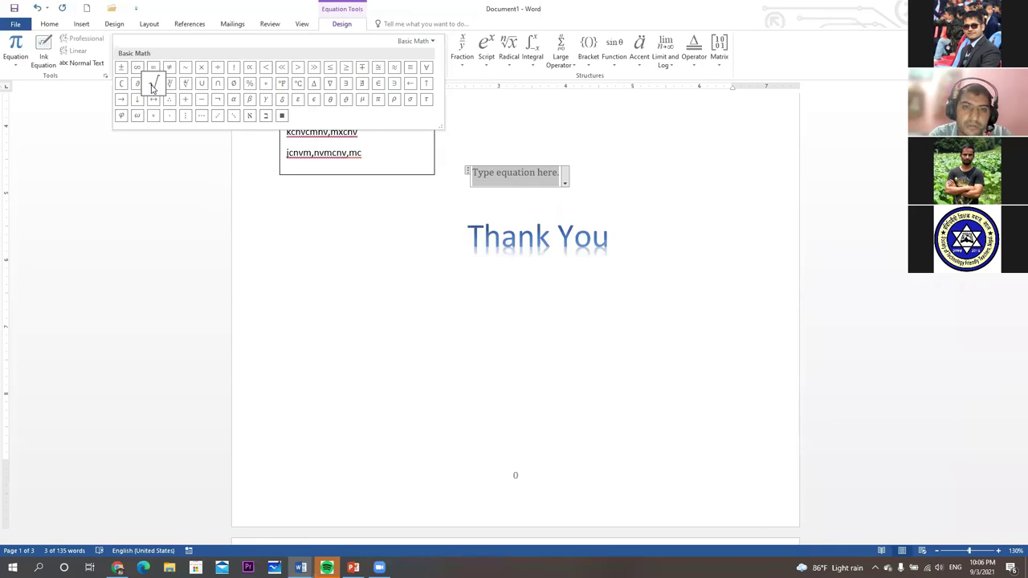
left_click(153, 87)
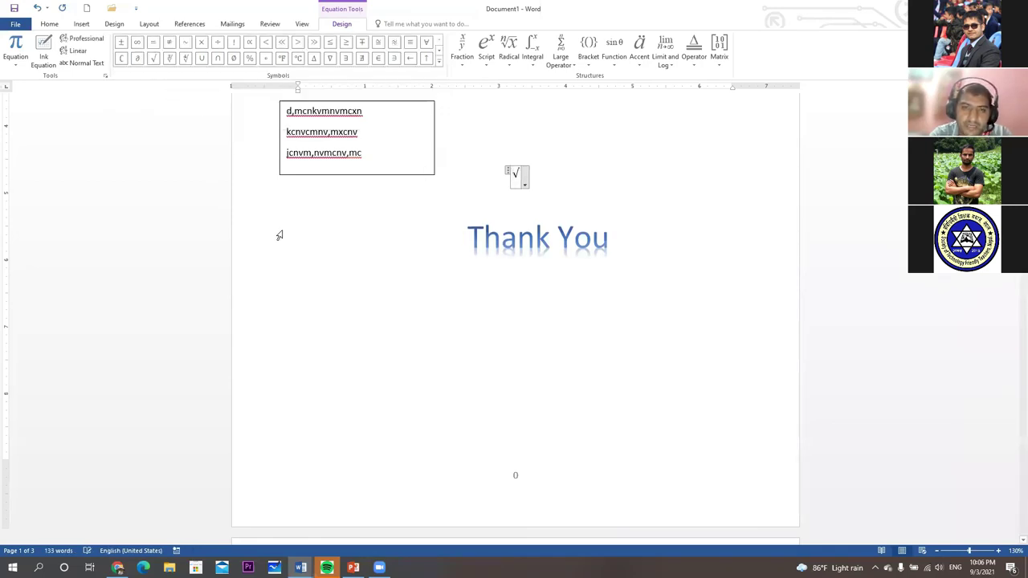
type("x")
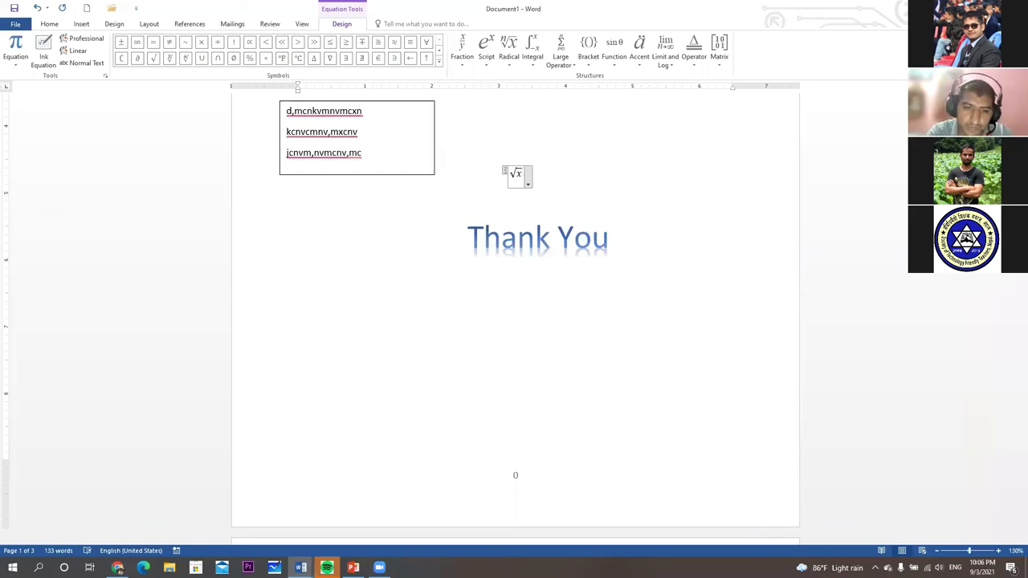
key("Right")
type("+ ")
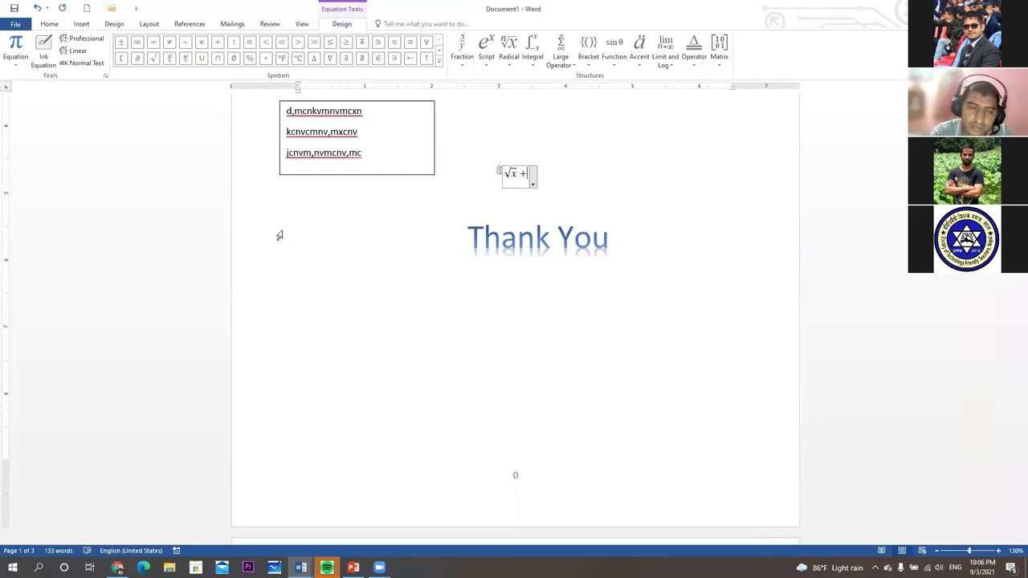
type("y")
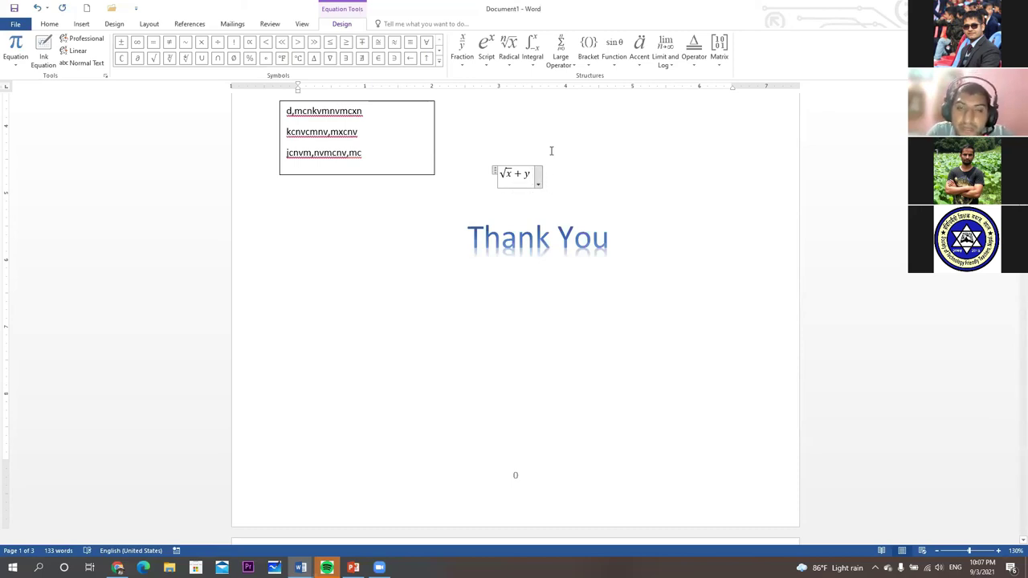
left_click(495, 170)
key("Delete")
left_click(297, 132)
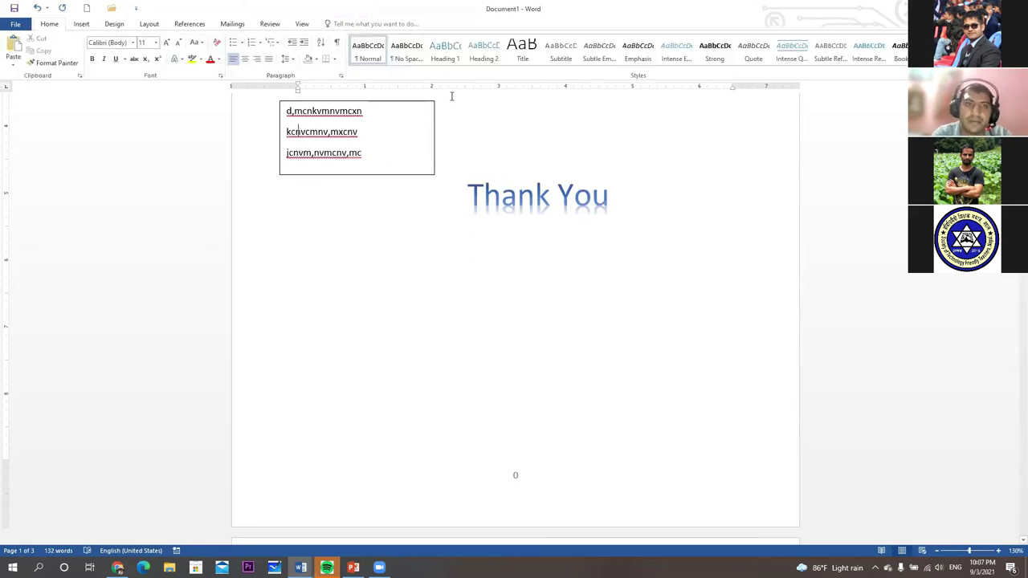
Insert a stacked fraction equation with 2 over 5 beside the bordered text box
left_click(83, 24)
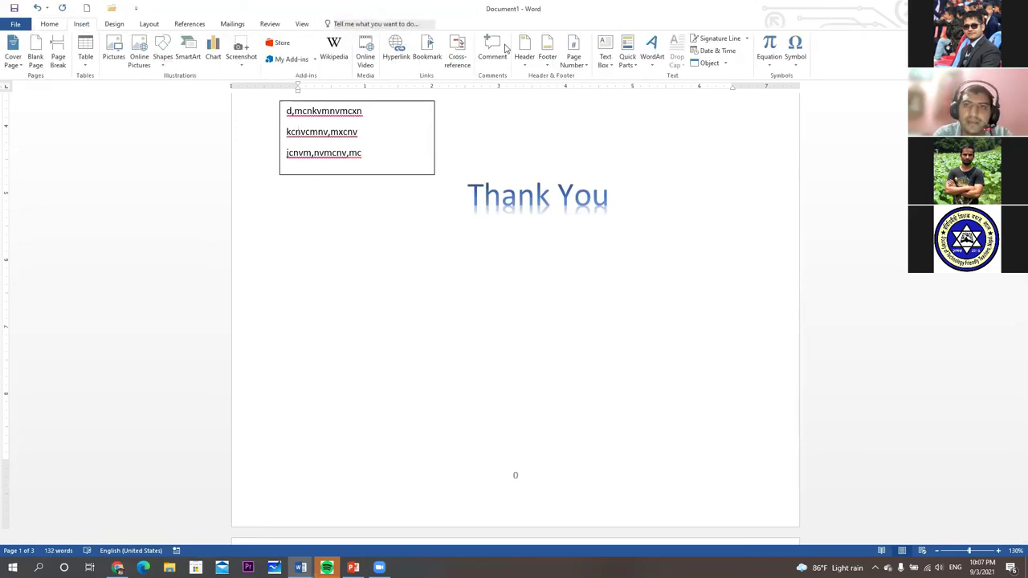
left_click(768, 56)
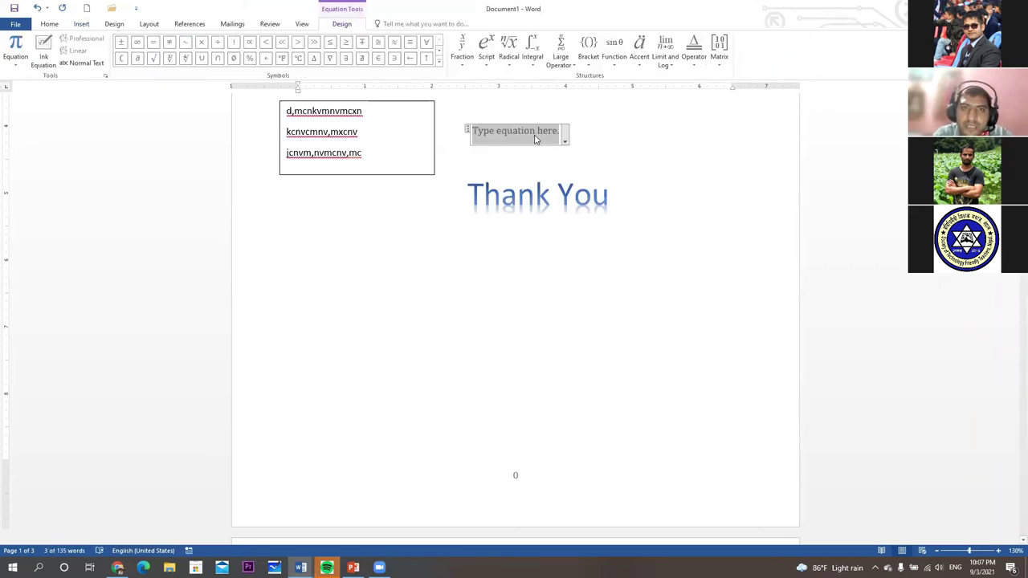
left_click(462, 56)
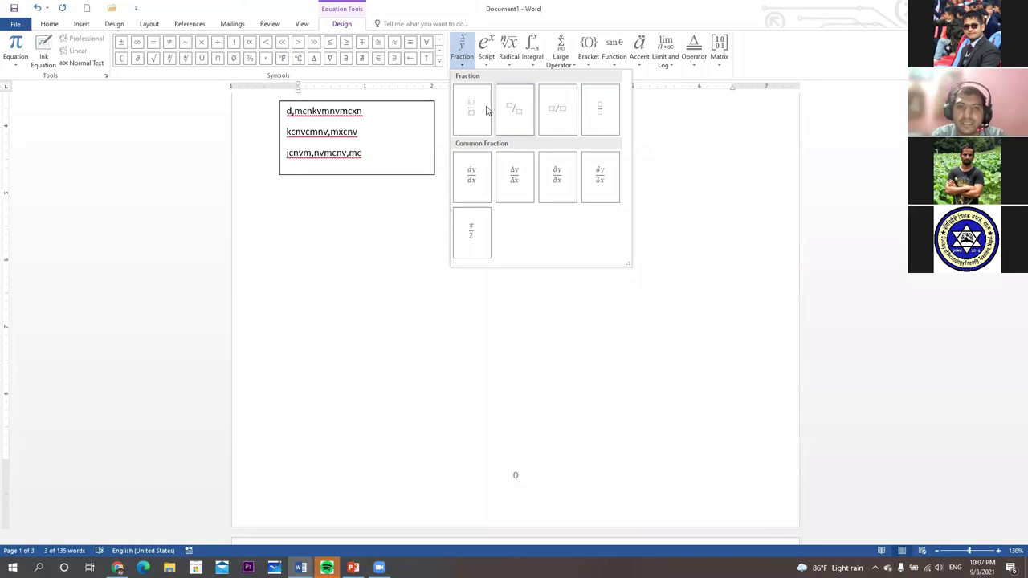
left_click(470, 107)
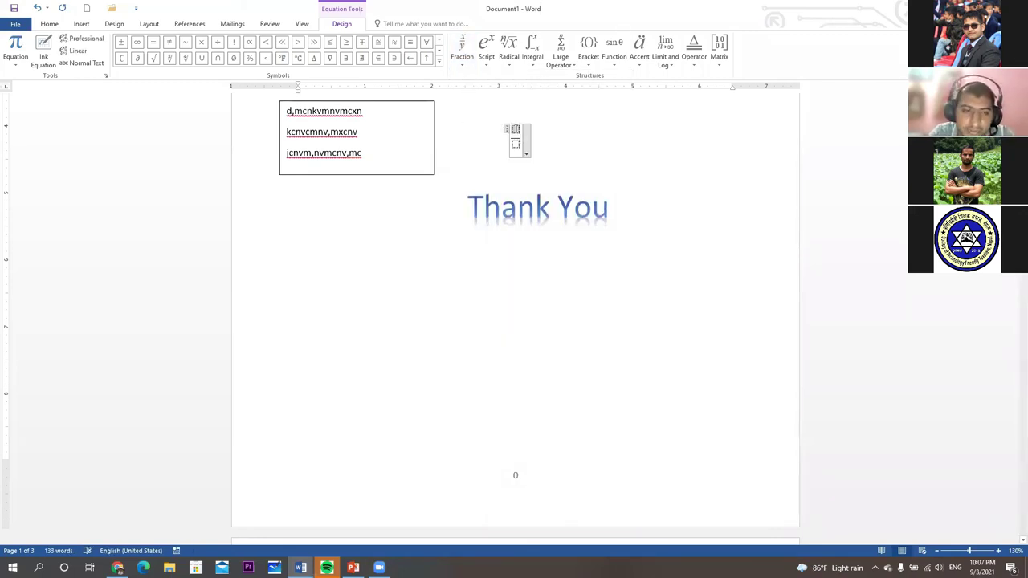
type("2")
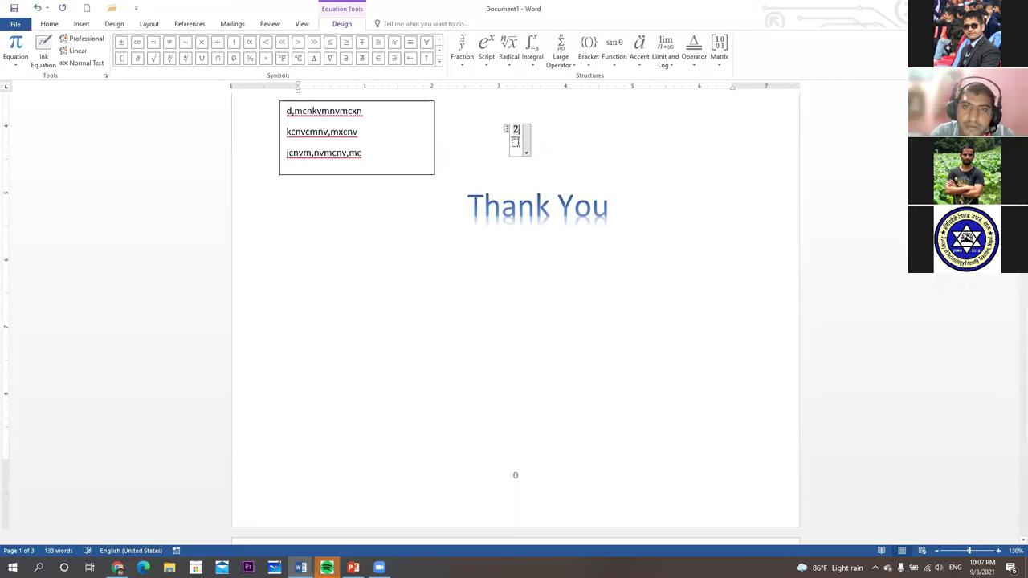
left_click(515, 142)
type("5")
left_click(590, 171)
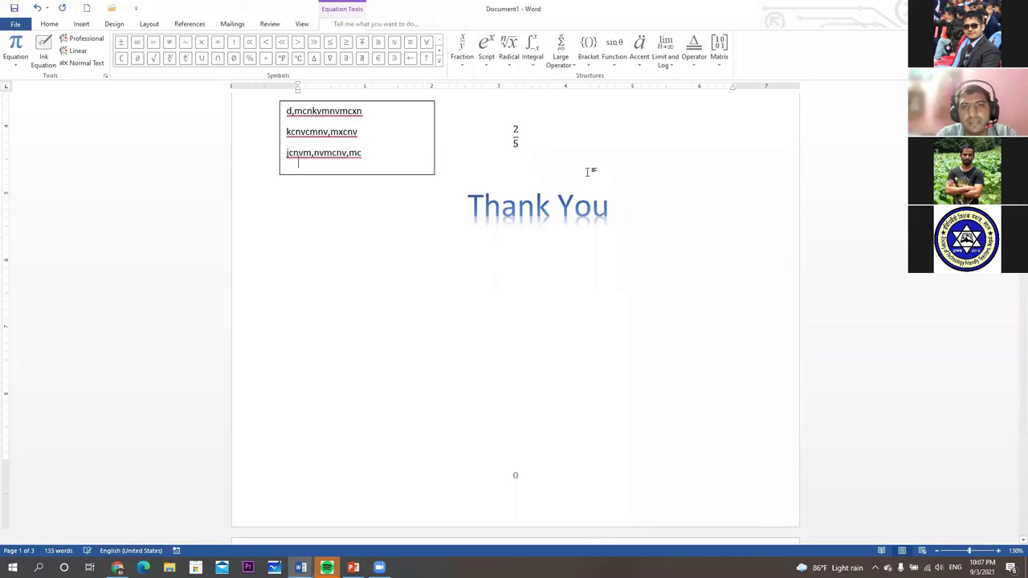
left_click(515, 147)
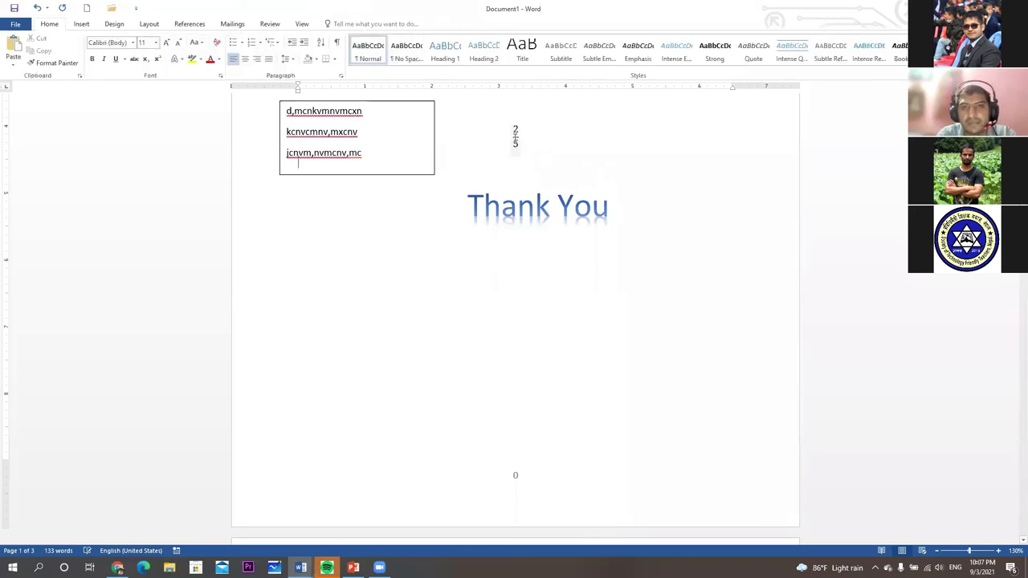
left_click(516, 138)
left_click(466, 276)
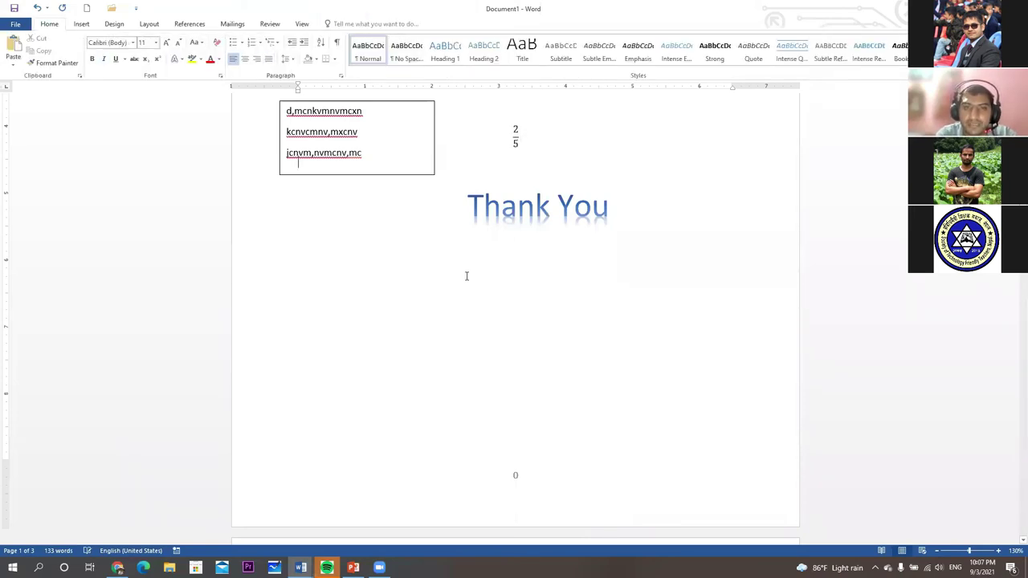
Type 2 below Thank You and add a superscript equation reading e³
left_click(394, 331)
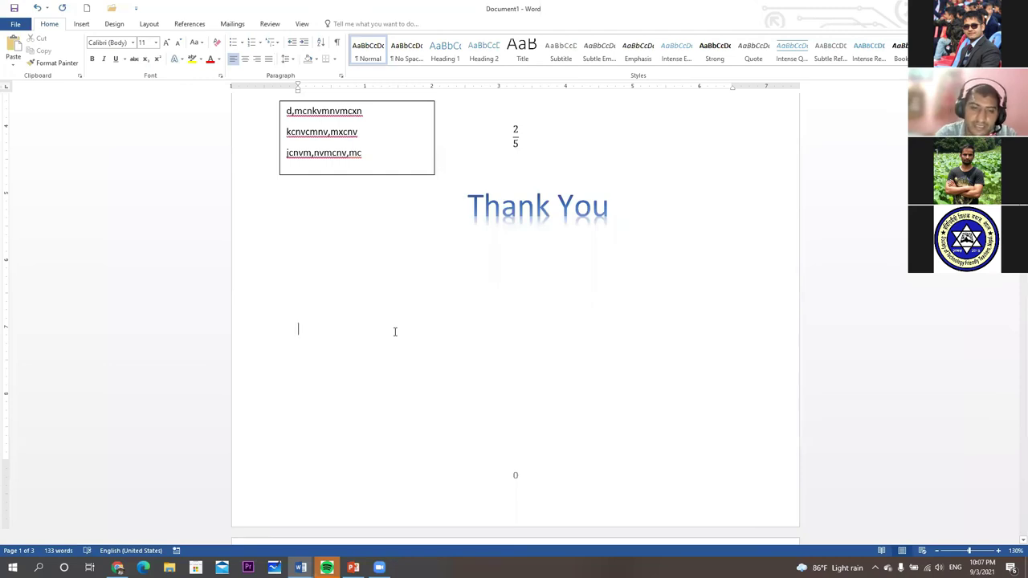
type("2/5")
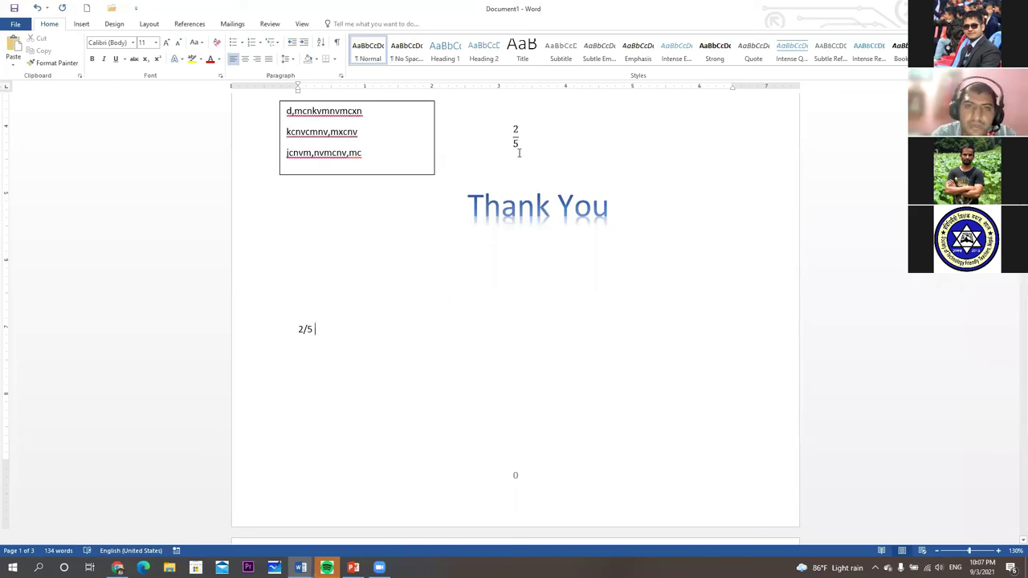
left_click(81, 24)
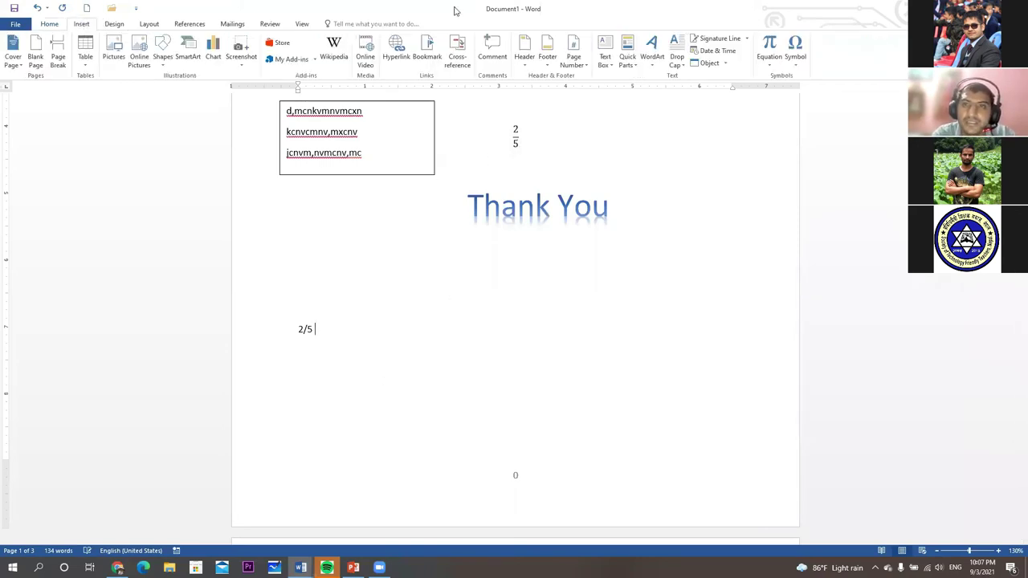
left_click(769, 48)
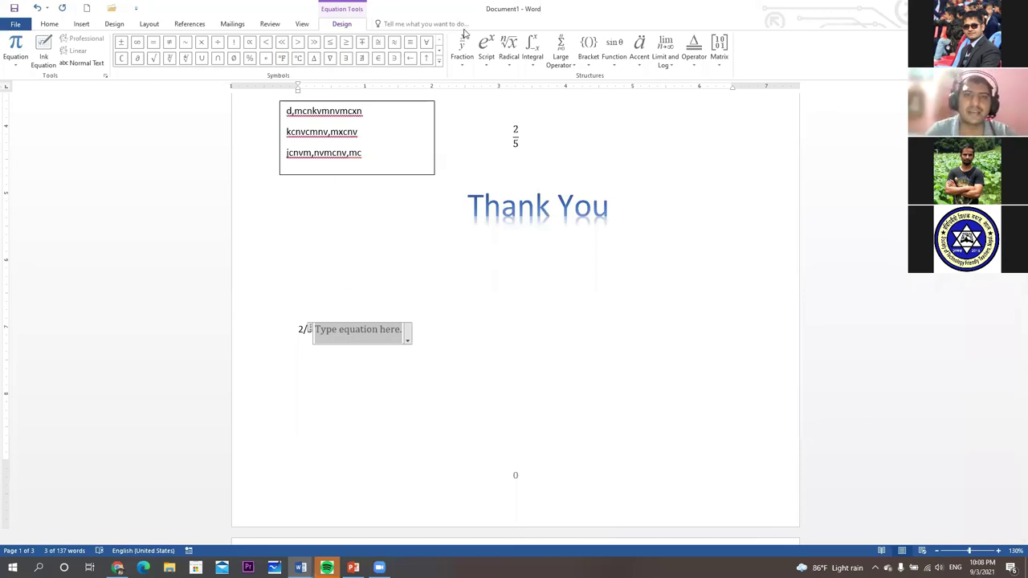
left_click(463, 56)
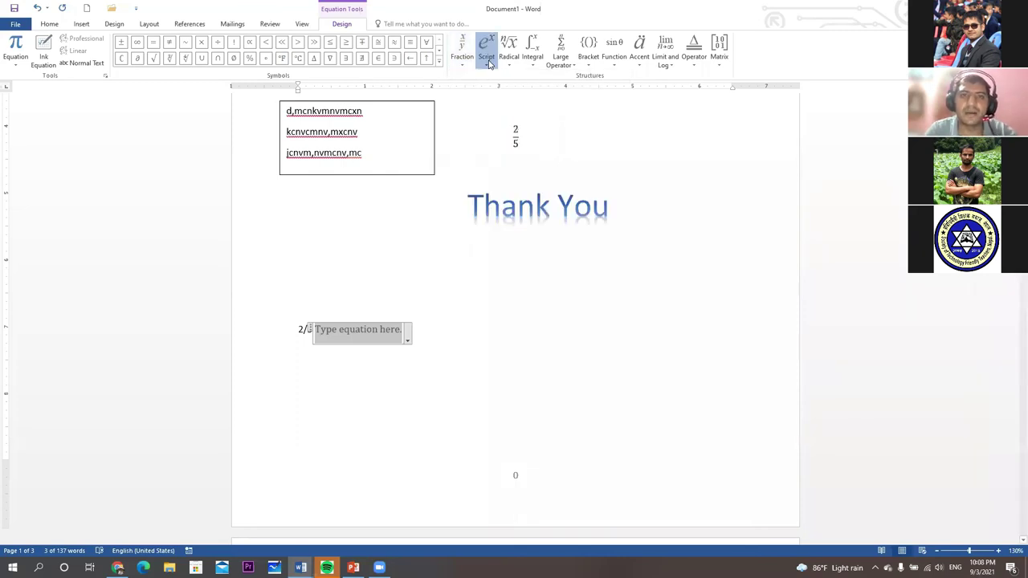
left_click(487, 57)
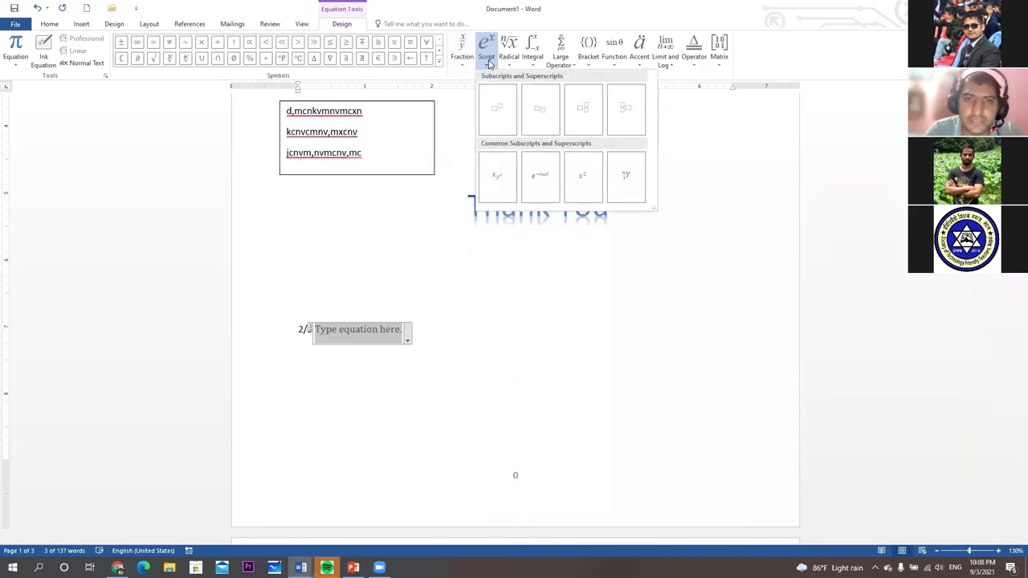
left_click(508, 120)
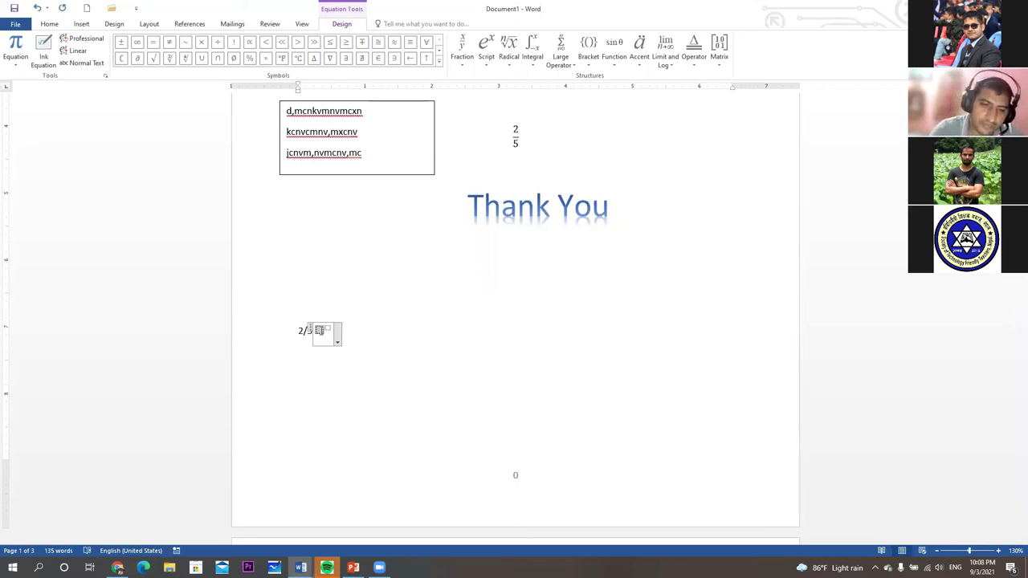
type("e")
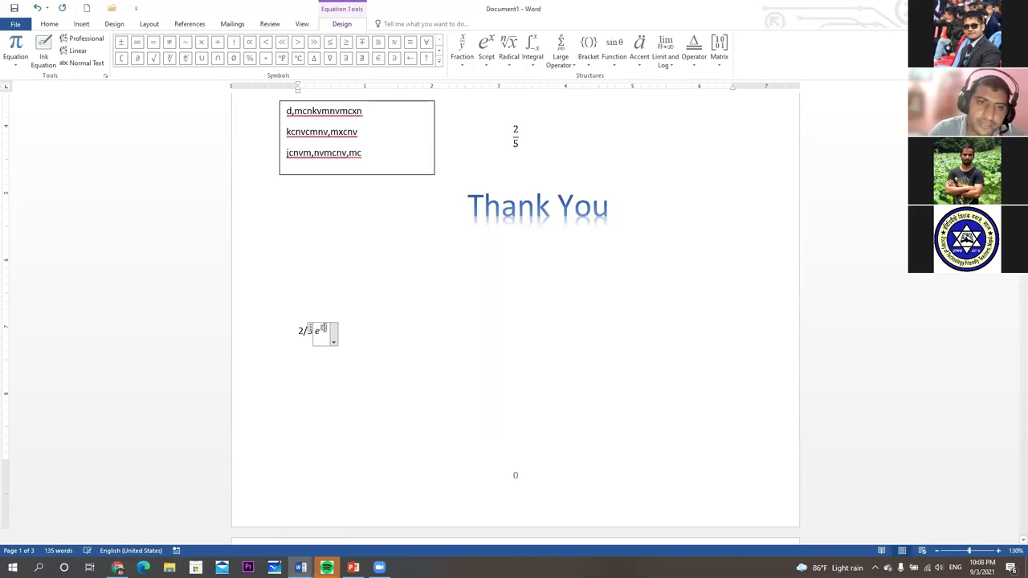
type("3")
left_click(368, 355)
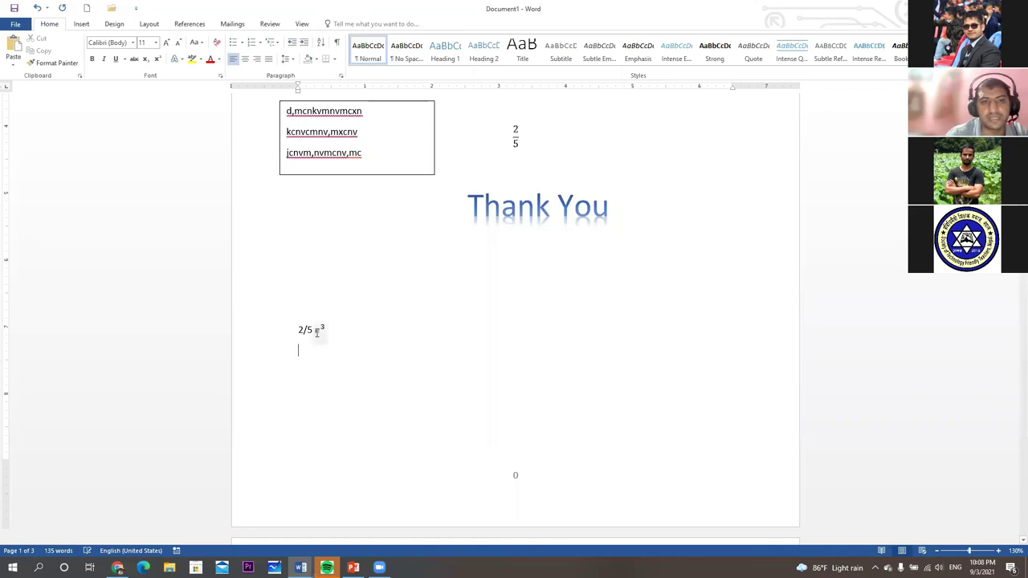
Insert an equation holding two empty bracket templates below 2/5 e³
left_click(81, 25)
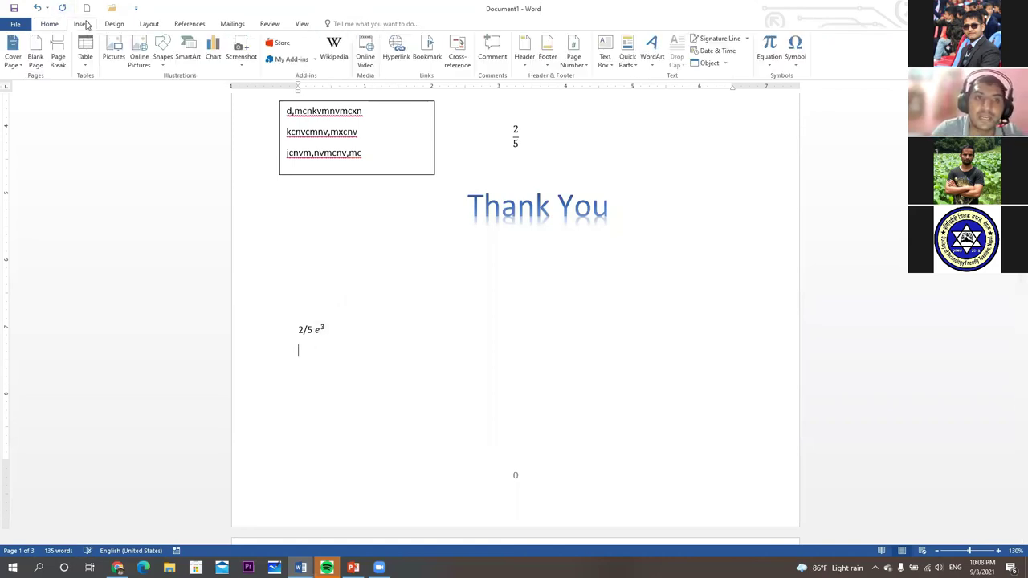
left_click(771, 48)
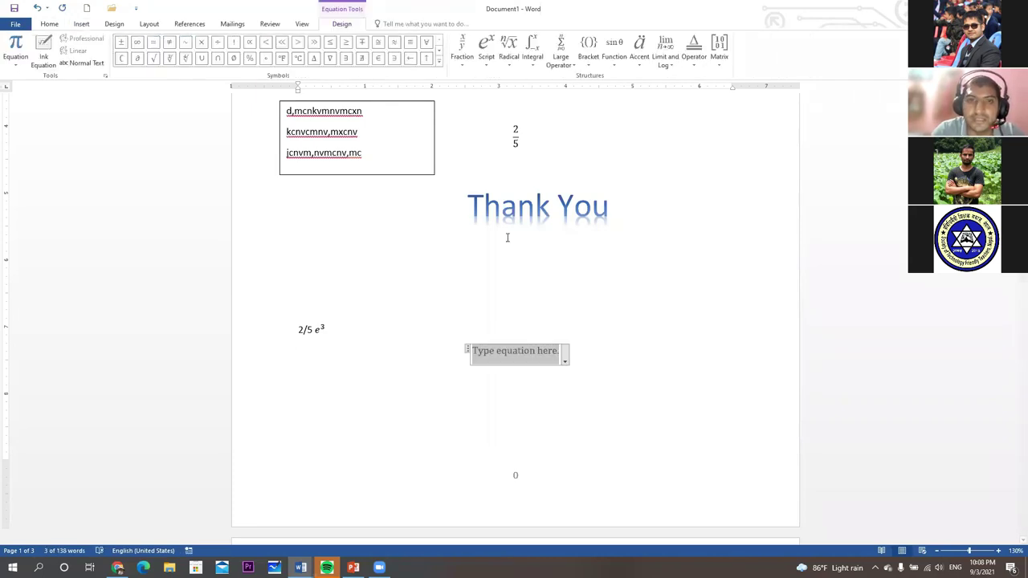
left_click(590, 67)
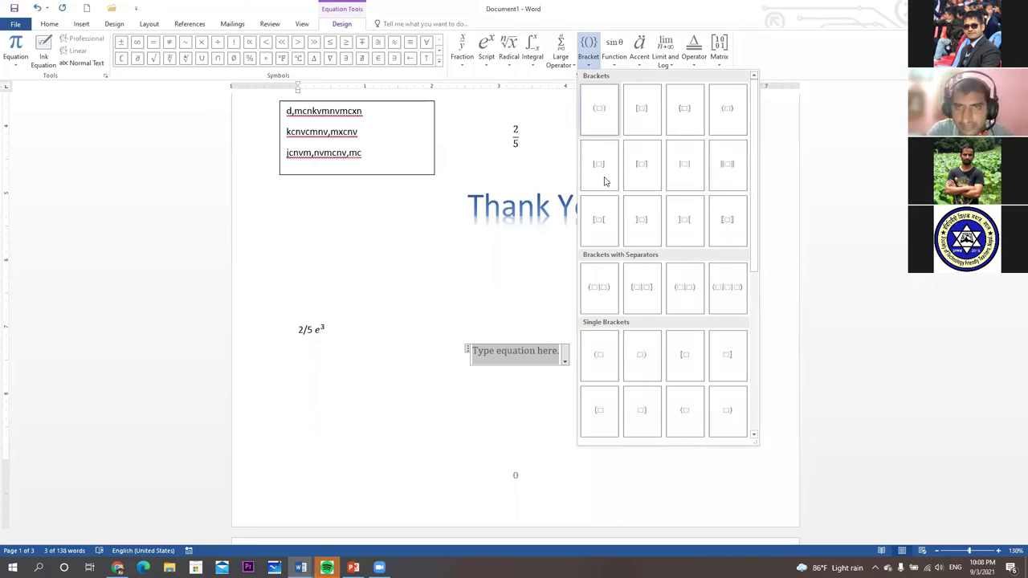
left_click(684, 168)
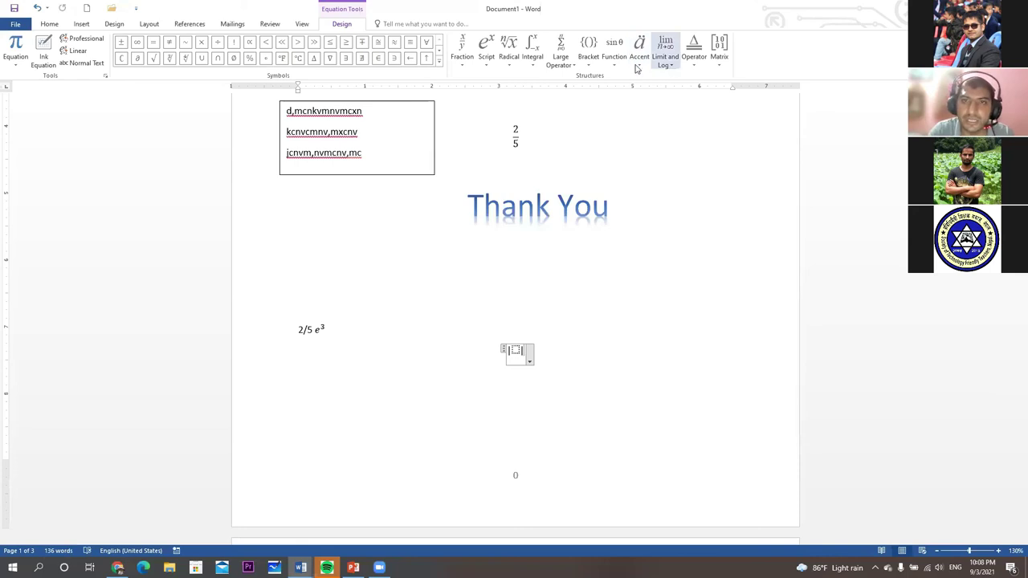
left_click(594, 66)
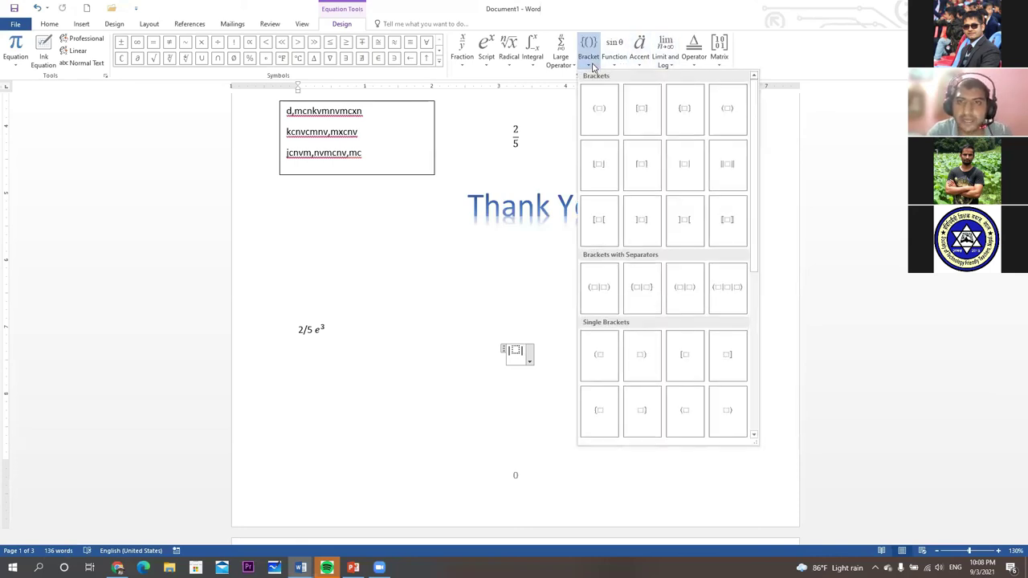
left_click(721, 66)
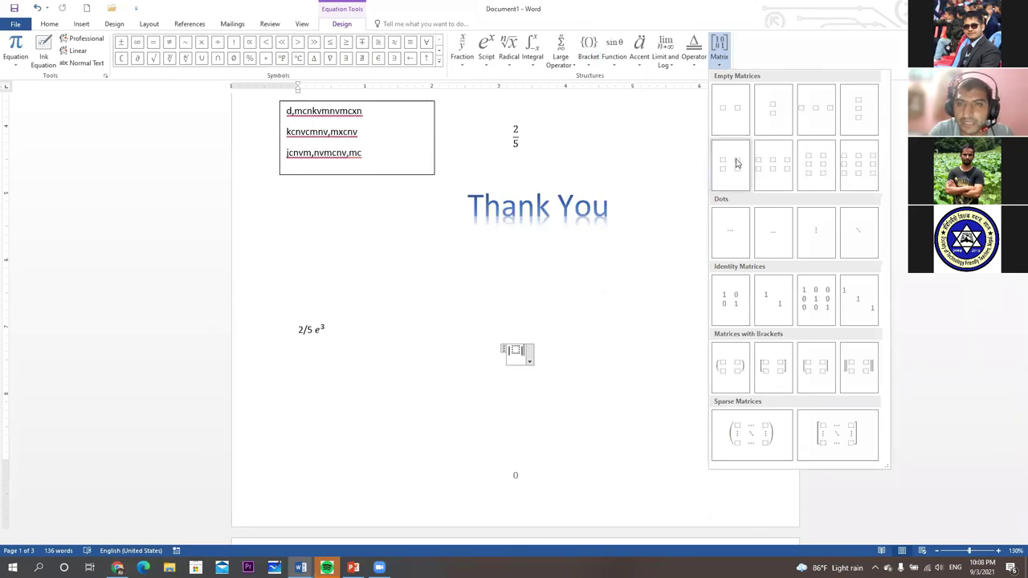
left_click(590, 65)
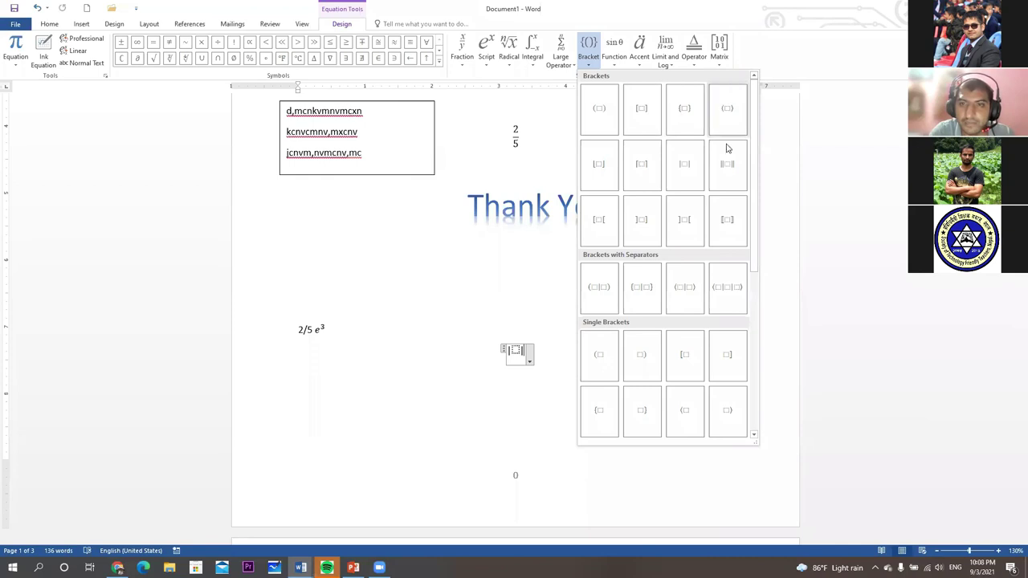
left_click(640, 112)
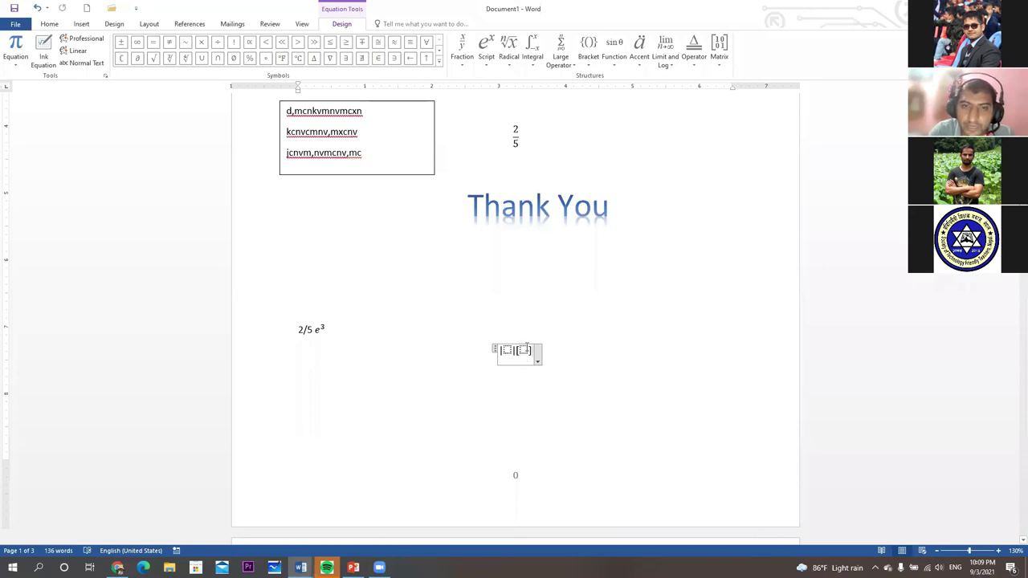
Delete the Thank You WordArt and select the bracket equation
left_click(517, 206)
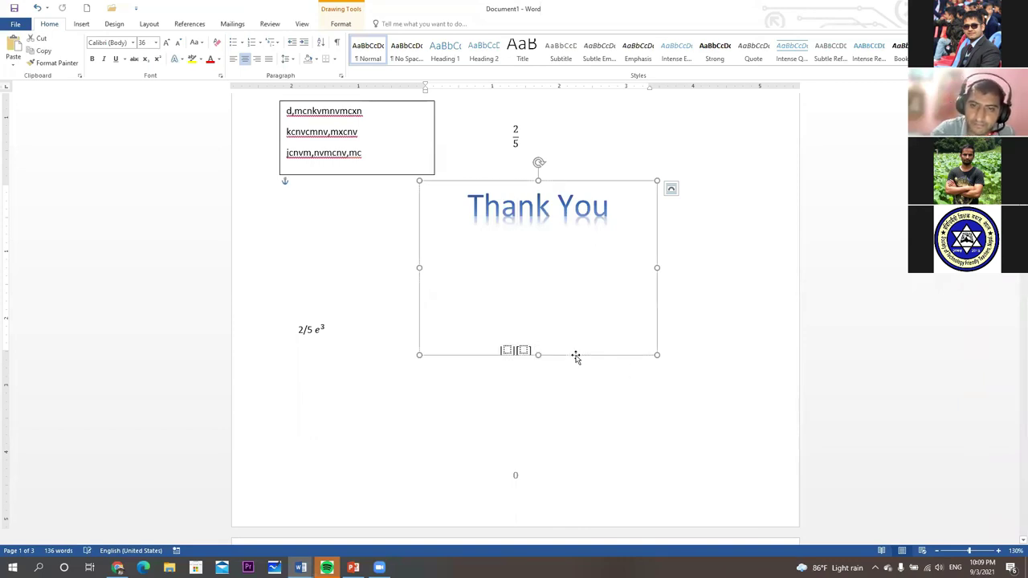
key("Delete")
left_click(516, 350)
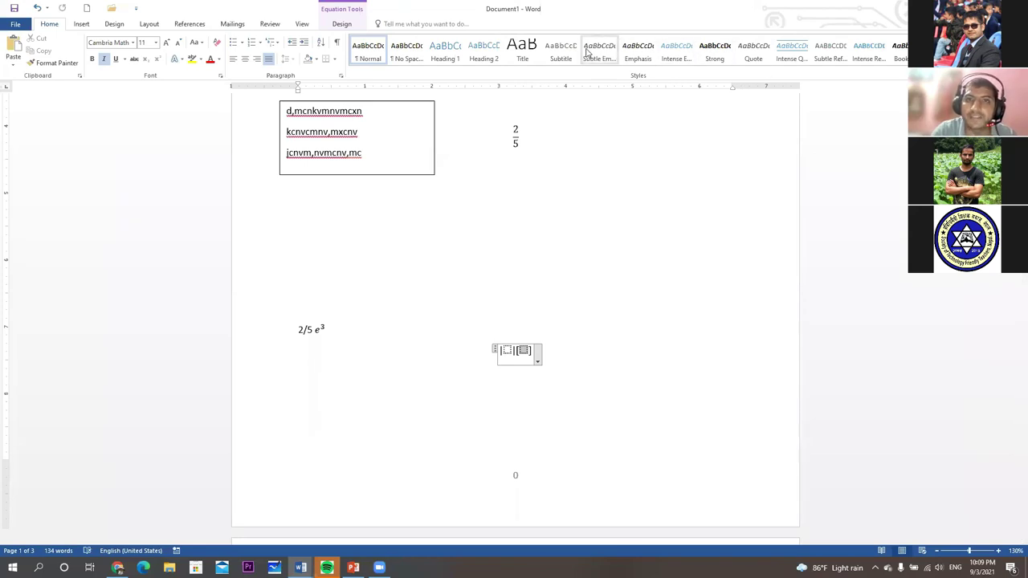
Insert an empty three-row, two-column bracketed matrix into the equation
left_click(82, 24)
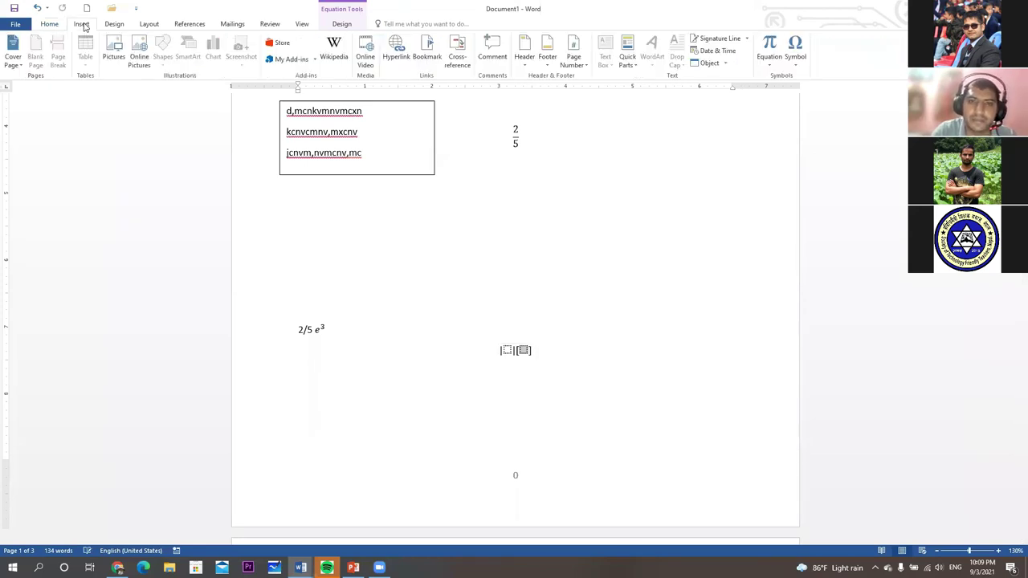
left_click(771, 46)
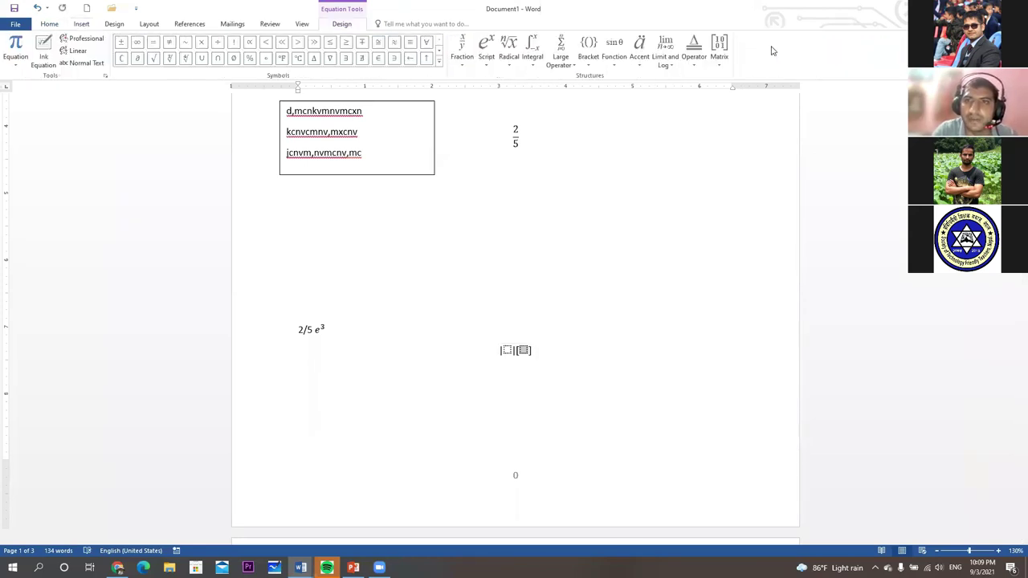
left_click(718, 64)
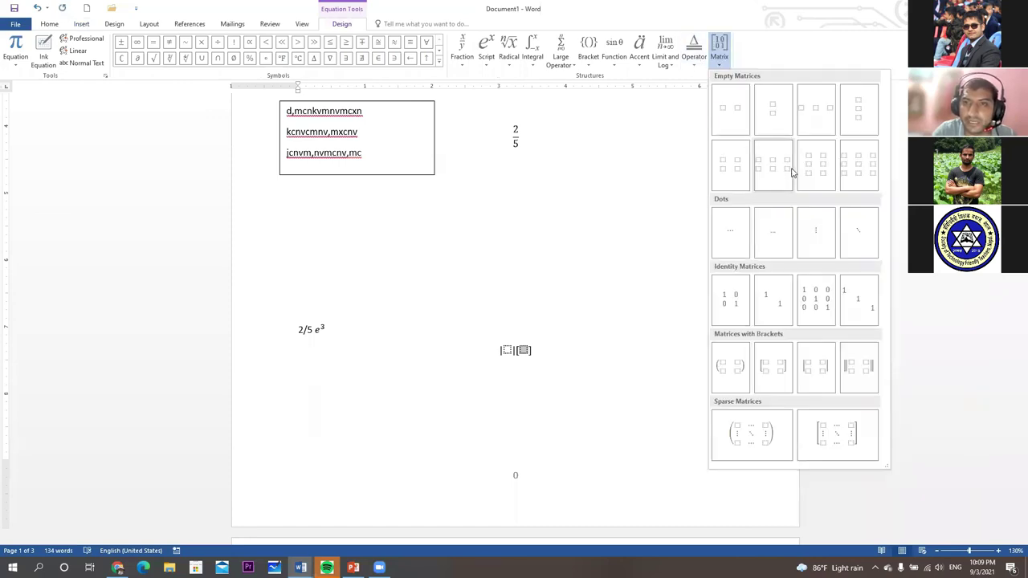
left_click(819, 170)
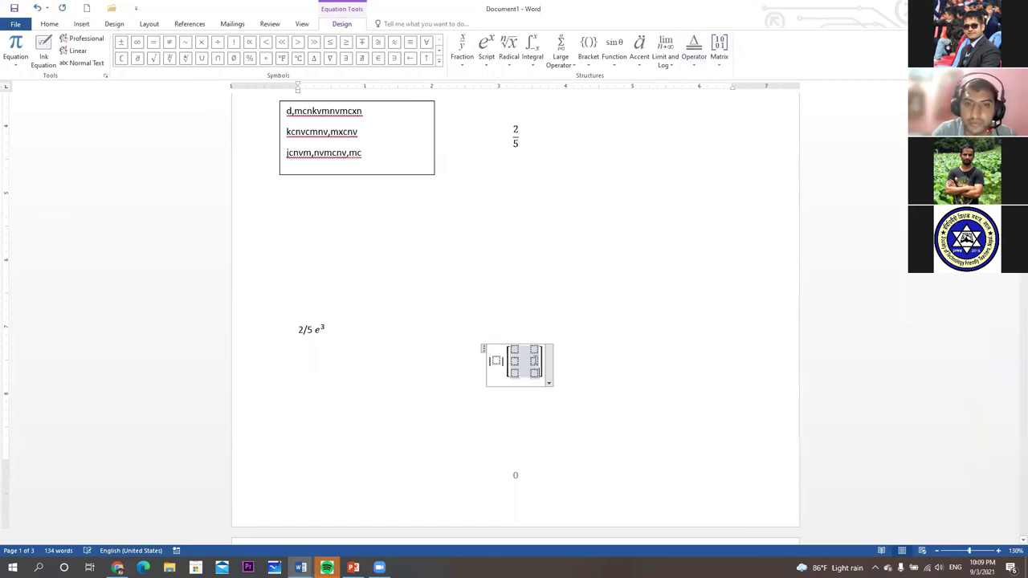
Fill the matrix with 1 3, 4 5, 6 7 and move to the empty line below
left_click(514, 349)
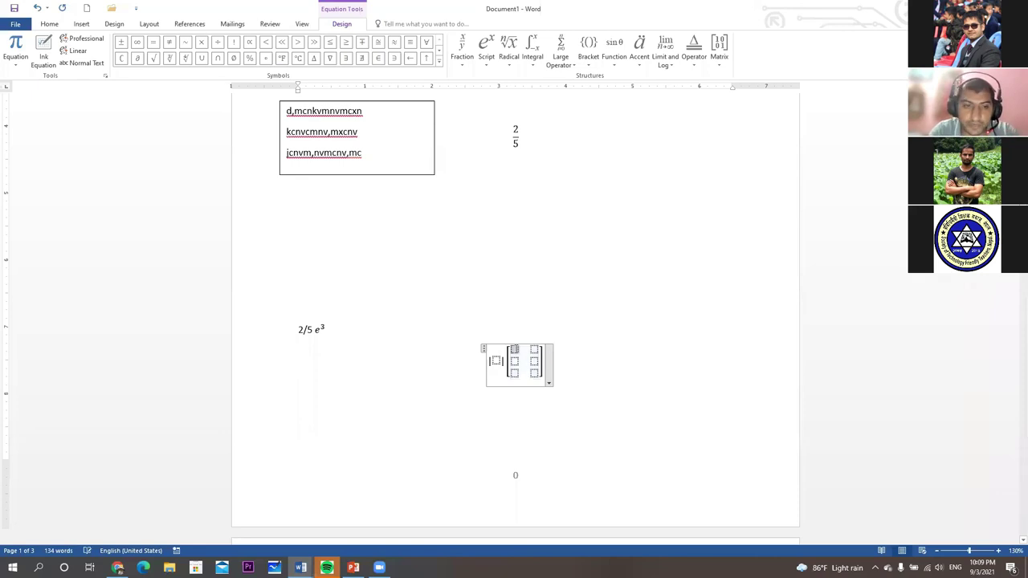
type("1")
key("Right")
type("3")
key("Right")
key("Right")
type("5")
key("Right")
type("6")
key("Right")
type("7")
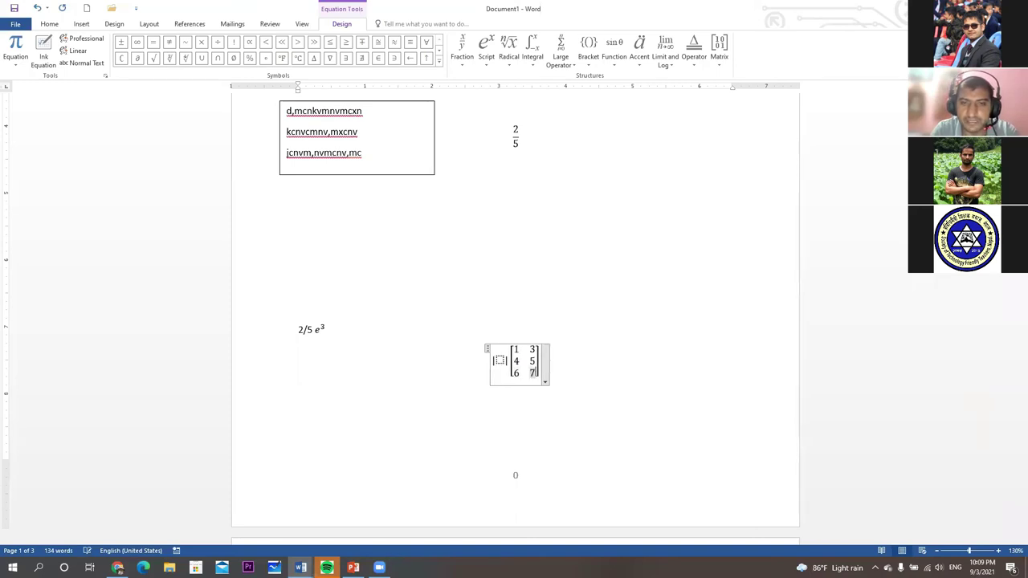
left_click(605, 362)
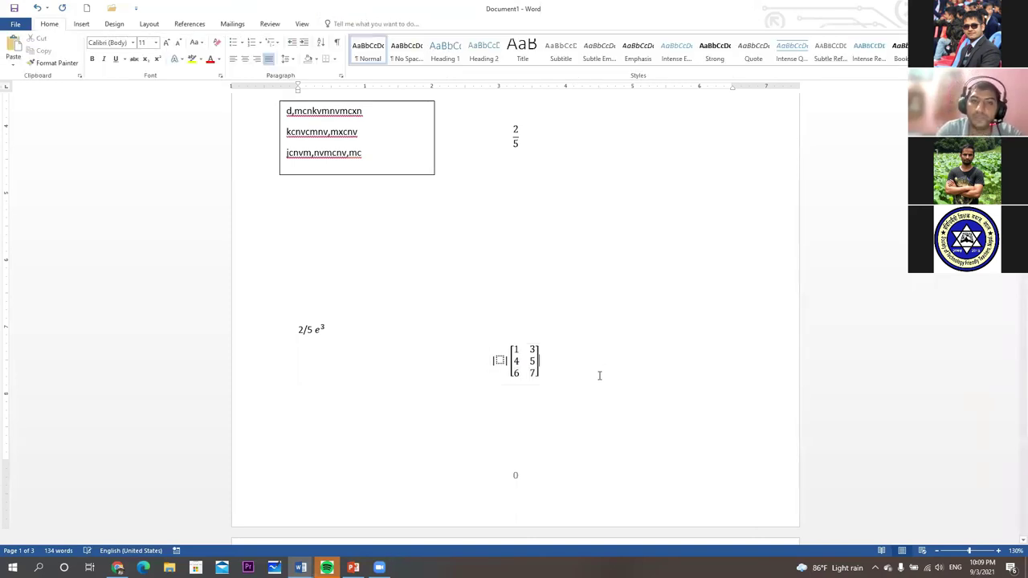
left_click(528, 437)
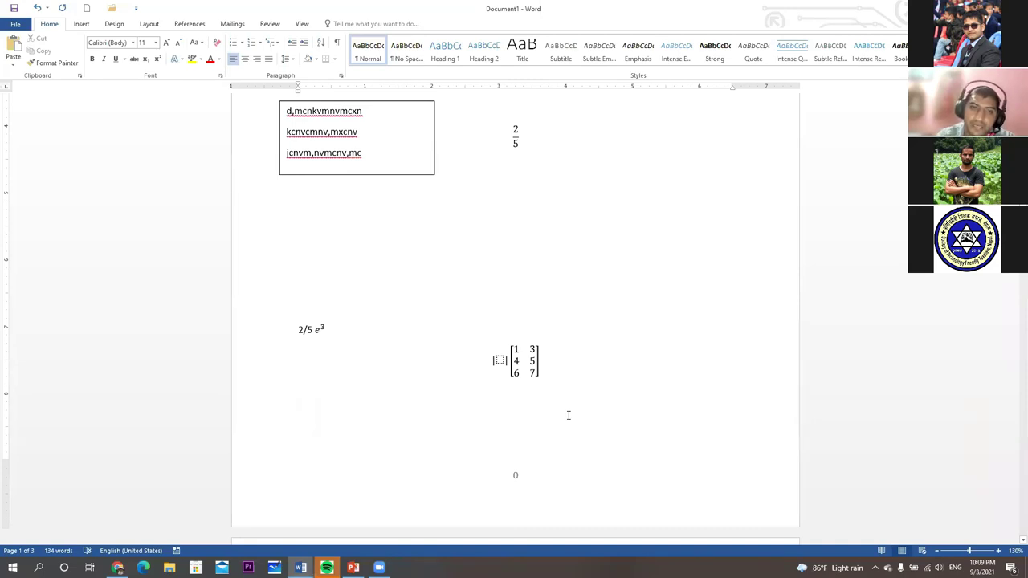
Insert a blank equation, sketch √n² in the Ink Equation pad, then clear the pad
left_click(81, 24)
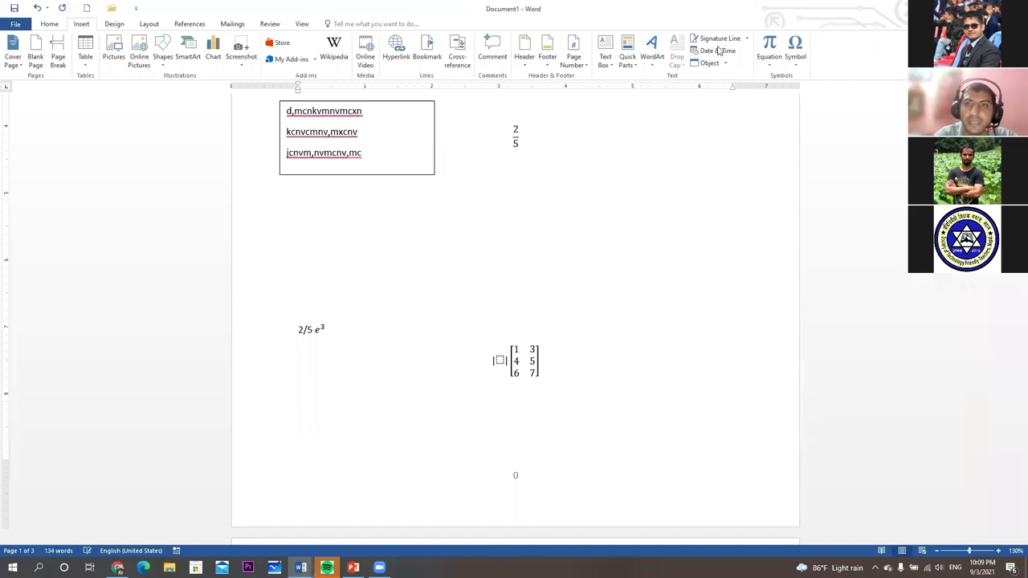
left_click(769, 48)
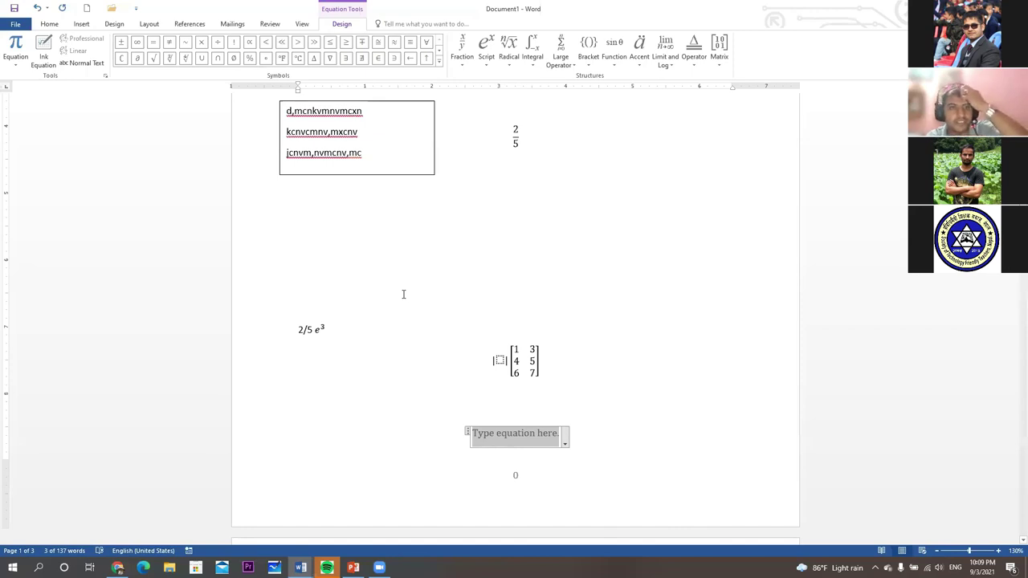
left_click(45, 53)
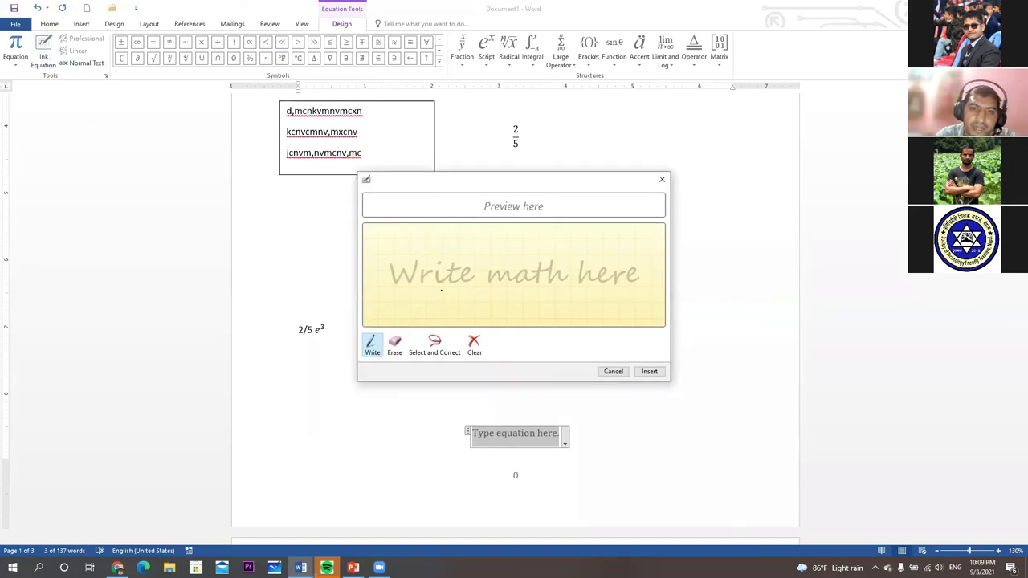
left_click_drag(433, 291, 590, 249)
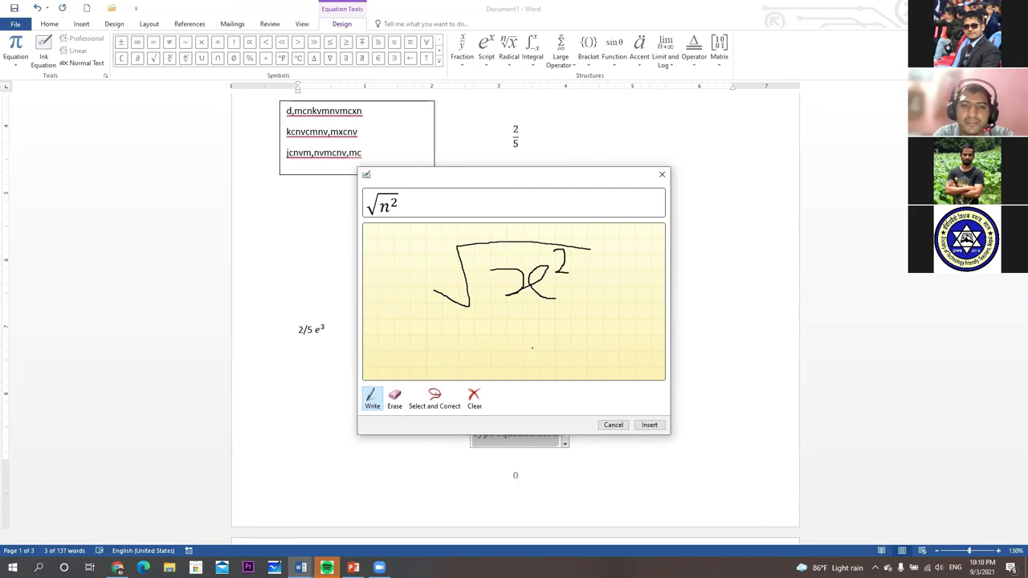
left_click(475, 397)
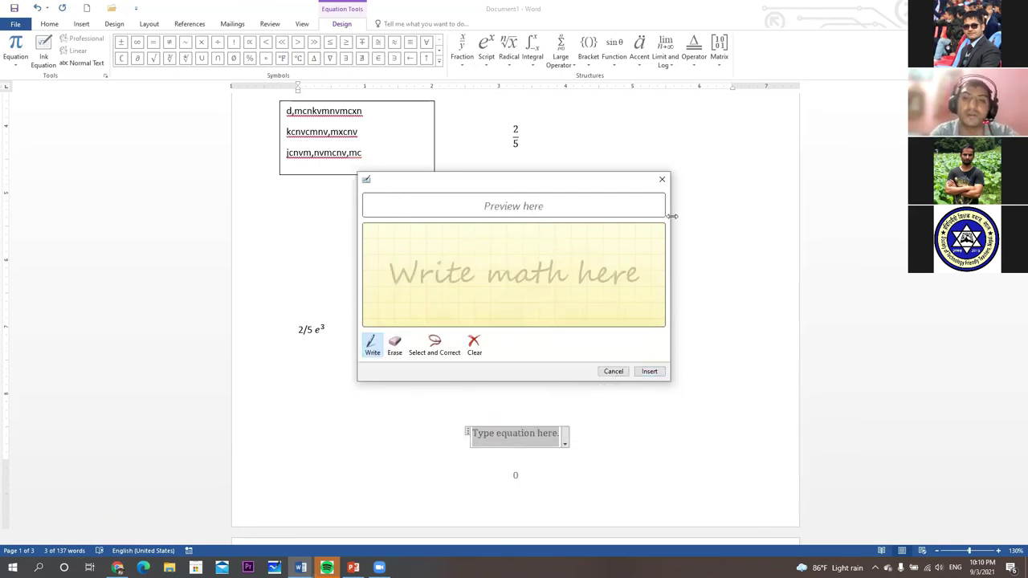
Close the handwritten-math pad and browse the Limit and Log, Operator, Large Operator and basic math symbol galleries
left_click(662, 183)
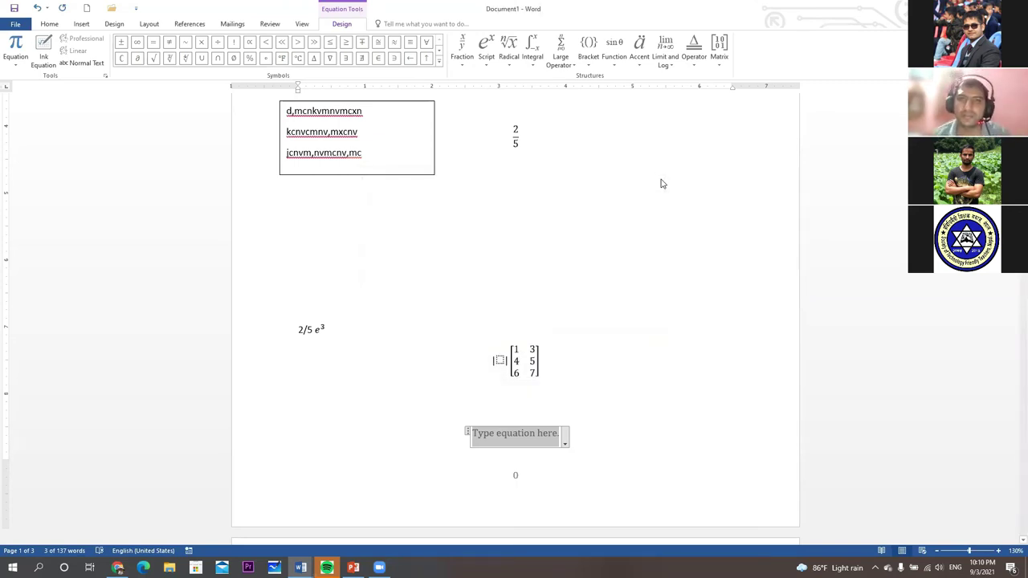
left_click(672, 70)
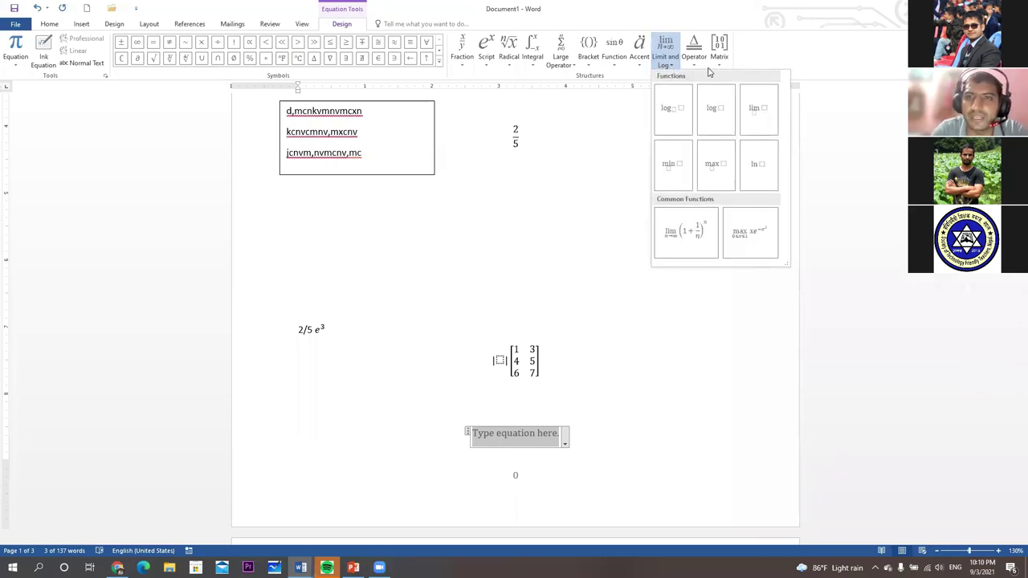
left_click(695, 67)
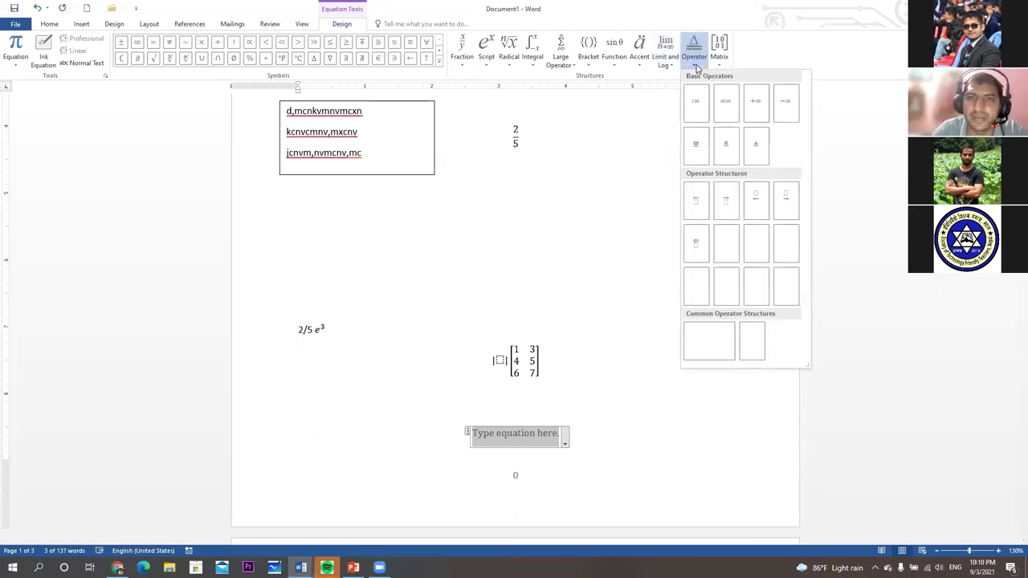
left_click(568, 67)
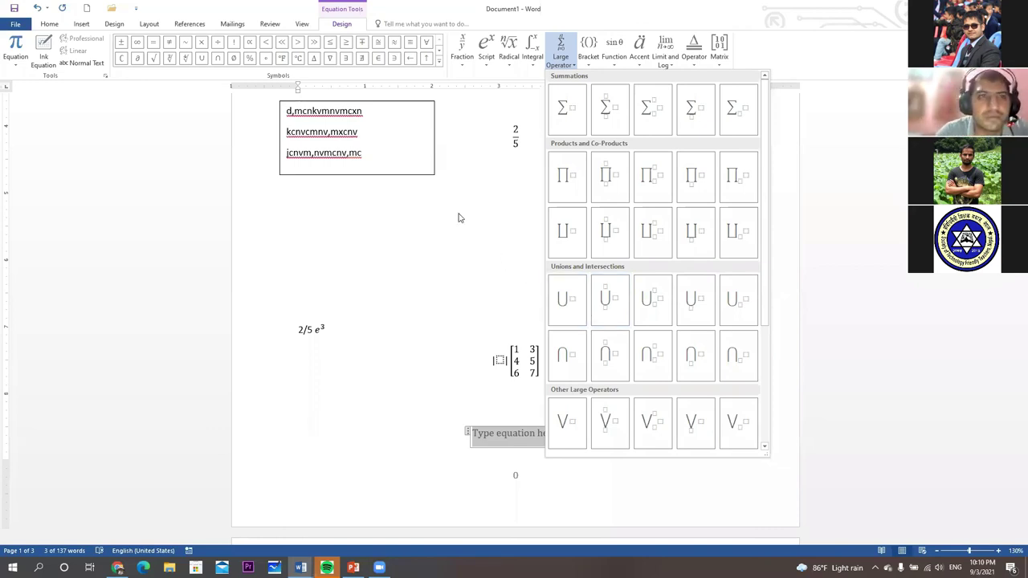
left_click(440, 63)
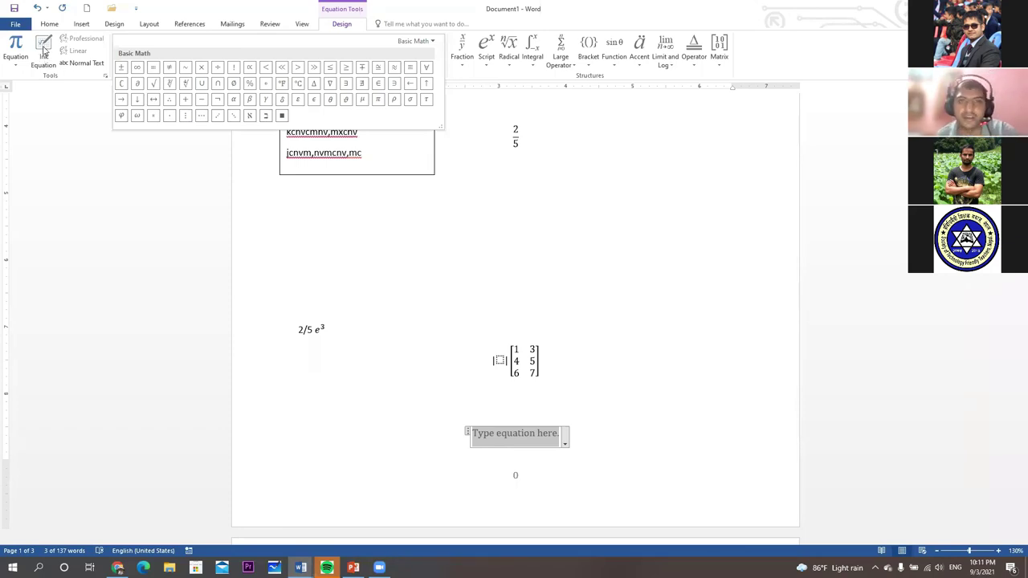
left_click(79, 25)
left_click(80, 24)
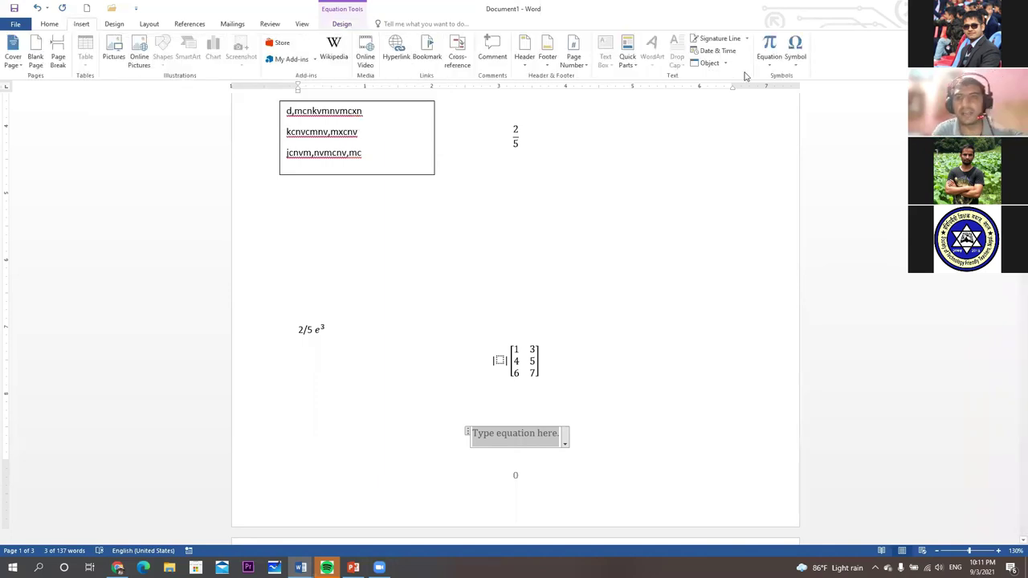
Open More Symbols, keep the Basic Latin subset, and switch the symbol font to Preeti
left_click(797, 69)
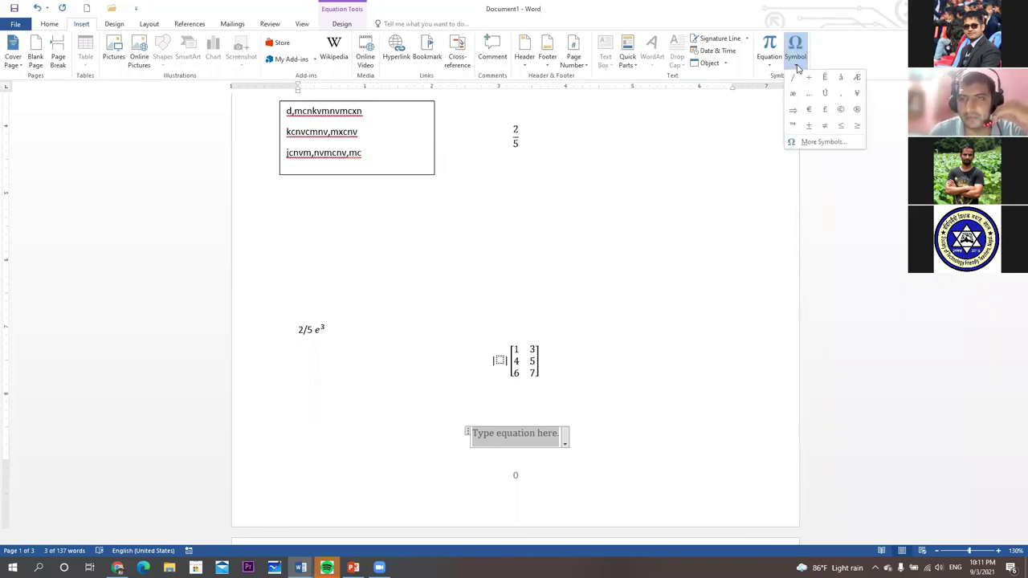
left_click(811, 142)
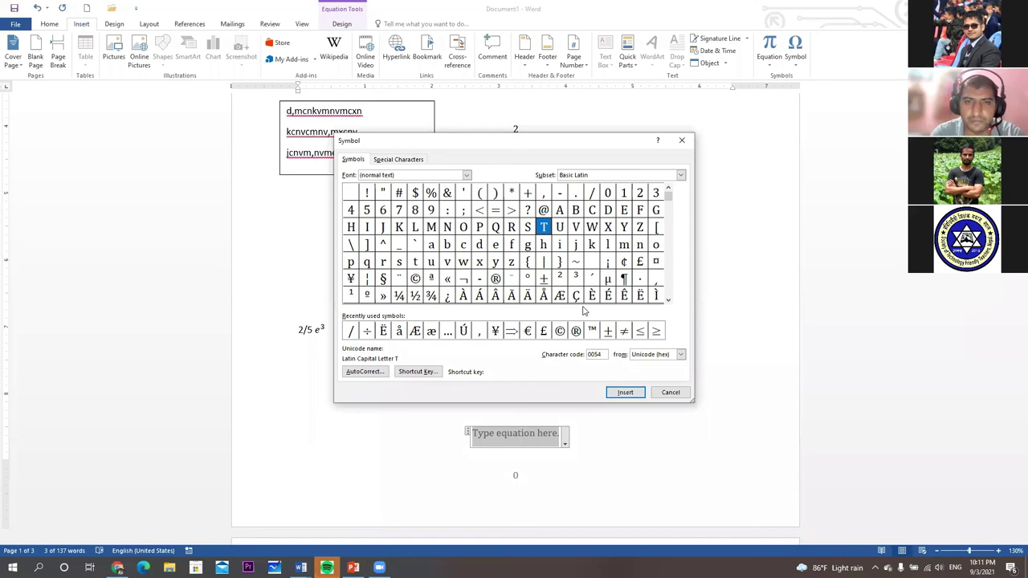
left_click(680, 175)
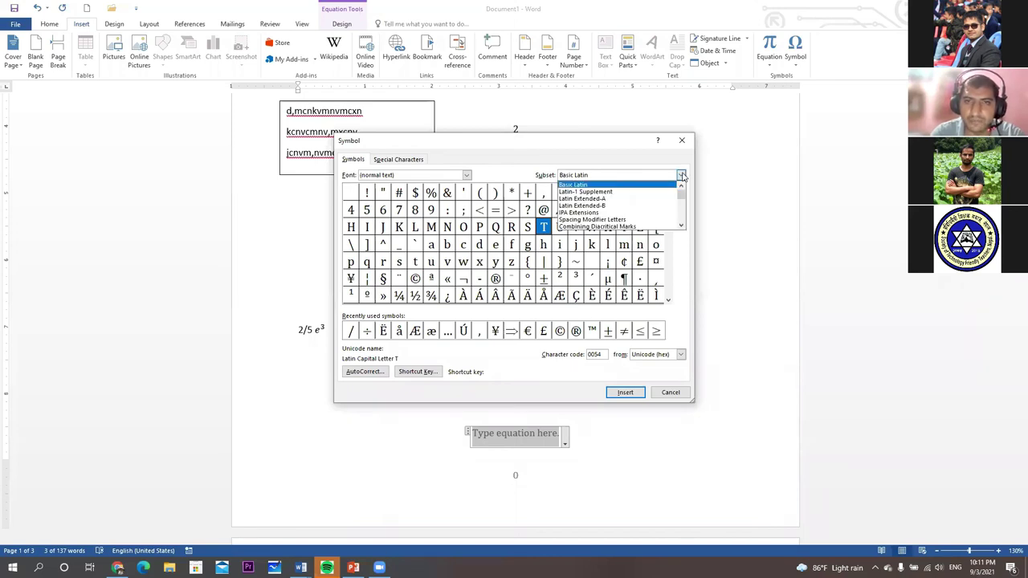
left_click(608, 187)
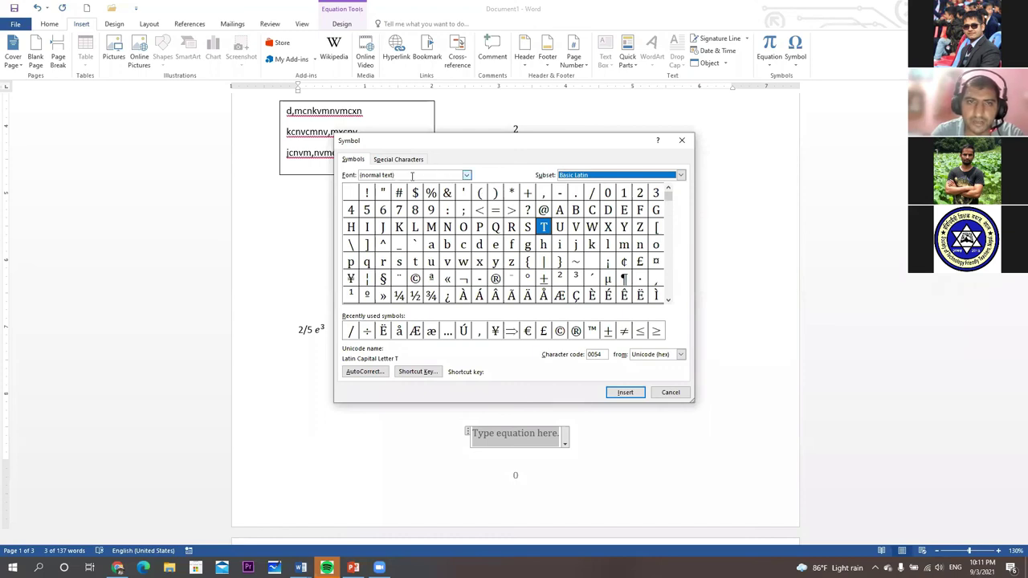
left_click(465, 176)
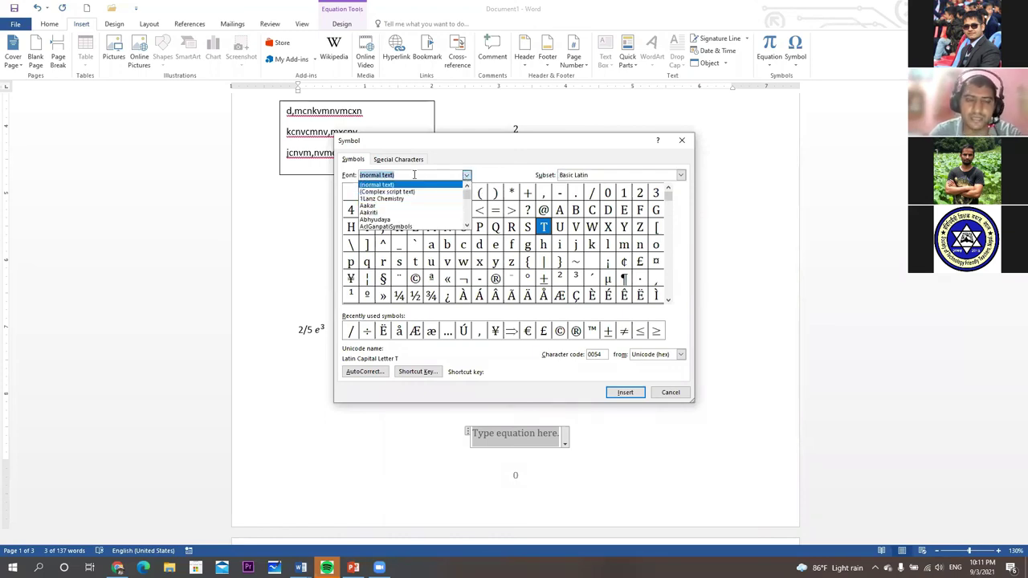
type("pr")
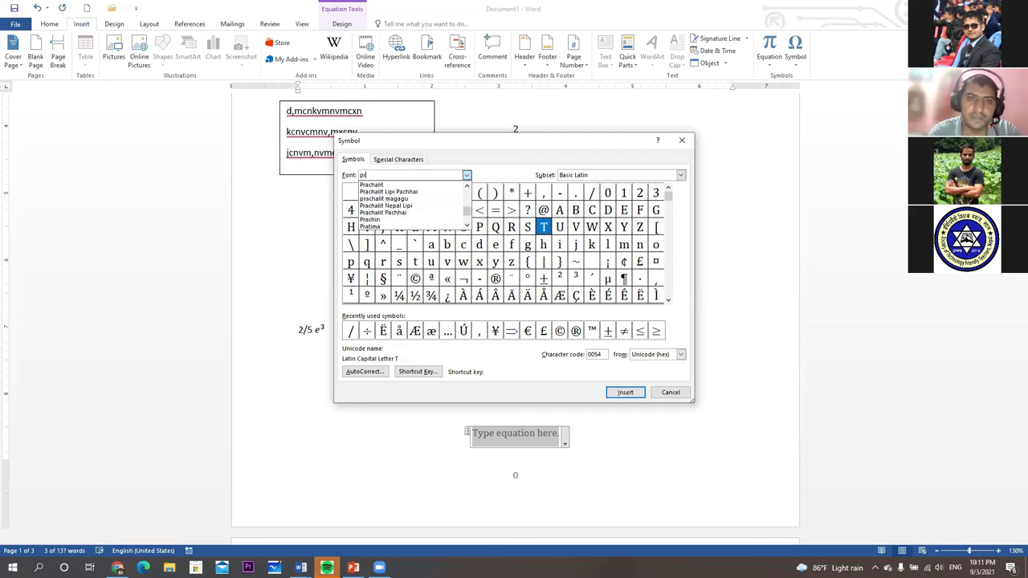
type("ee")
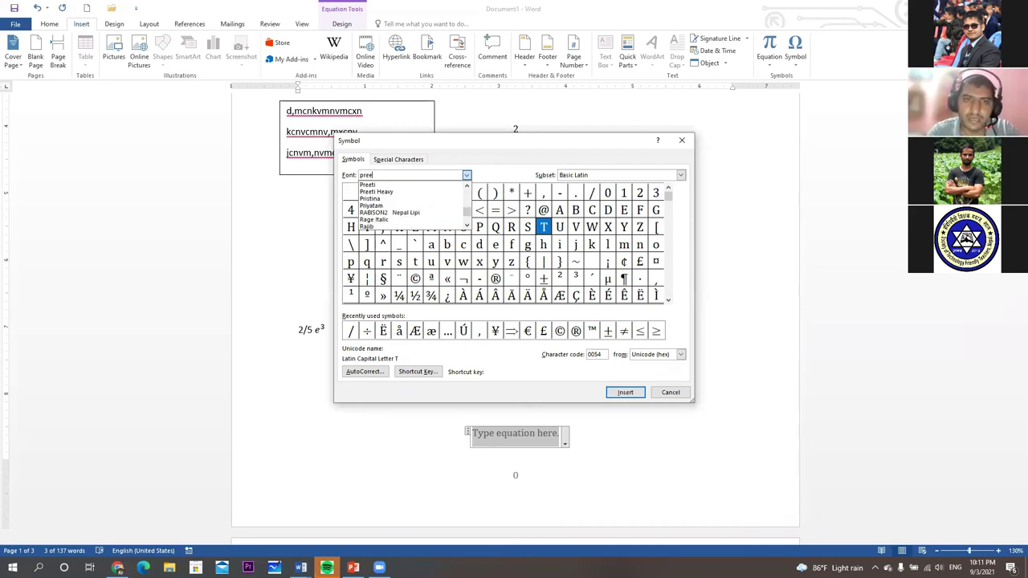
left_click(377, 186)
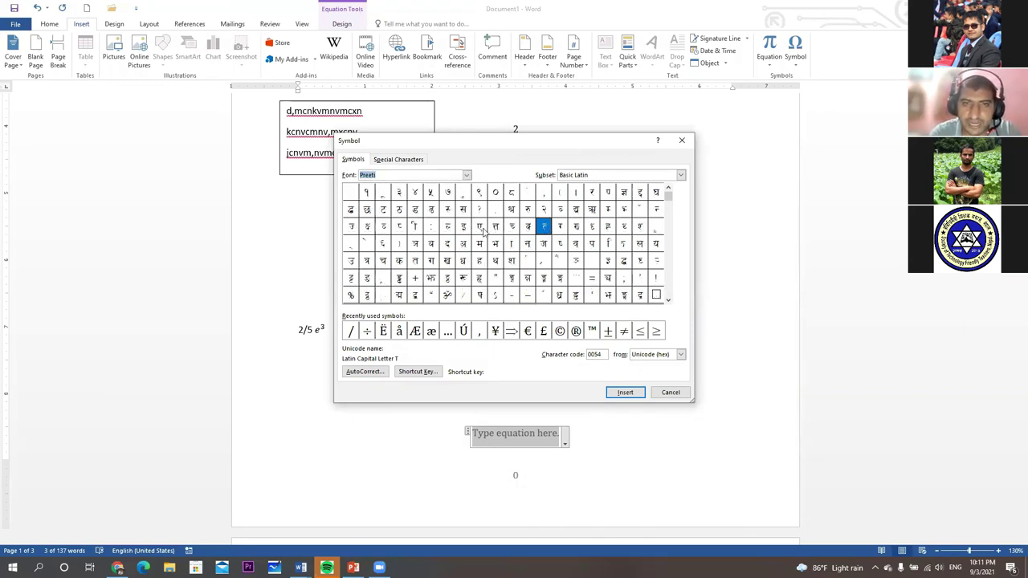
Switch the symbol grid to Times New Roman, then back to Preeti
left_click(454, 174)
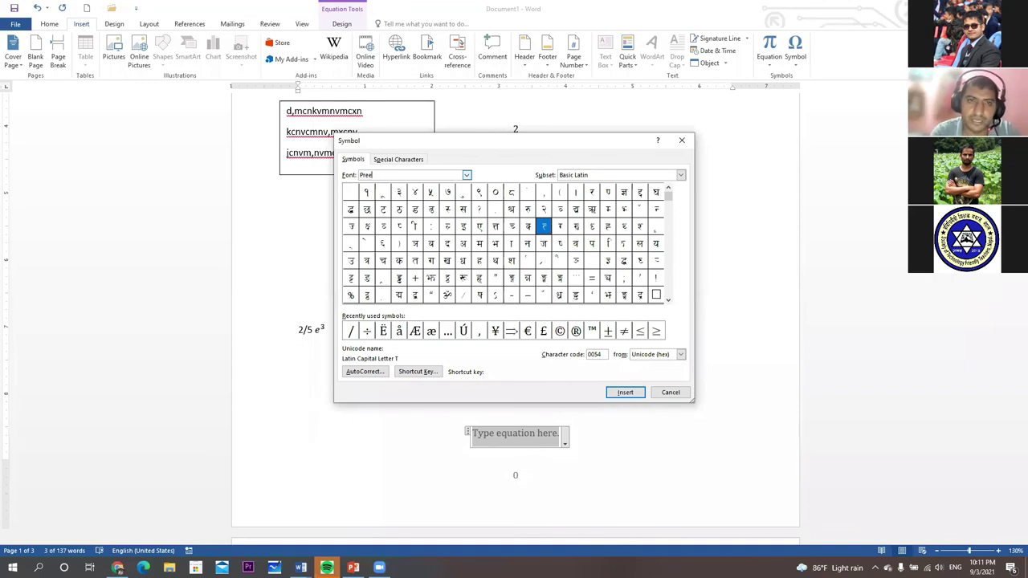
type("ti")
key("BackSpace")
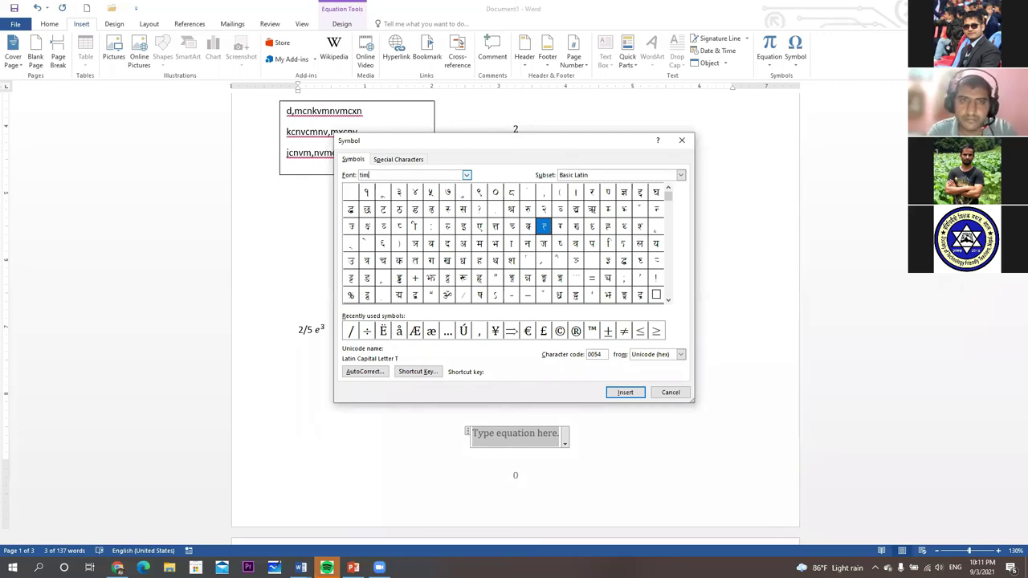
type("ew roman")
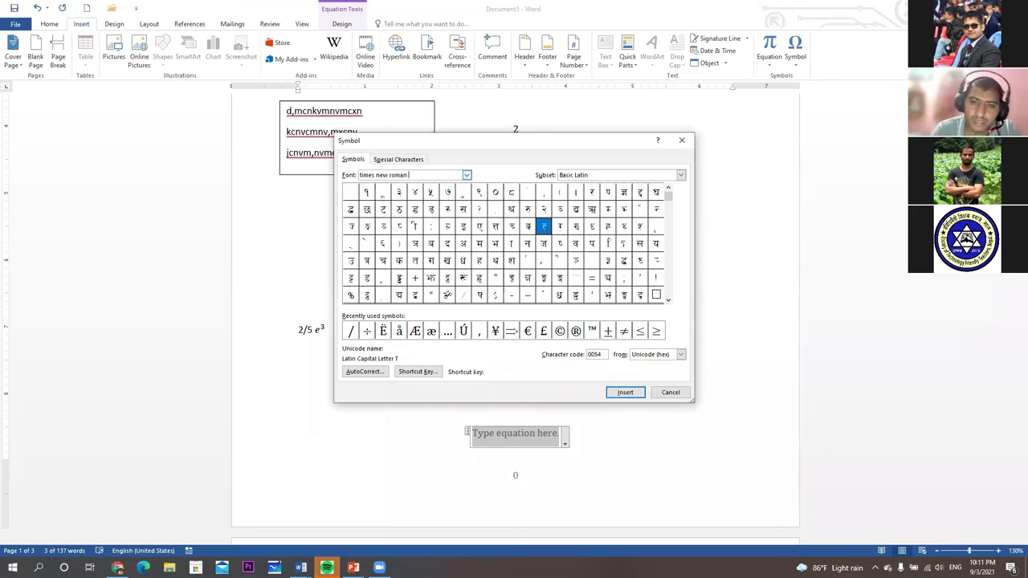
key("Return")
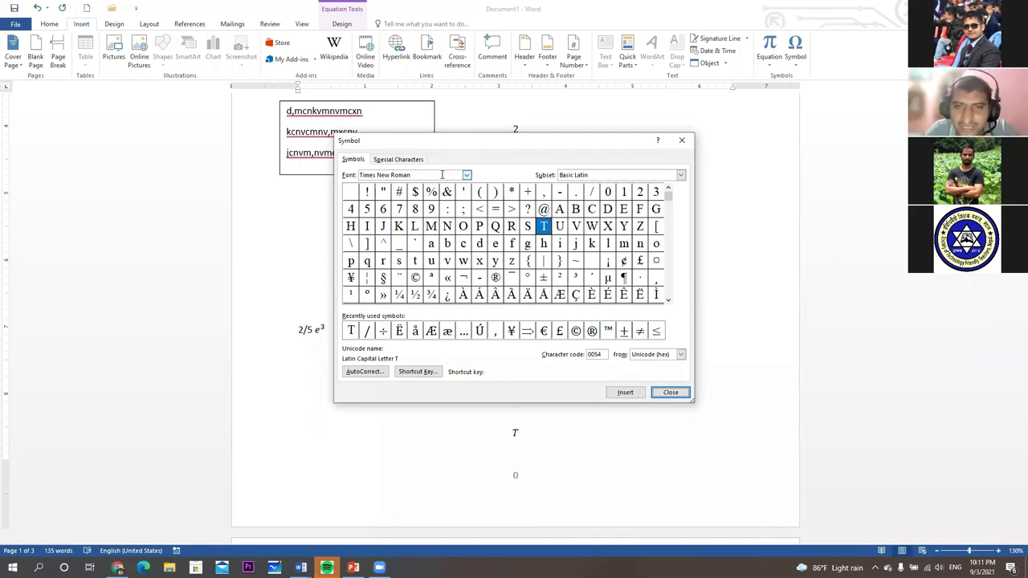
left_click_drag(441, 175, 305, 181)
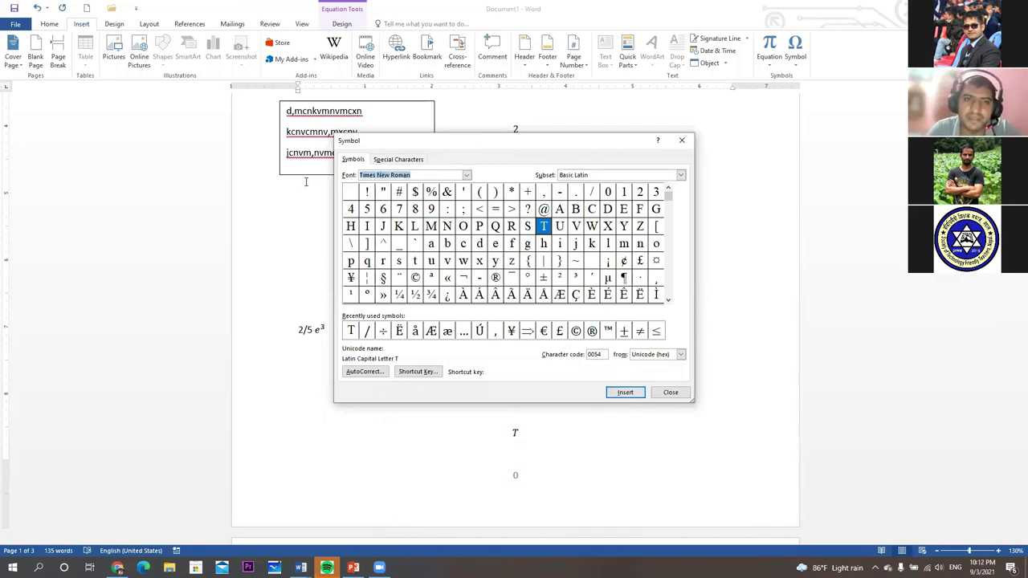
type("pre")
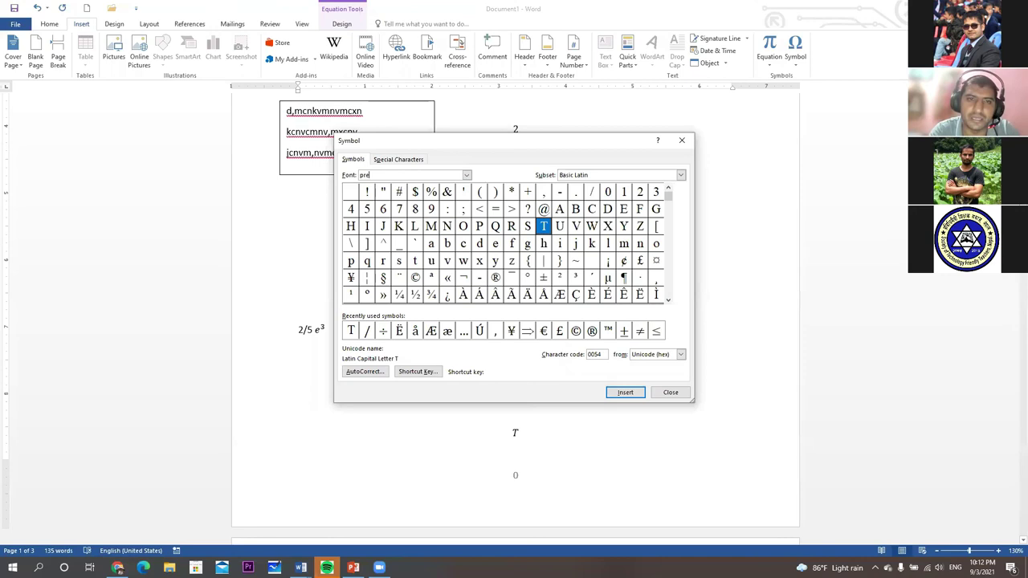
key("Return")
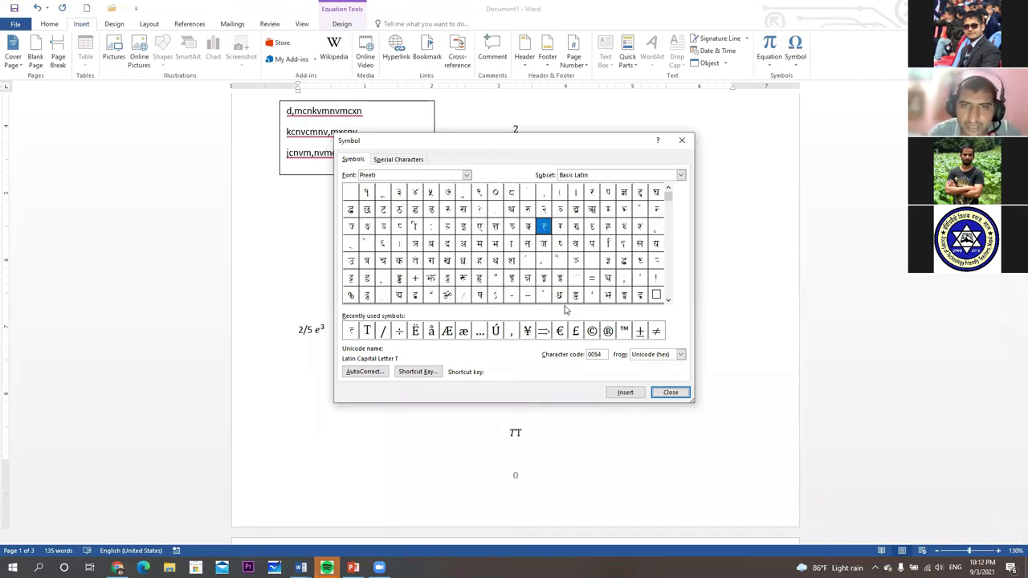
Insert the Preeti Å character into the equation
left_click(668, 300)
left_click(667, 300)
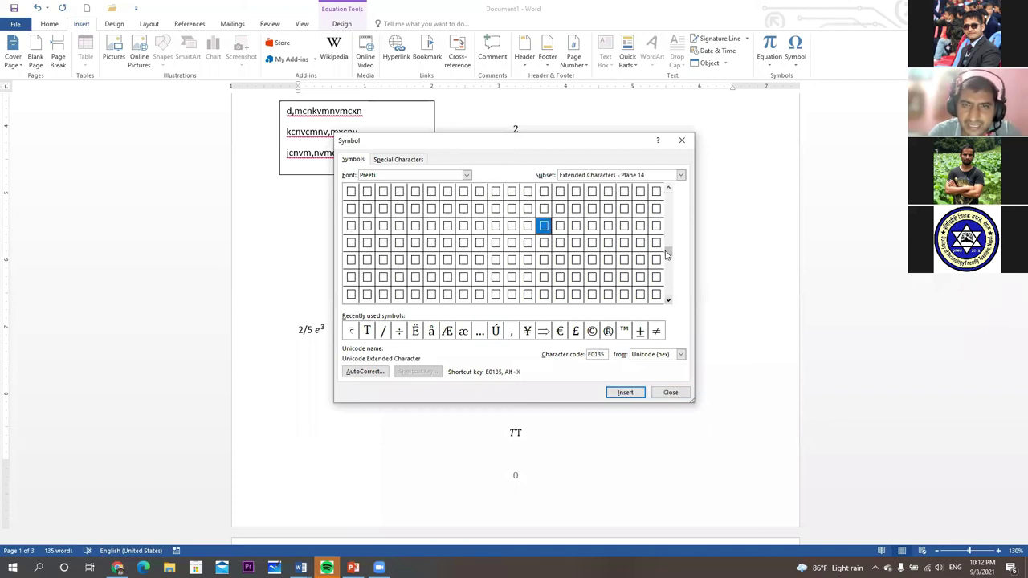
left_click_drag(667, 255, 667, 192)
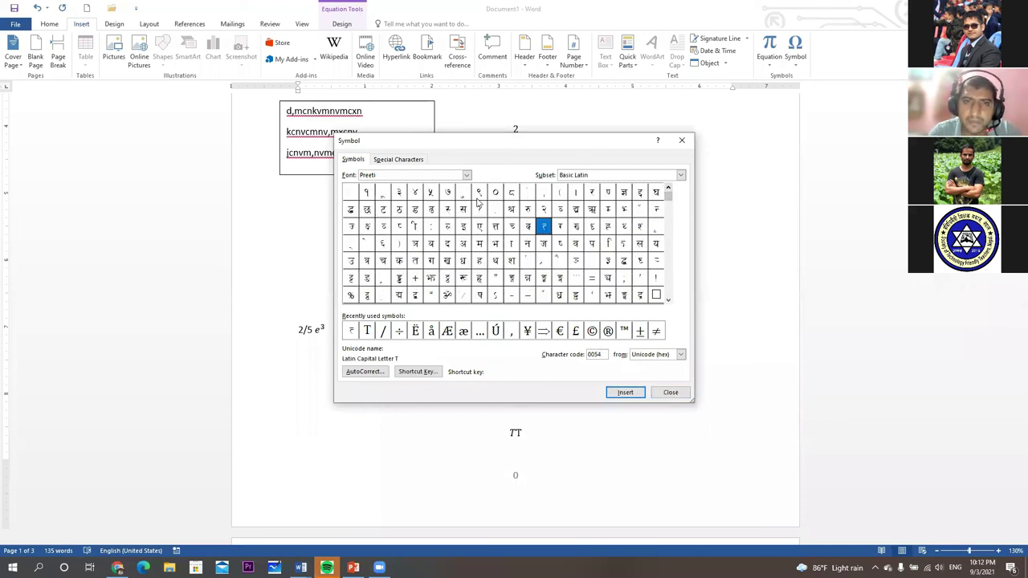
left_click(479, 278)
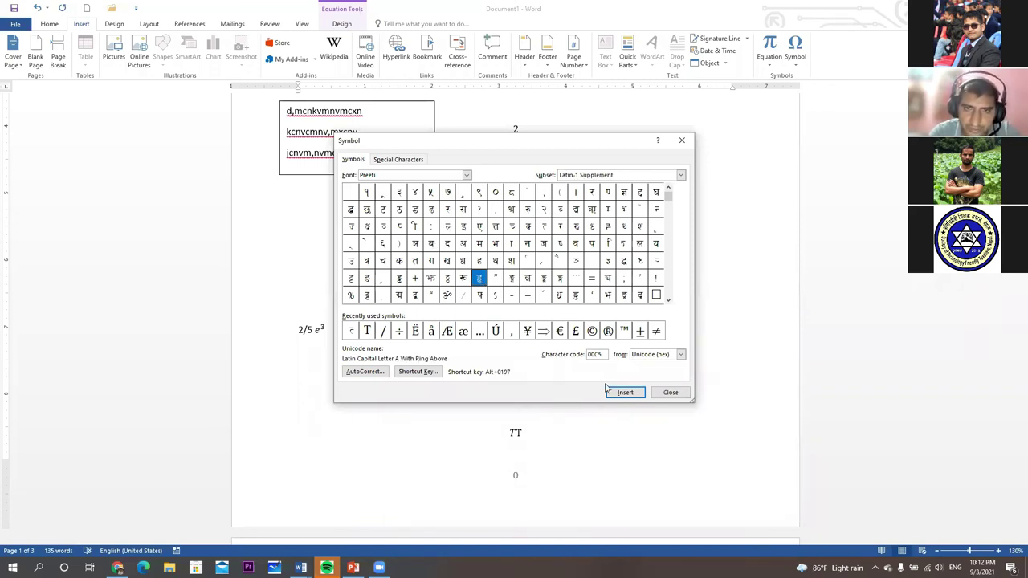
left_click(625, 392)
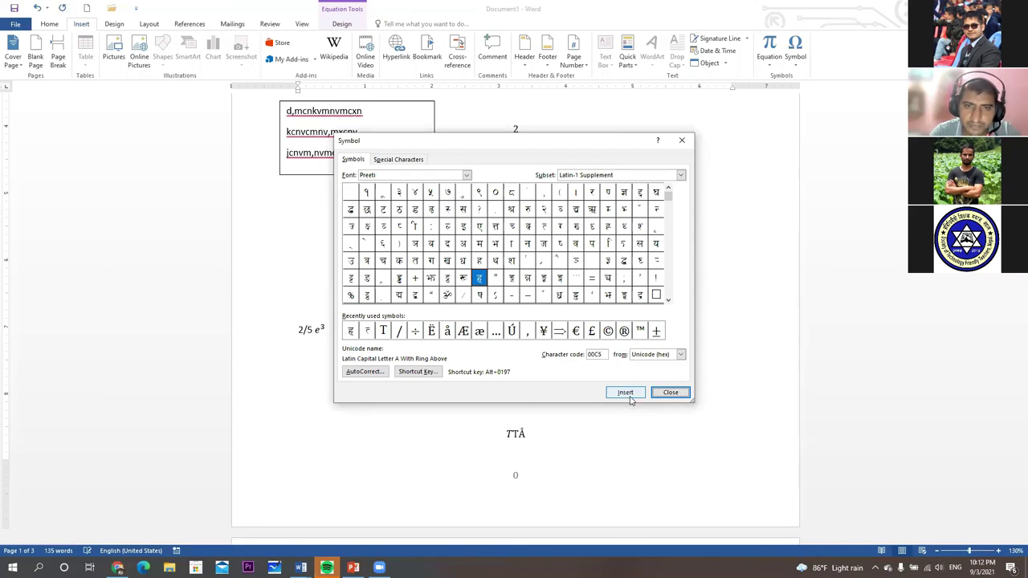
Delete the TTÅ equation, then view the Em Dash shortcut key under Special Characters and close the dialogs
left_click(683, 142)
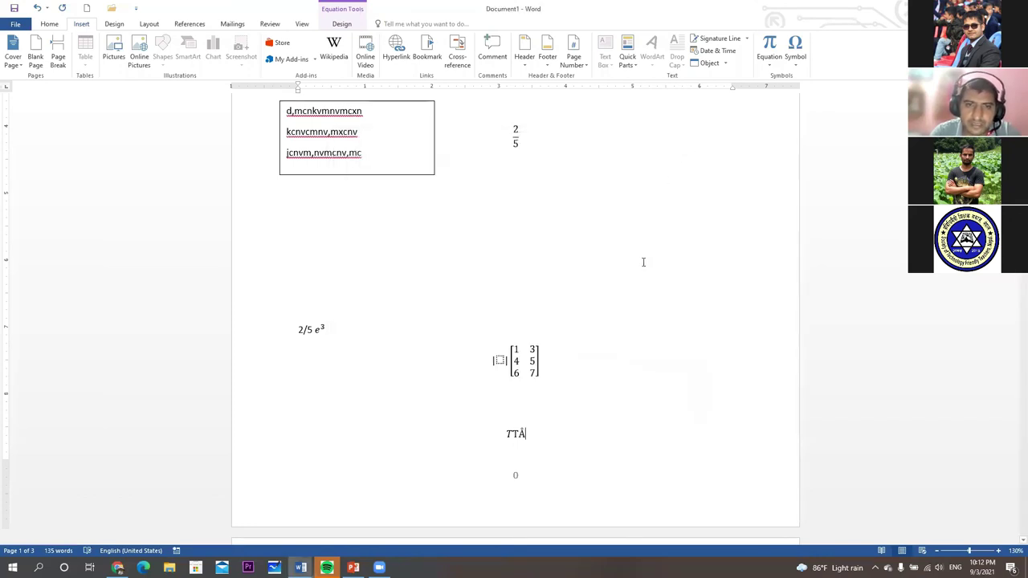
key("BackSpace")
key("BackSpace")
key("BackSpace")
key("BackSpace")
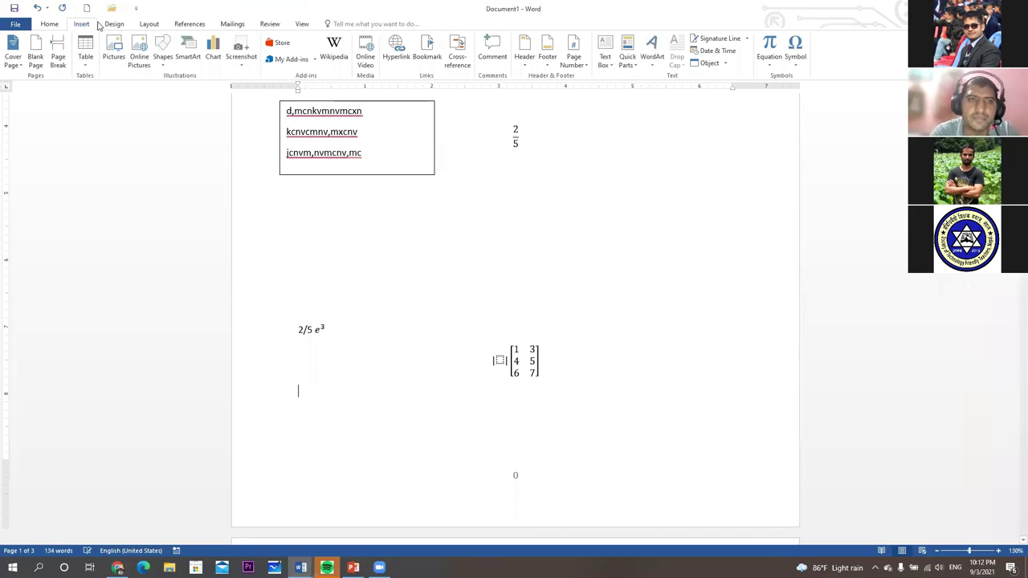
left_click(795, 61)
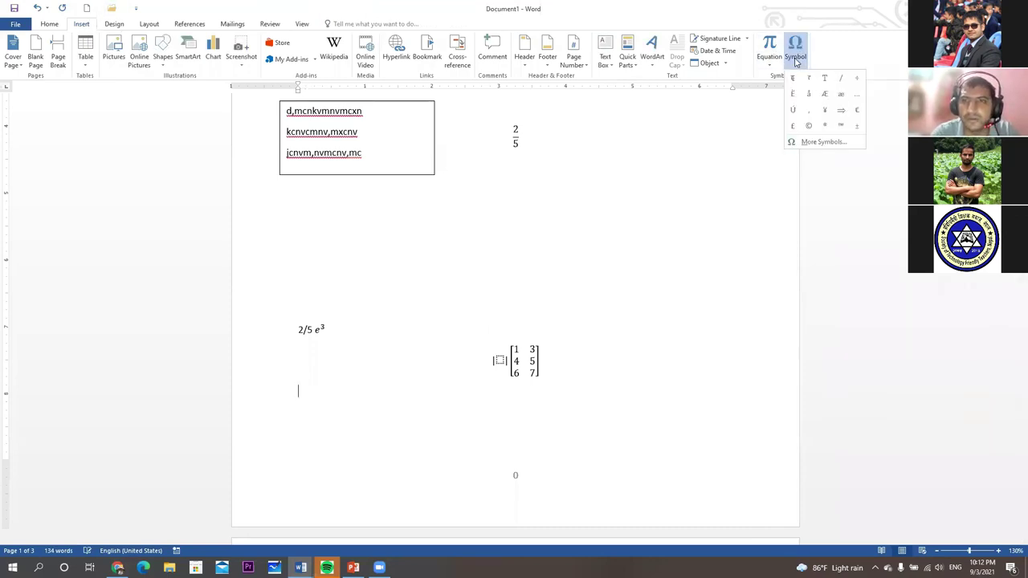
left_click(831, 145)
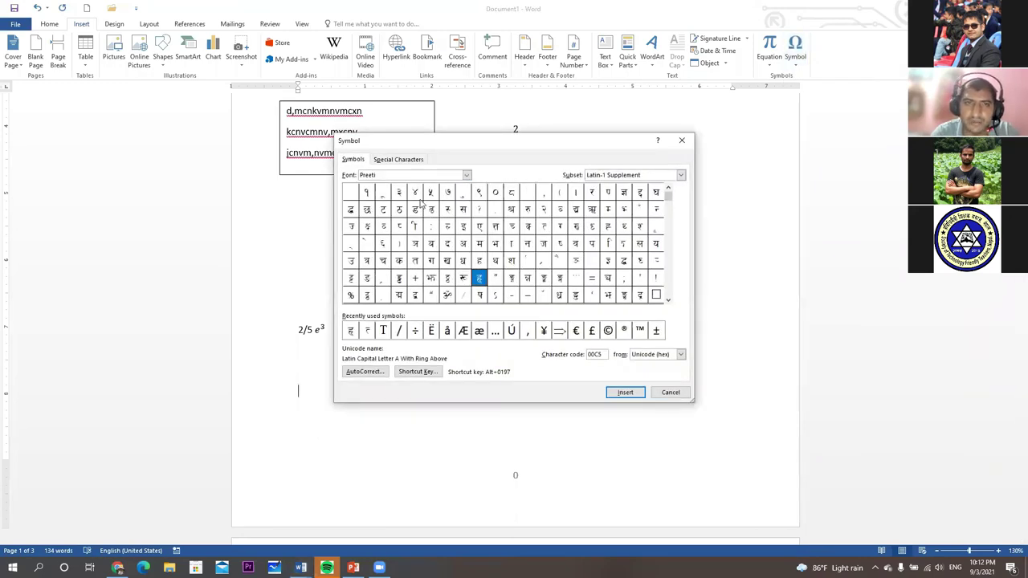
left_click(399, 159)
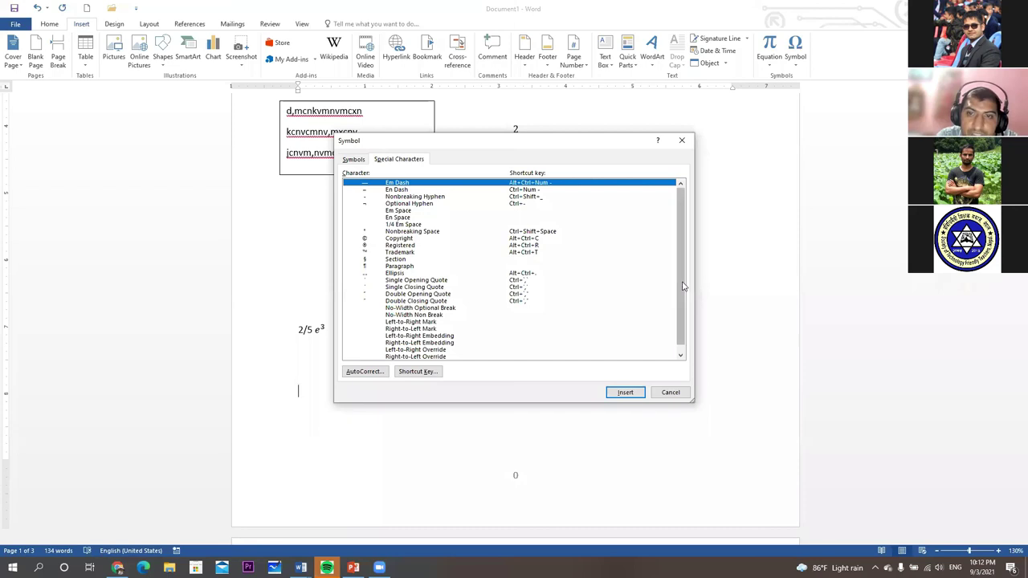
mouse_move(681, 285)
left_mouse_down()
mouse_move(683, 313)
mouse_move(682, 287)
left_mouse_up()
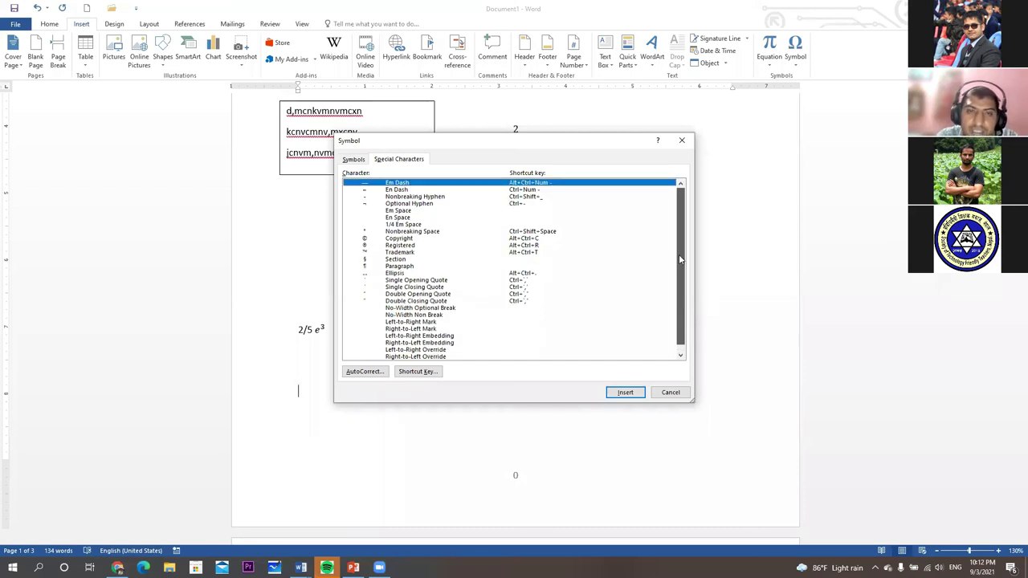
left_click(426, 372)
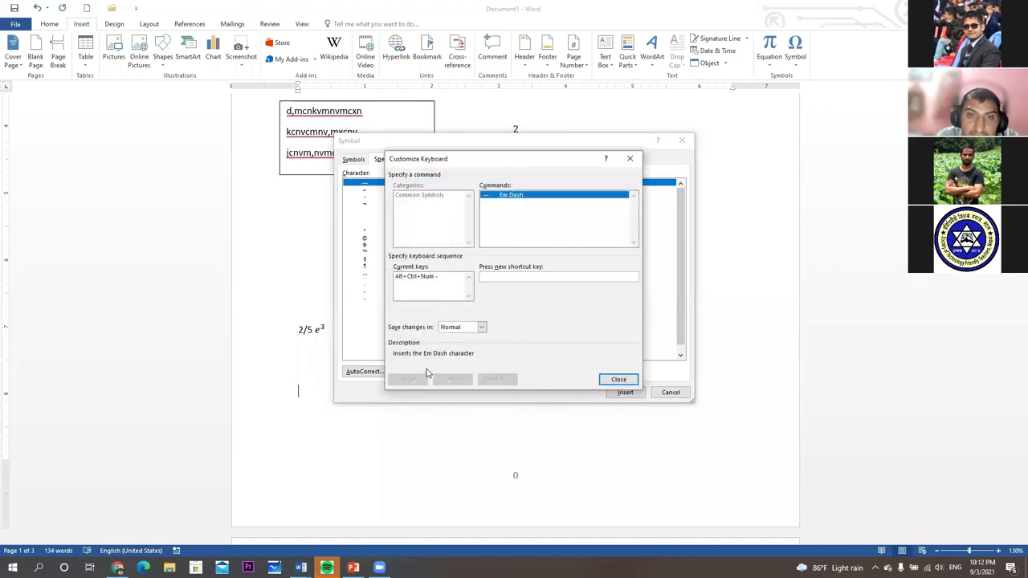
left_click(631, 159)
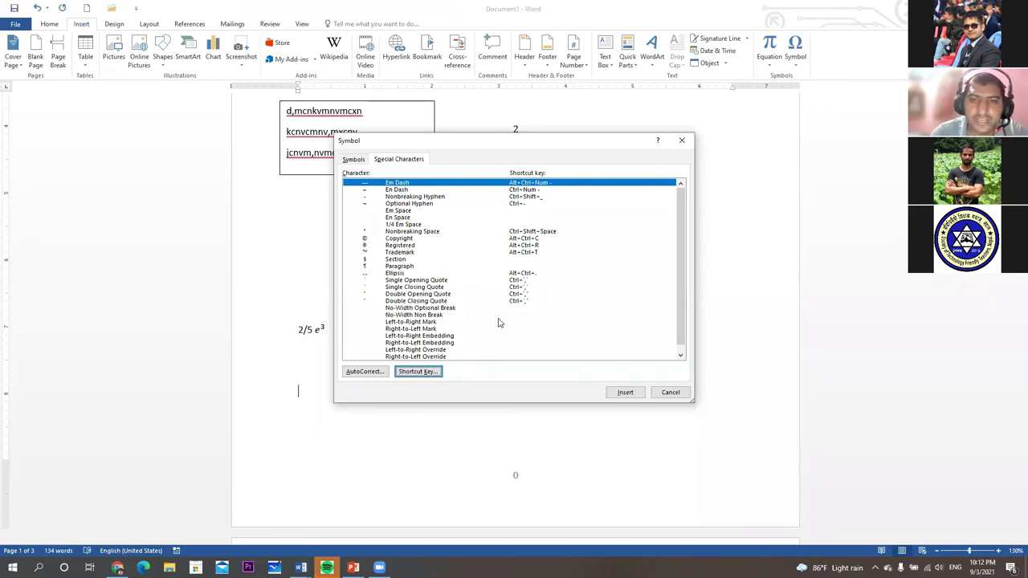
left_click(692, 140)
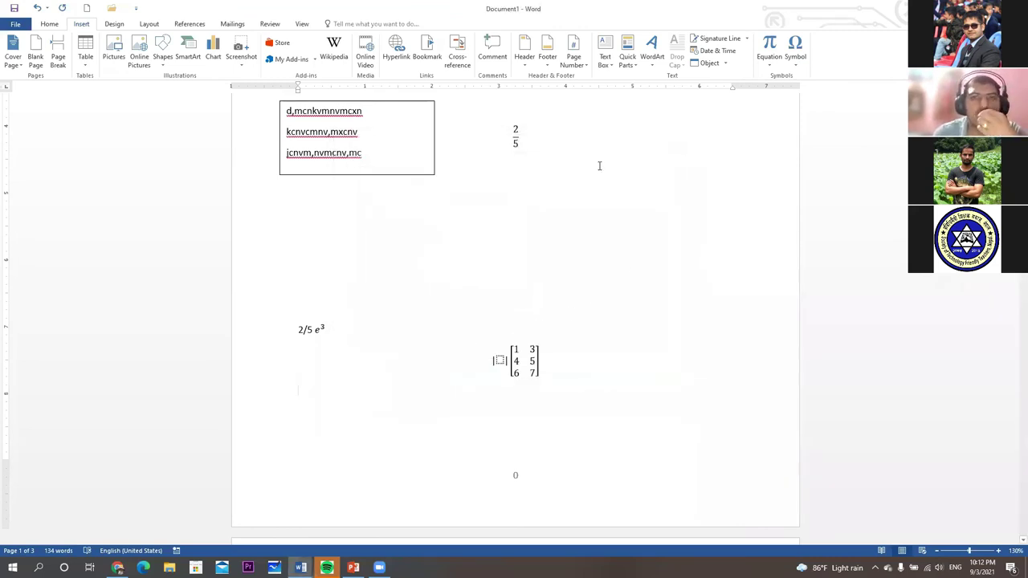
left_click(795, 63)
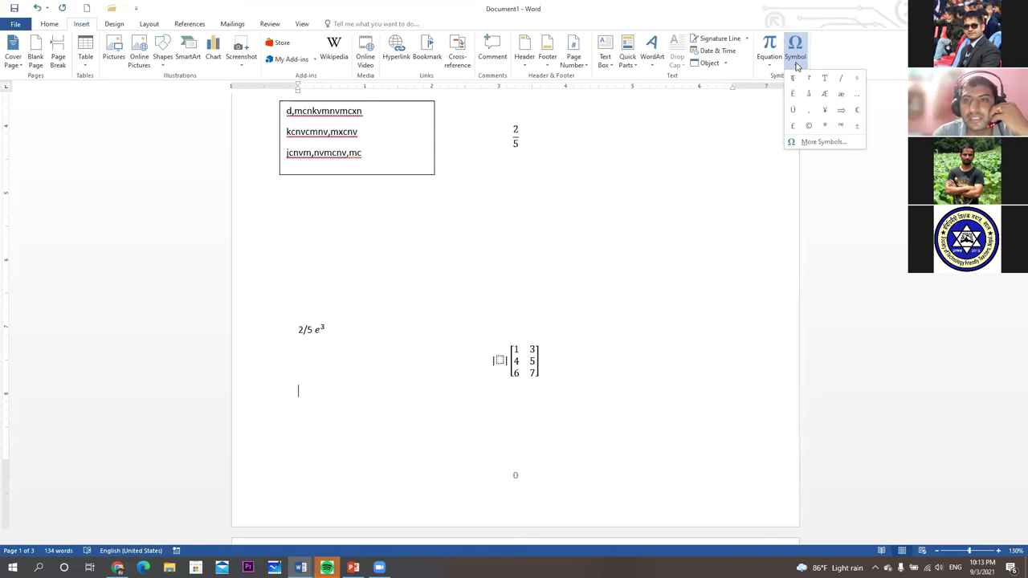
left_click(811, 142)
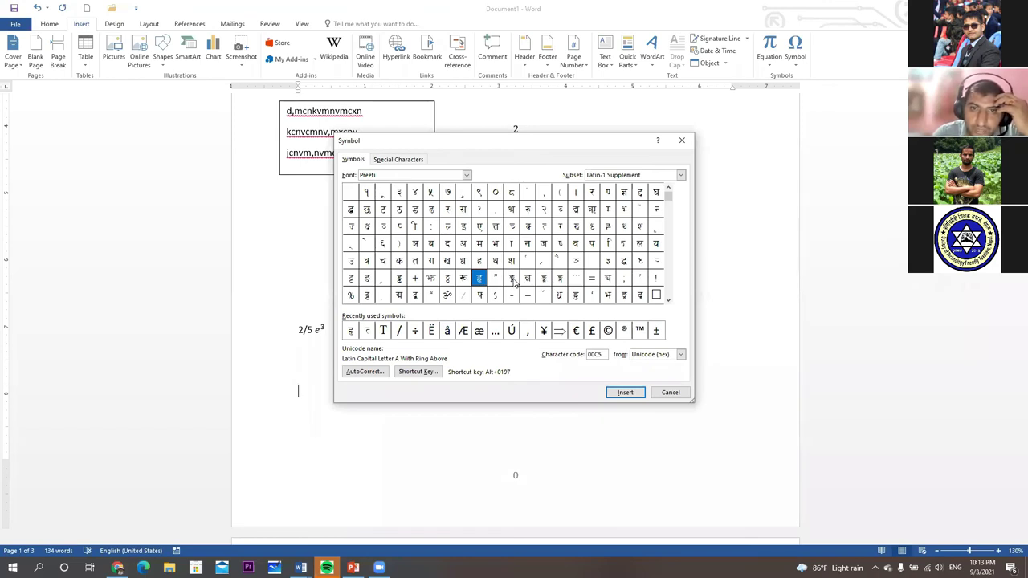
left_click(512, 279)
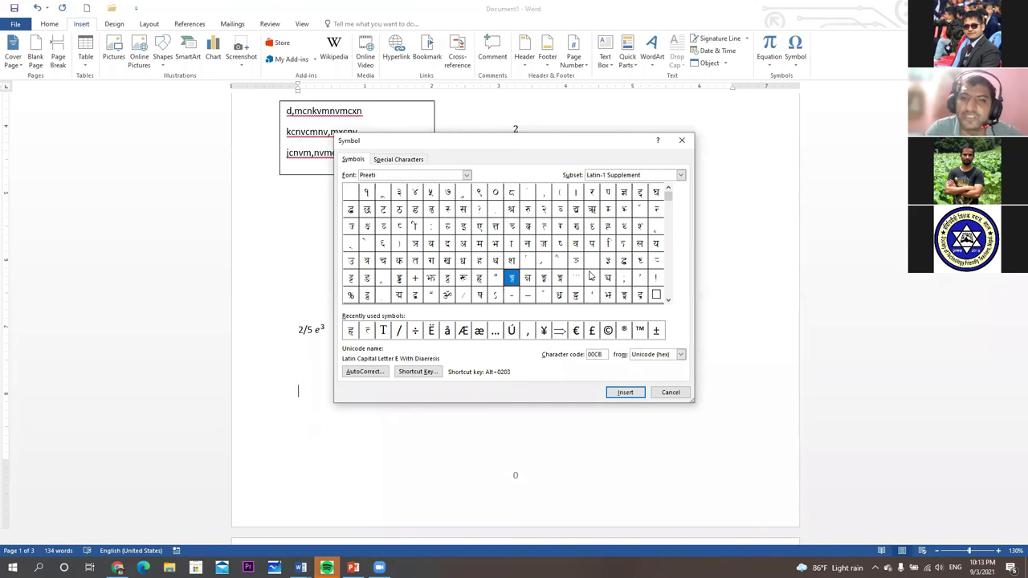
left_click(466, 263)
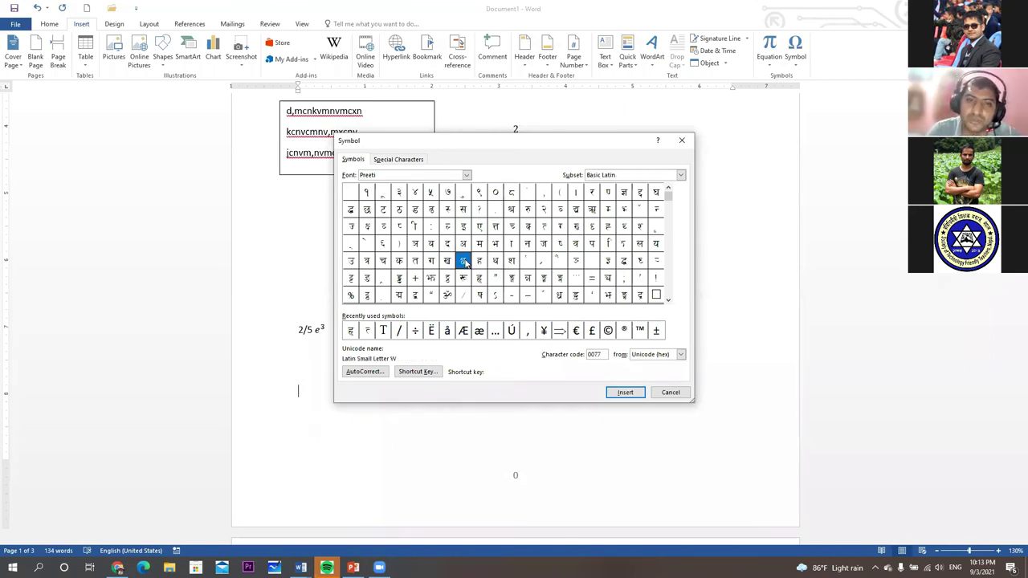
left_click(448, 295)
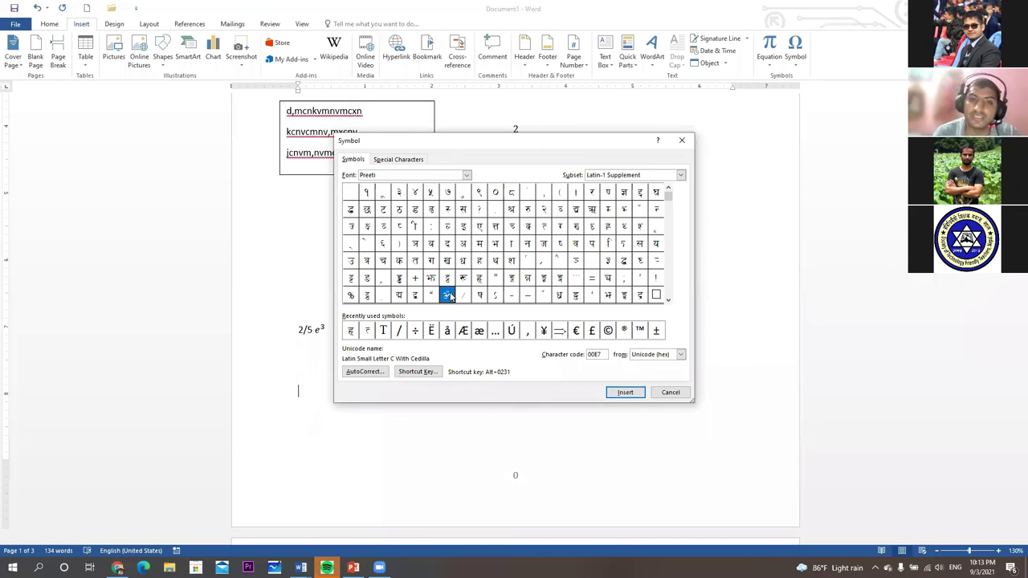
left_click(665, 394)
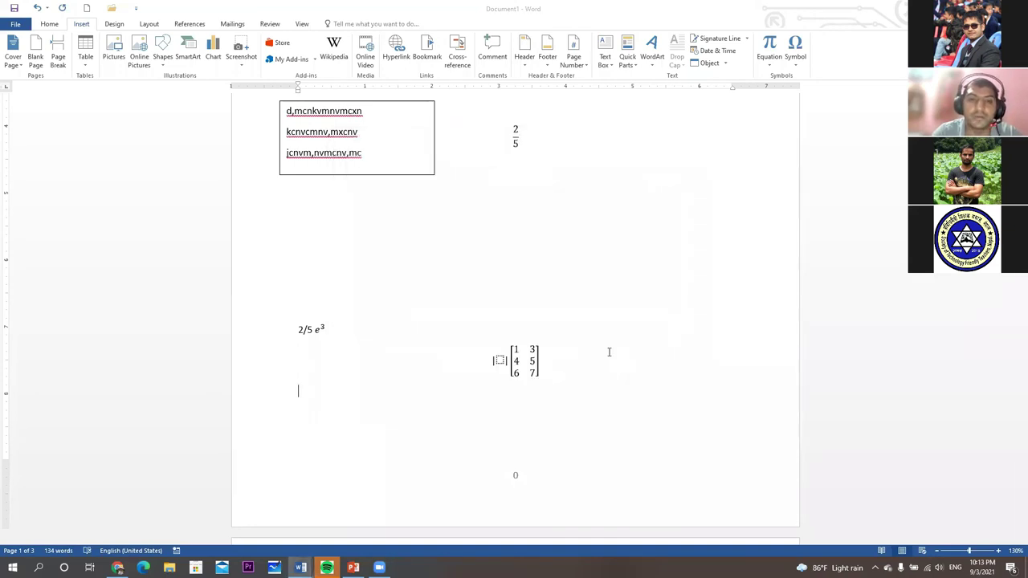
left_click(428, 265)
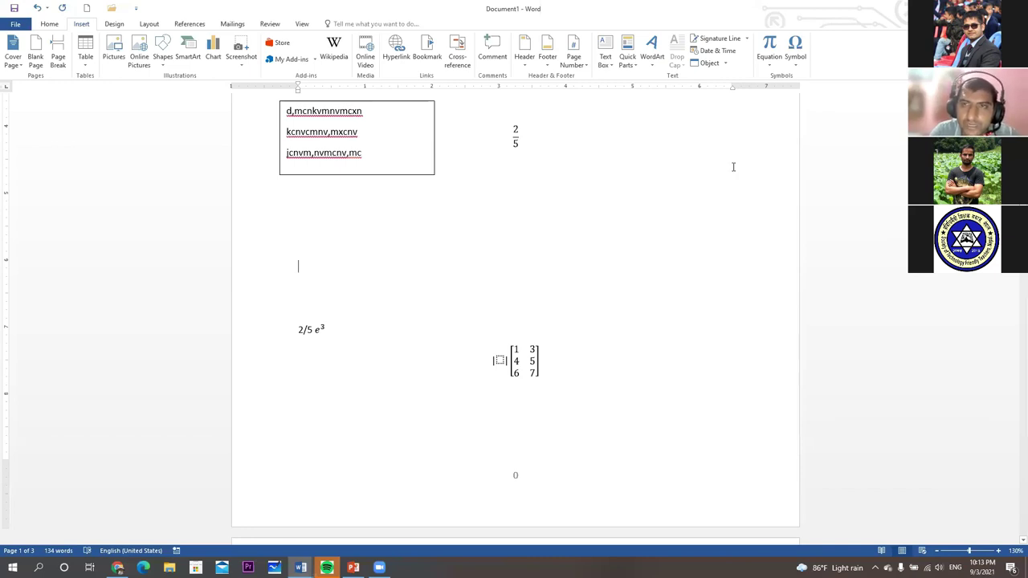